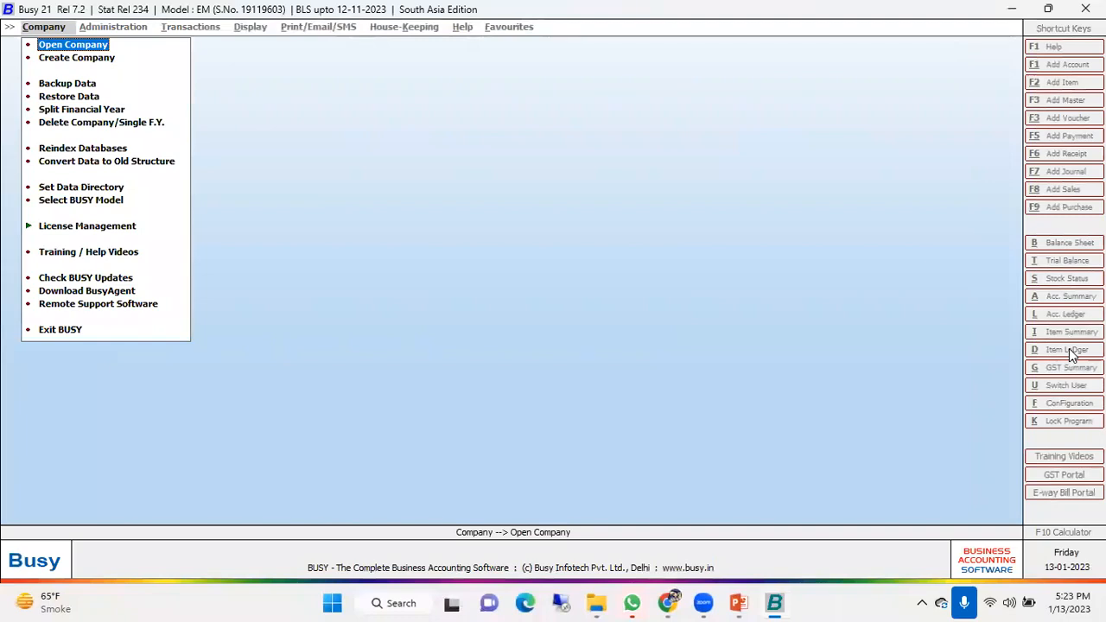
- Open the company Busy Oil Corporation Pvt. Ltd. for financial year 2022-2023
key("Return")
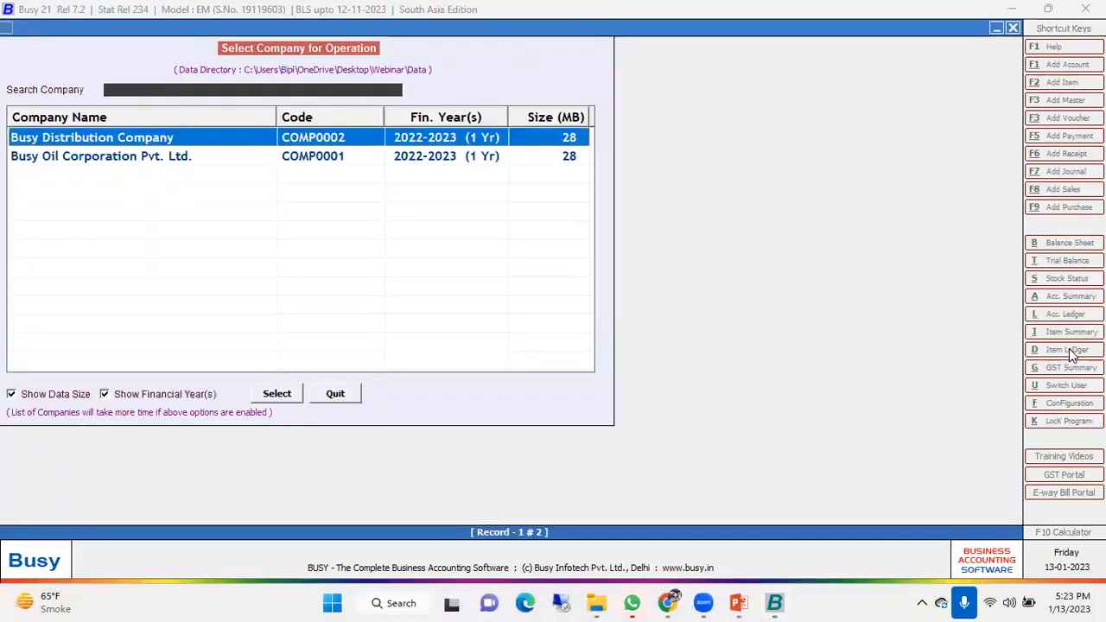
key("Down")
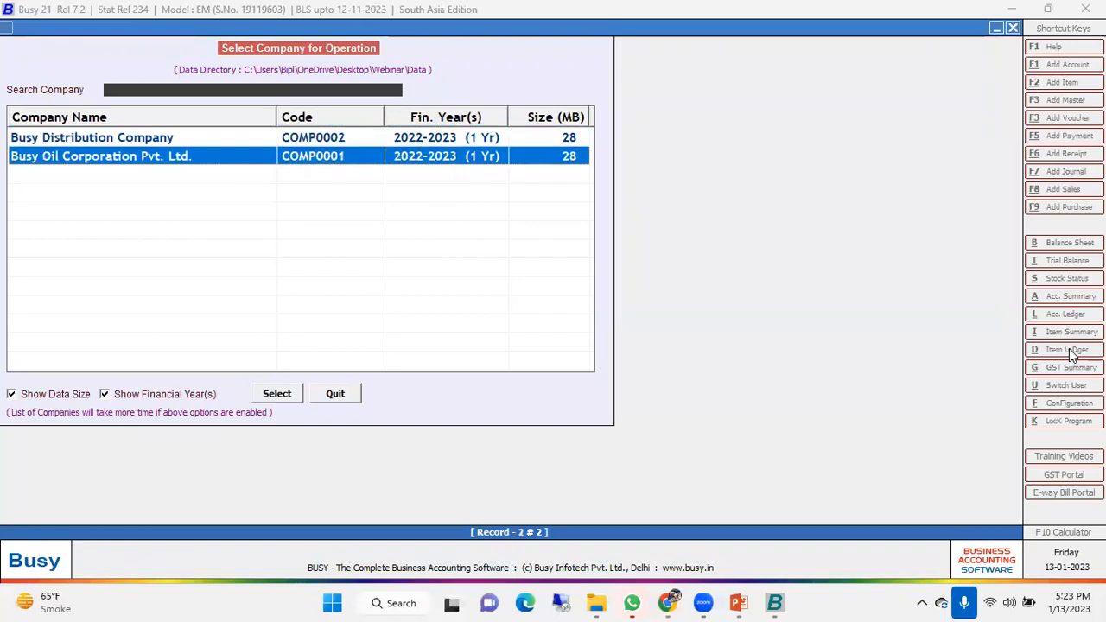
key("Up")
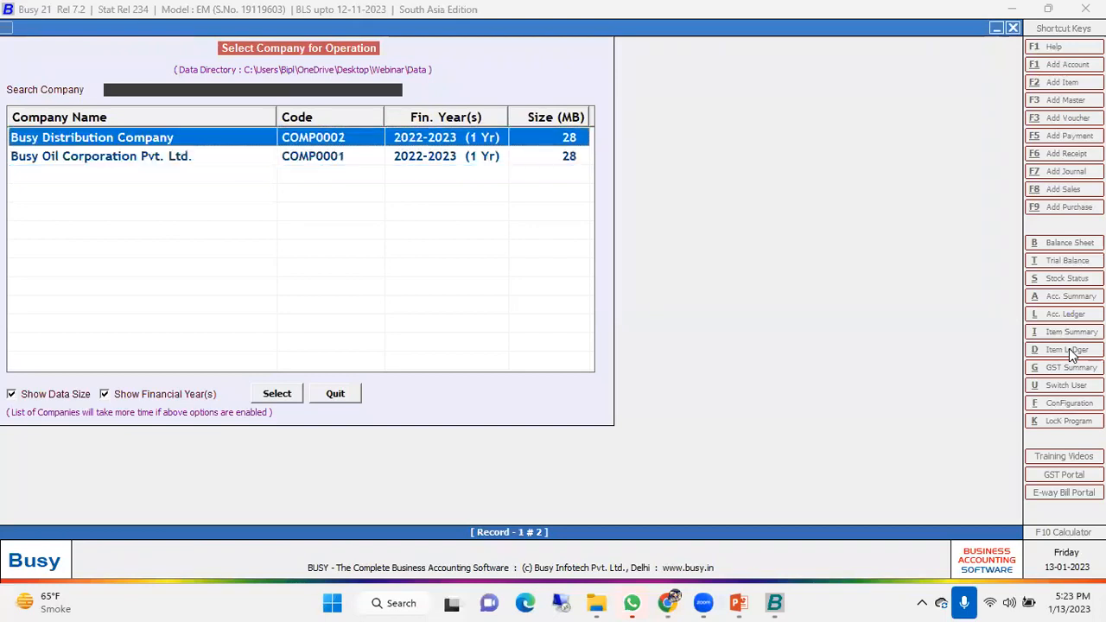
key("Down")
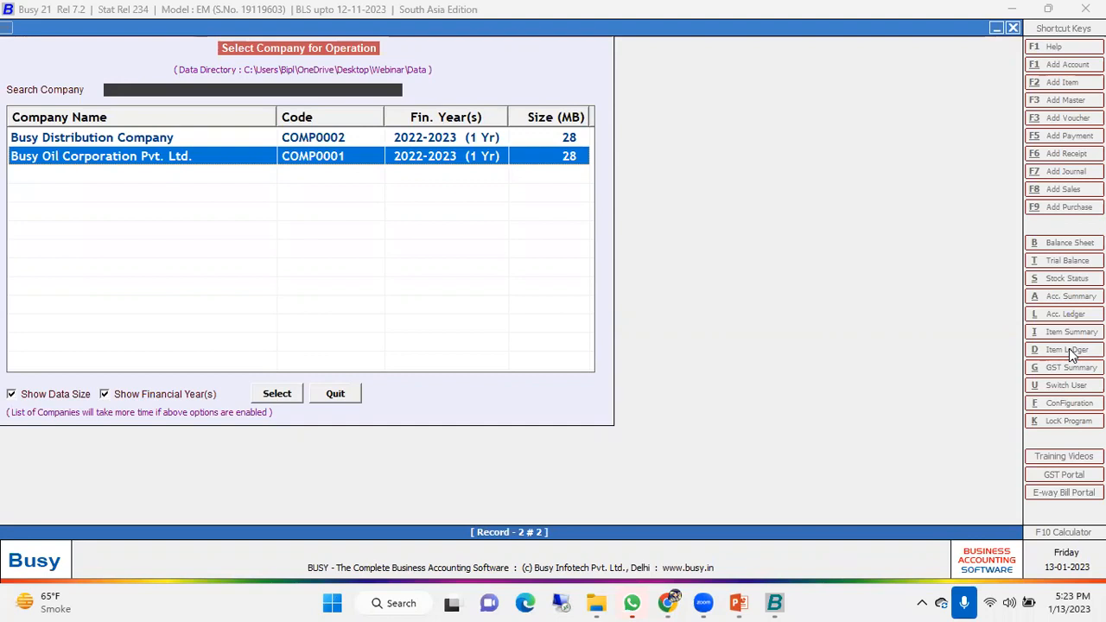
key("Return")
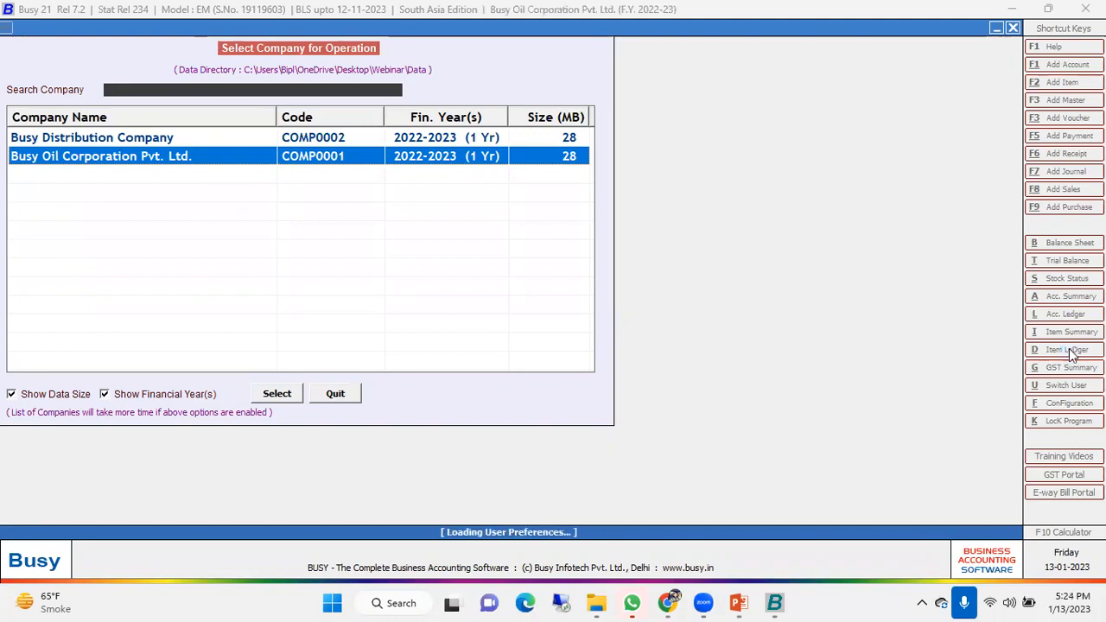
- Open the Inventory section of the company's Features / Options configuration
key("Right")
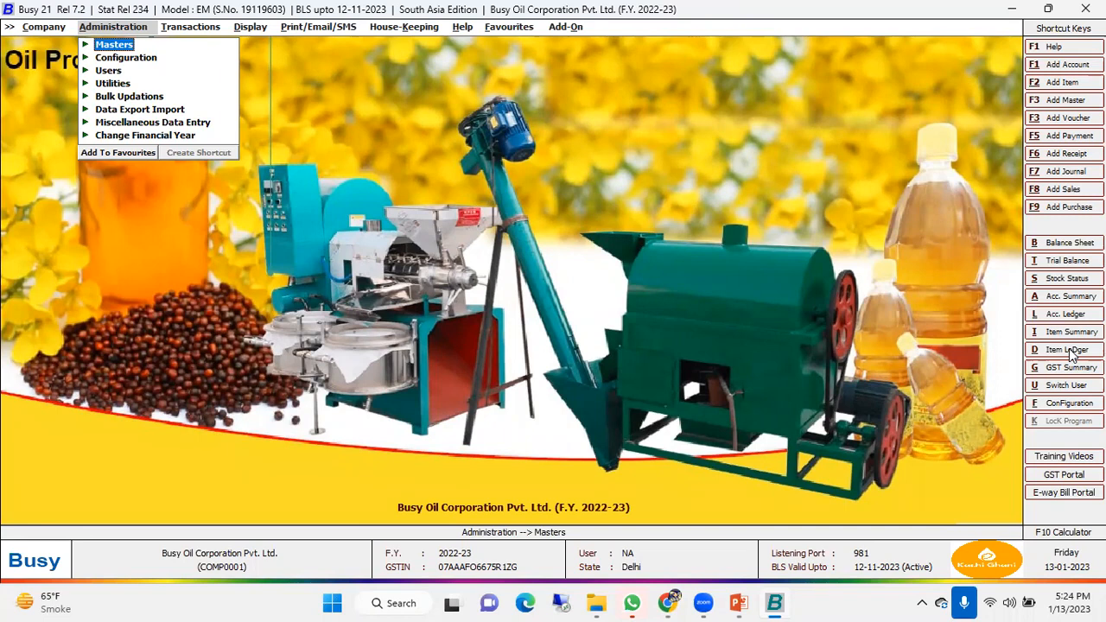
key("Down")
key("Return")
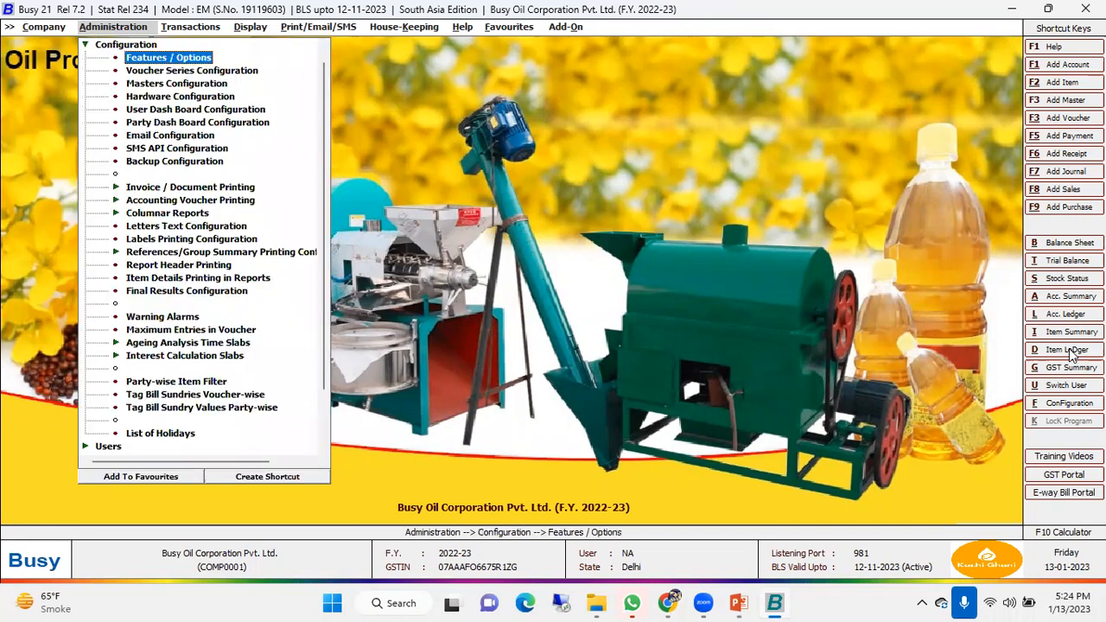
key("Return")
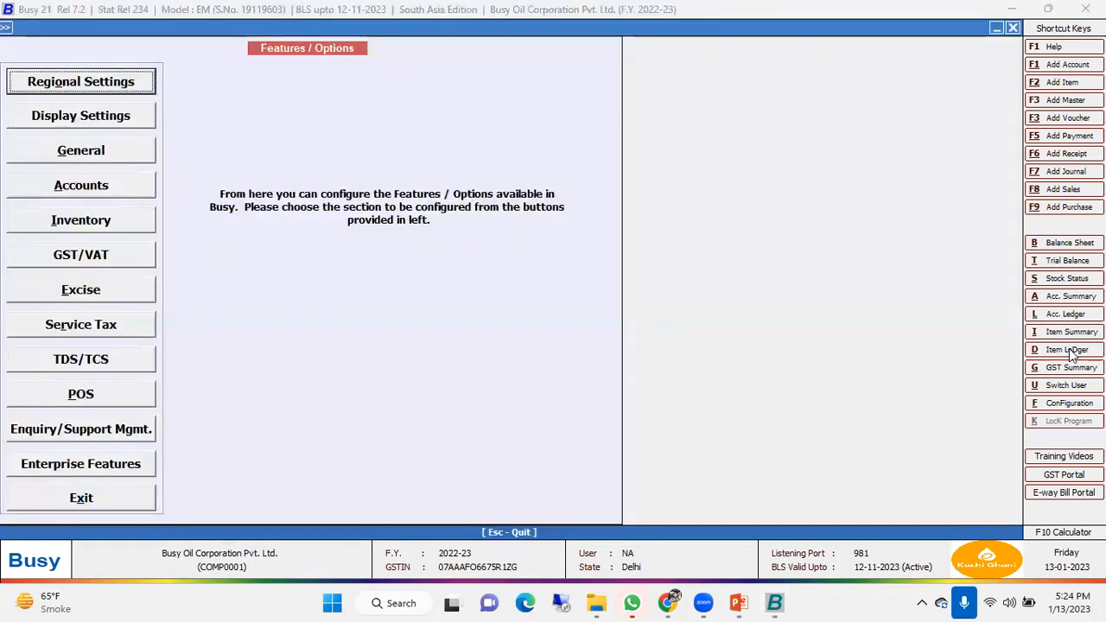
key("Down")
key("Down")
key("Down")
key("Down")
key("Down")
key("Up")
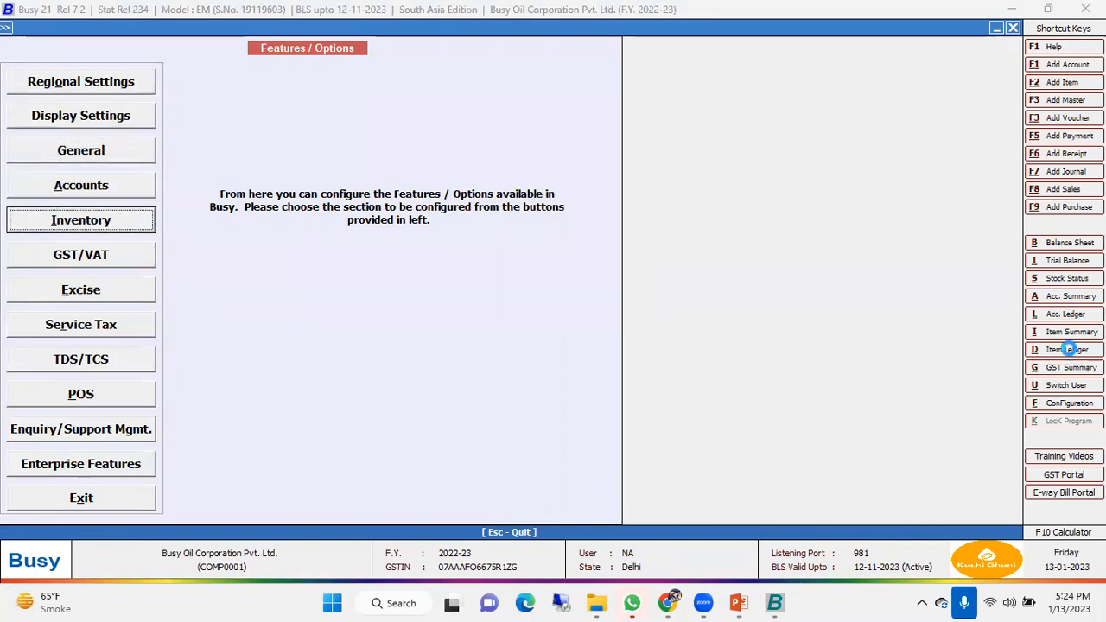
key("Return")
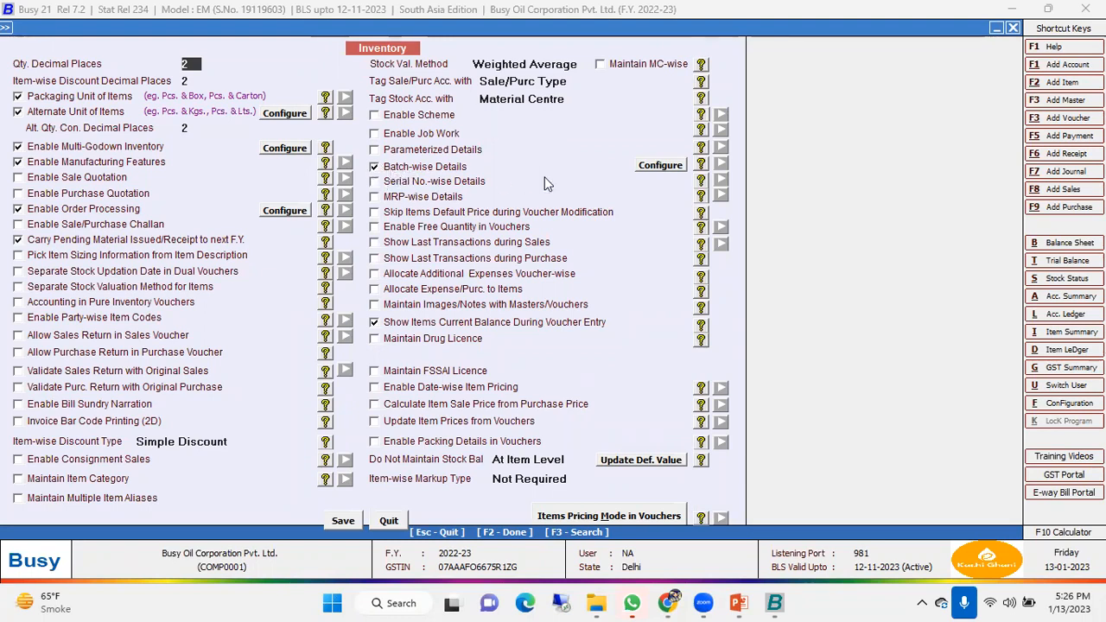
- Open the batch-wise detail options and choose Month - Year as the batch manufacturing date input format
left_click(667, 167)
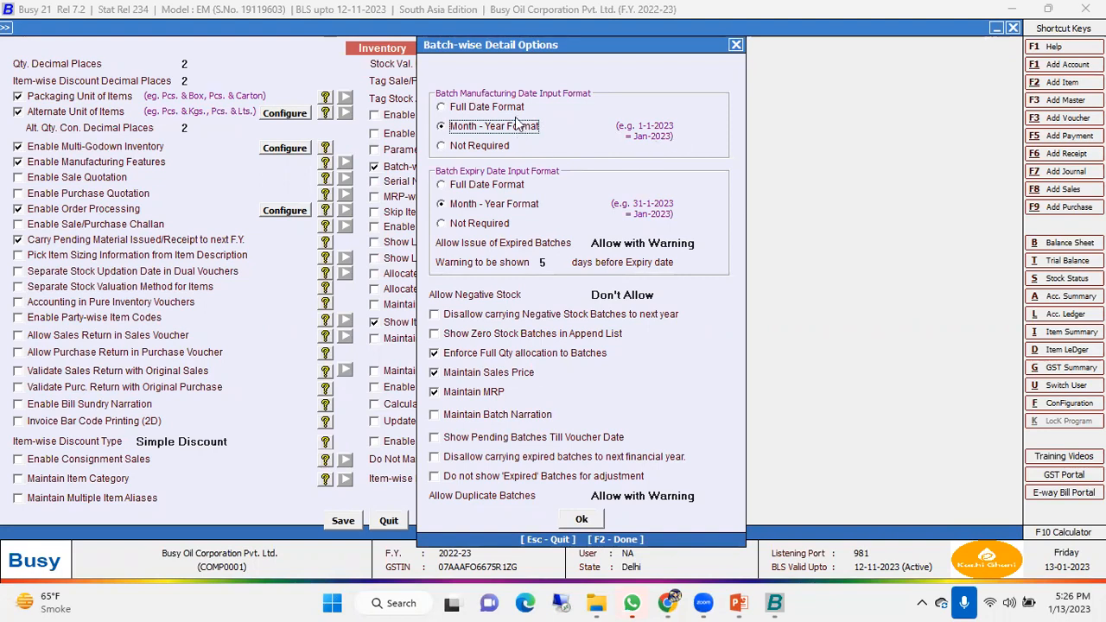
key("Up")
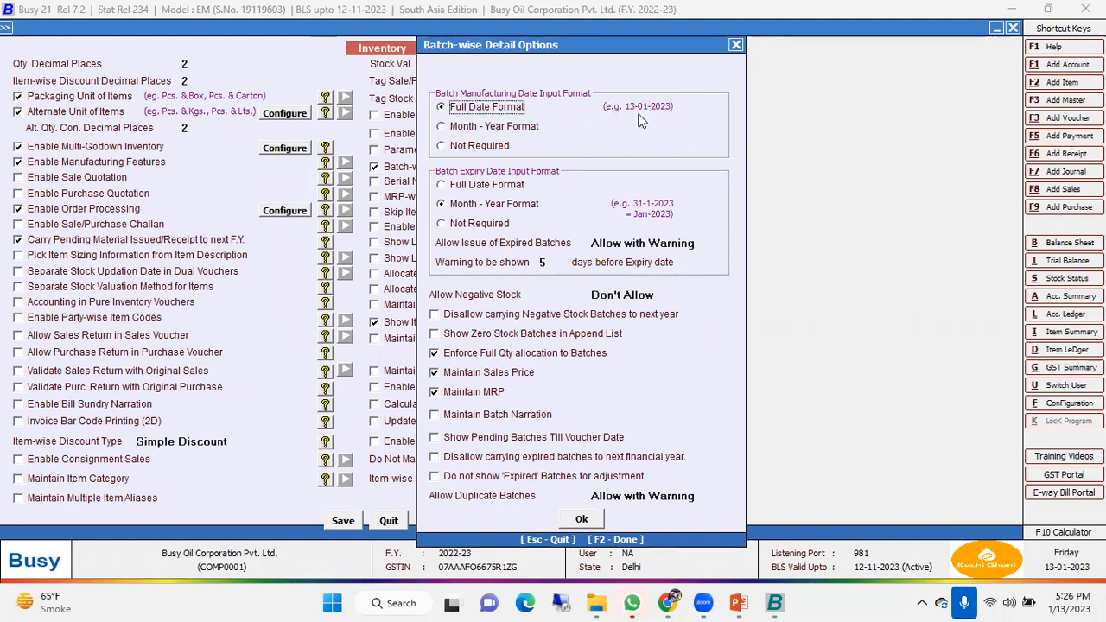
left_click(481, 132)
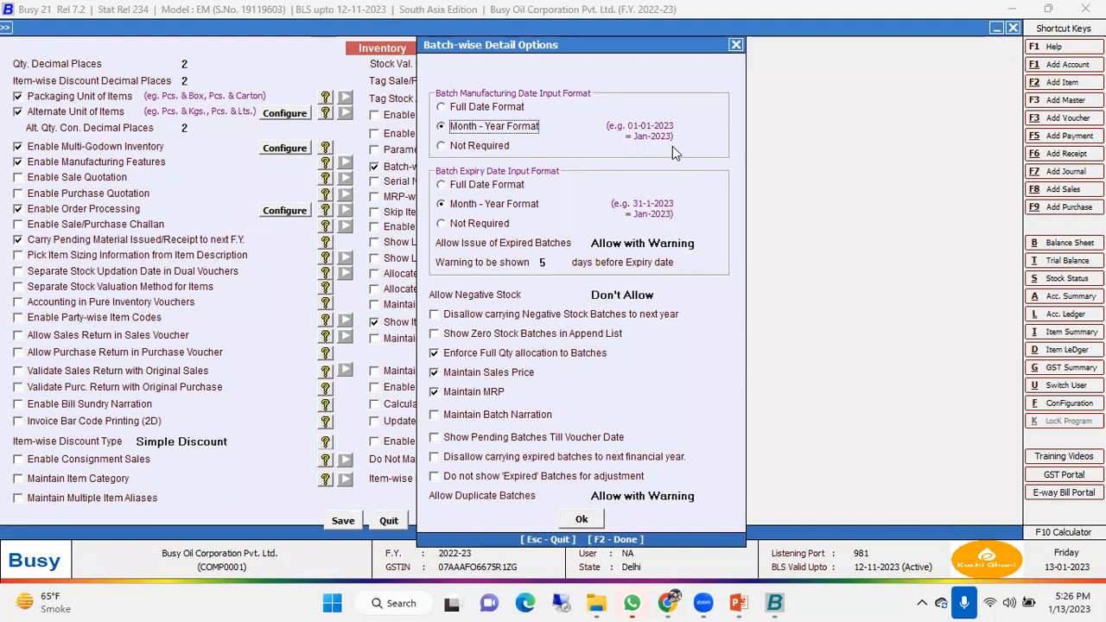
left_click(505, 146)
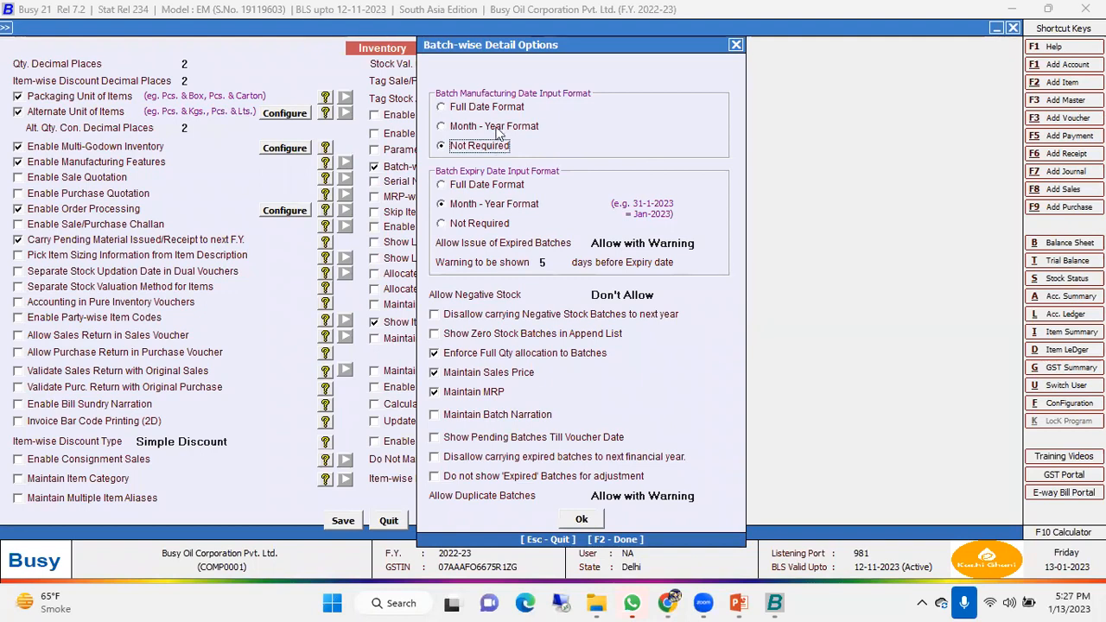
left_click(499, 129)
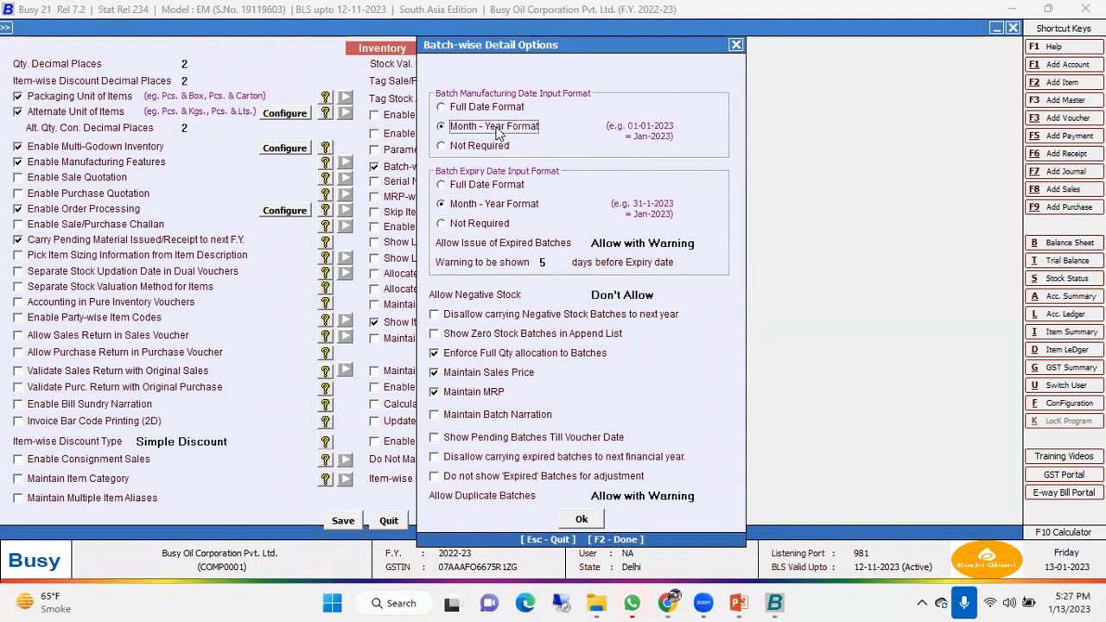
- Choose the Month - Year format for batch expiry dates and Allow with Warning for issuing expired batches
left_click(489, 209)
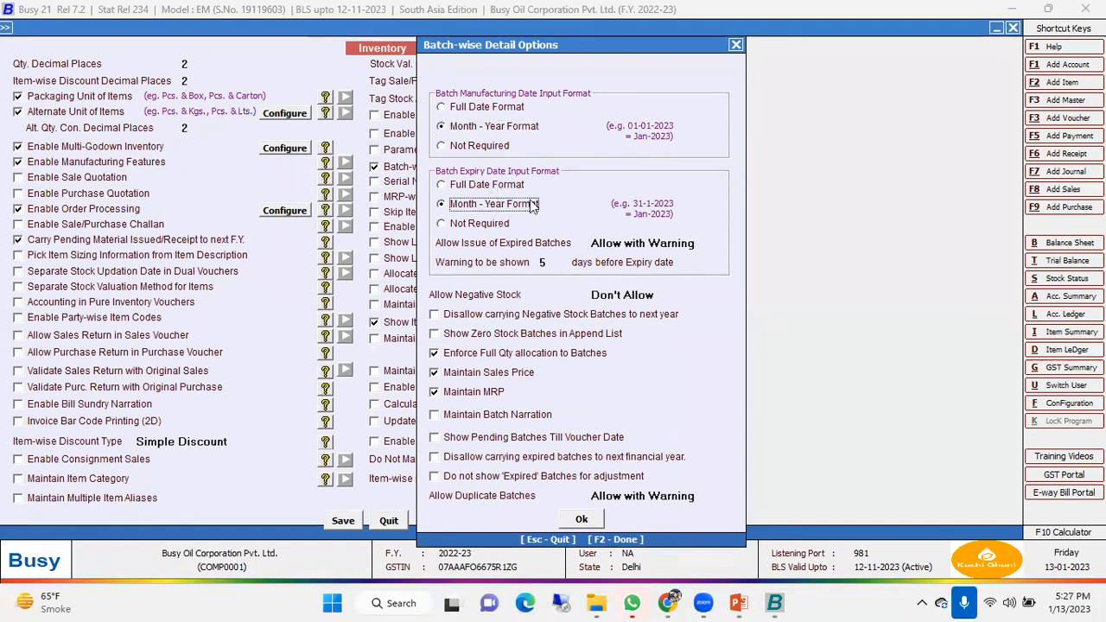
key("Return")
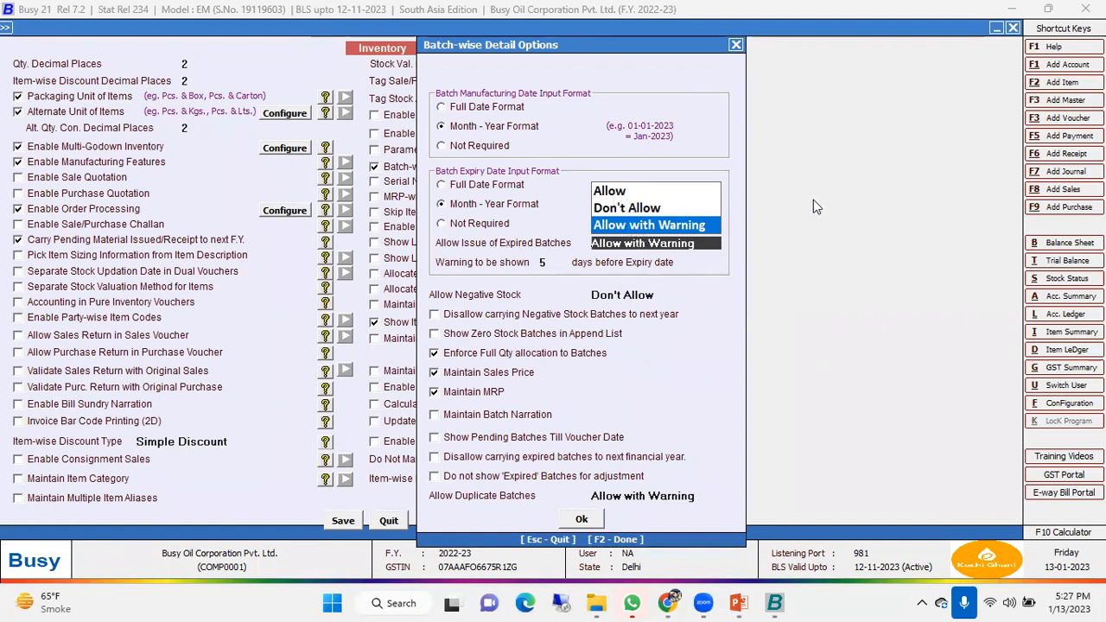
left_click(670, 224)
left_click(544, 262)
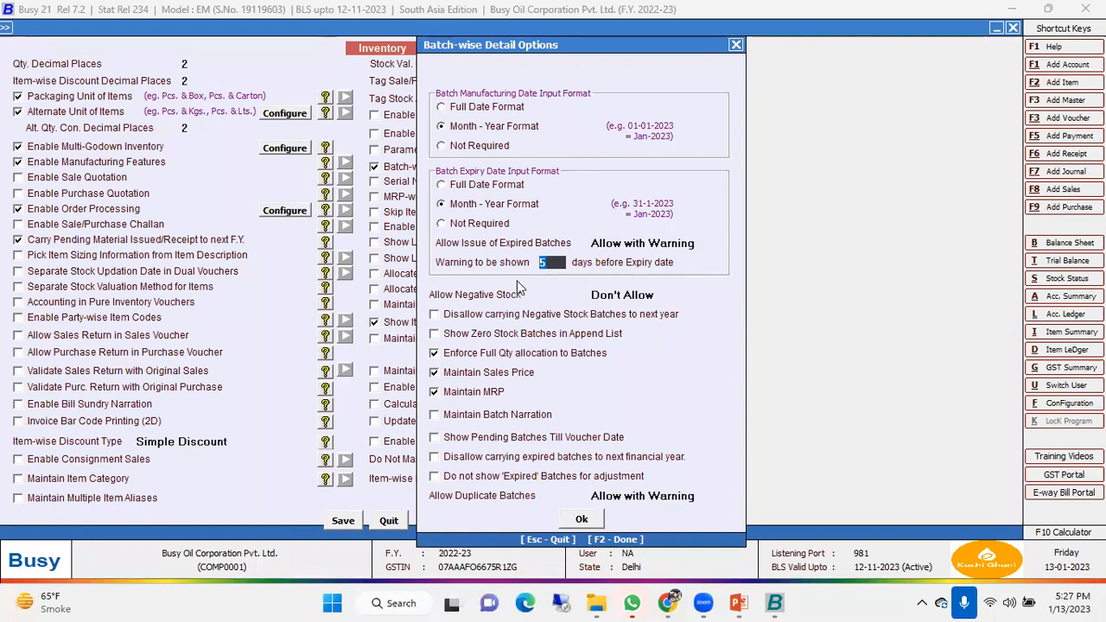
- Keep negative batch stock at Don't Allow, accept the batch-wise options and save the inventory configuration
left_click(598, 297)
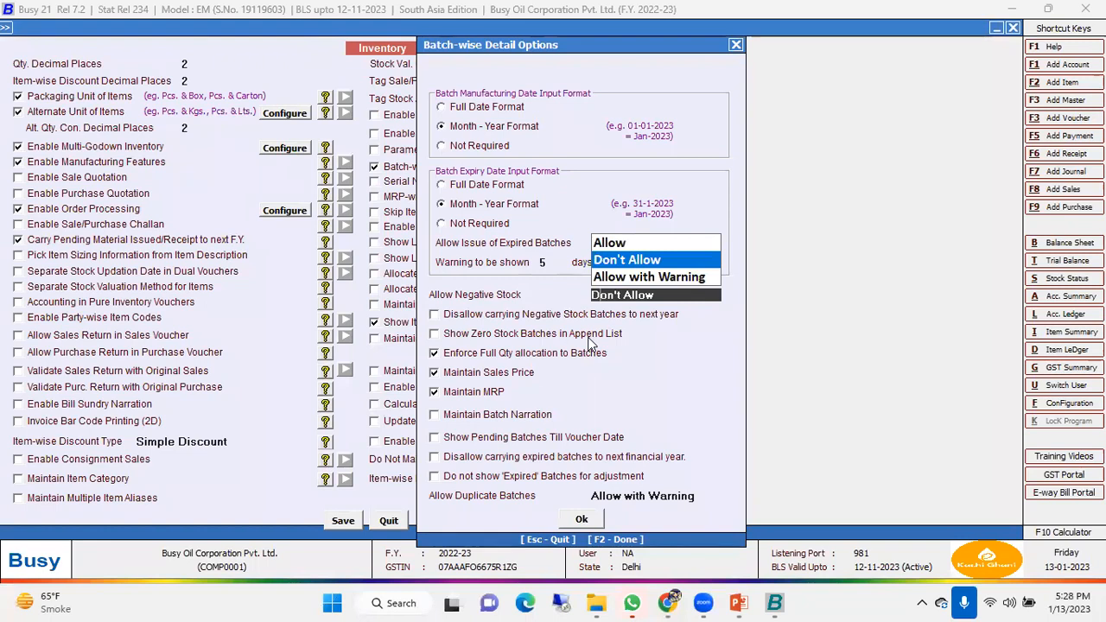
left_click(640, 277)
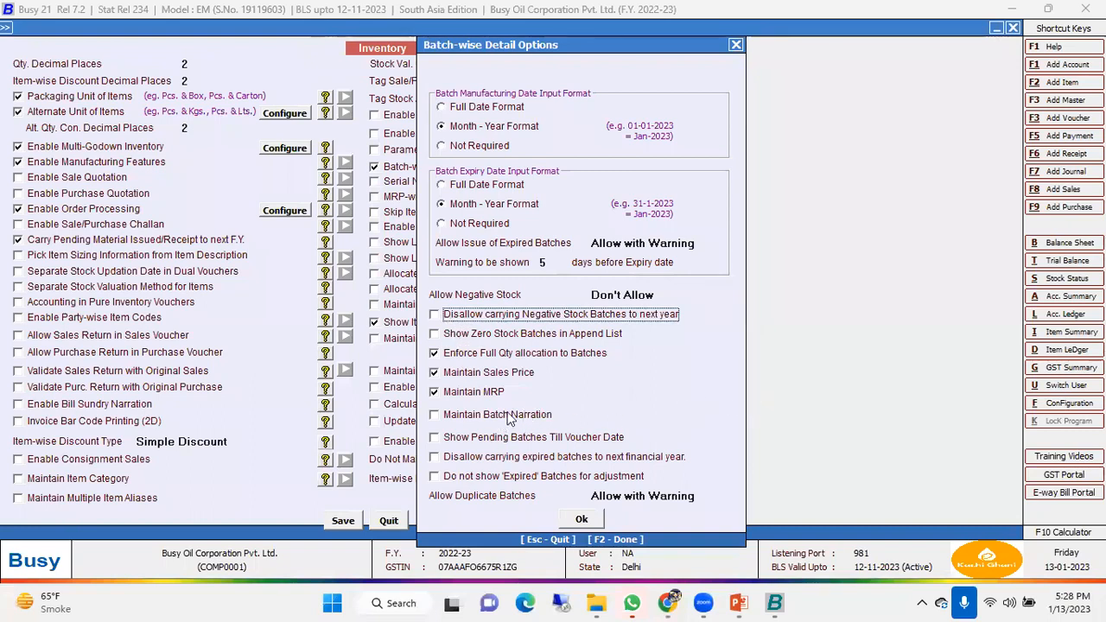
left_click(584, 520)
left_click(343, 521)
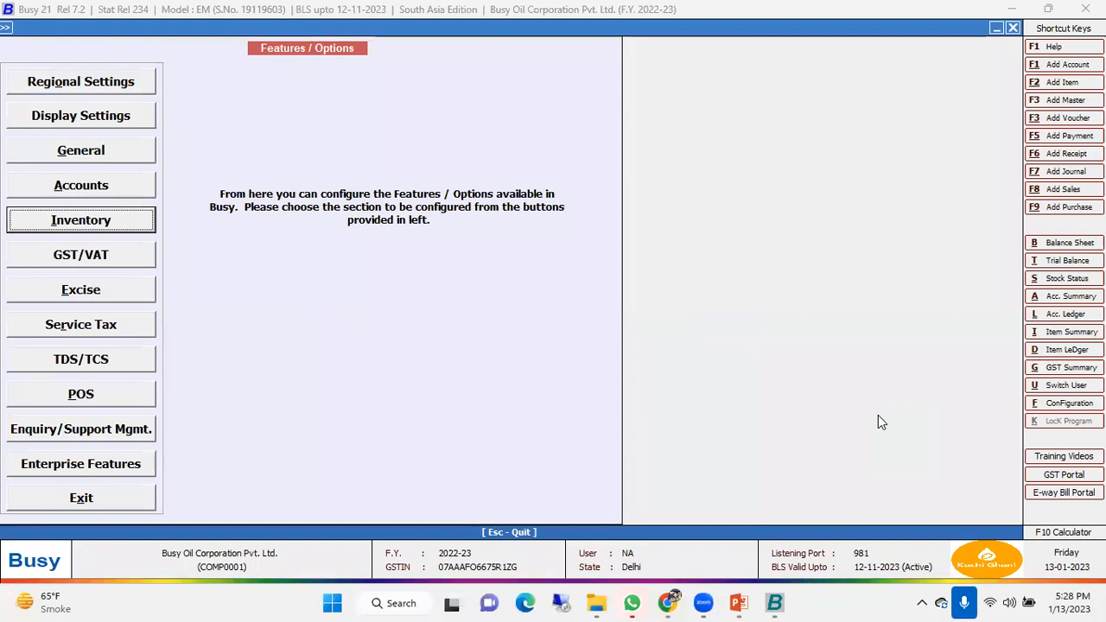
- Leave the feature options and open the bar-code label configuration of the Item Bar-code Printing add-on
key("Escape")
key("Up")
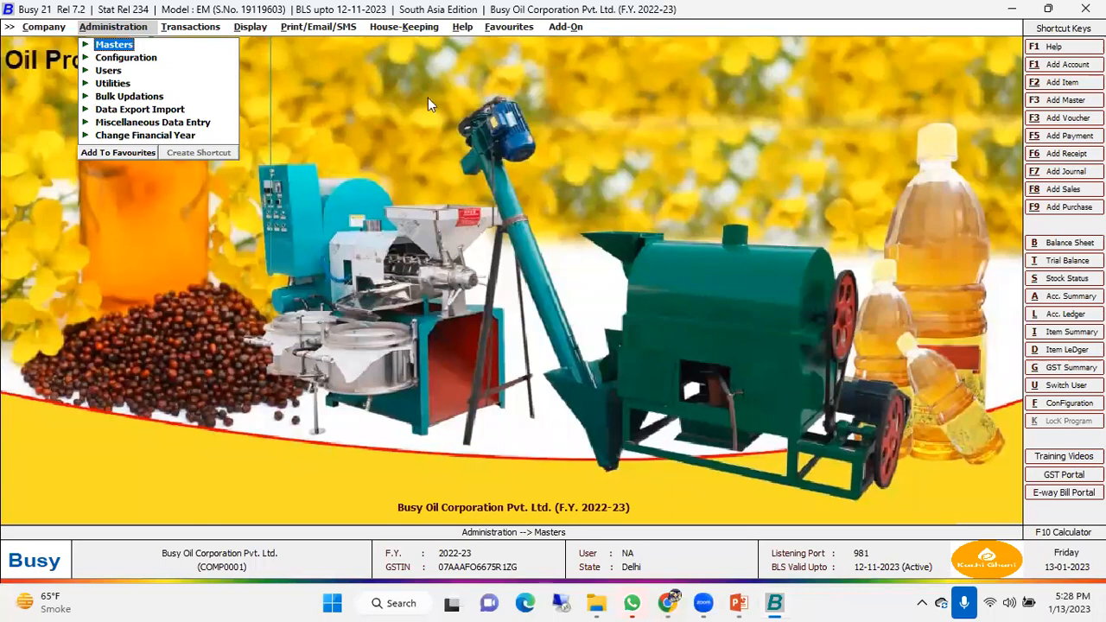
key("Right")
key("Right")
key("Right")
key("Right")
key("Right")
key("Right")
key("Right")
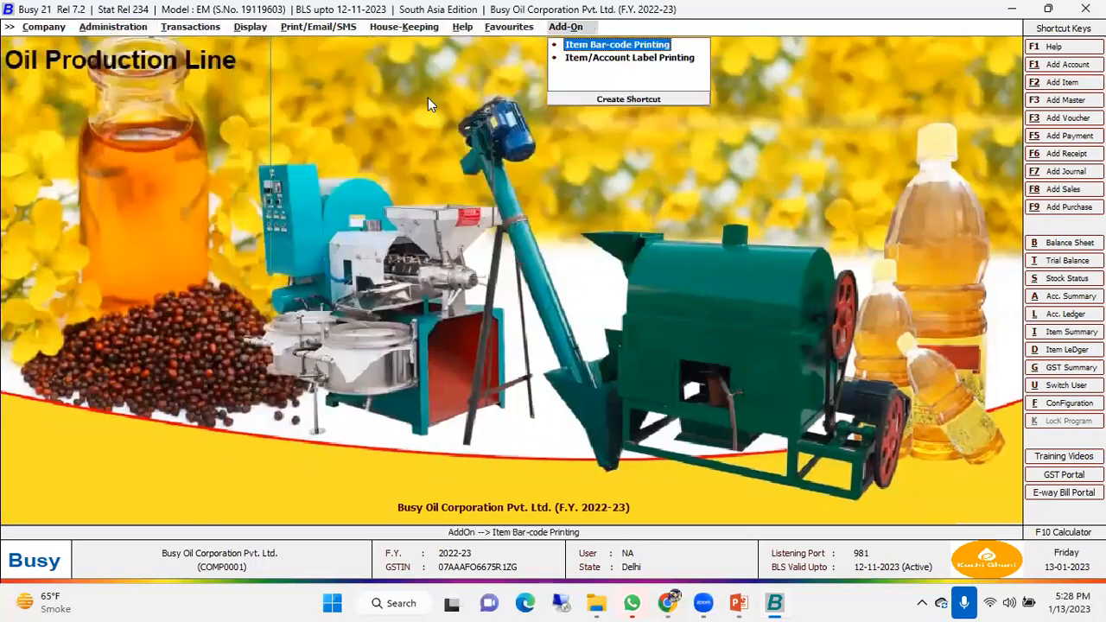
key("Return")
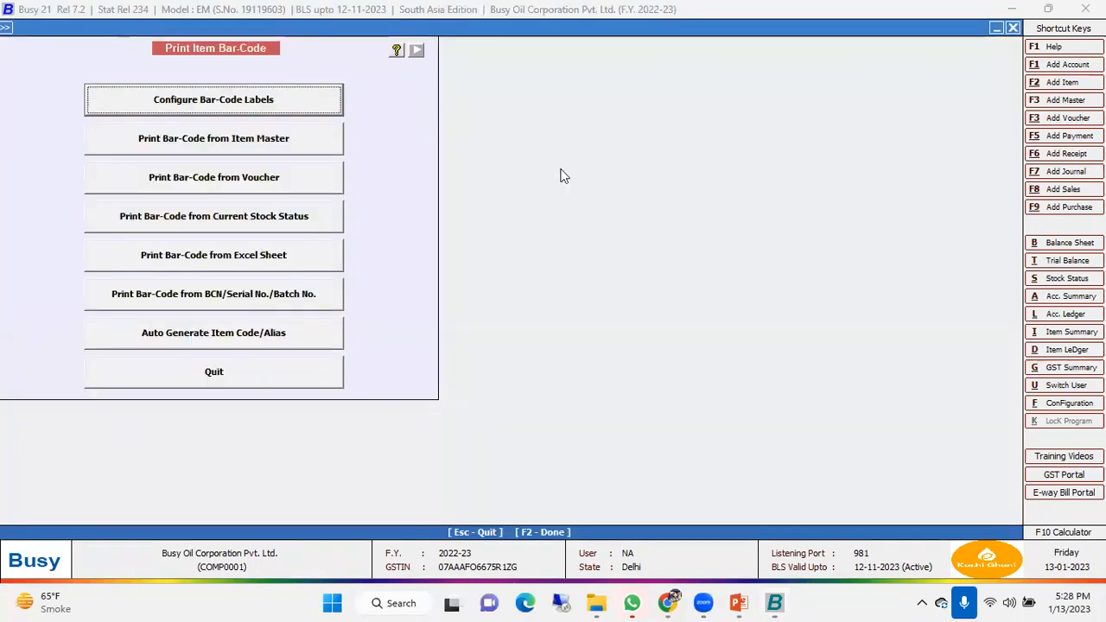
left_click(216, 107)
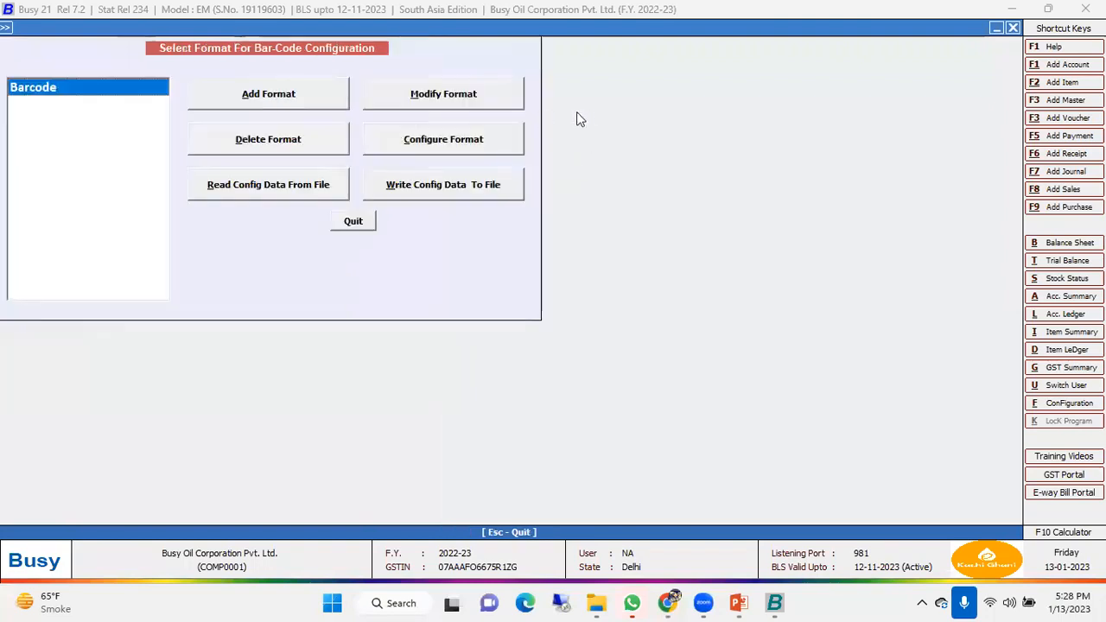
- Open the sheet configuration of the existing Barcode format without adding a new format
left_click(290, 98)
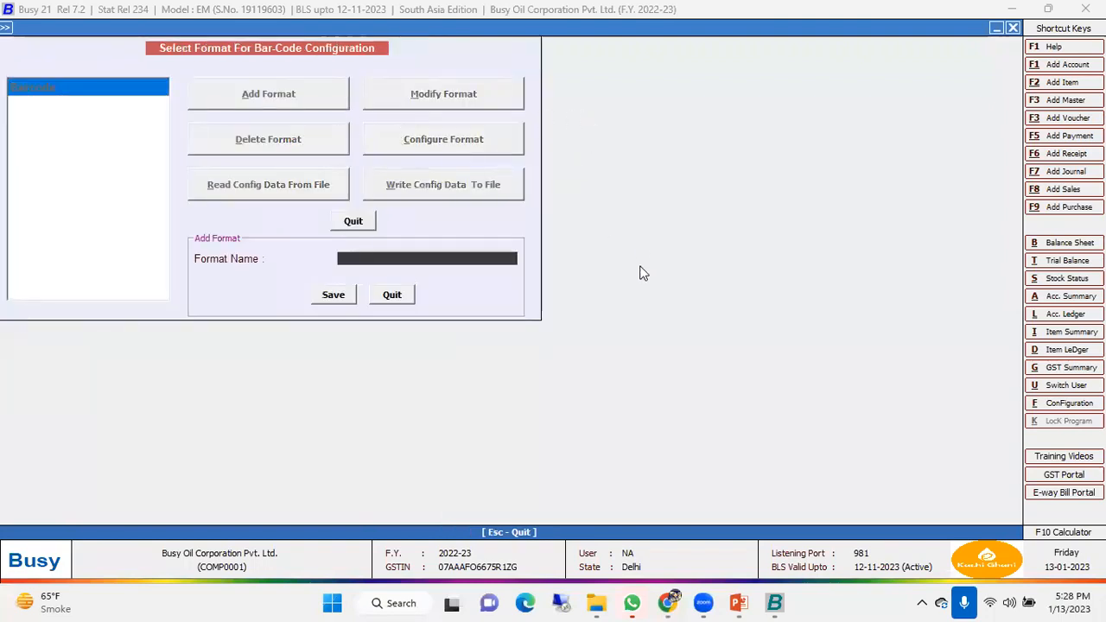
left_click(393, 295)
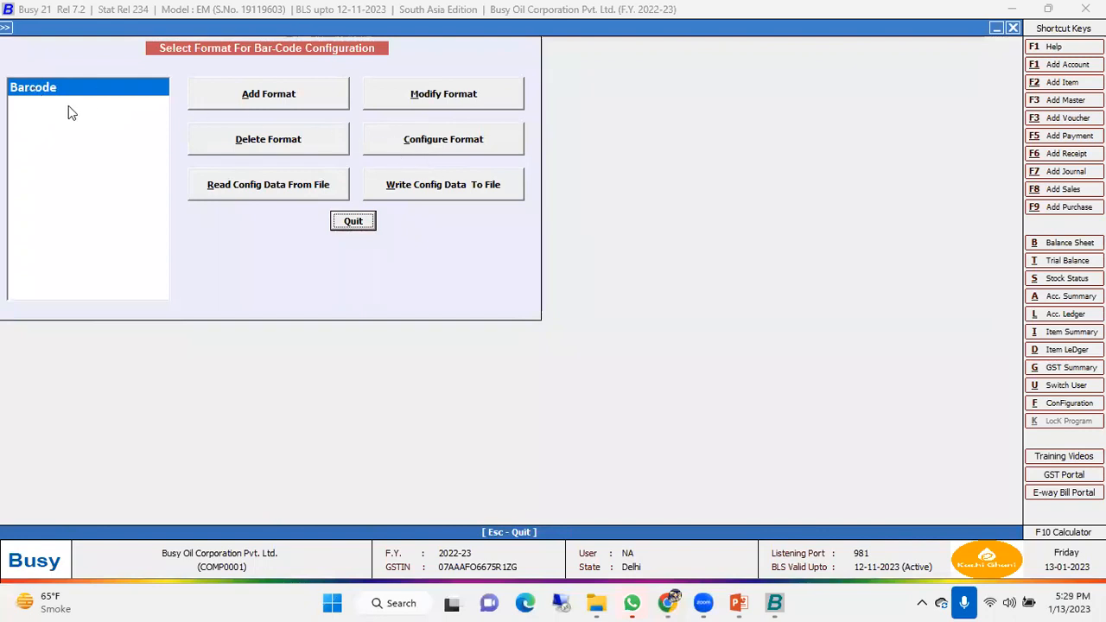
left_click(481, 149)
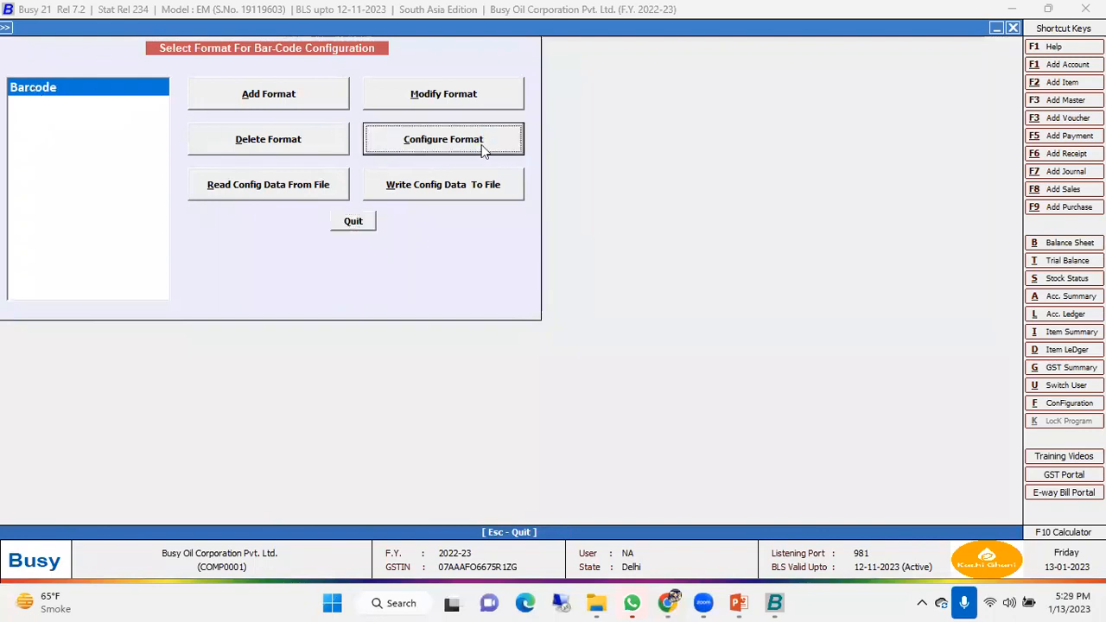
- Set the bar-code type to Batch Only, with a Custom sheet type and Millimeter scale mode
left_click(352, 129)
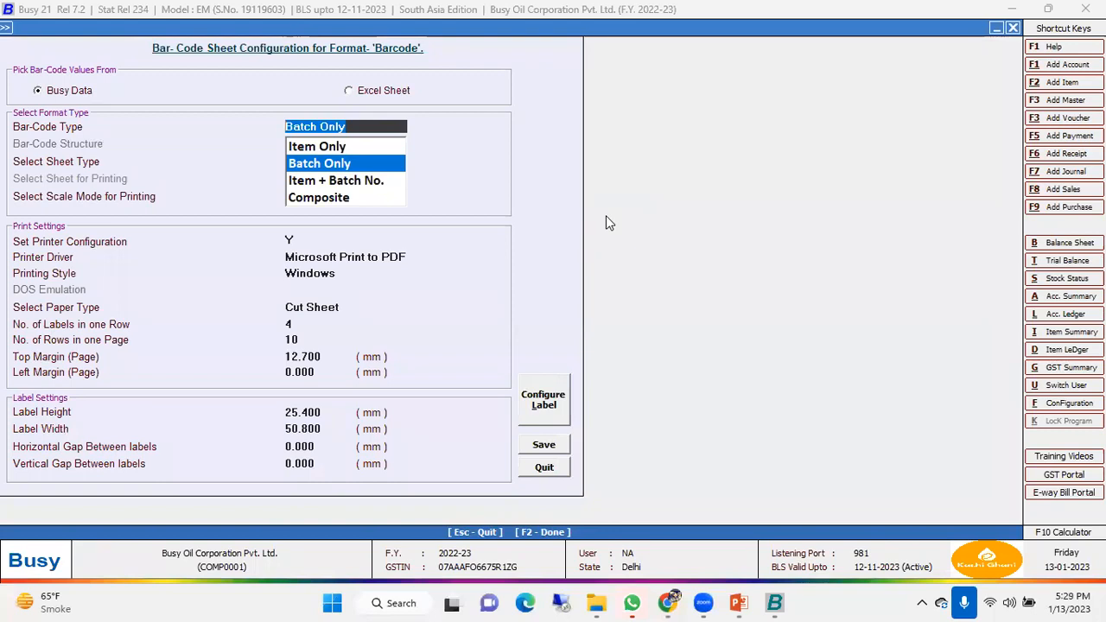
key("Return")
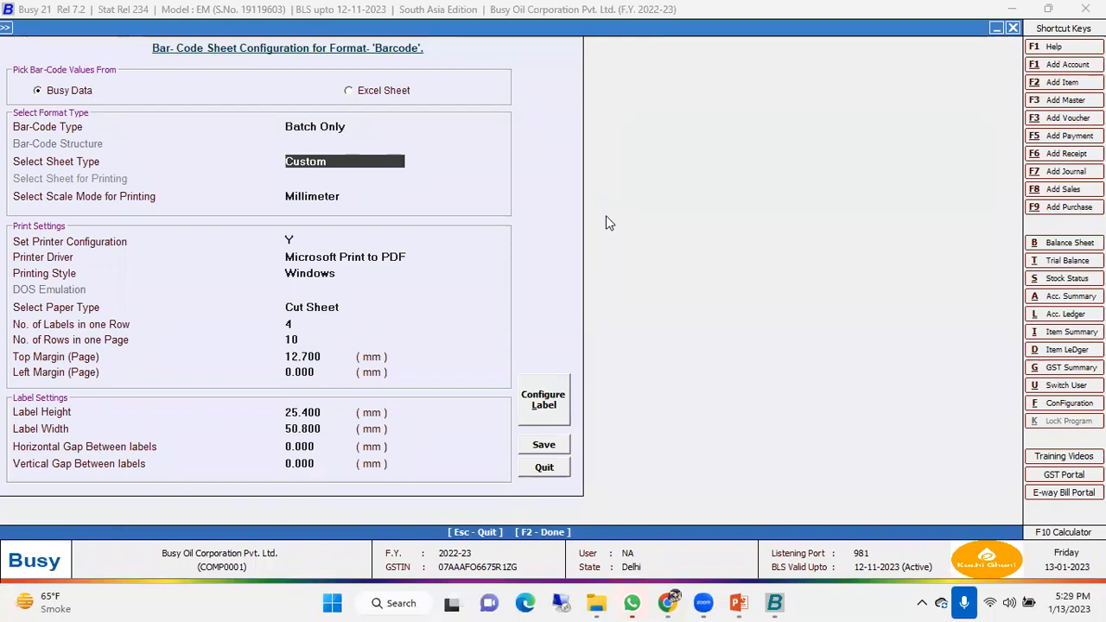
key("Return")
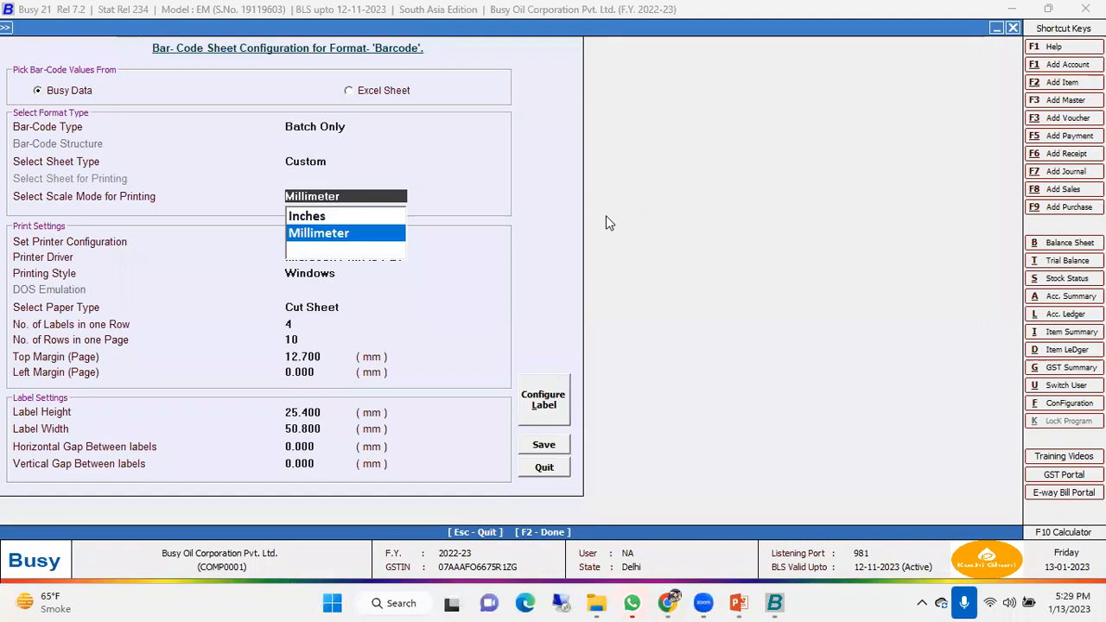
key("Return")
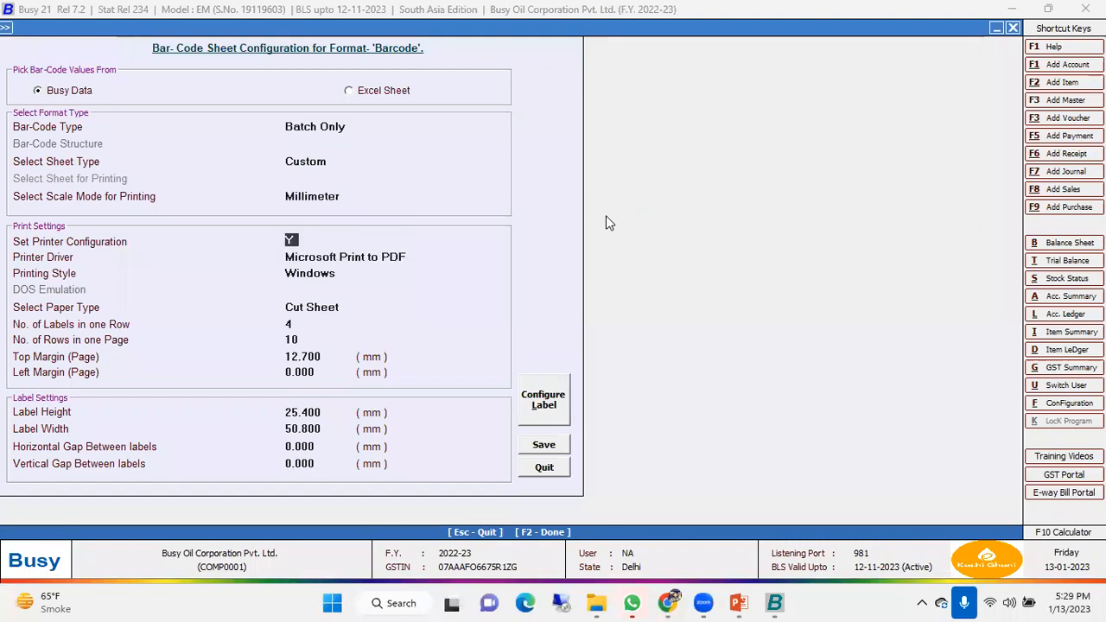
- Enable printer configuration using Microsoft Print to PDF, Windows printing style and Cut Sheet paper
key("Return")
key("Return")
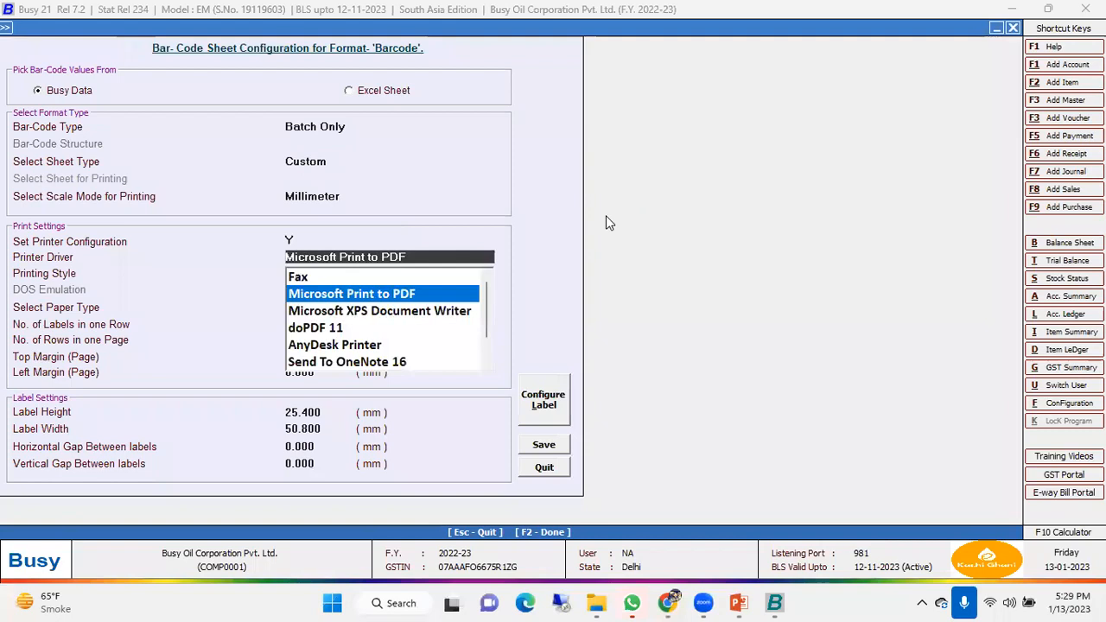
key("Return")
key("Return")
key("Up")
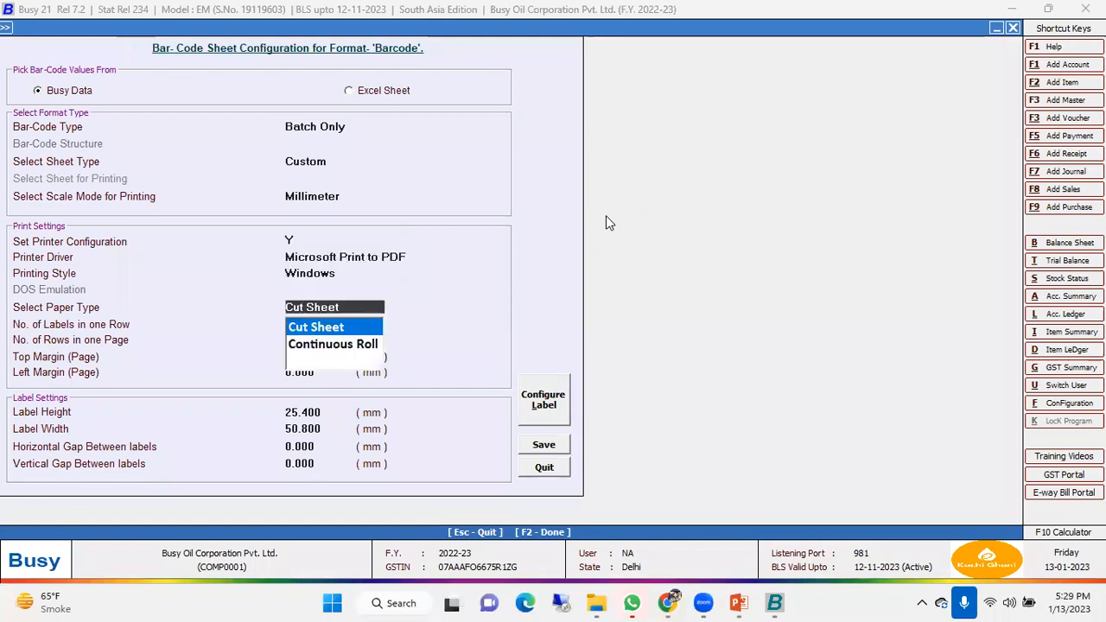
key("Return")
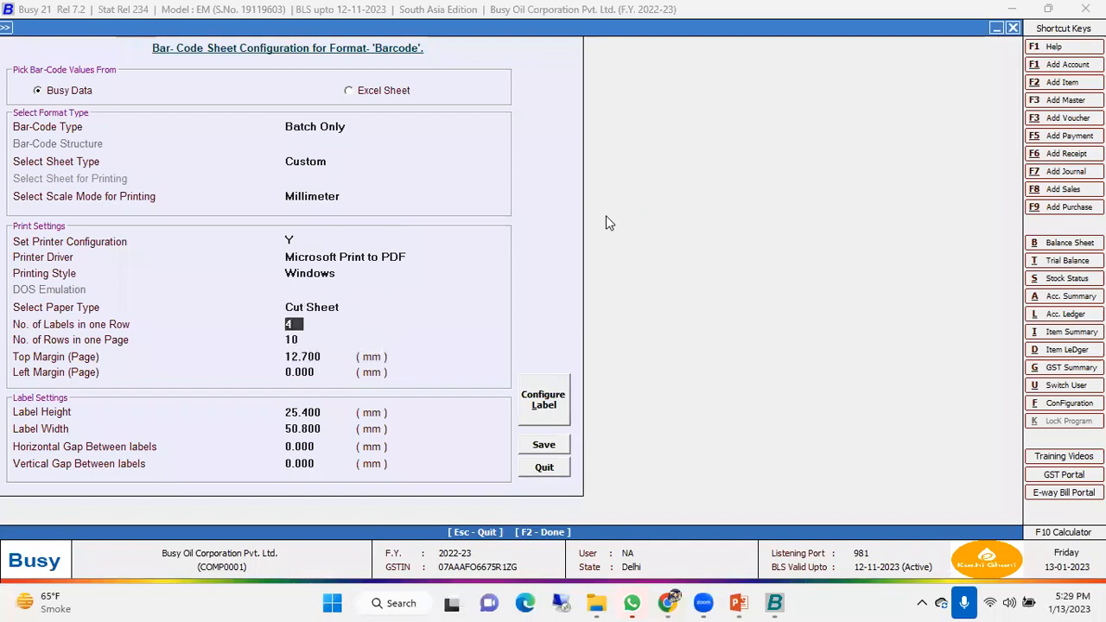
- Keep 4 labels per row, 10 rows per page, 12.7 mm top margin, 25.4 mm by 50.8 mm labels, and zero left margin and gaps
key("Return")
key("Return")
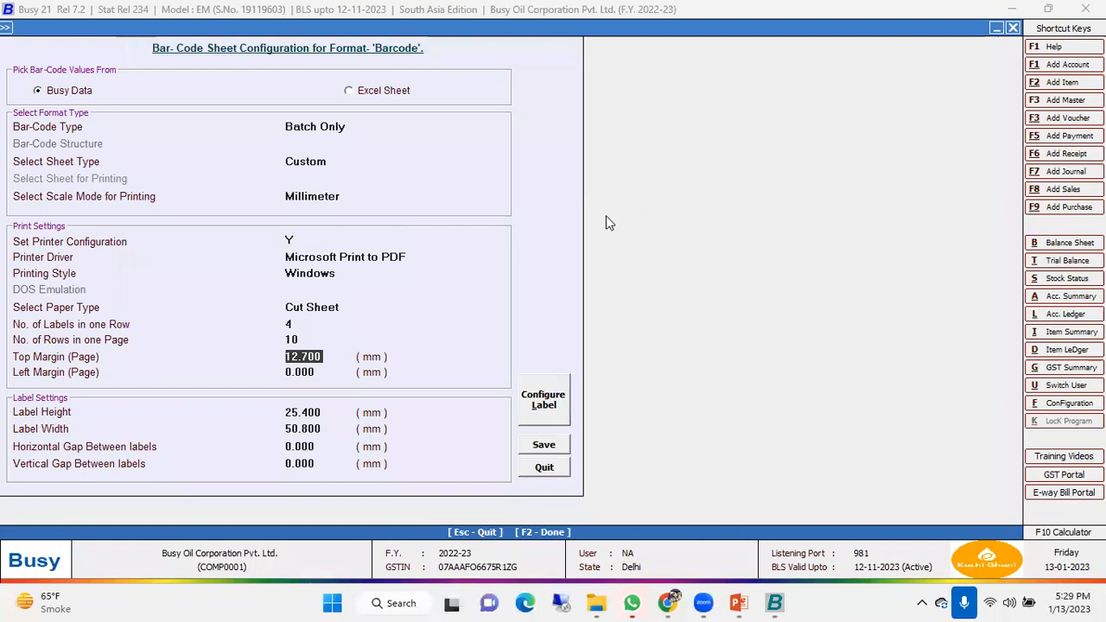
key("Return")
key("Return")
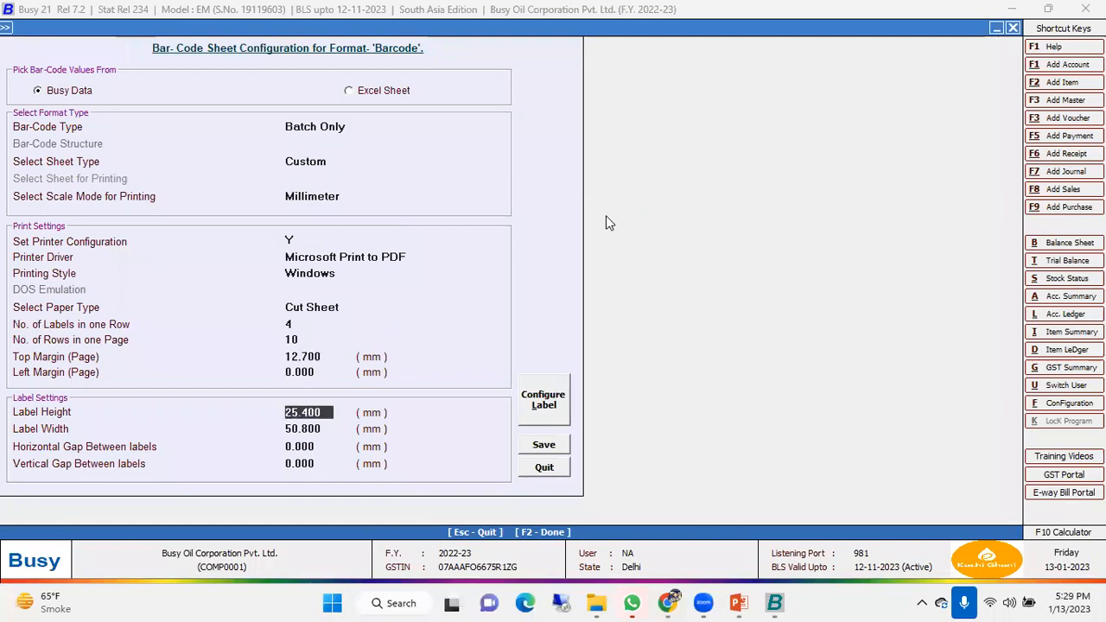
key("Return")
key("Return")
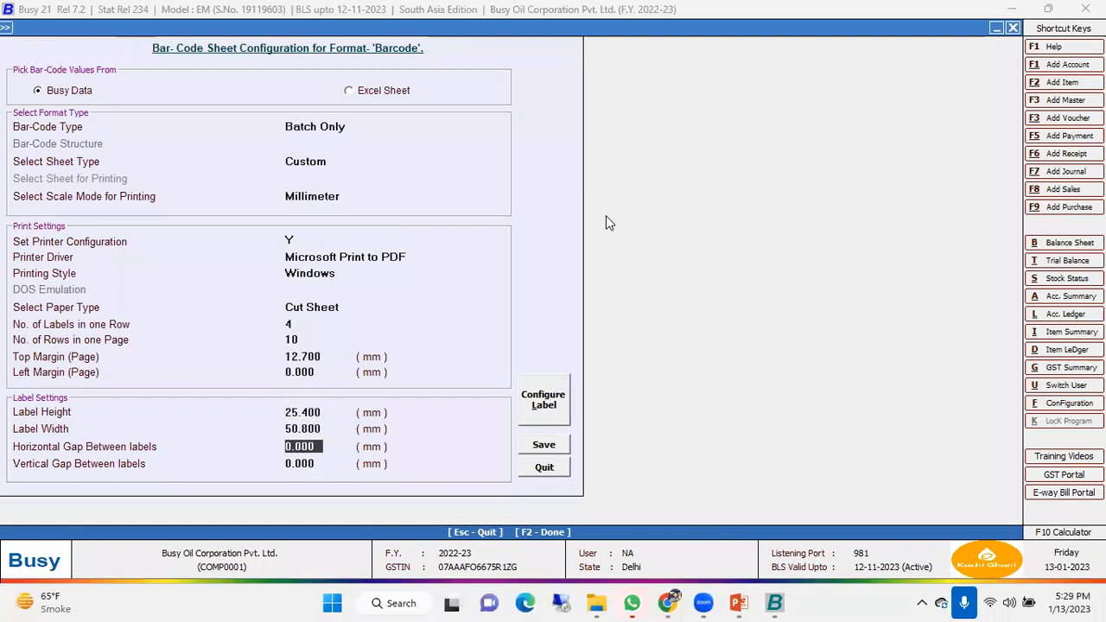
key("Return")
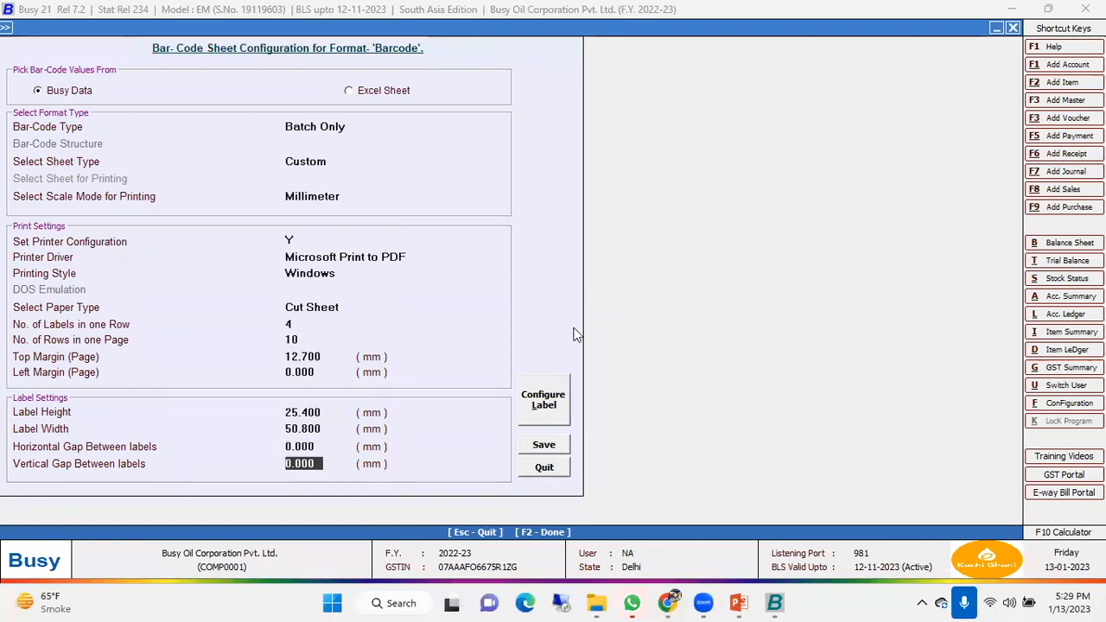
- Open the label layout and review the COMPANY_NAME control's type, available values and top position, keeping Data Field and COMPANY_NAME
left_click(543, 400)
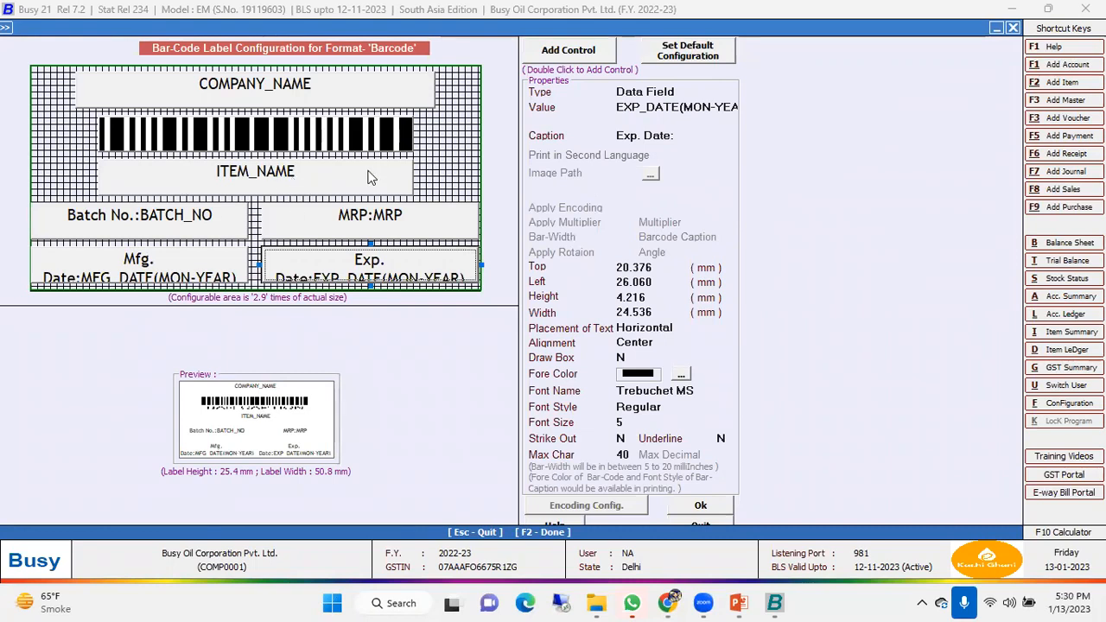
left_click(294, 85)
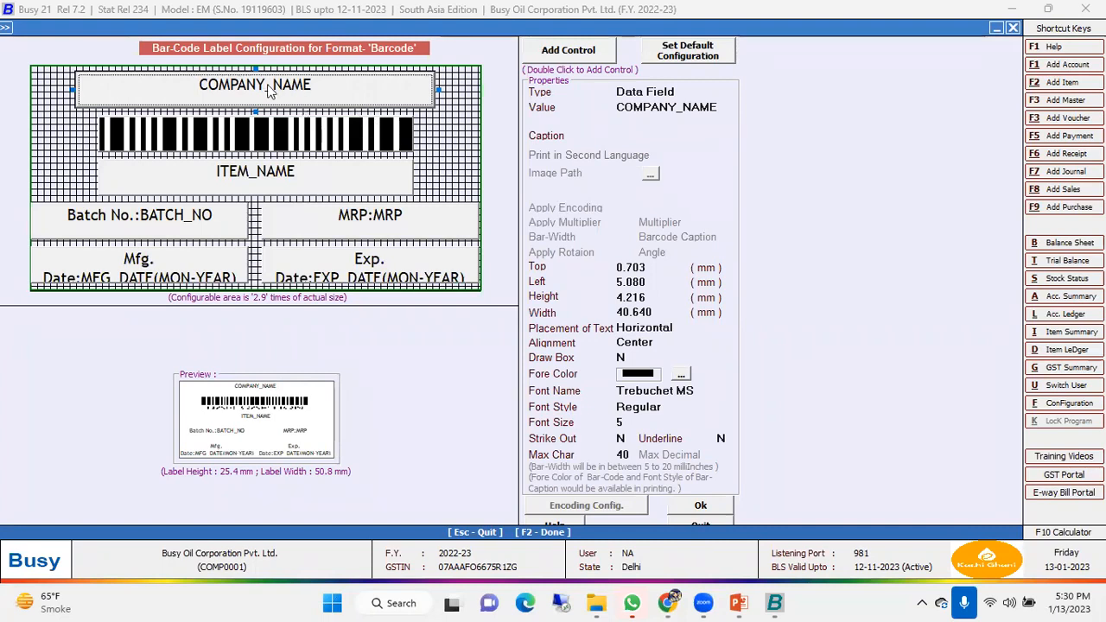
left_click(648, 92)
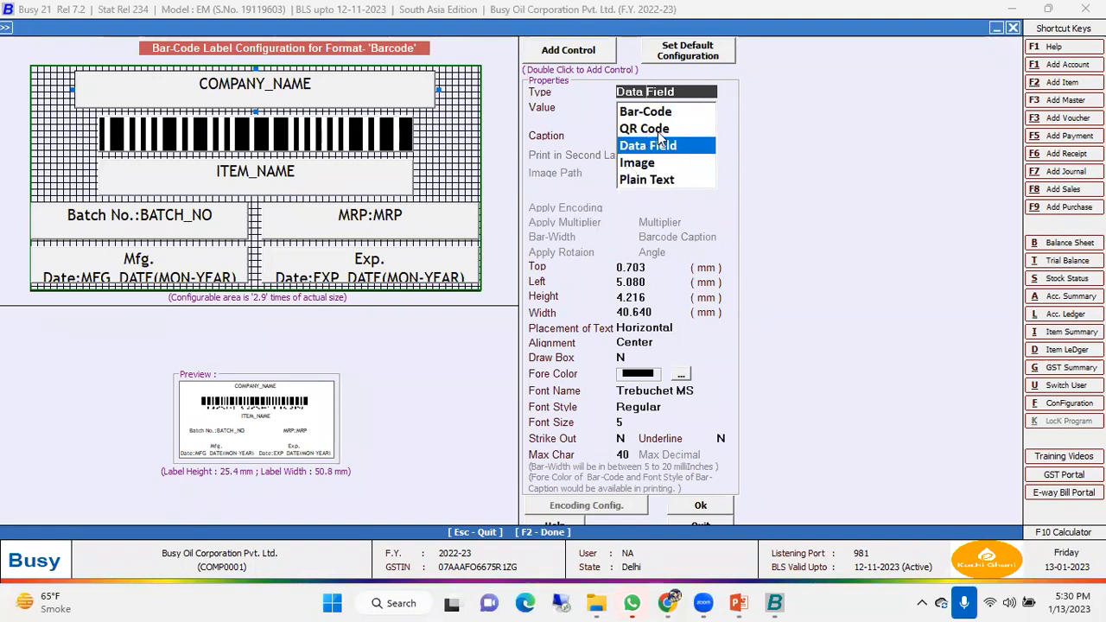
key("Return")
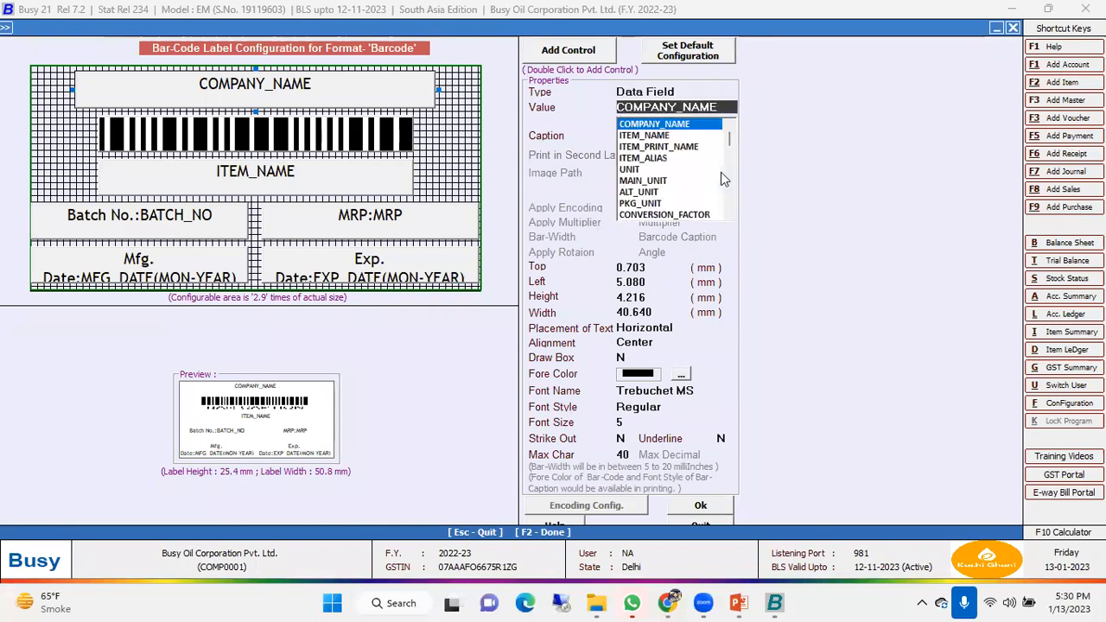
key("Down")
key("Down")
key("Down")
key("Down")
key("Up")
key("Up")
key("Up")
key("Up")
key("Return")
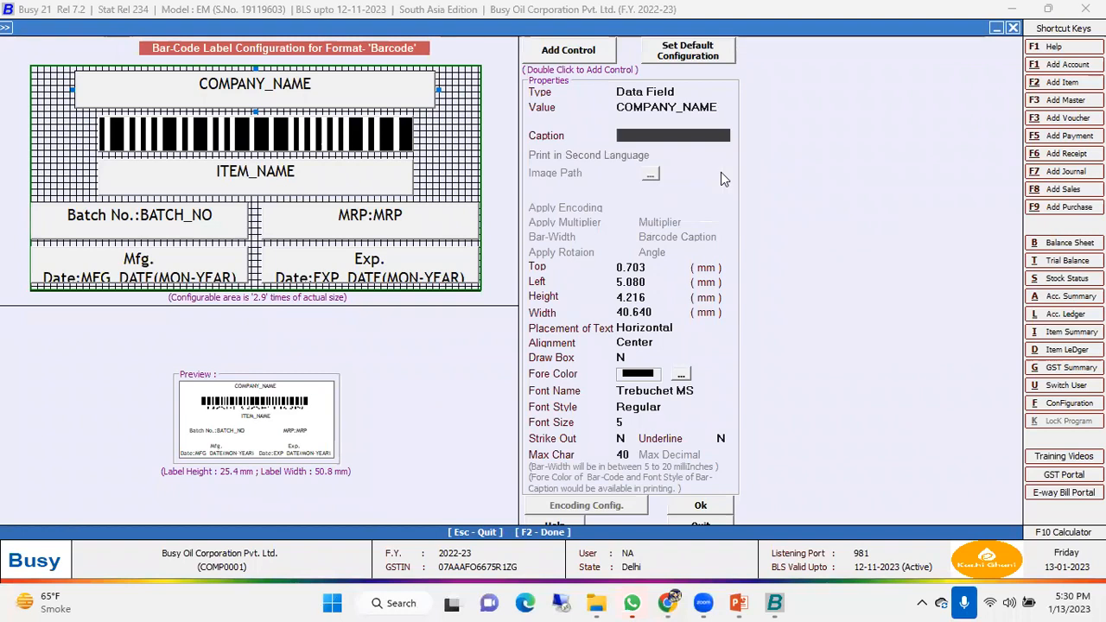
left_click(647, 268)
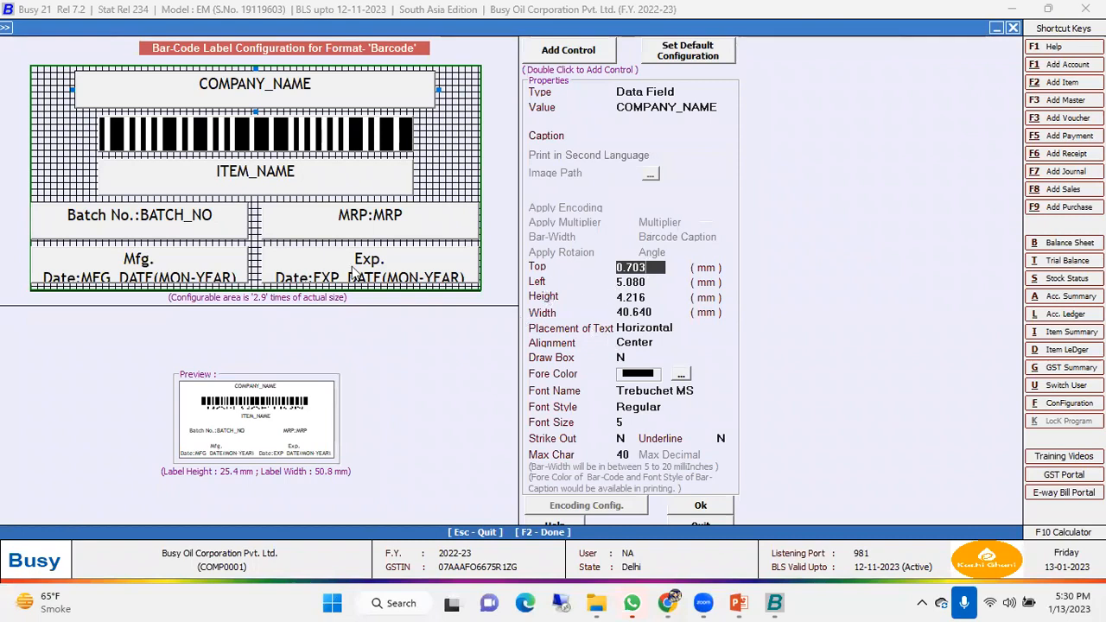
- Accept the label layout, save the Barcode sheet configuration and leave the bar-code format selection
left_click(700, 505)
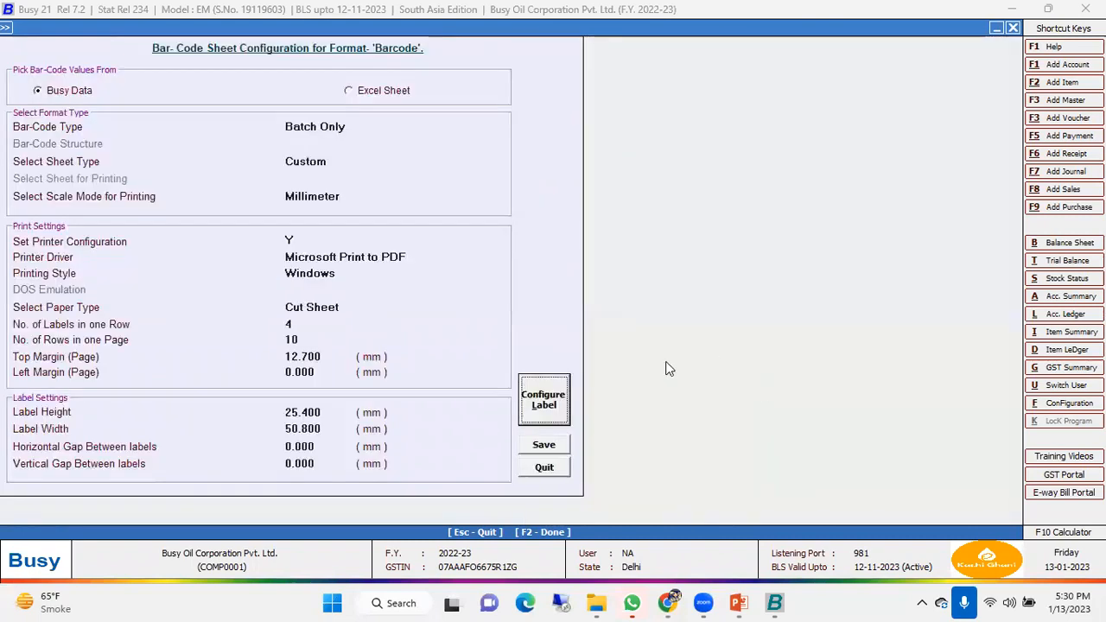
left_click(558, 446)
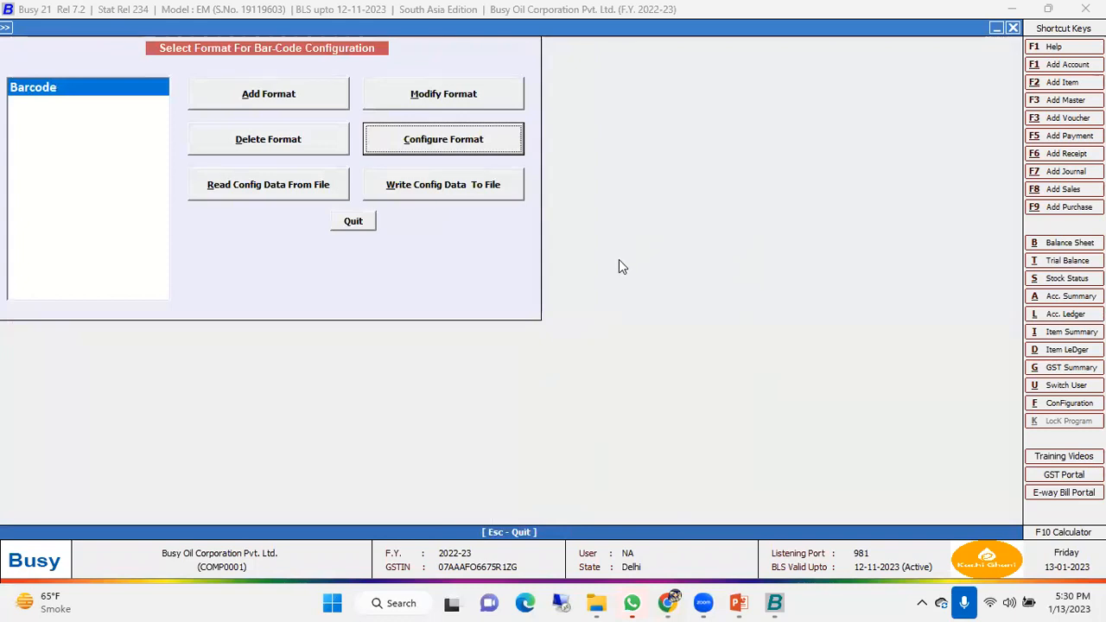
key("Escape")
key("Escape")
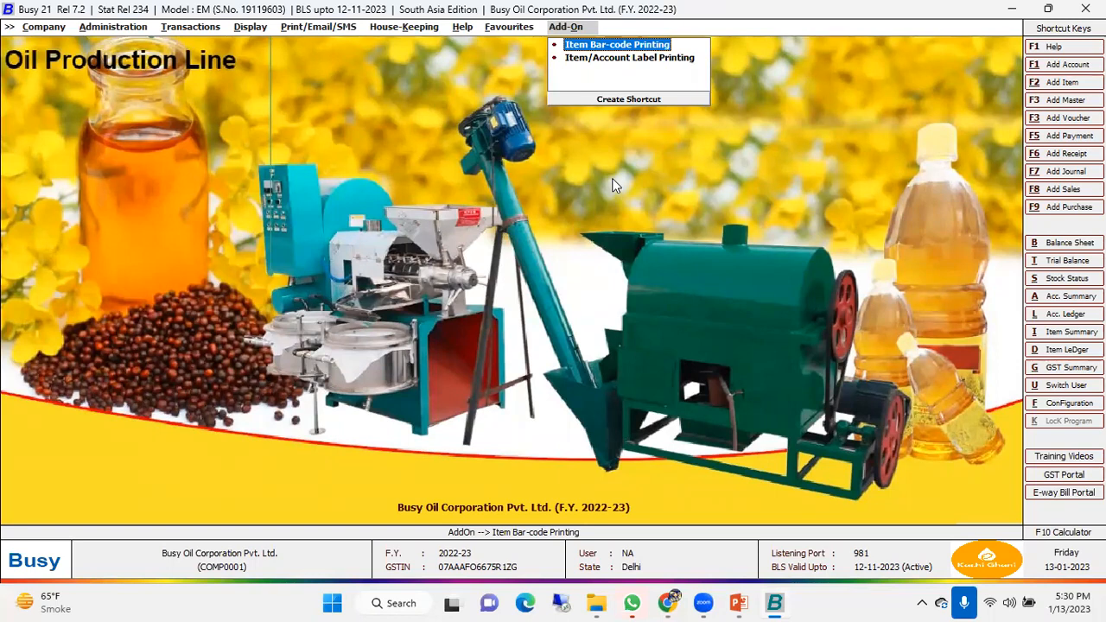
- Open the voucher configuration of the Main series for Production vouchers
left_click(100, 30)
left_click(125, 57)
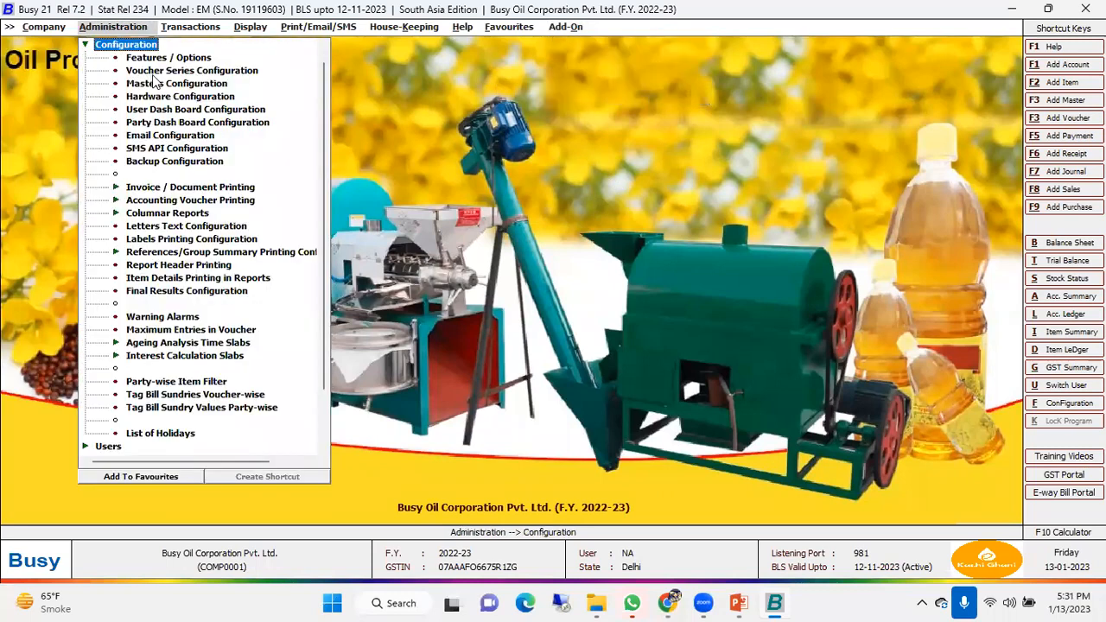
left_click(158, 72)
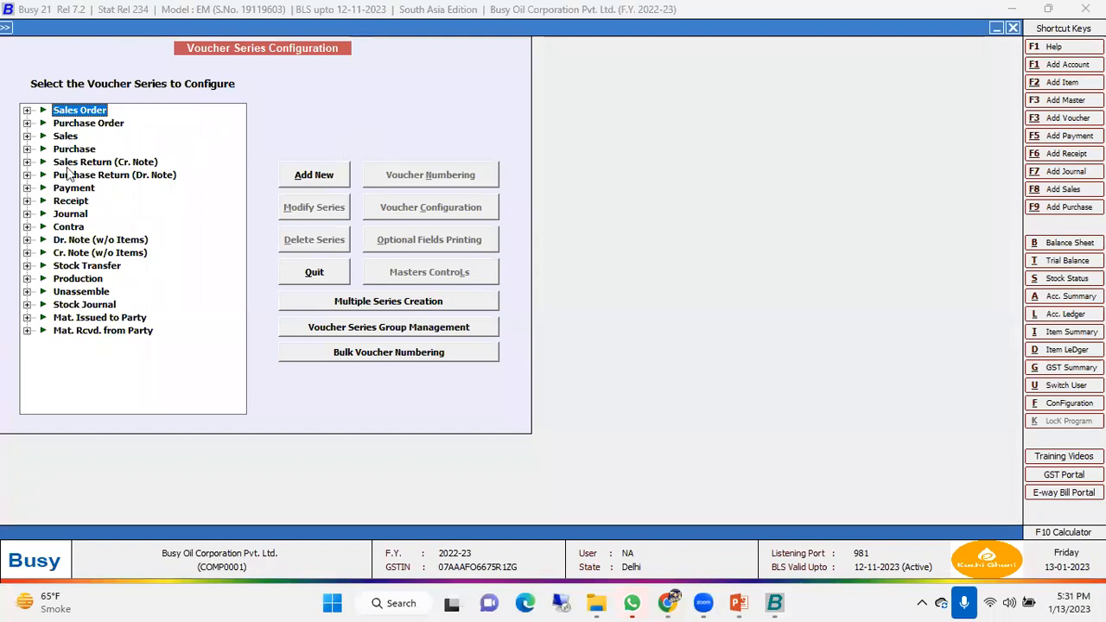
double_click(80, 279)
left_click(79, 292)
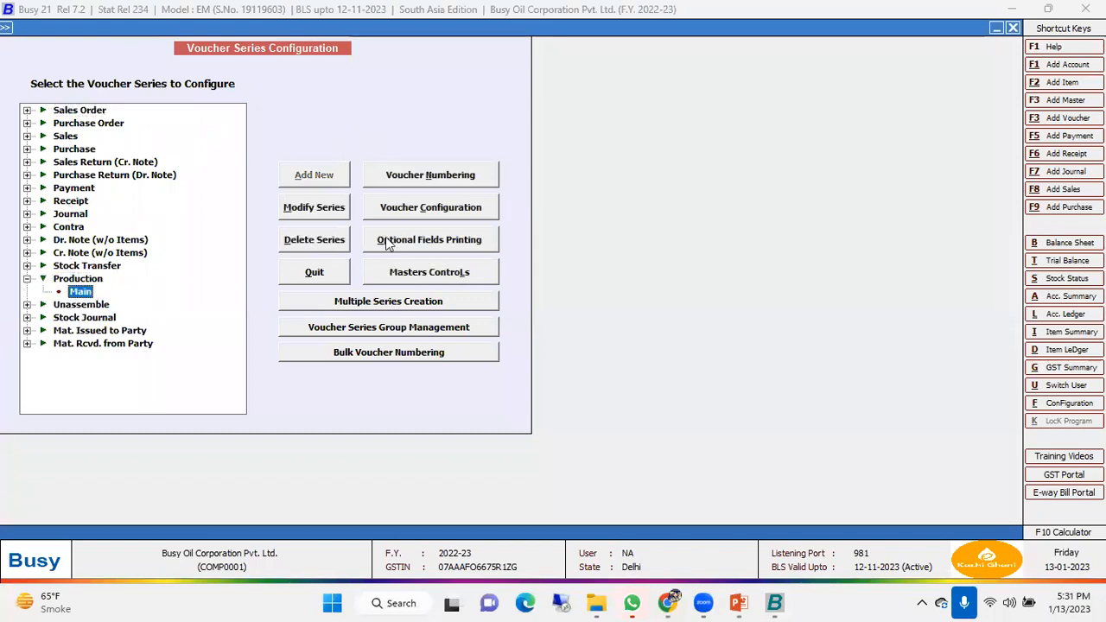
left_click(423, 207)
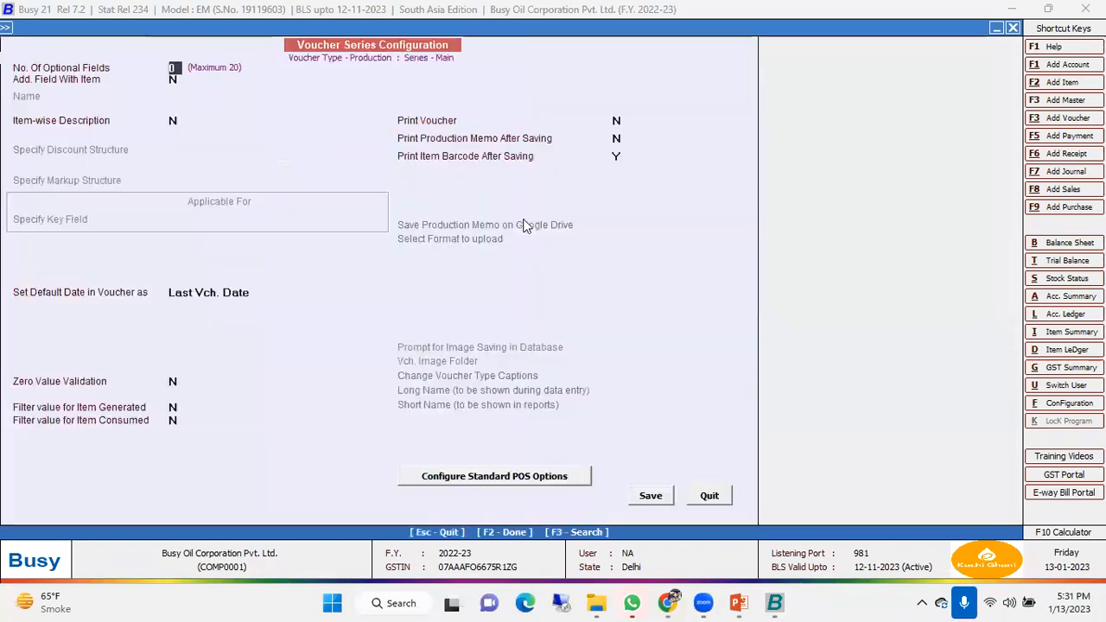
- Check the Print Item Barcode After Saving option and quit the voucher series configuration without saving
left_click(611, 163)
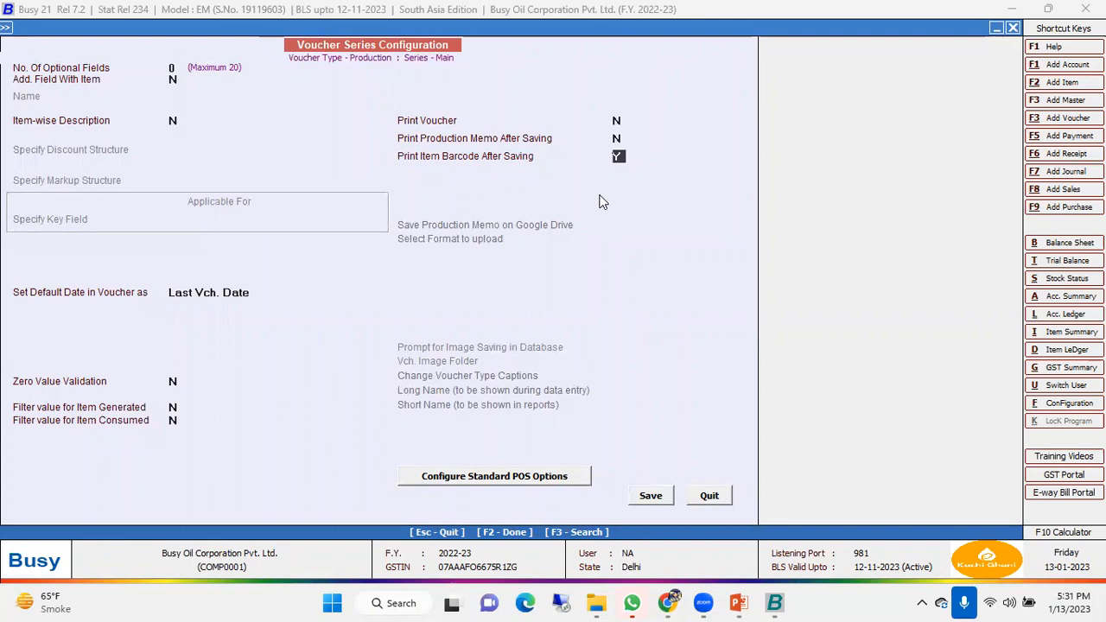
left_click(709, 495)
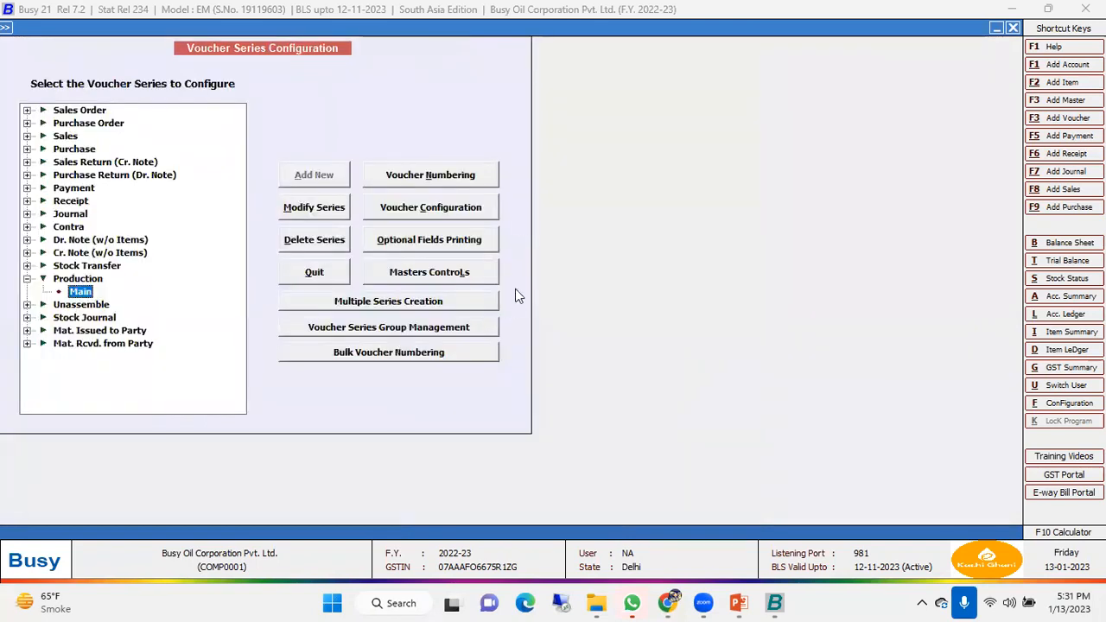
key("Escape")
key("Escape")
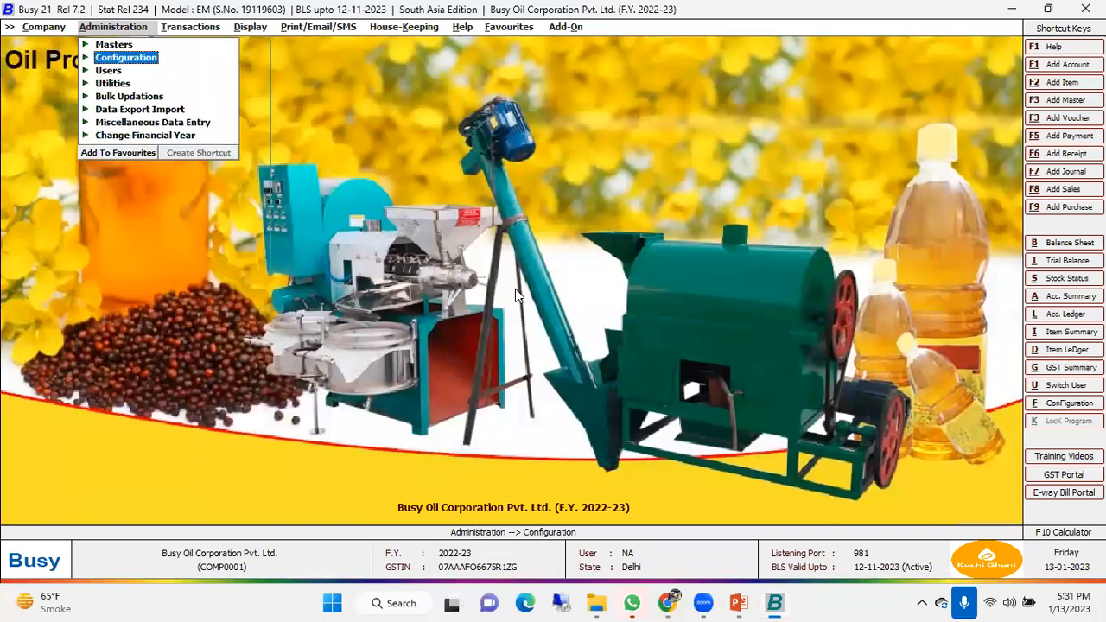
- Open the list of items from the item masters
key("Up")
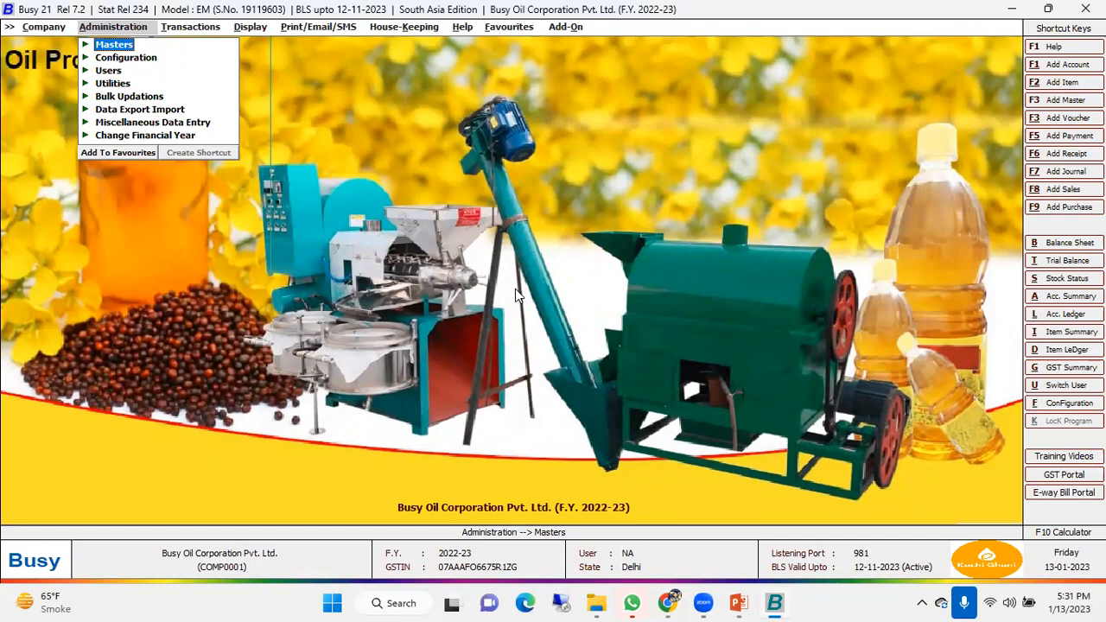
key("Return")
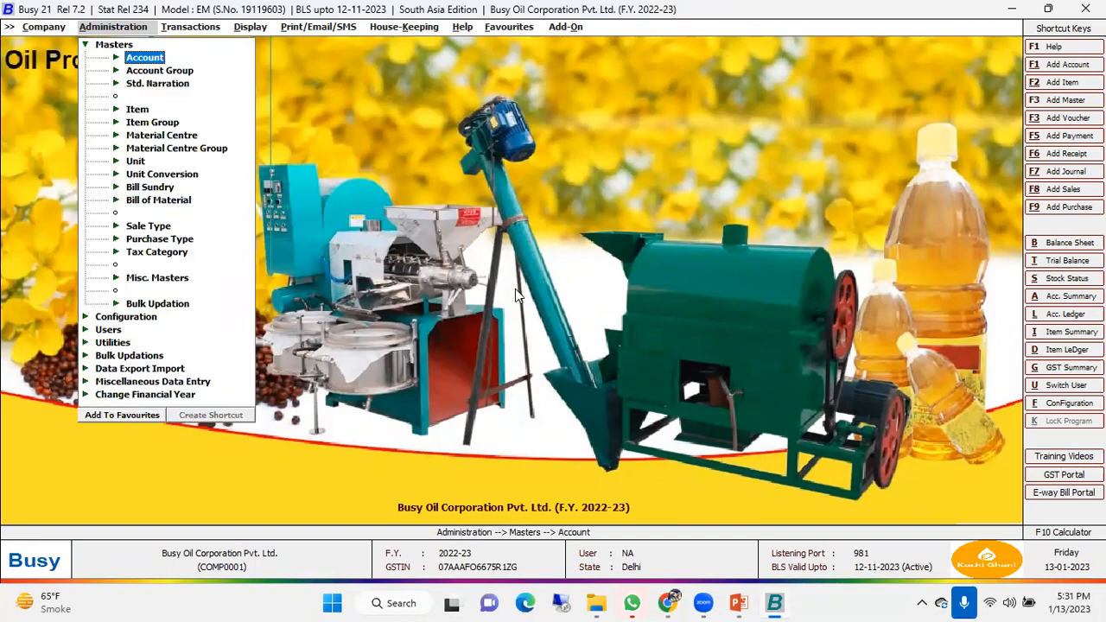
key("Down")
key("Down")
key("Down")
key("Return")
key("Down")
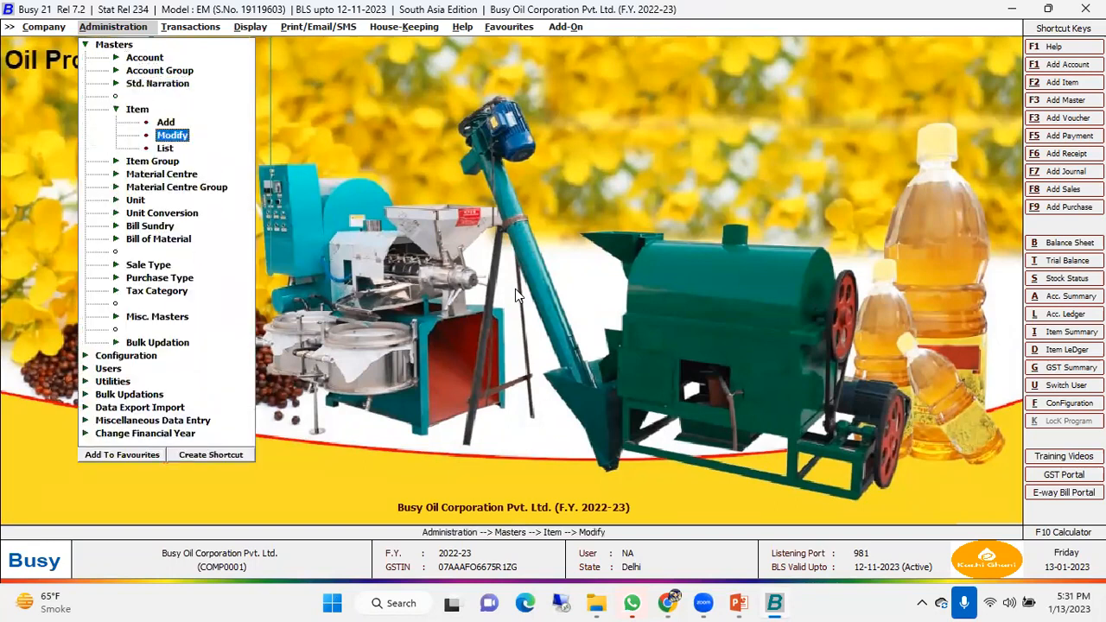
key("Down")
key("Return")
key("Return")
key("Return")
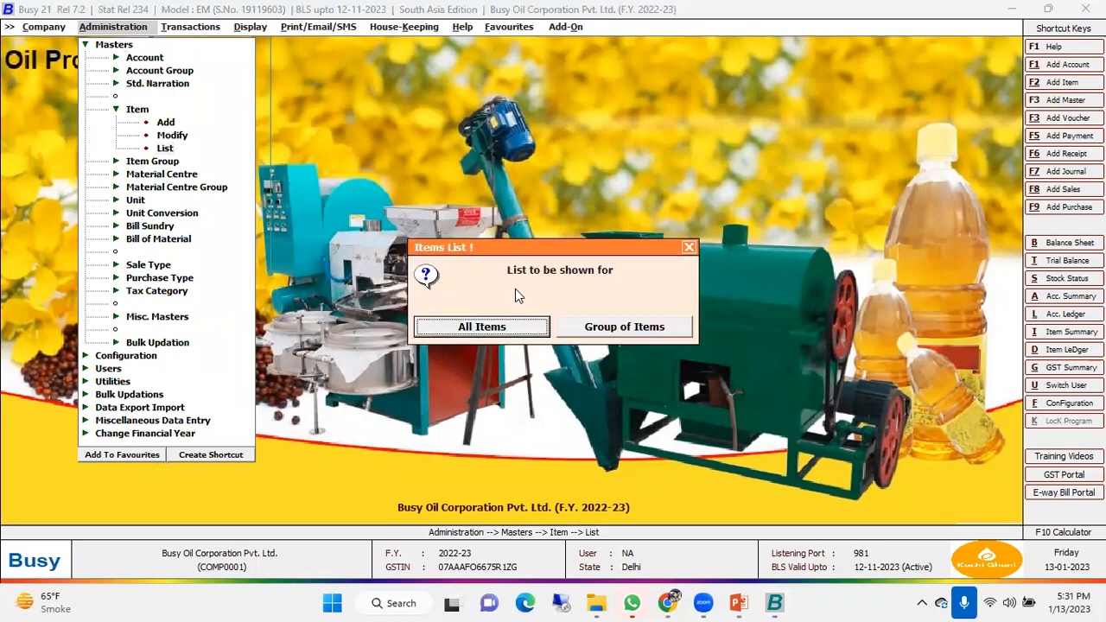
- List all items without a tax category filter and summarize them on Parent Group at a single level with sub details
key("Return")
key("Return")
key("Return")
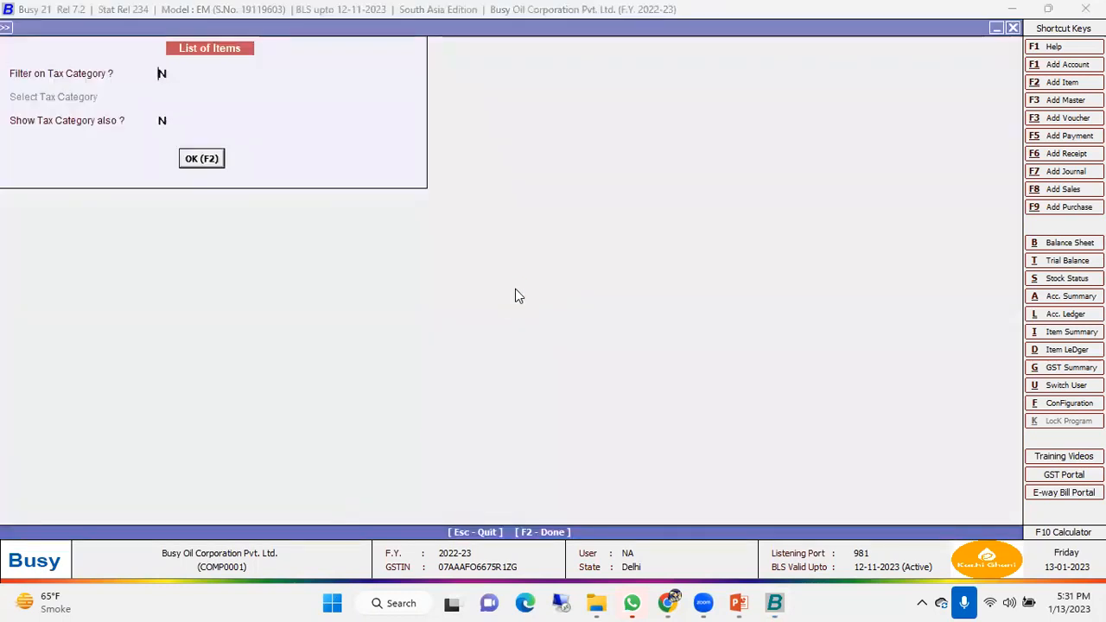
key("Return")
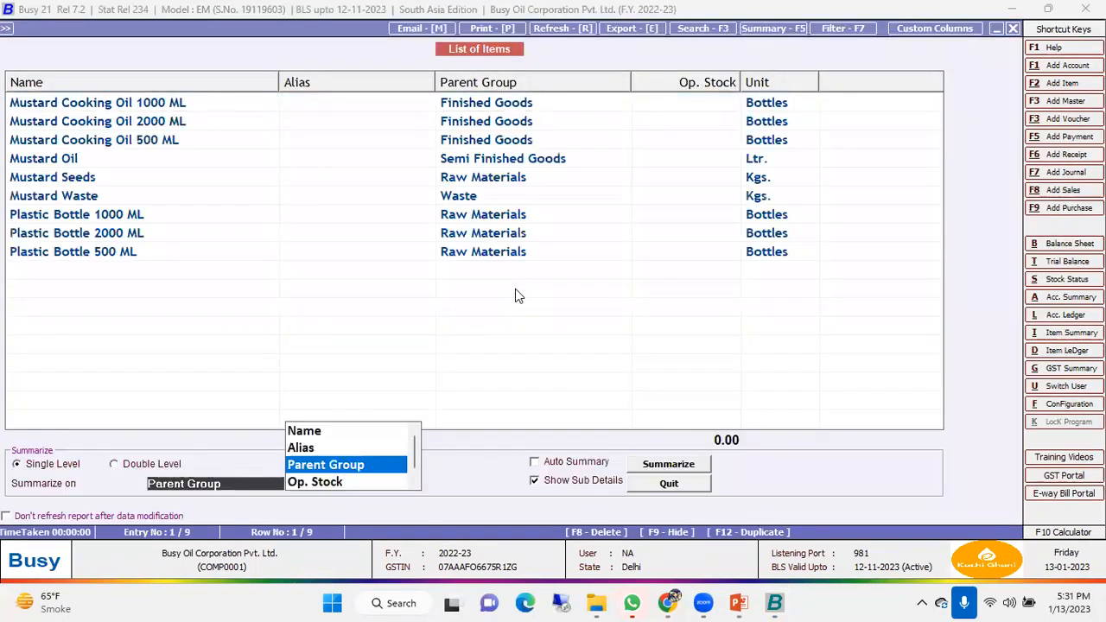
key("Return")
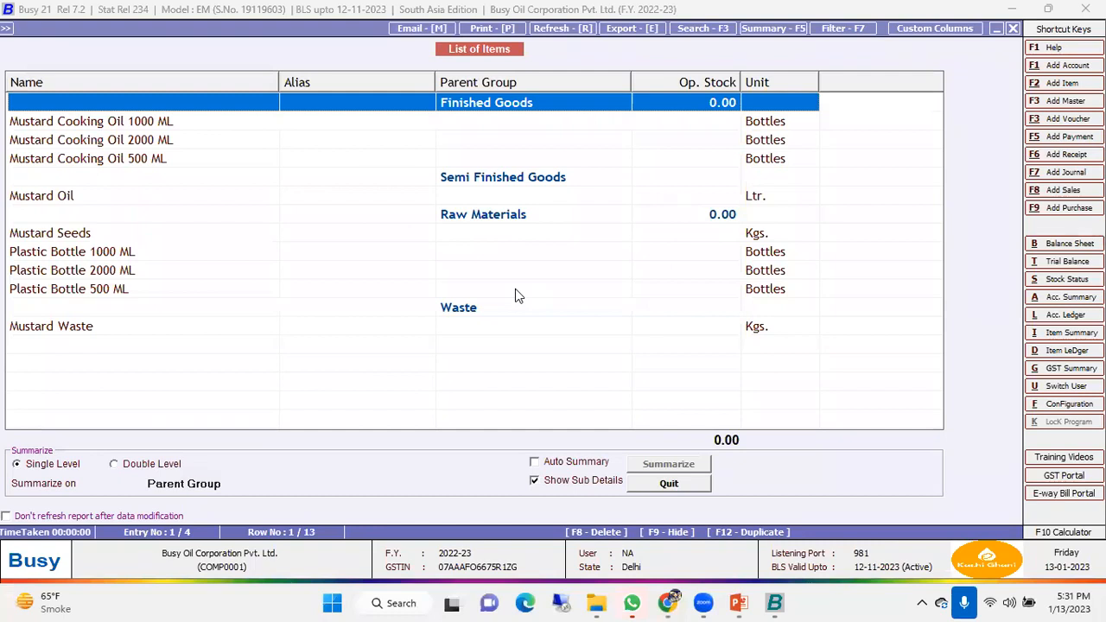
- Examine the Semi Finished Goods, Raw Materials and Waste groups, including the mustard seeds and plastic bottle items
left_click(501, 183)
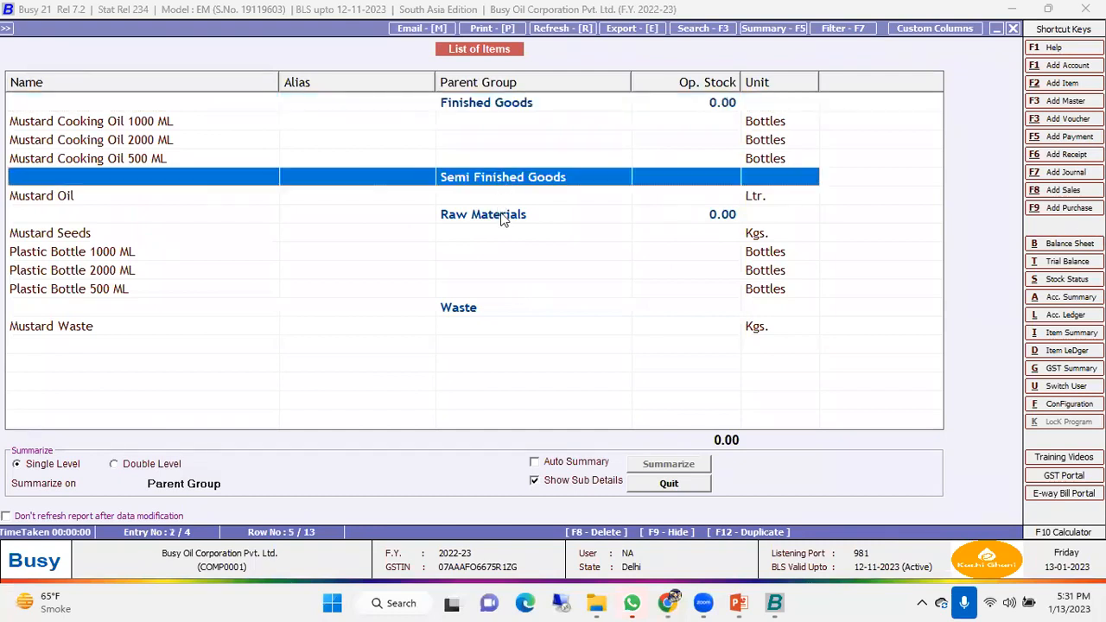
left_click(503, 216)
left_click(486, 311)
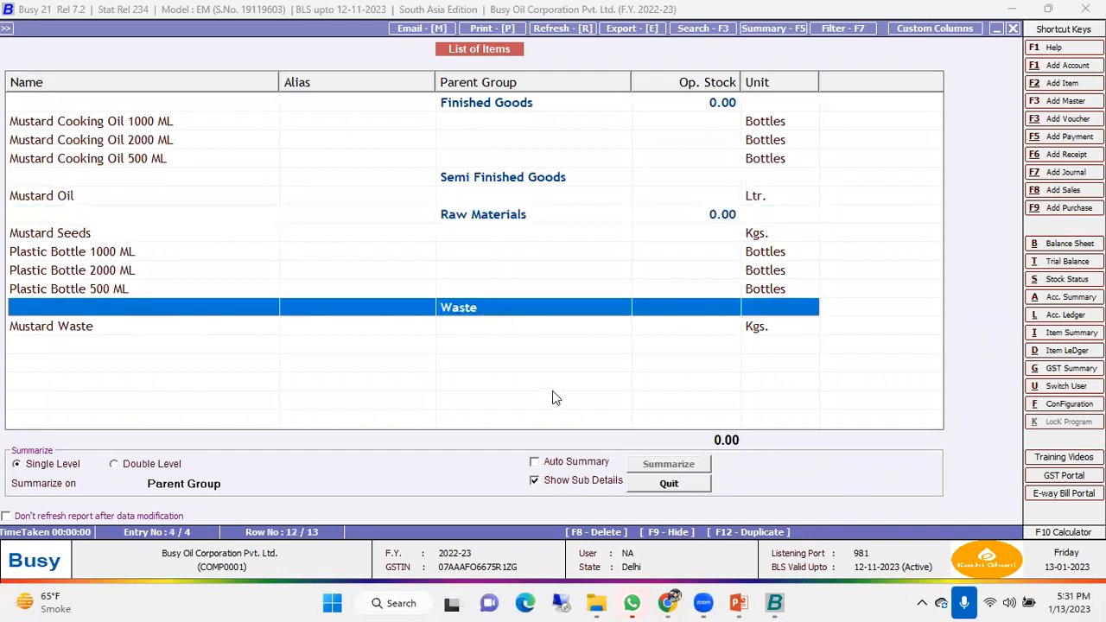
left_click(529, 217)
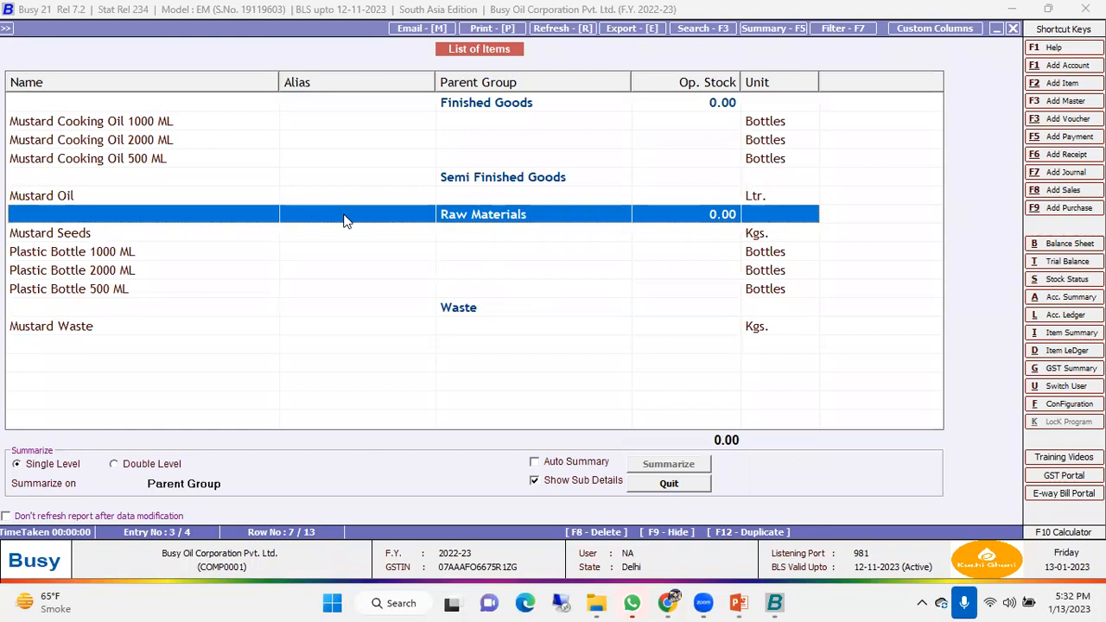
left_click(230, 239)
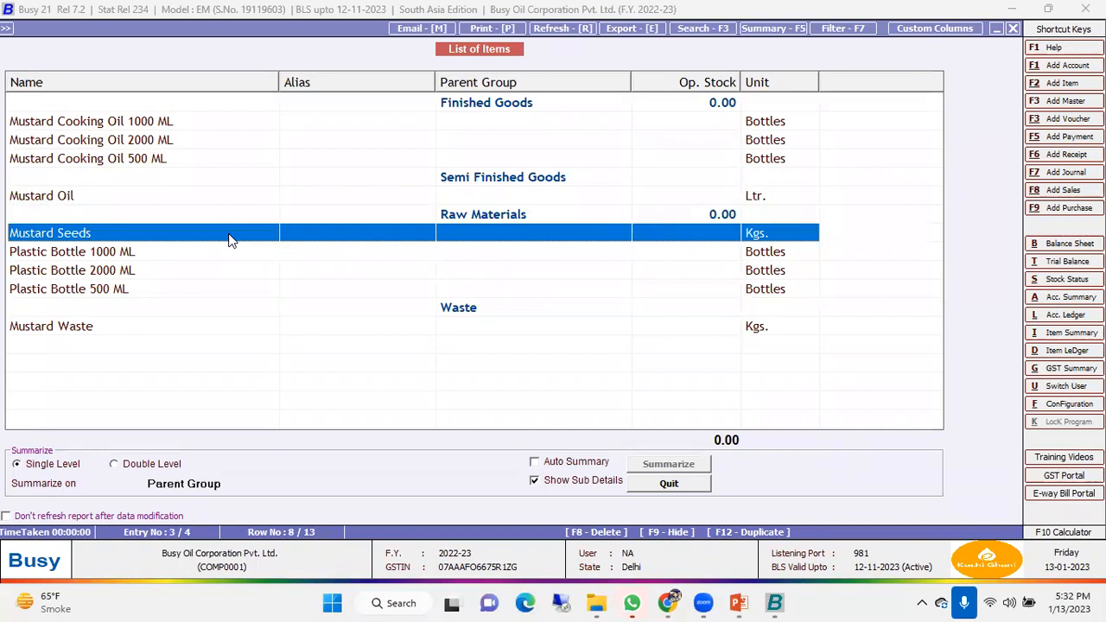
left_click(99, 256)
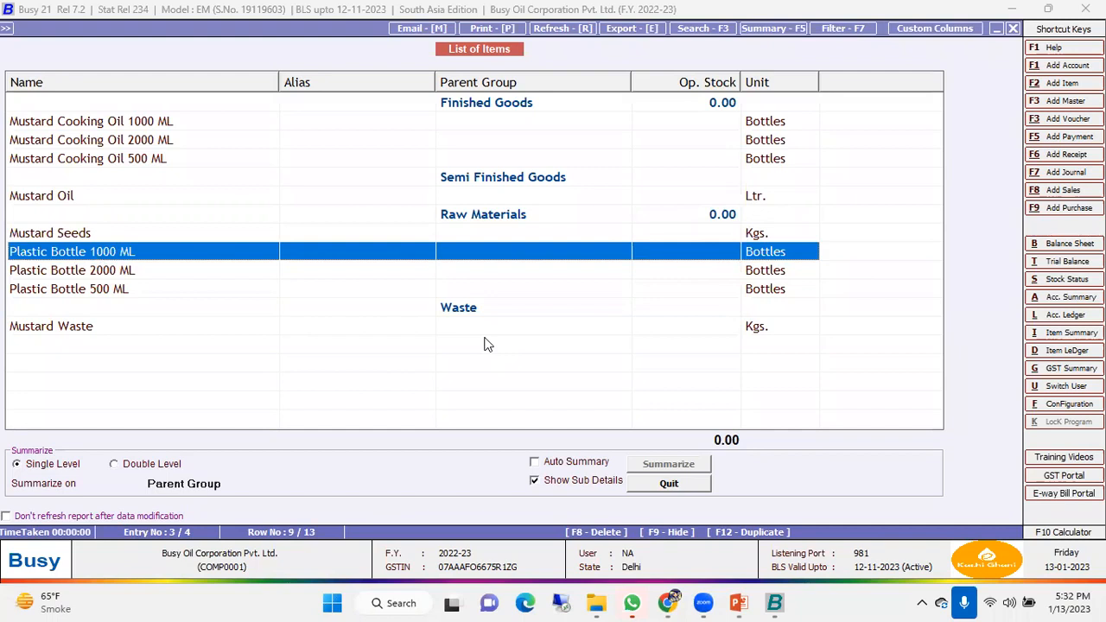
left_click(152, 277)
left_click(137, 293)
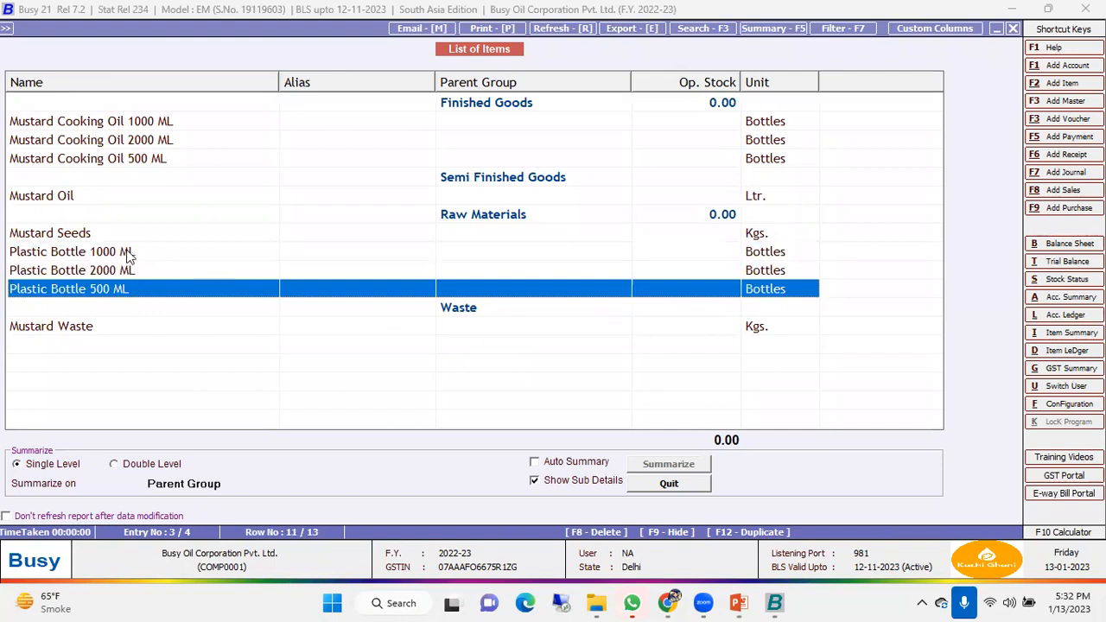
- Open the Mustard Seeds item master from the Raw Materials group
left_click(128, 255)
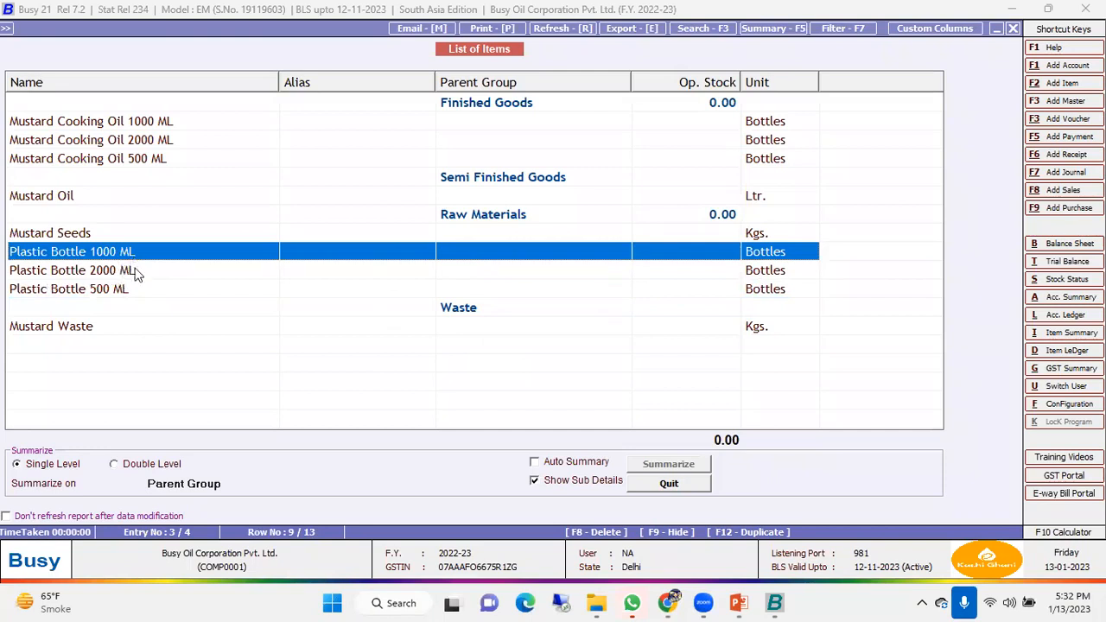
key("Up")
key("Return")
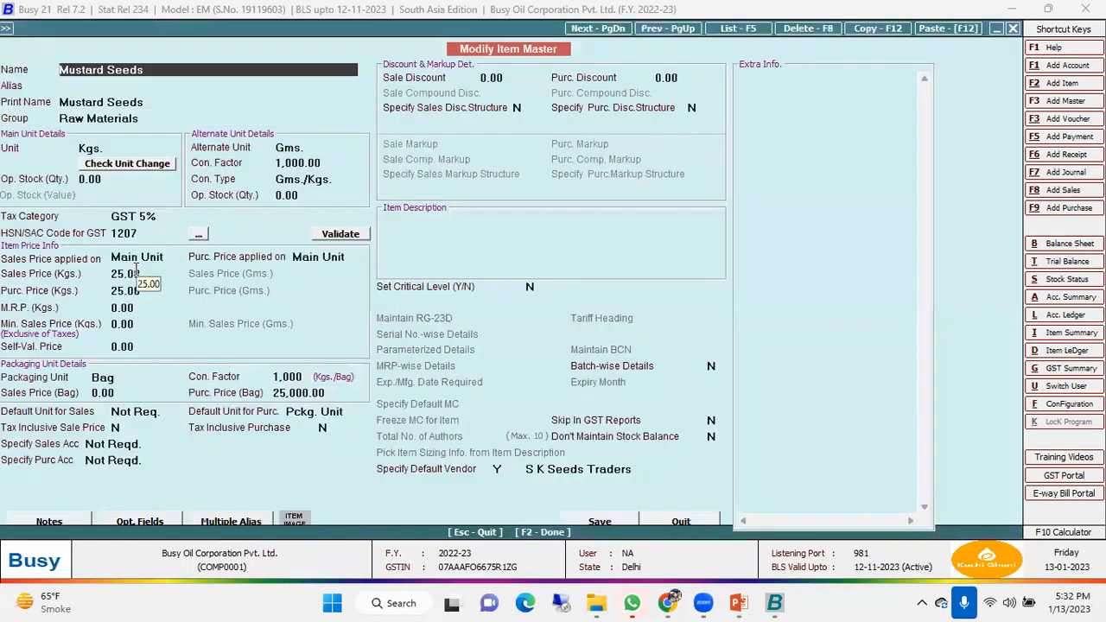
- Examine the Mustard Seeds item's name, group, main unit, and alternate unit with its conversion factor and type
key("Return")
key("Return")
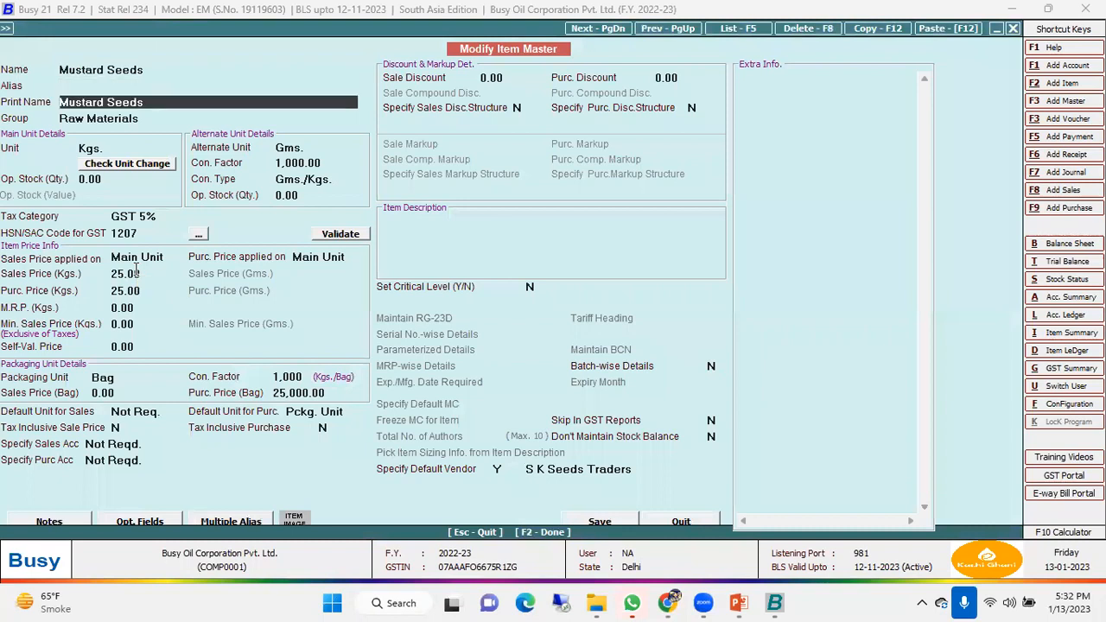
key("Return")
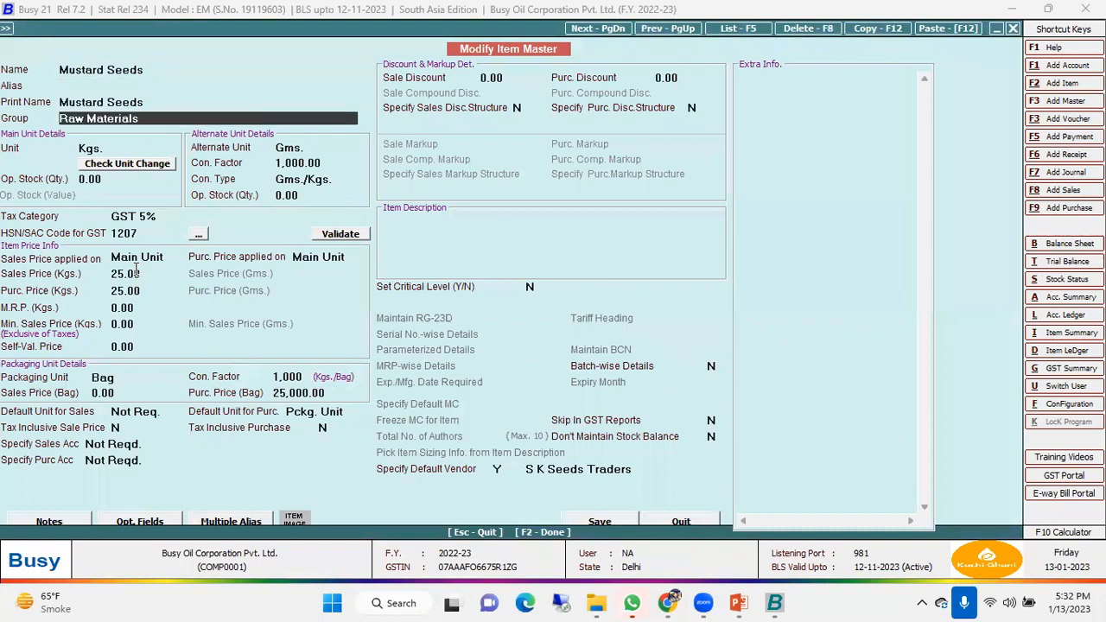
key("Return")
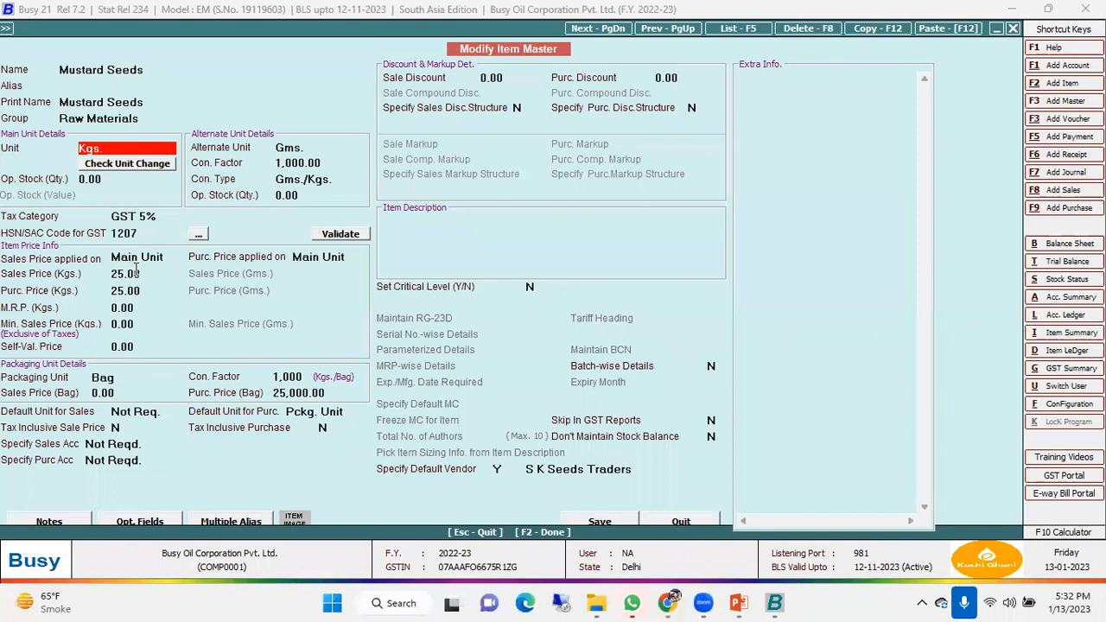
key("Return")
key("Return")
key("Return")
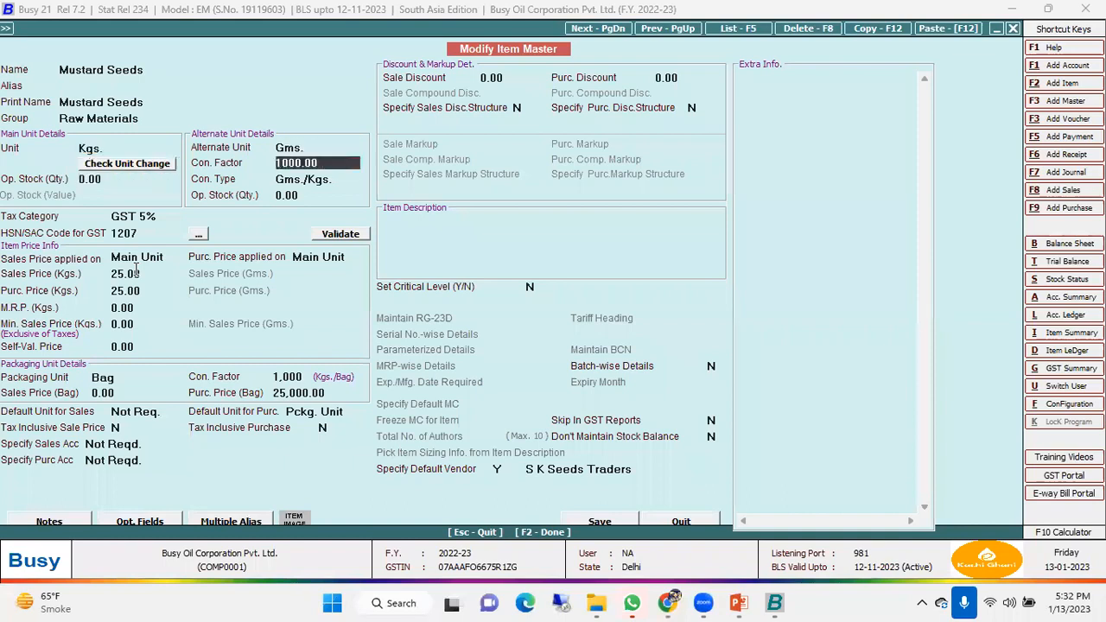
key("Return")
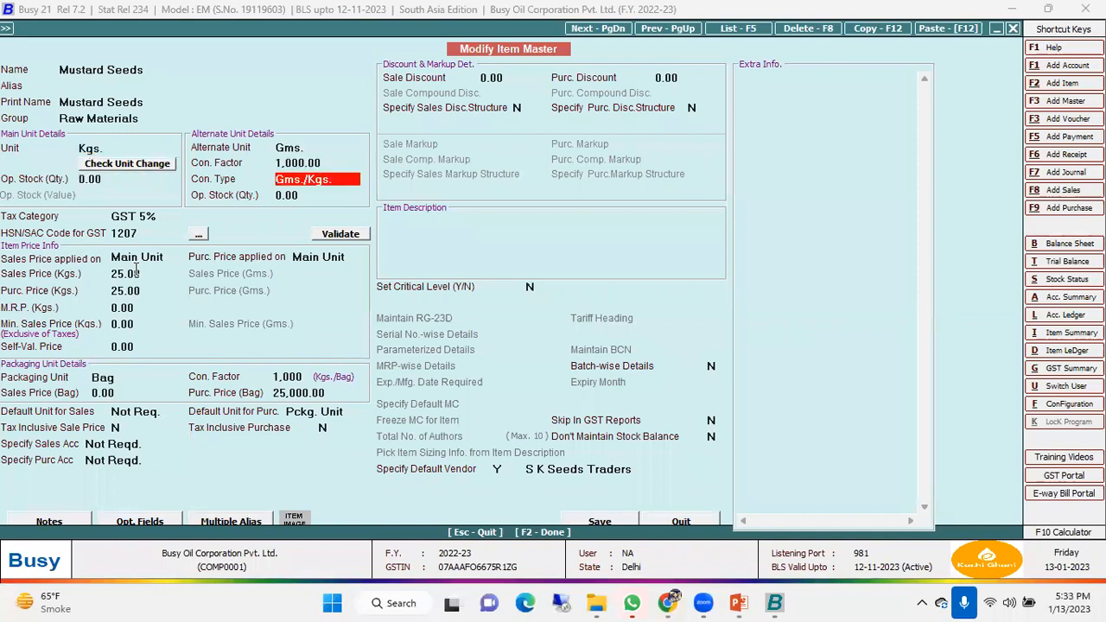
key("Up")
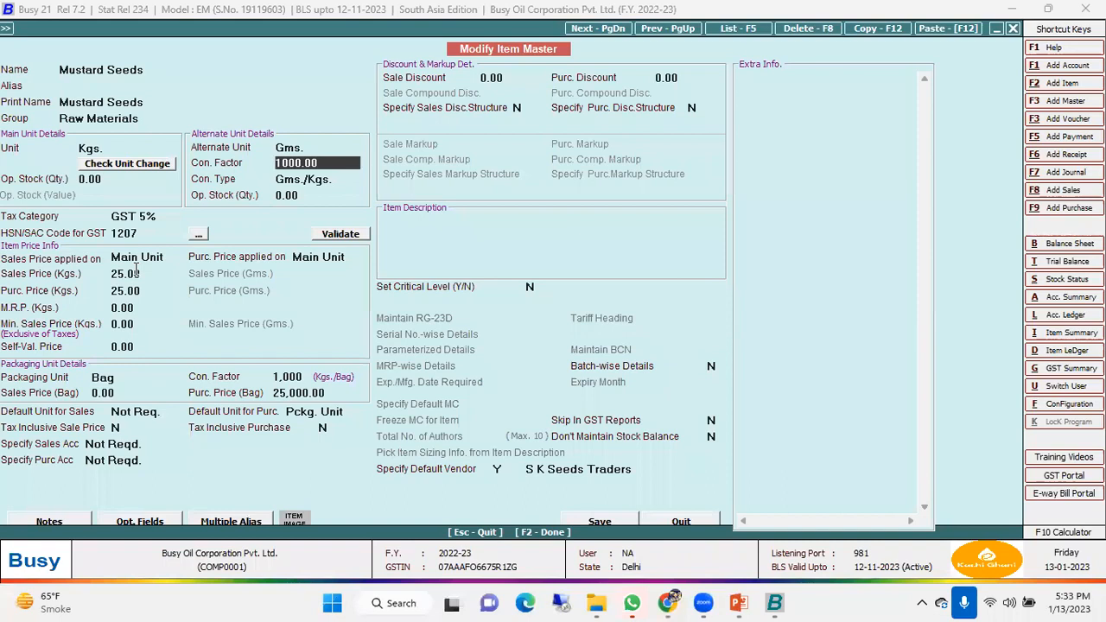
key("Return")
key("Return")
key("Return")
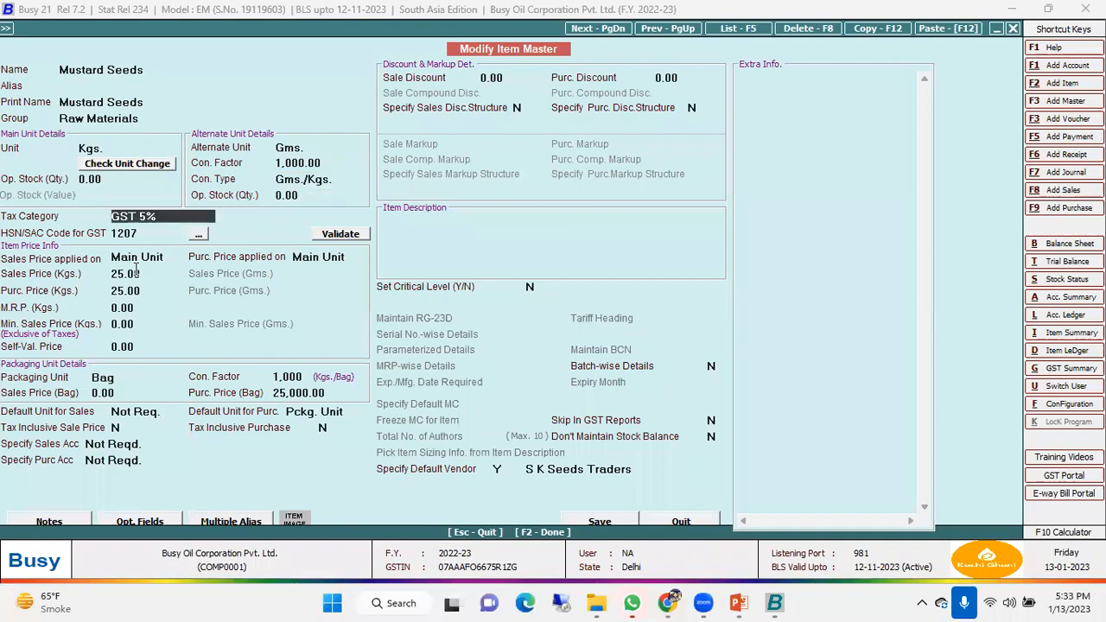
- Examine the Mustard Seeds tax category, HSN code, prices and packaging unit conversion, and close the item master
key("Return")
key("Return")
key("Return")
key("Return")
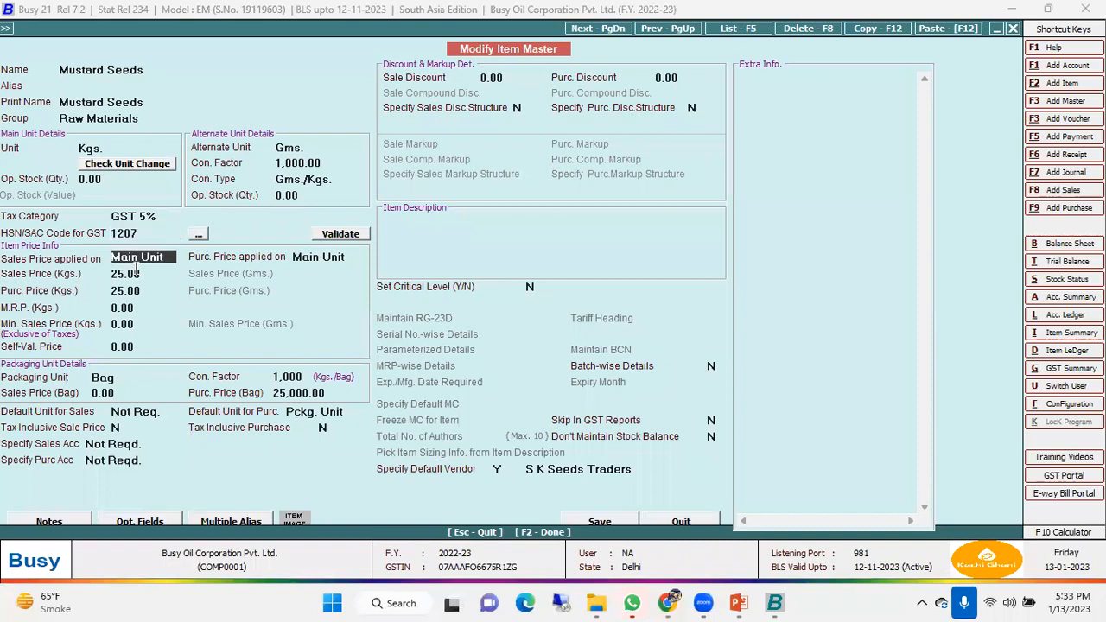
key("Return")
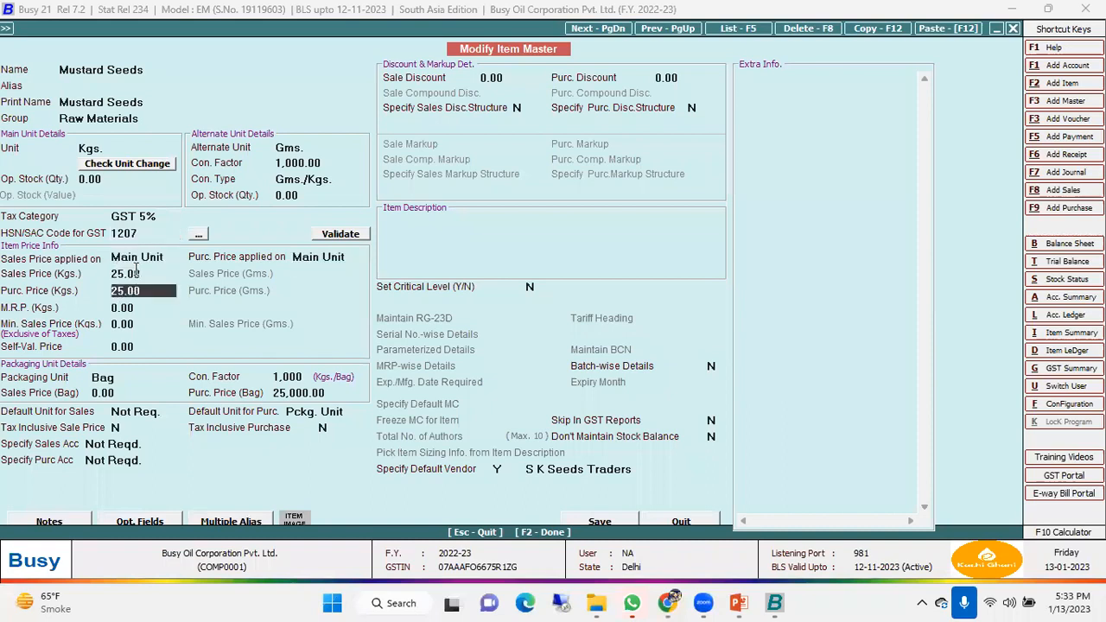
key("Return")
key("Return")
key("Return")
key("Return")
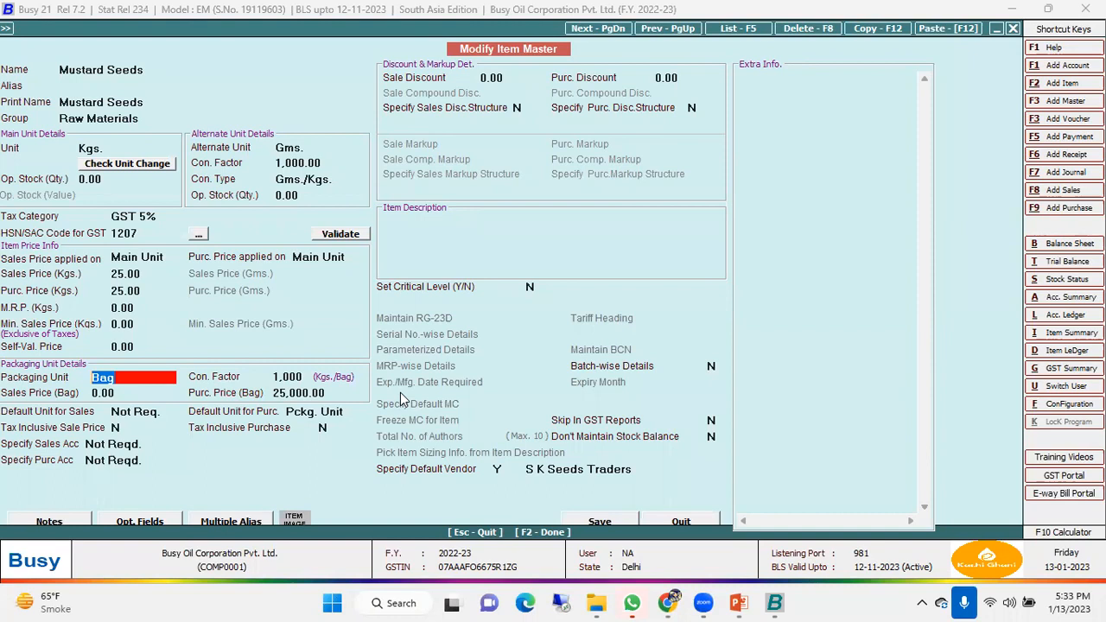
key("Return")
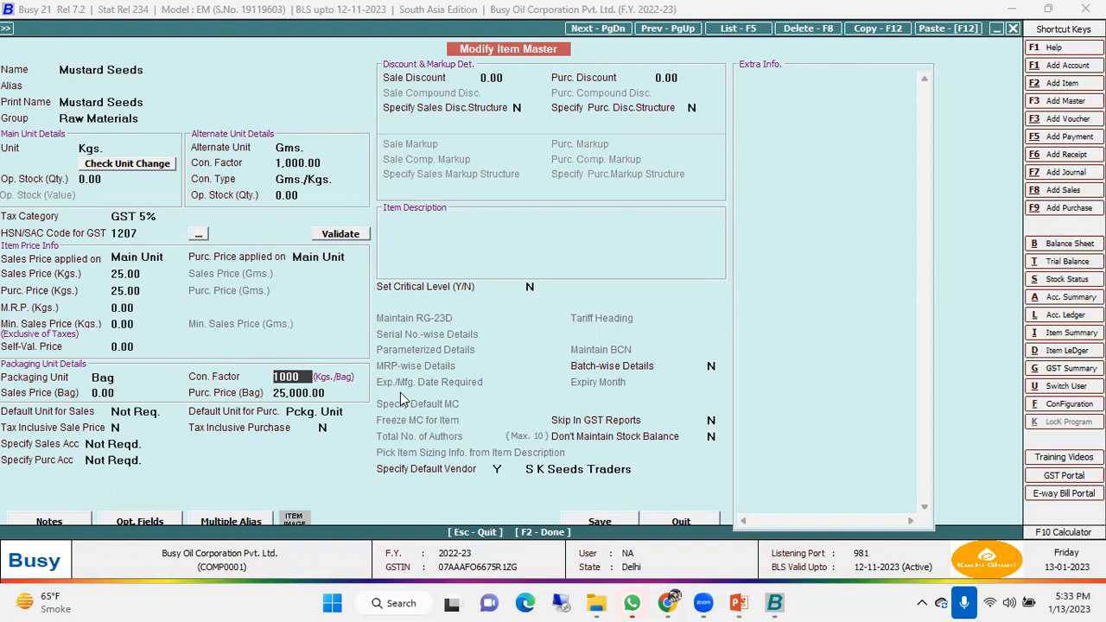
key("Escape")
key("Return")
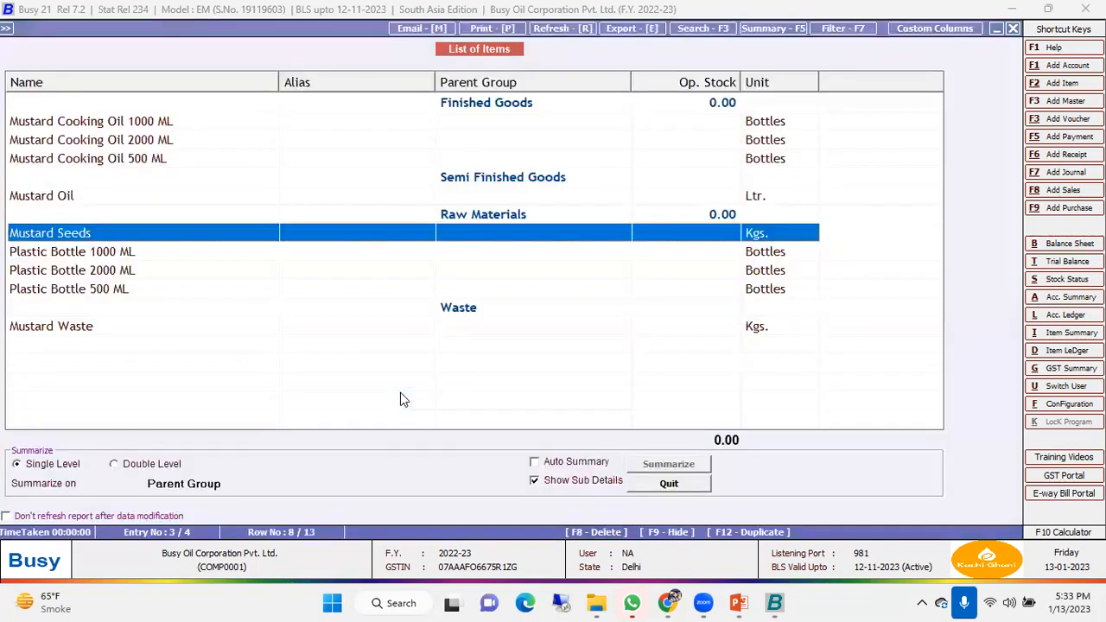
- View the Plastic Bottle 1000 ML, 2000 ML and 500 ML item masters in turn and return to the item list
key("Down")
key("Return")
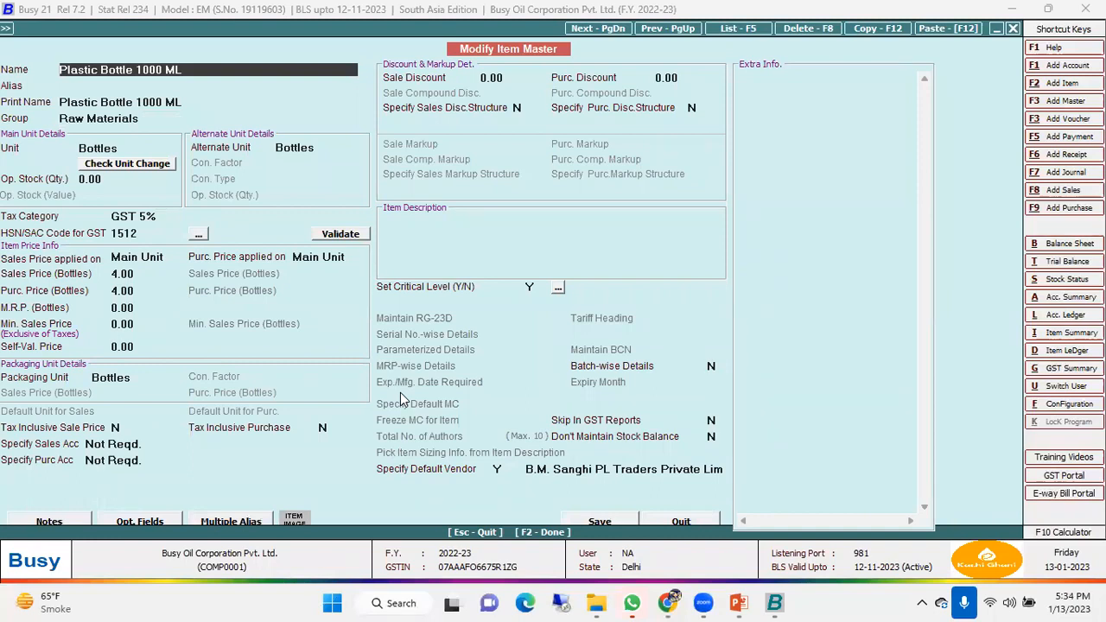
key("F5")
key("Down")
key("Return")
key("F5")
key("Down")
key("Return")
key("F5")
- Open the Mustard Oil item master from the Semi Finished Goods group
key("Up")
key("Up")
key("Up")
key("Up")
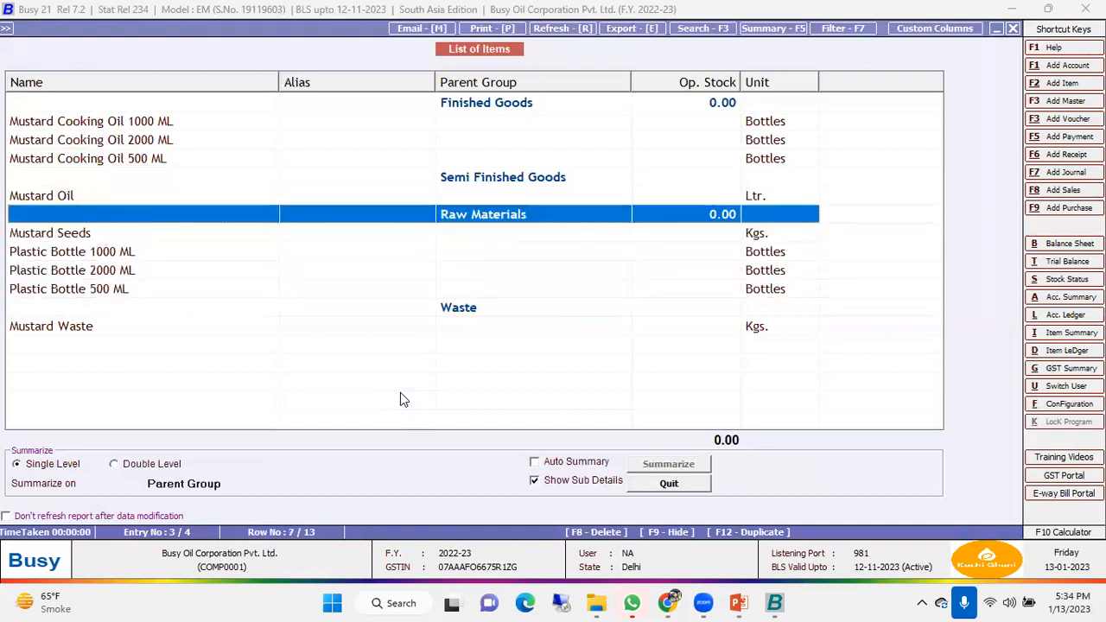
key("Up")
key("Up")
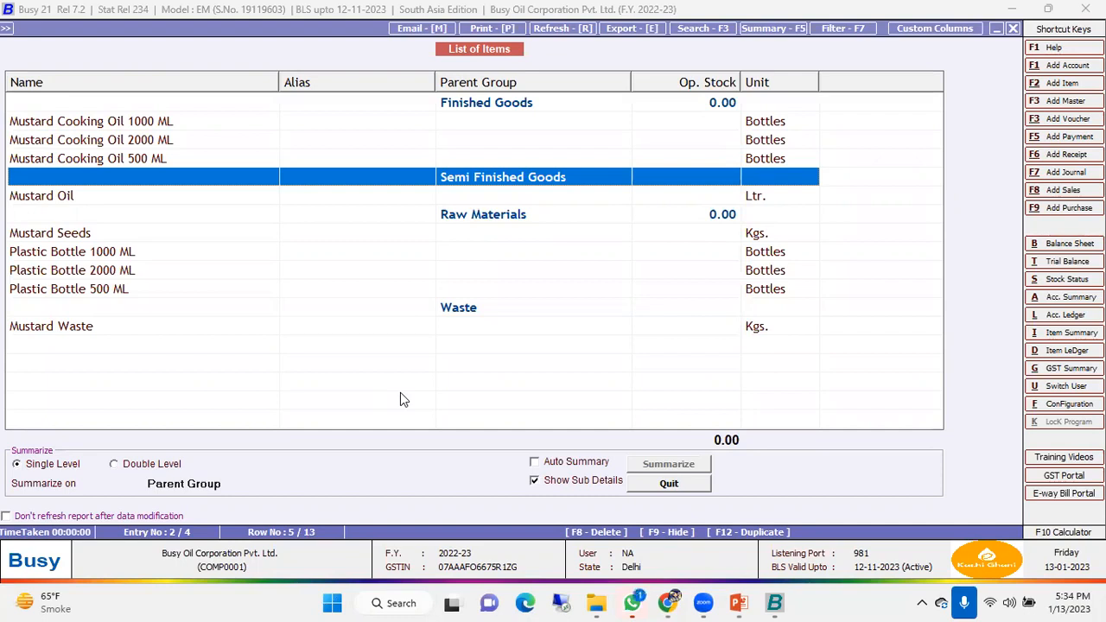
key("Down")
key("Down")
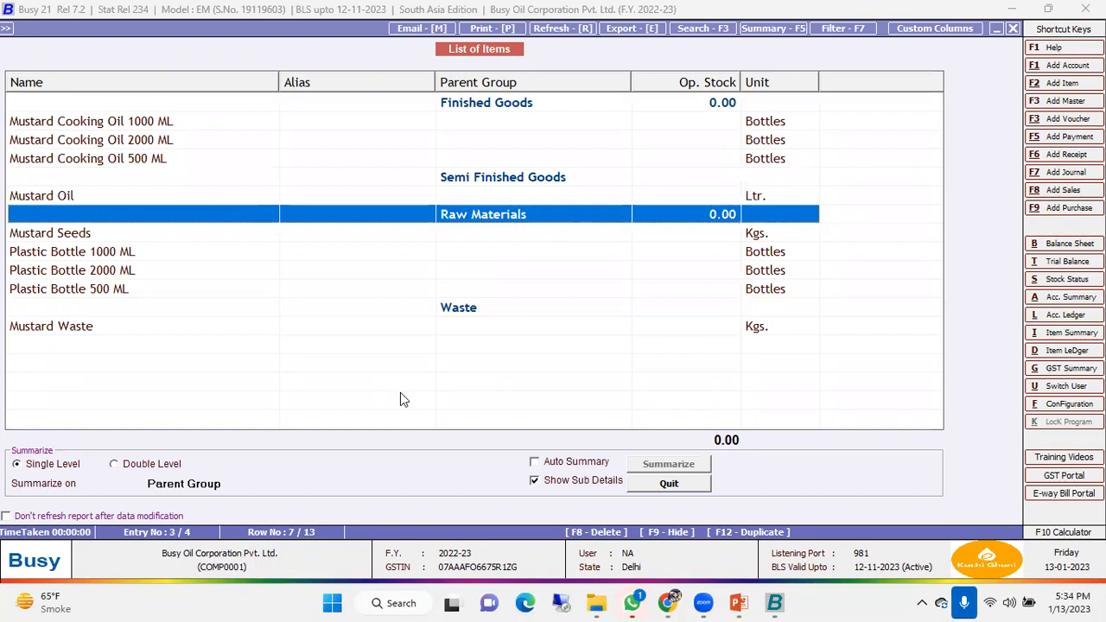
key("Up")
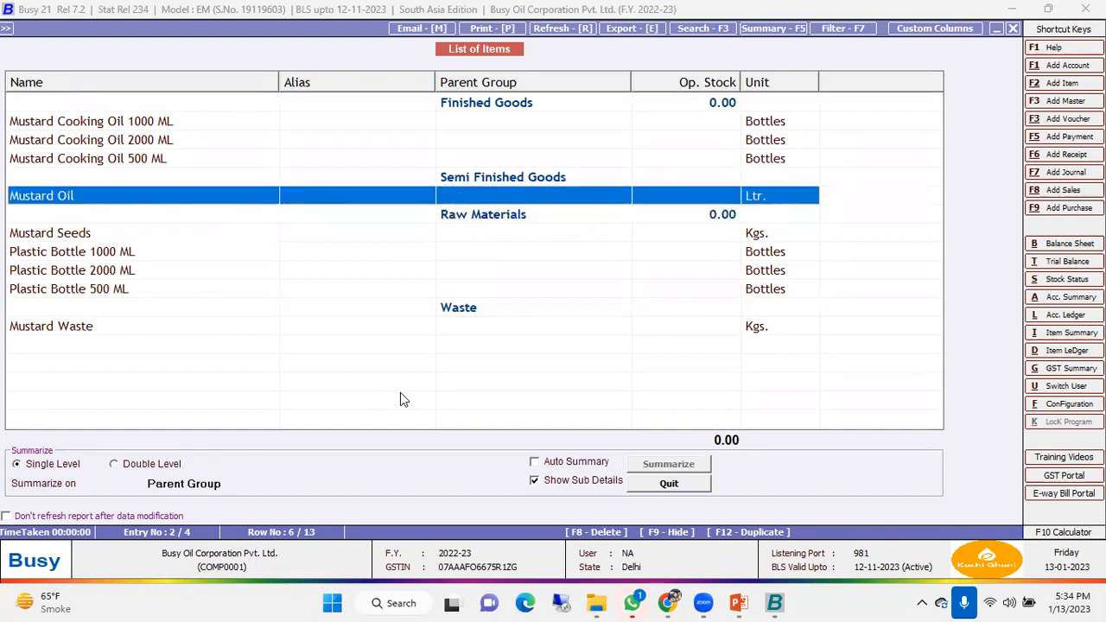
key("Return")
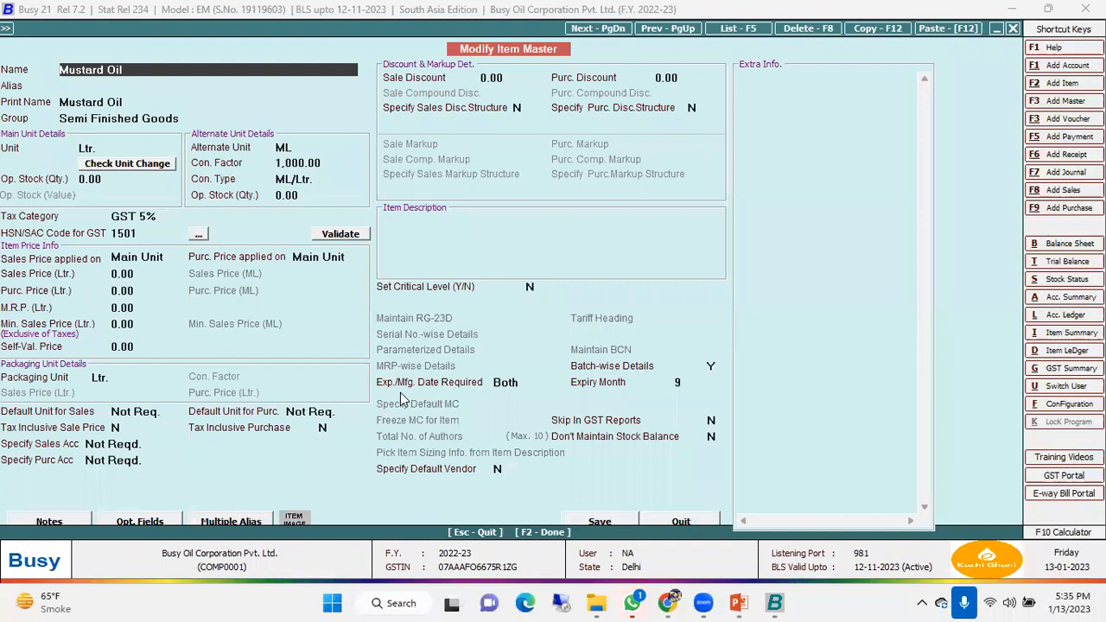
- Examine the Mustard Oil item's group, main unit, alternate unit with conversion factor, HSN code and tax category
left_click(174, 119)
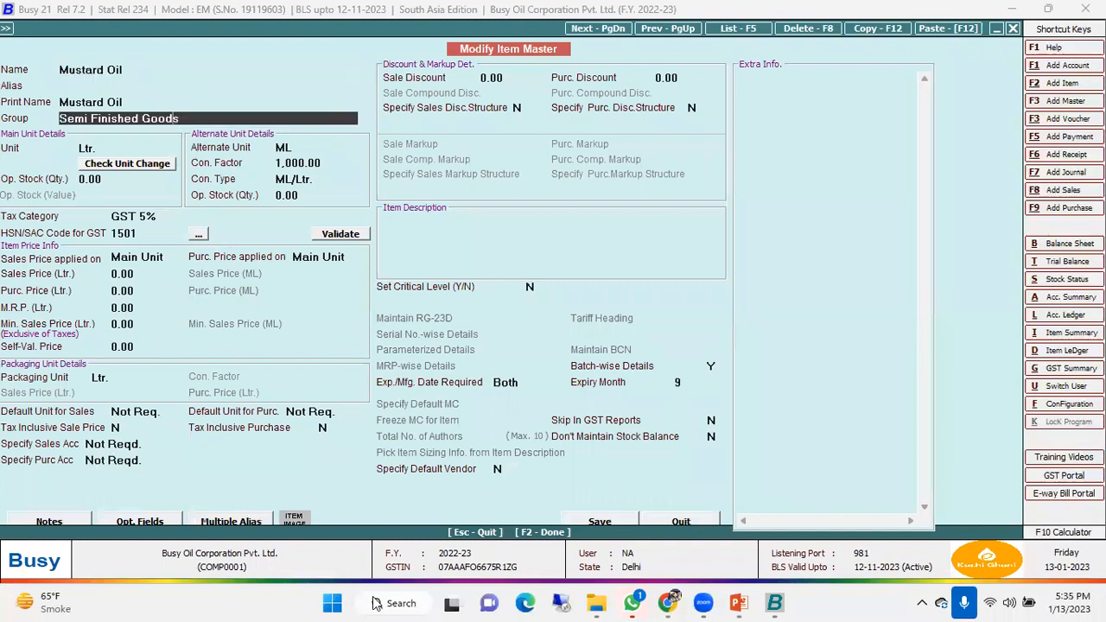
left_click(156, 69)
left_click(113, 147)
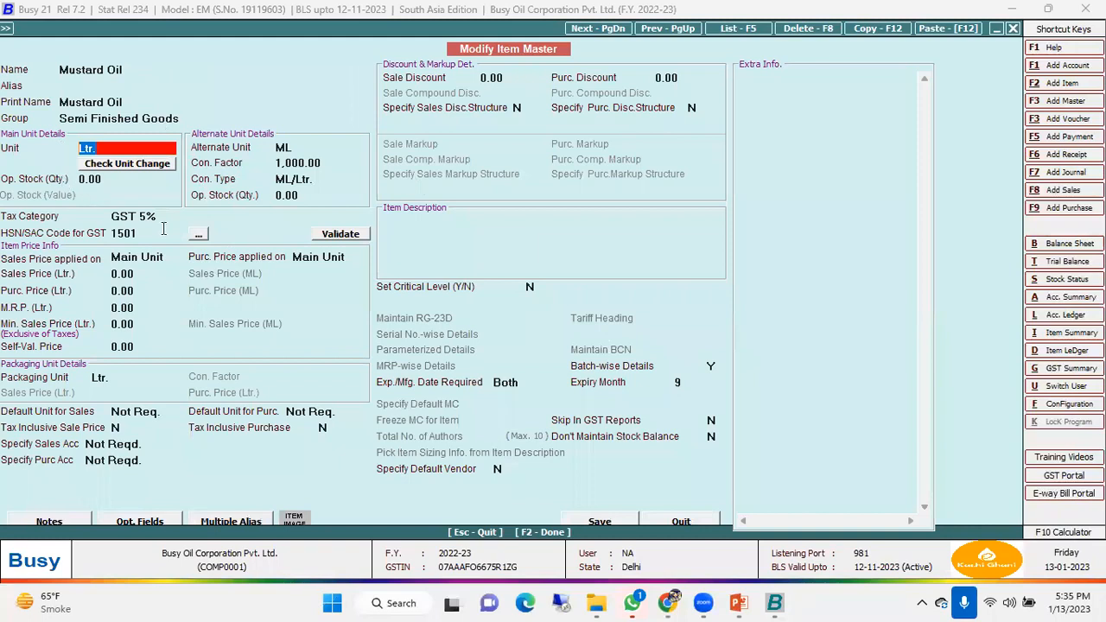
left_click(280, 147)
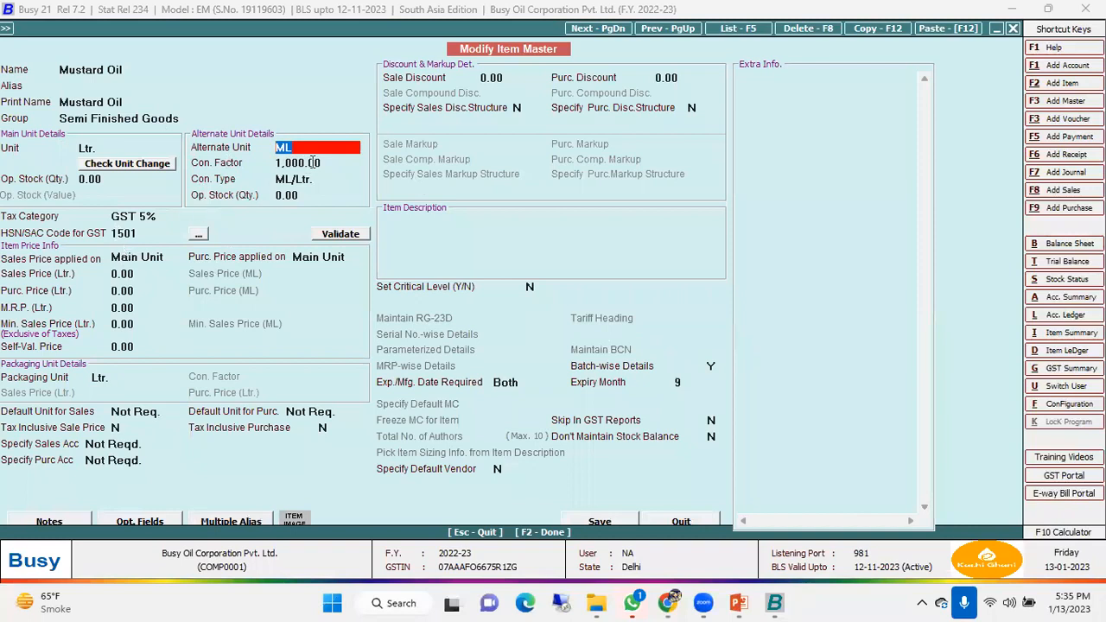
key("Return")
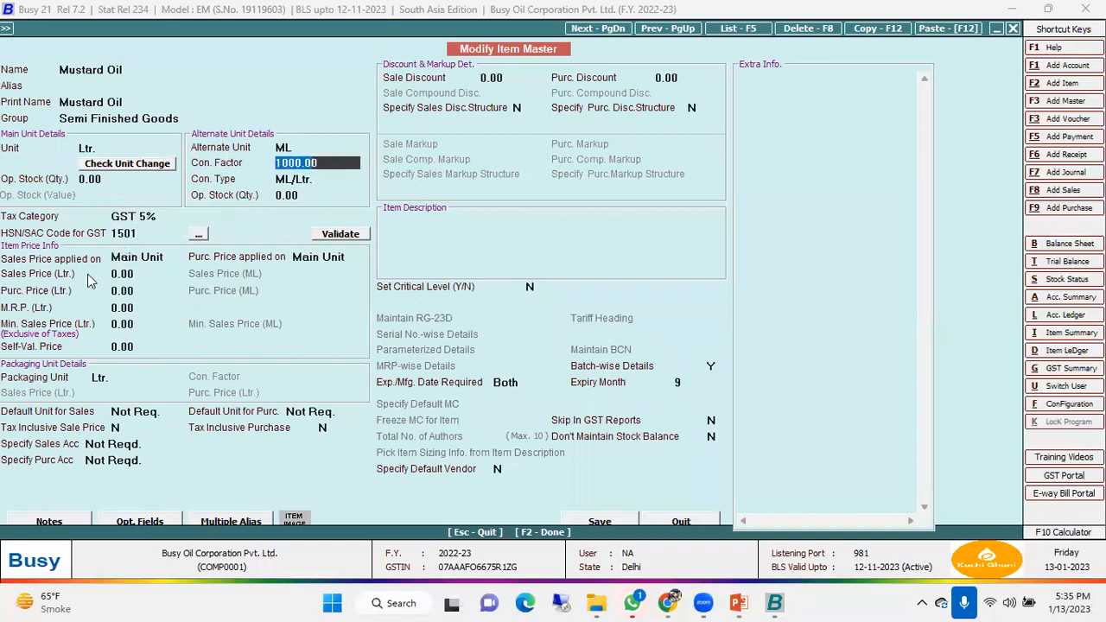
left_click(142, 232)
left_click(142, 217)
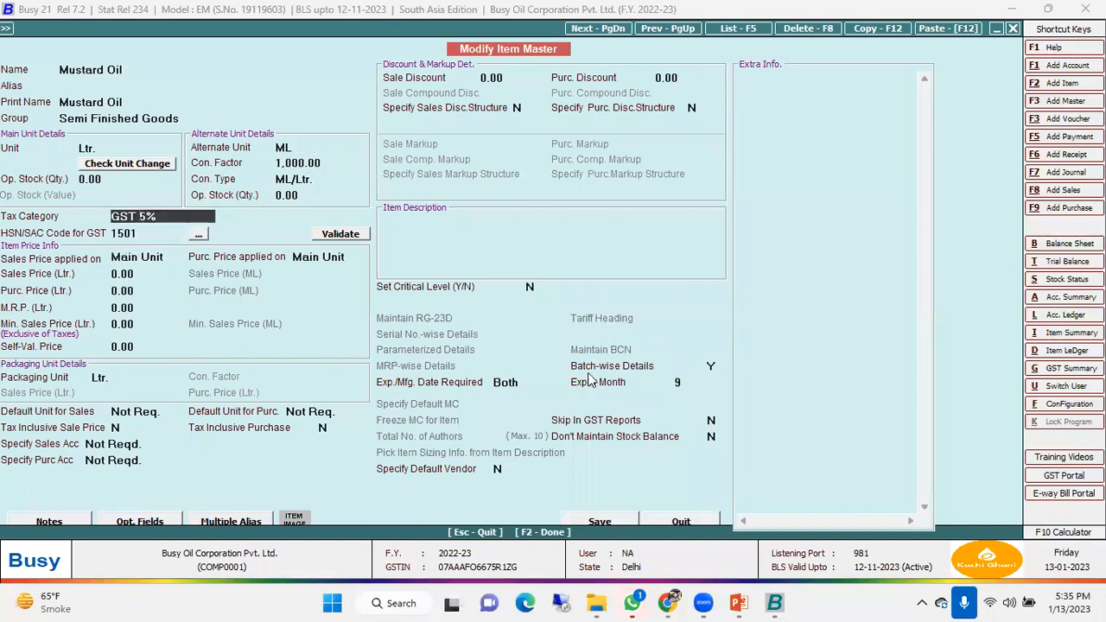
- Review Mustard Oil's batch-wise details, choose Both for the required expiry and manufacturing dates, and save the item master
left_click(714, 366)
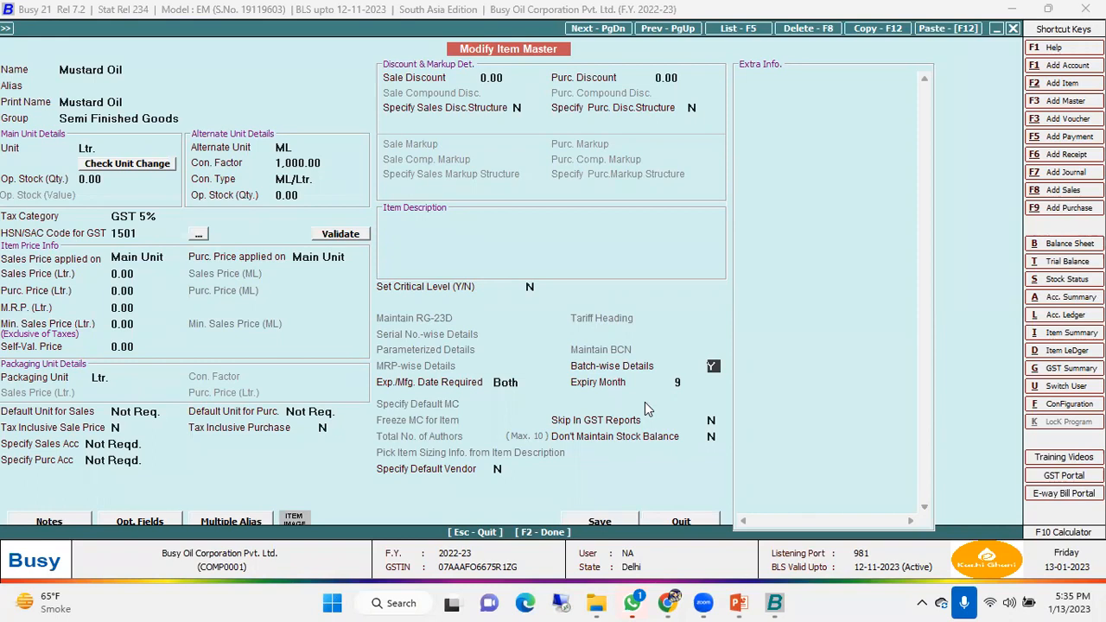
left_click(533, 386)
left_click(534, 386)
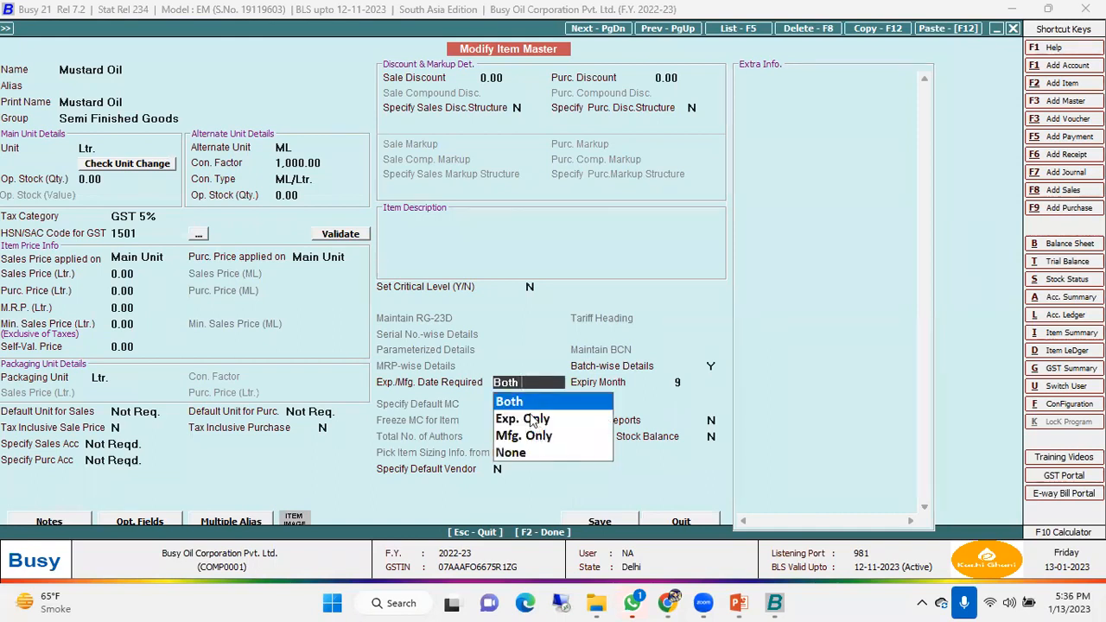
key("Down")
key("Down")
key("Up")
key("Up")
key("Return")
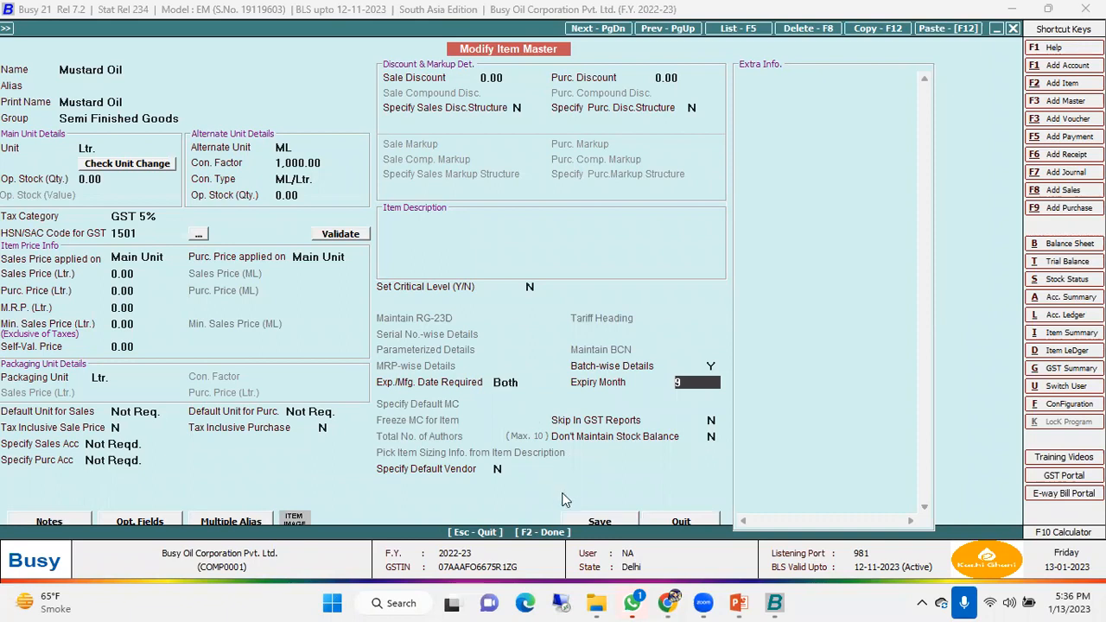
left_click(621, 520)
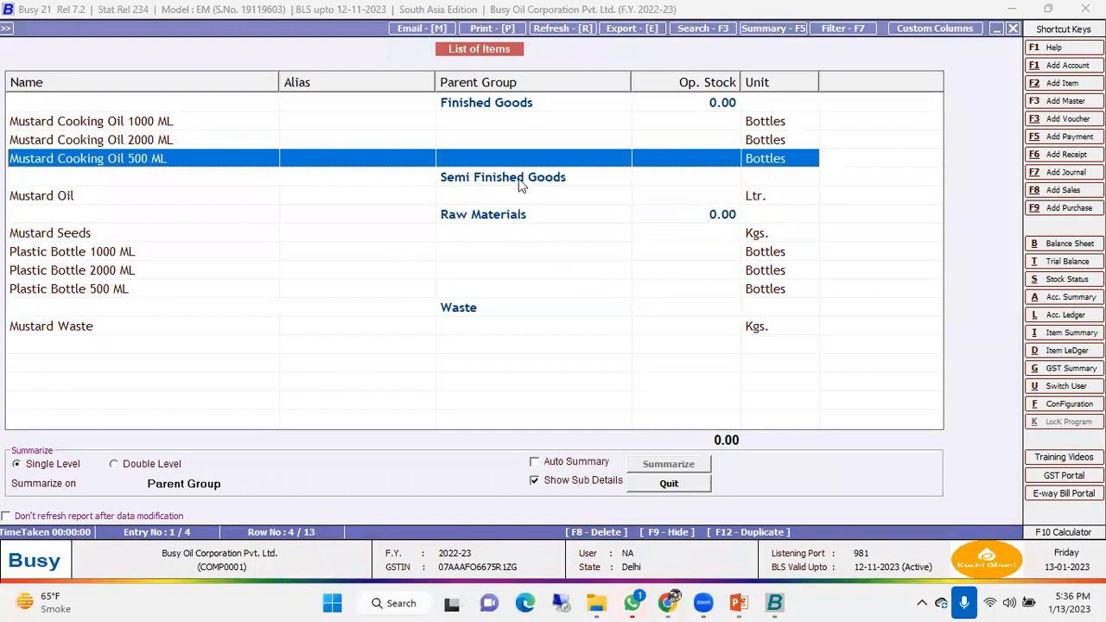
- Open the Mustard Cooking Oil 1000 ML item master and examine its print name, group, main and alternate units, tax category and HSN code
left_click(569, 195)
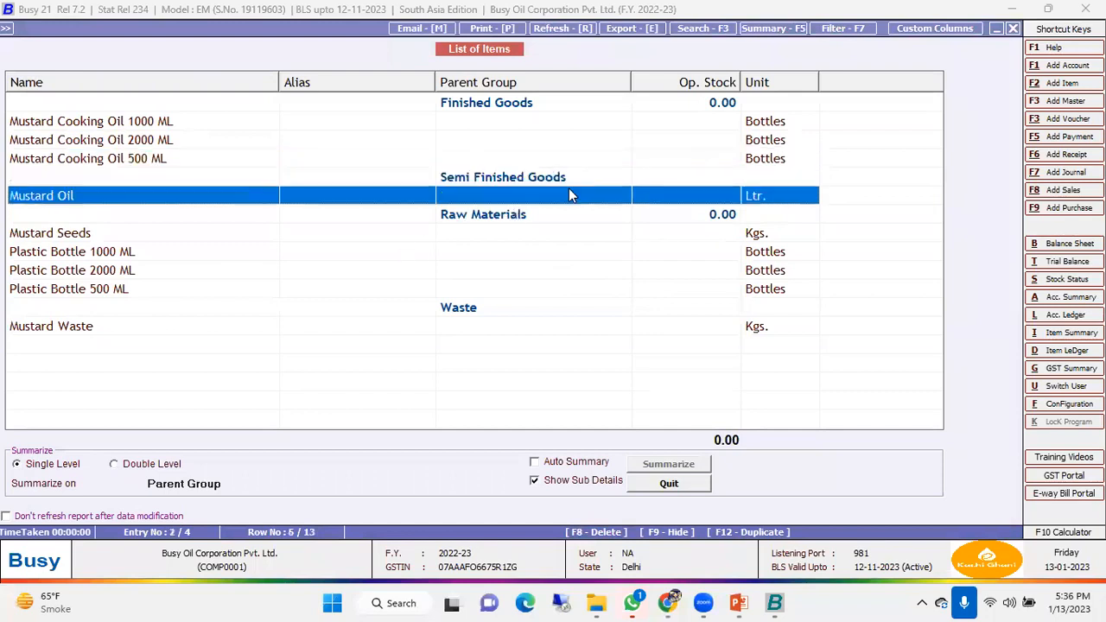
left_click(553, 123)
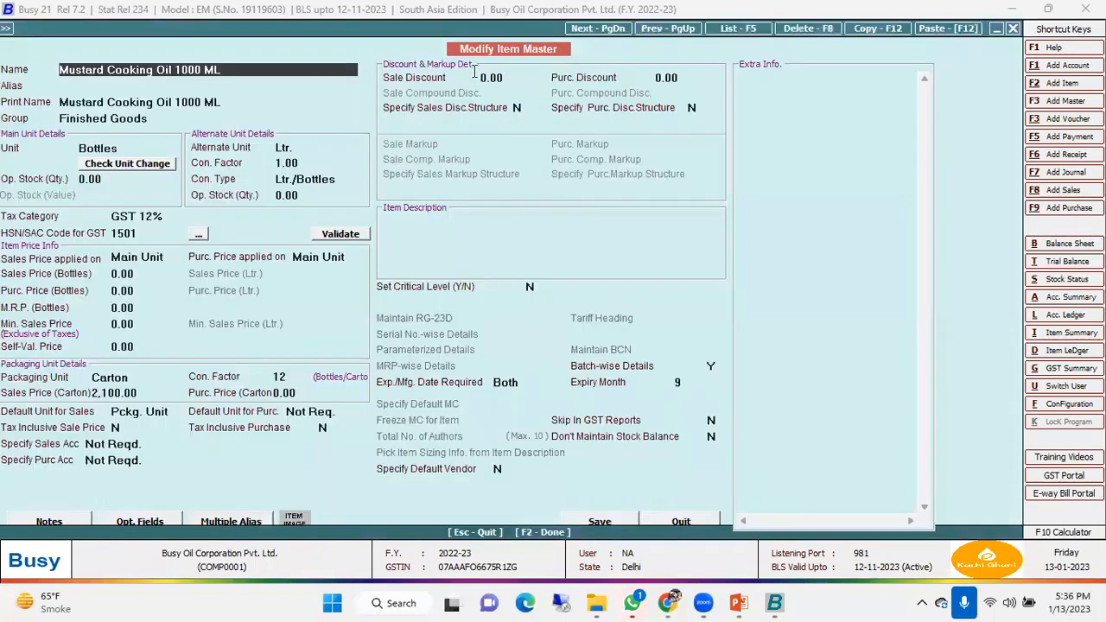
left_click(197, 102)
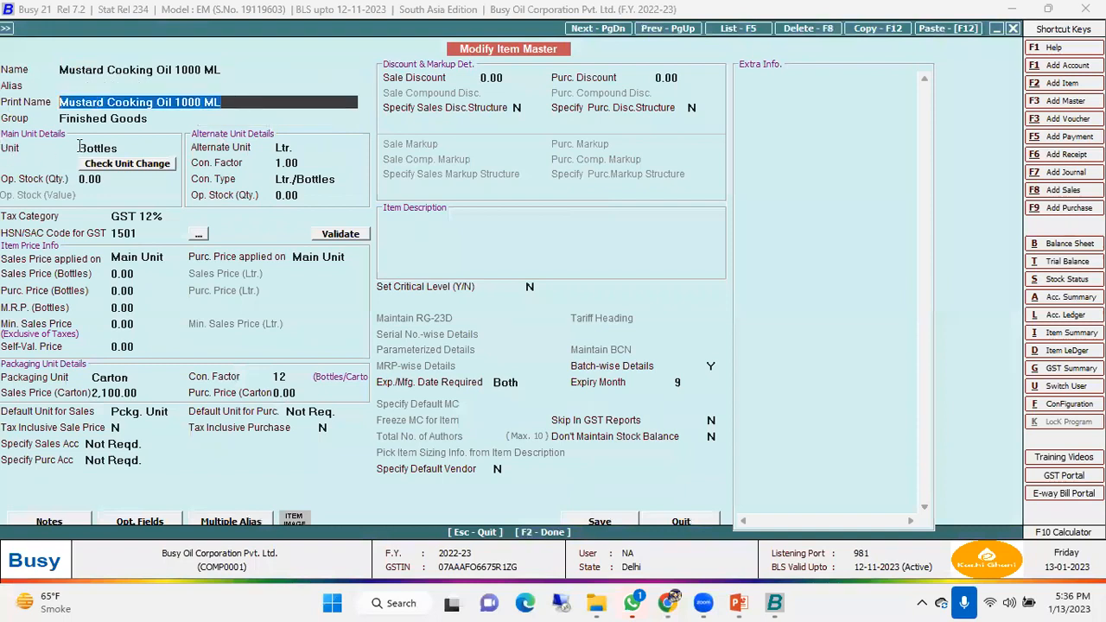
left_click(157, 120)
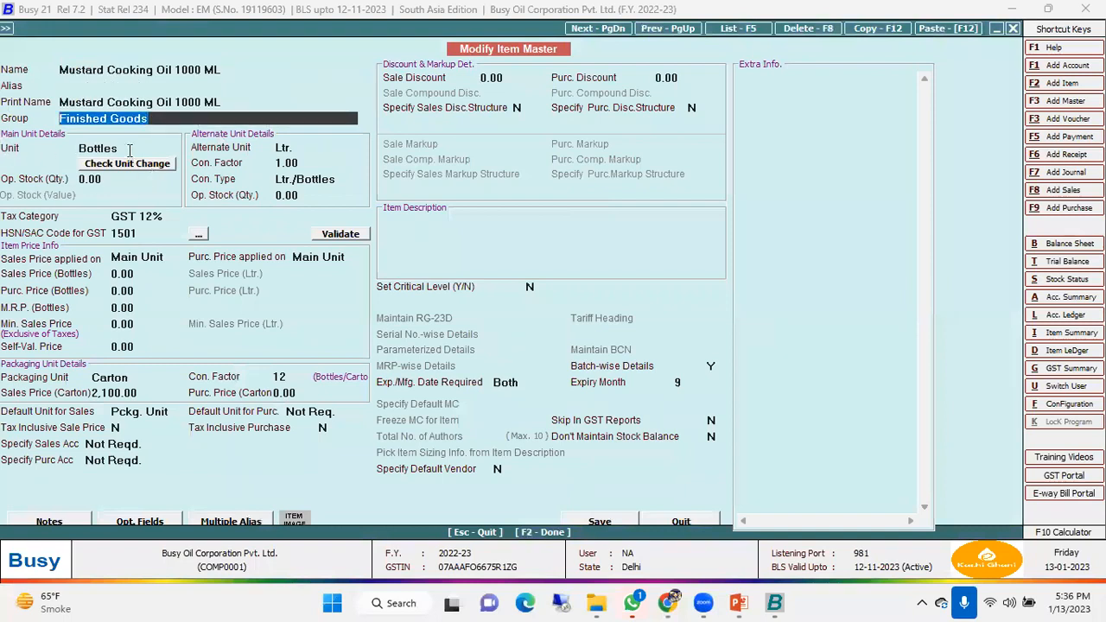
left_click(130, 151)
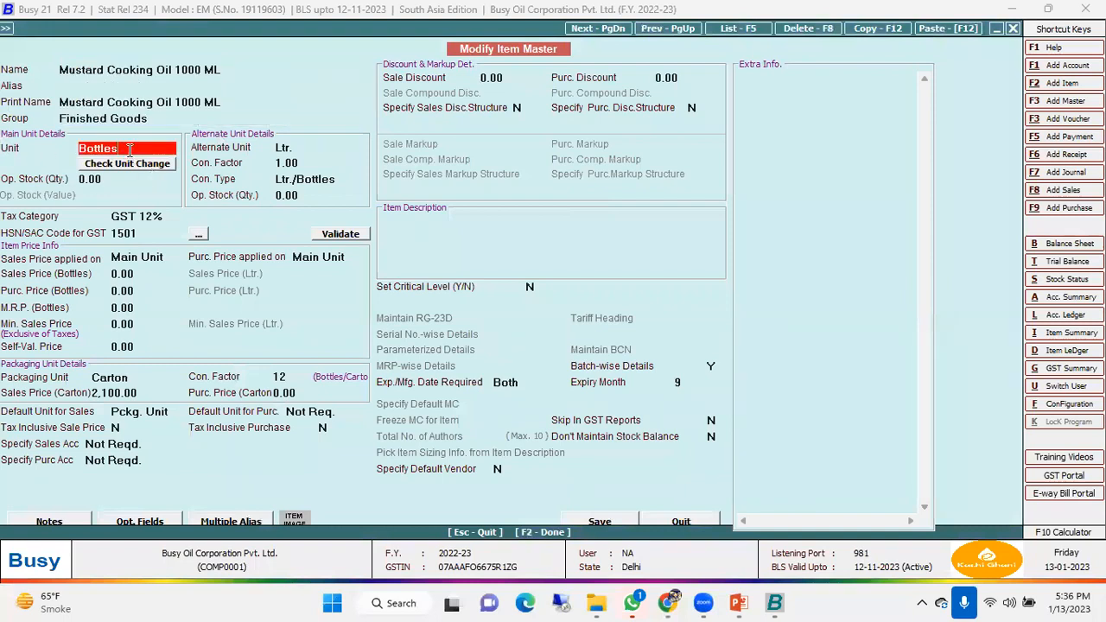
left_click(295, 147)
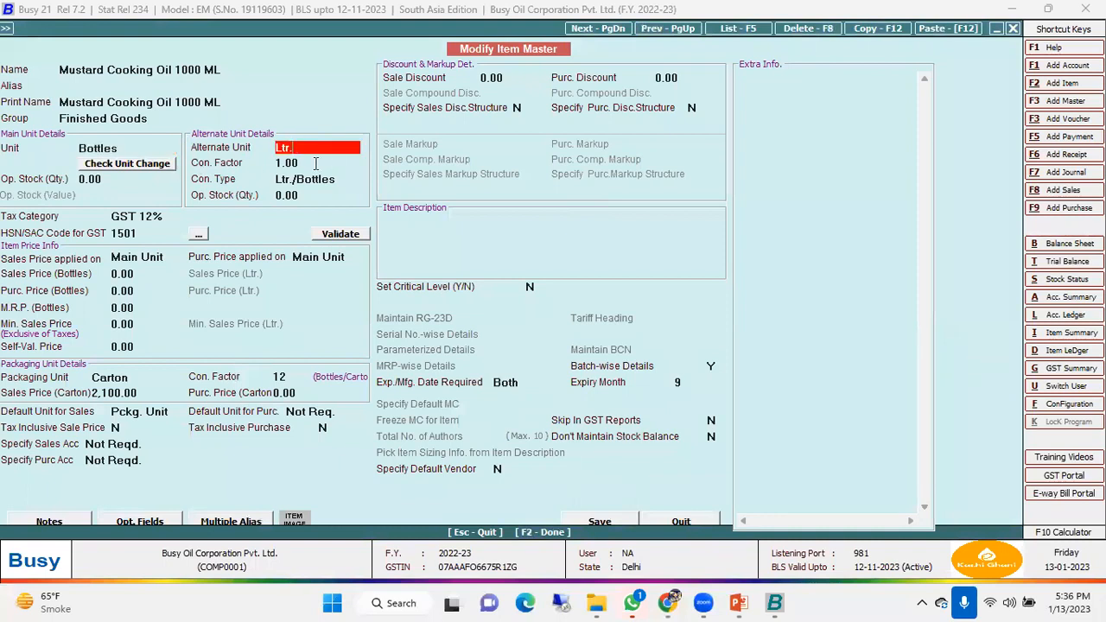
key("Return")
left_click(223, 69)
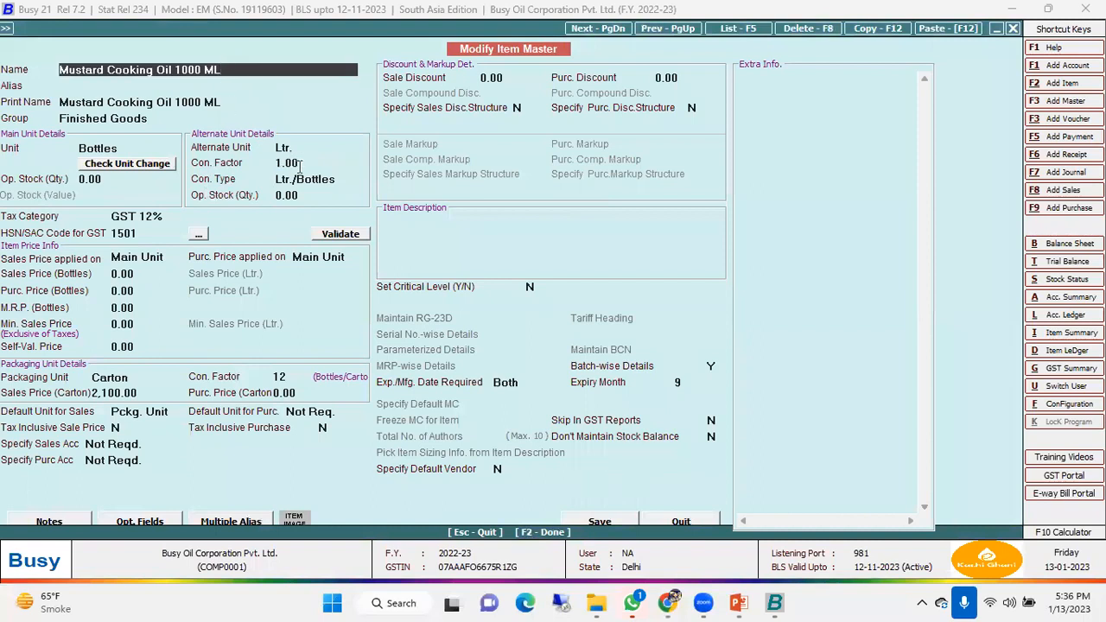
left_click(155, 216)
left_click(139, 237)
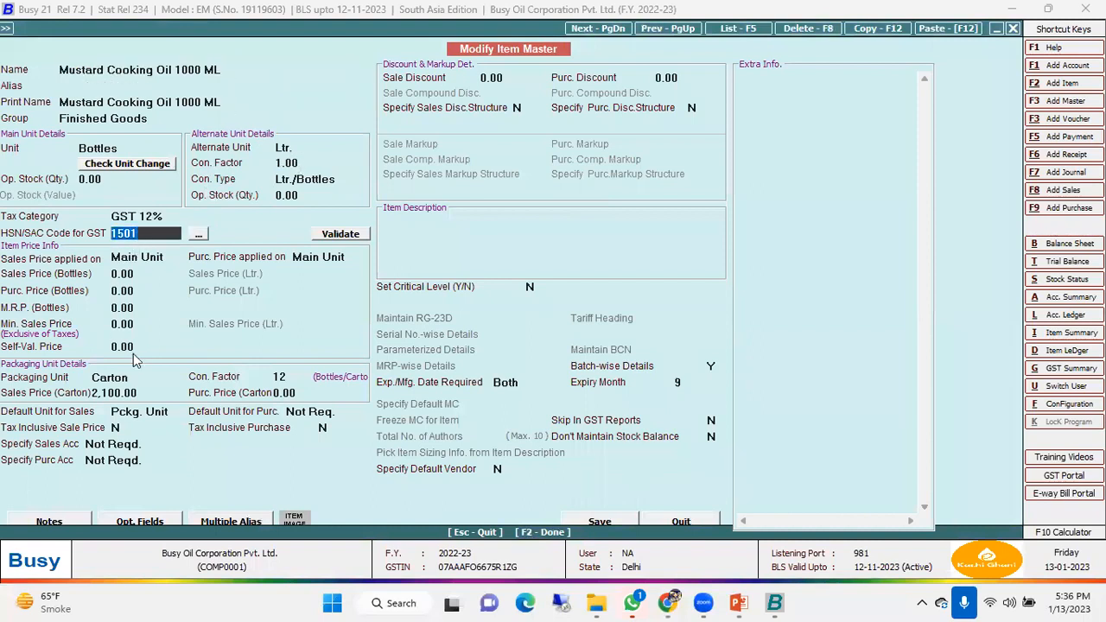
- Examine Mustard Cooking Oil 1000 ML's packaging unit, its conversion factor and the batch-wise setting, and close the item master without saving
left_click(135, 377)
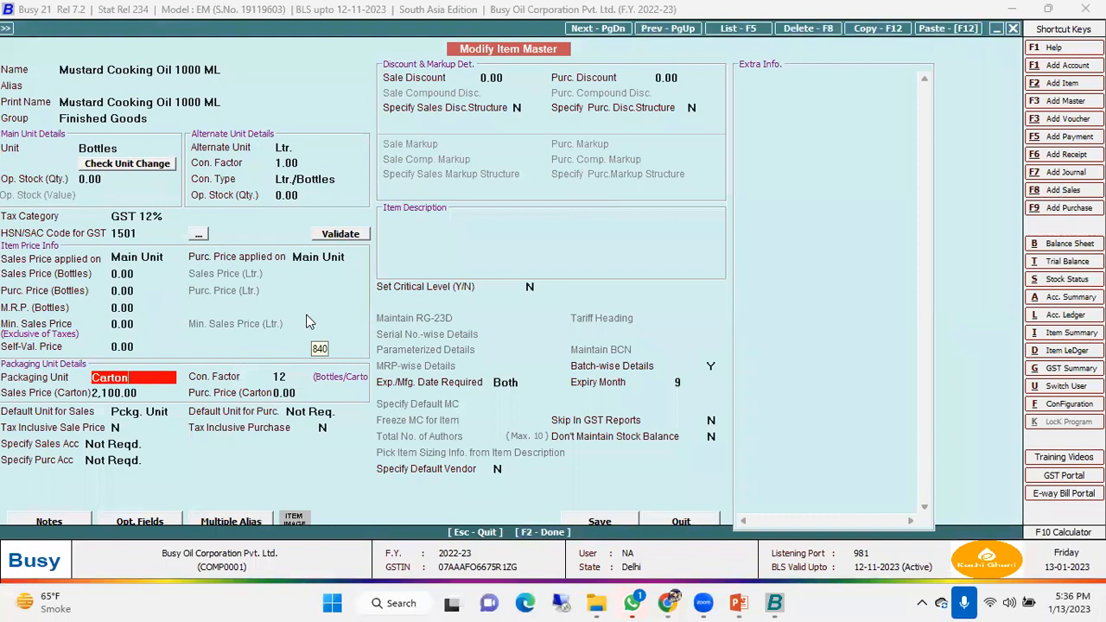
key("Return")
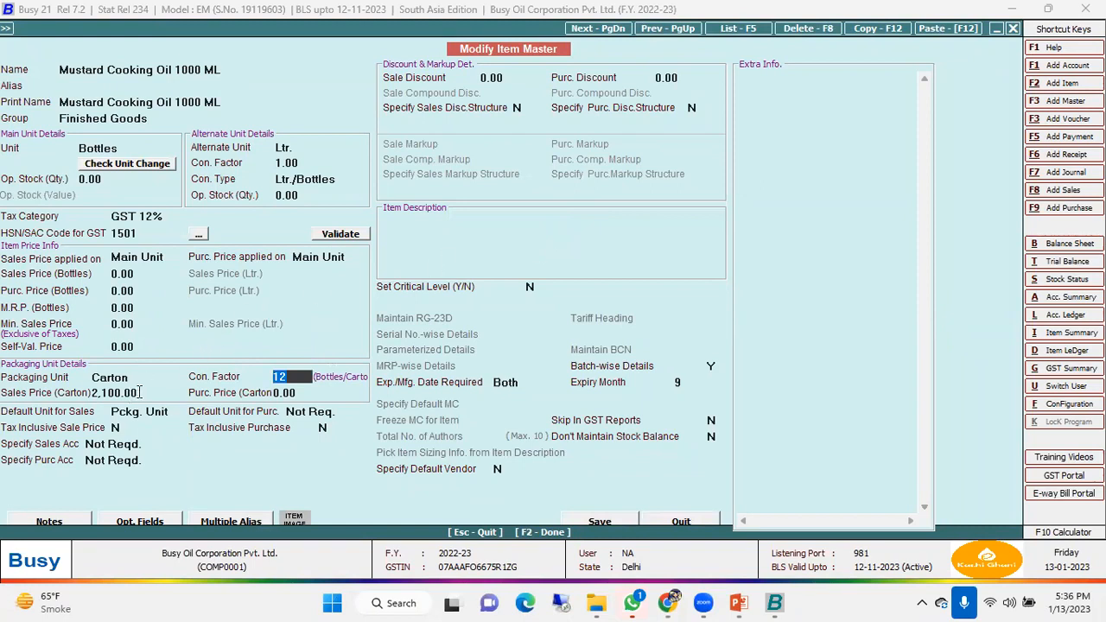
key("Return")
left_click(710, 365)
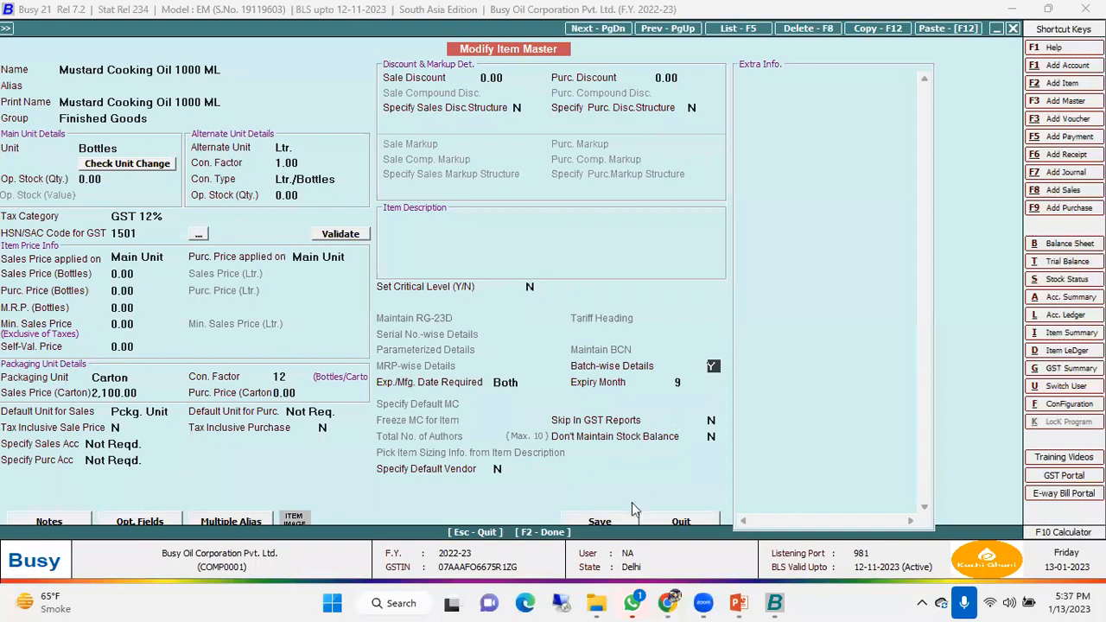
left_click(685, 518)
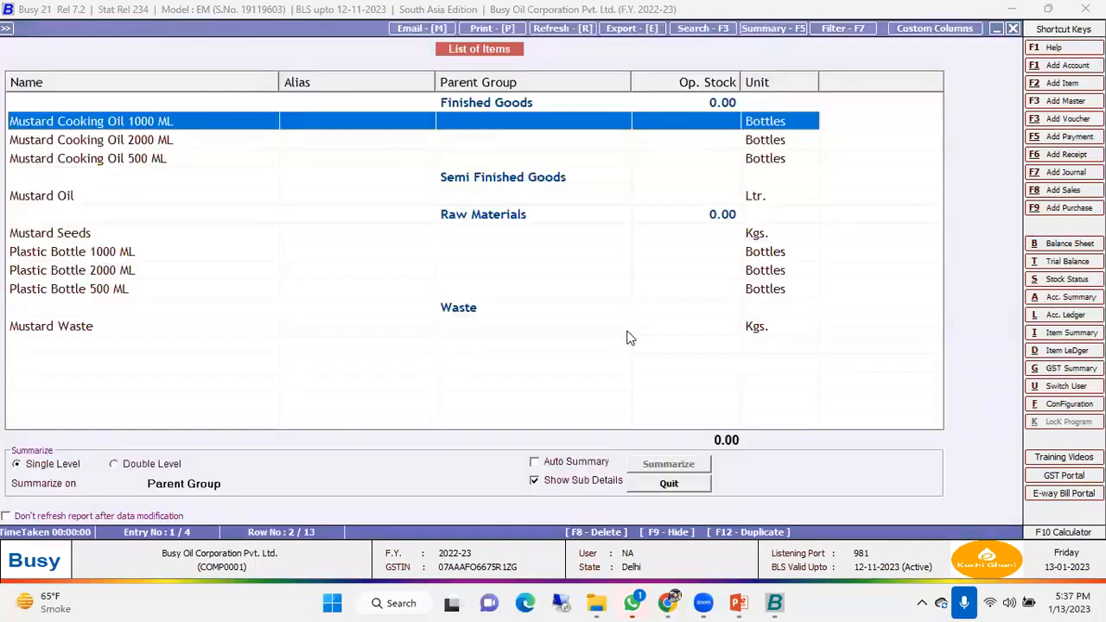
- Open the Mustard Cooking Oil 2000 ML item master, examine its main unit and its alternate and packaging conversion factors, and close it
key("Down")
key("Return")
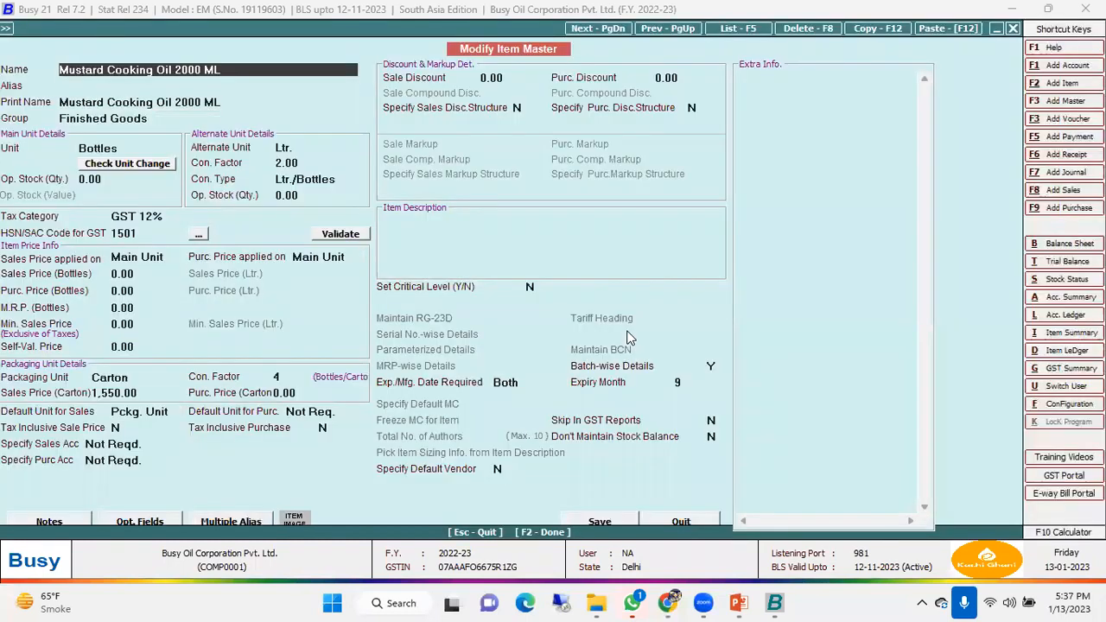
left_click(319, 166)
left_click(157, 150)
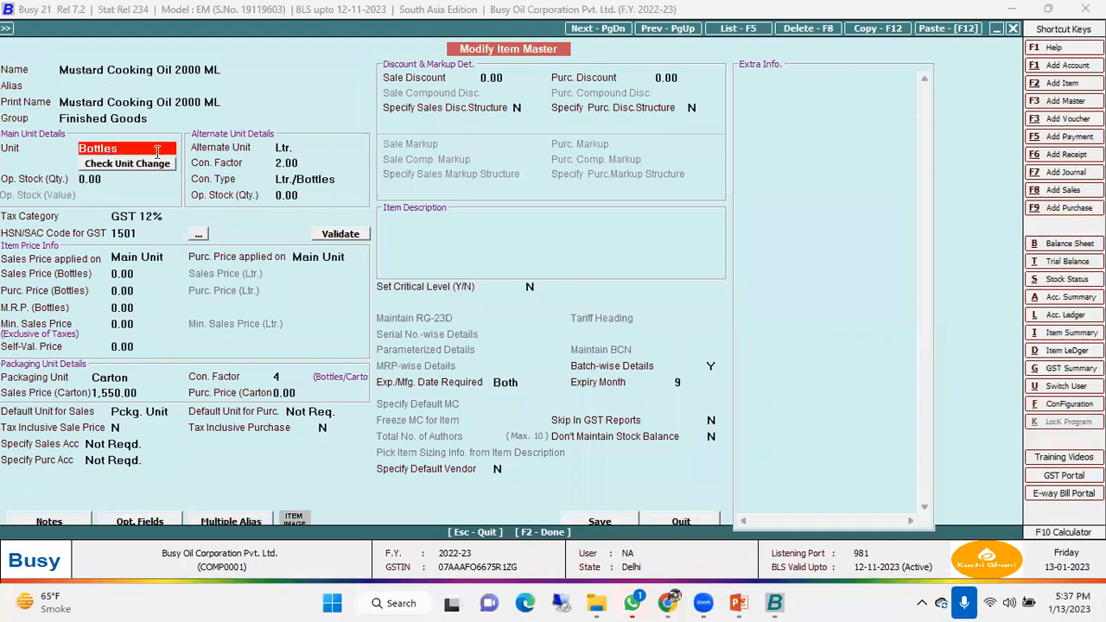
left_click(292, 163)
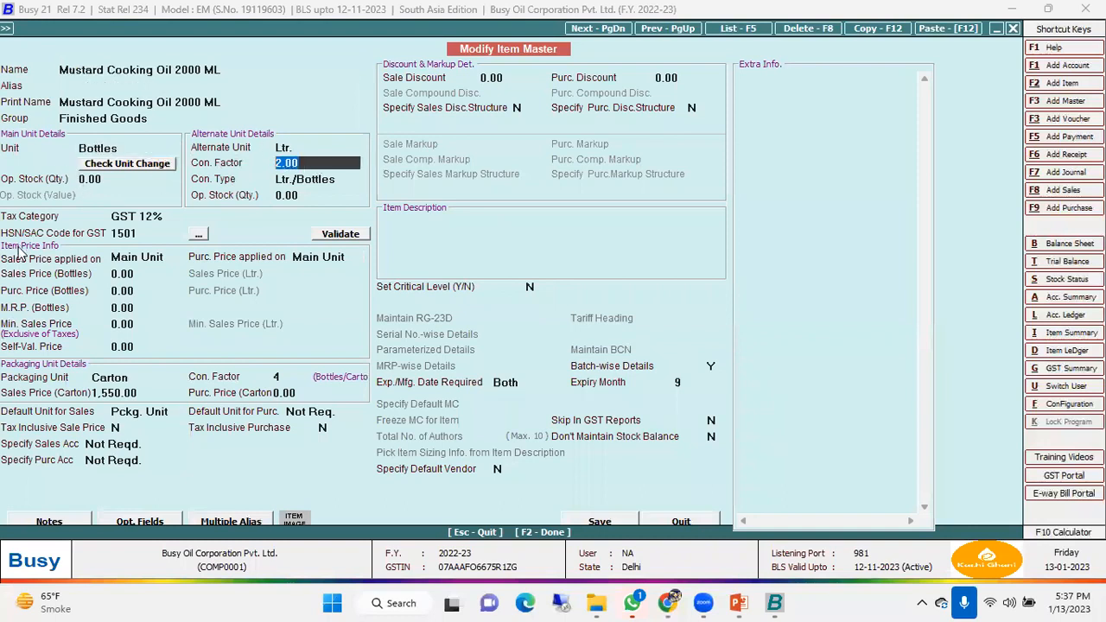
left_click(287, 378)
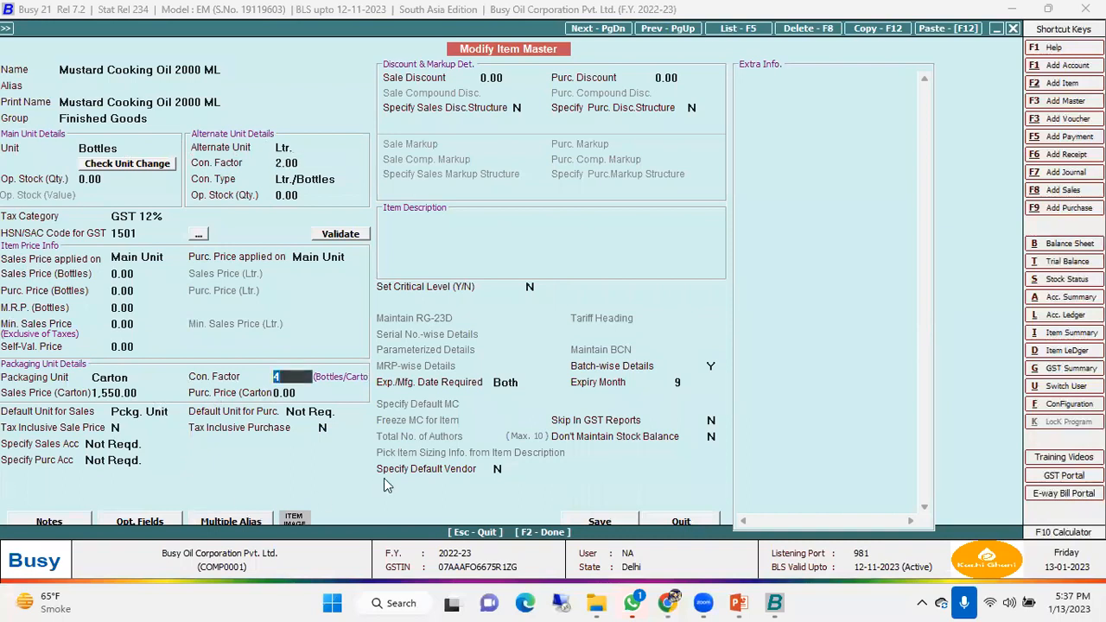
left_click(667, 519)
- Open the Mustard Cooking Oil 500 ML item master and examine its name, main unit, alternate unit and conversion factor
key("Down")
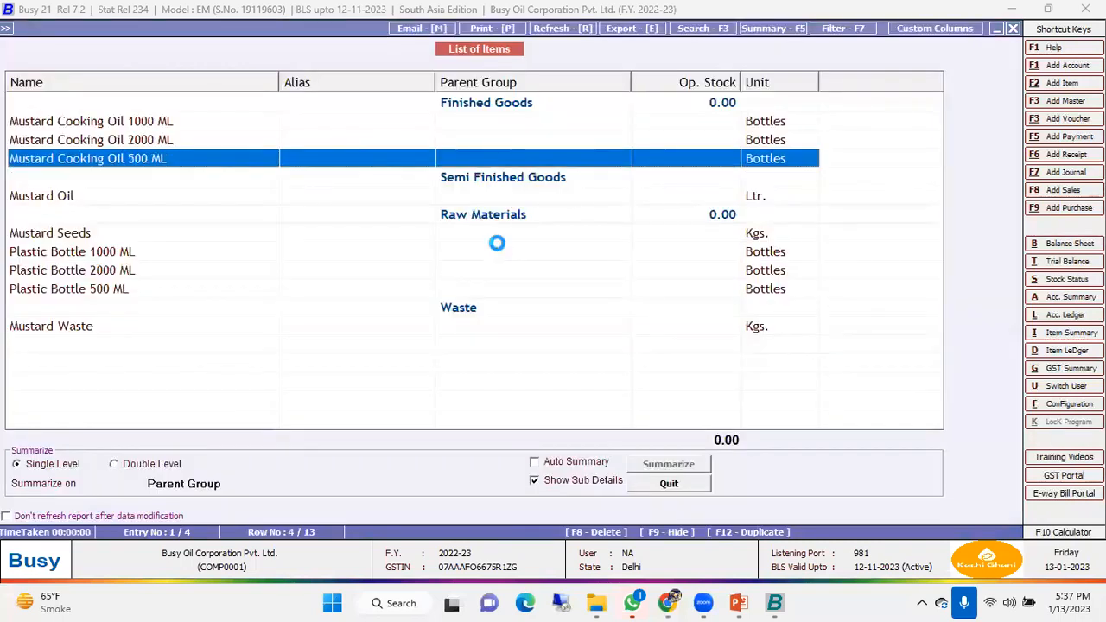
key("Return")
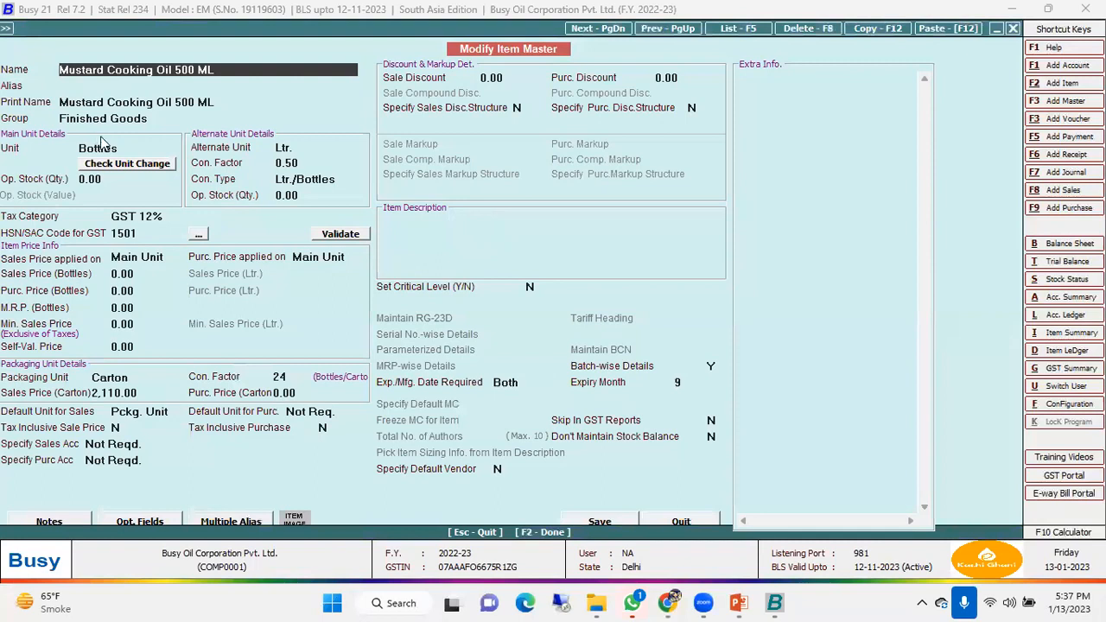
left_click_drag(239, 73, 2, 156)
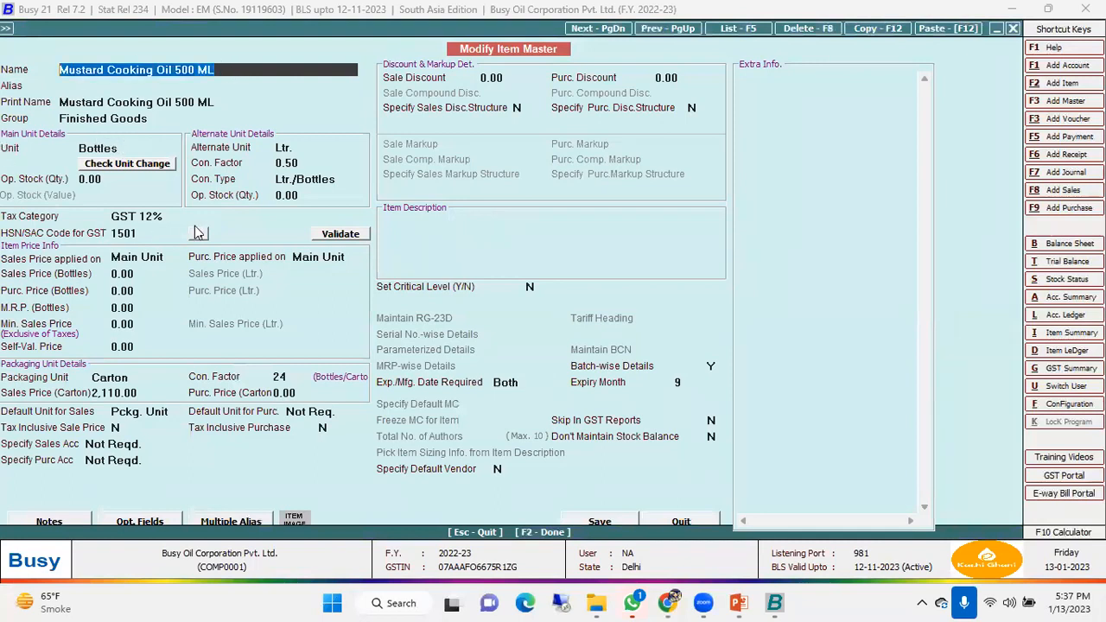
left_click(197, 74)
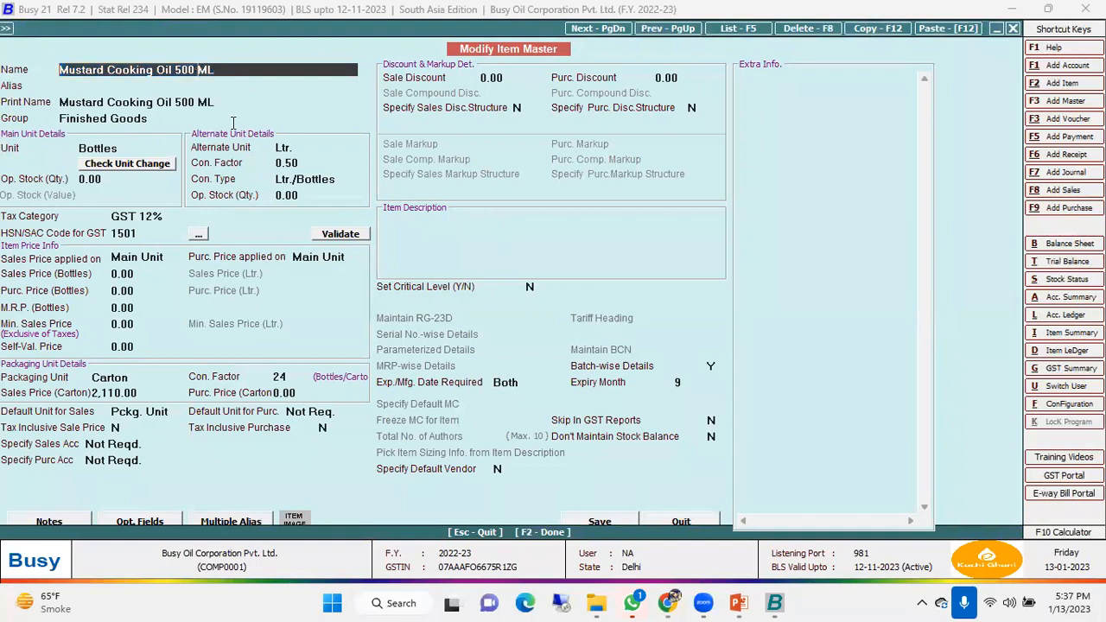
left_click(122, 149)
left_click(279, 147)
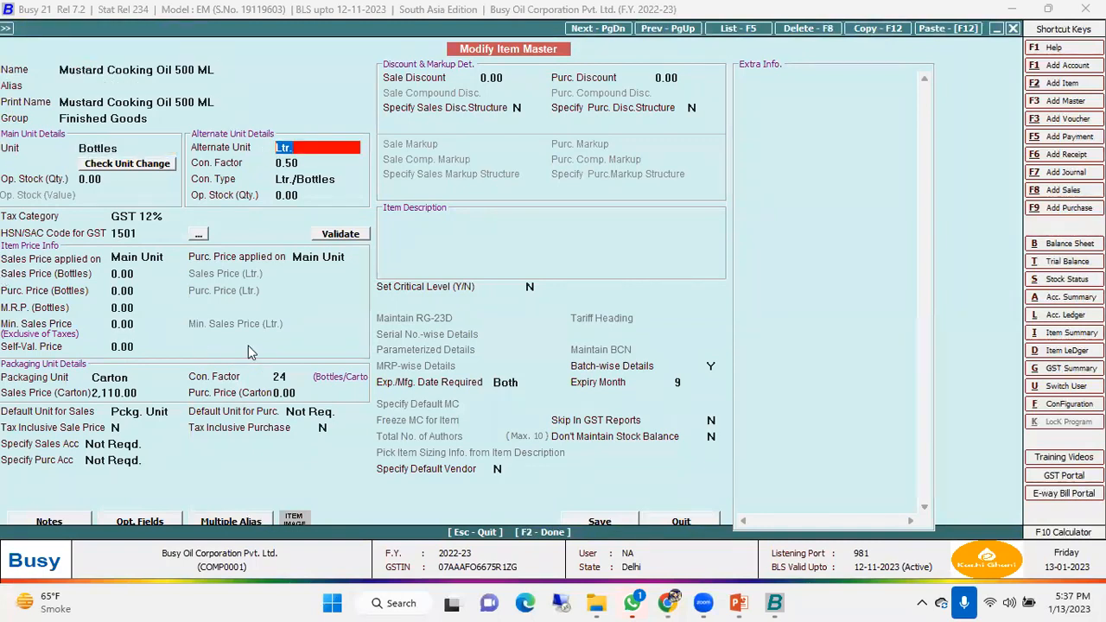
left_click(305, 163)
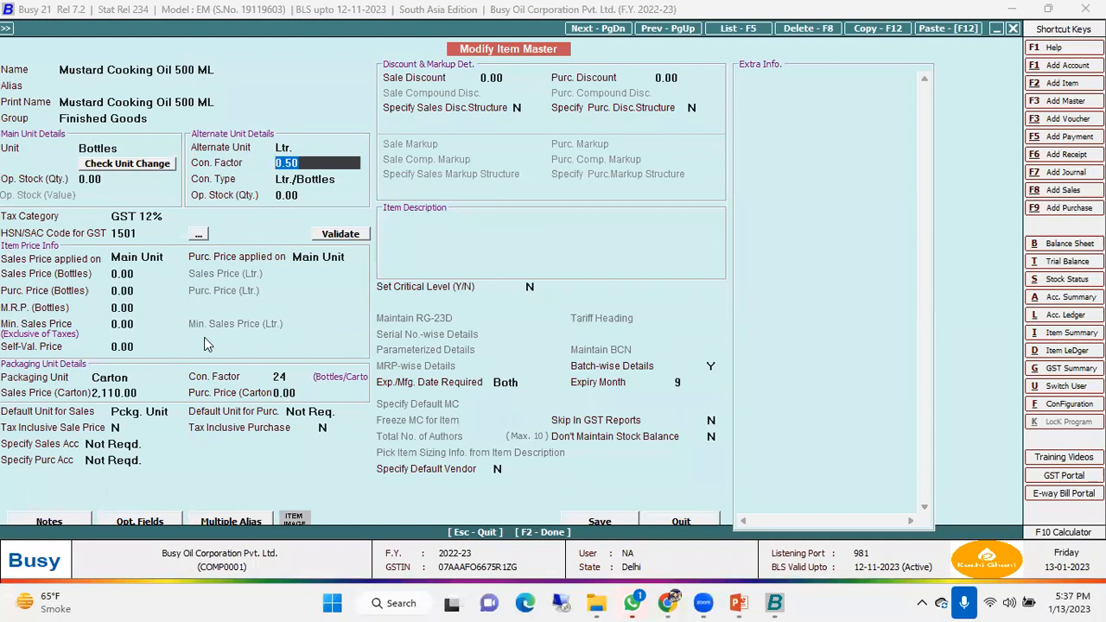
- Review Mustard Cooking Oil 500 ML's packaging unit, packaging conversion factor and batch-wise setting, and save the item master
left_click(132, 376)
left_click(298, 379)
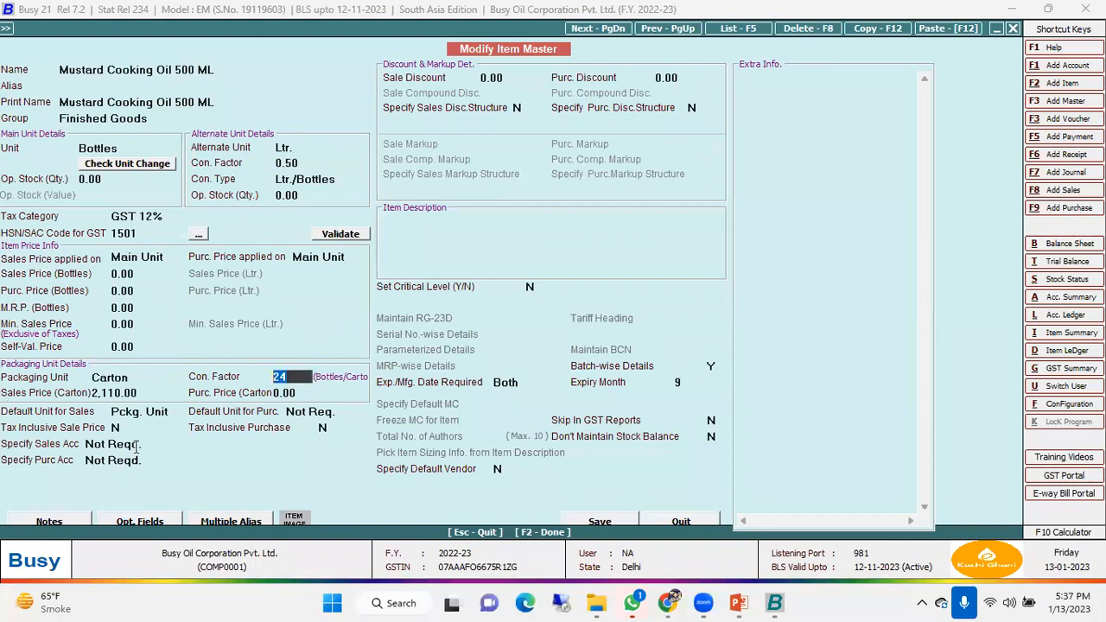
left_click(711, 368)
key("F2")
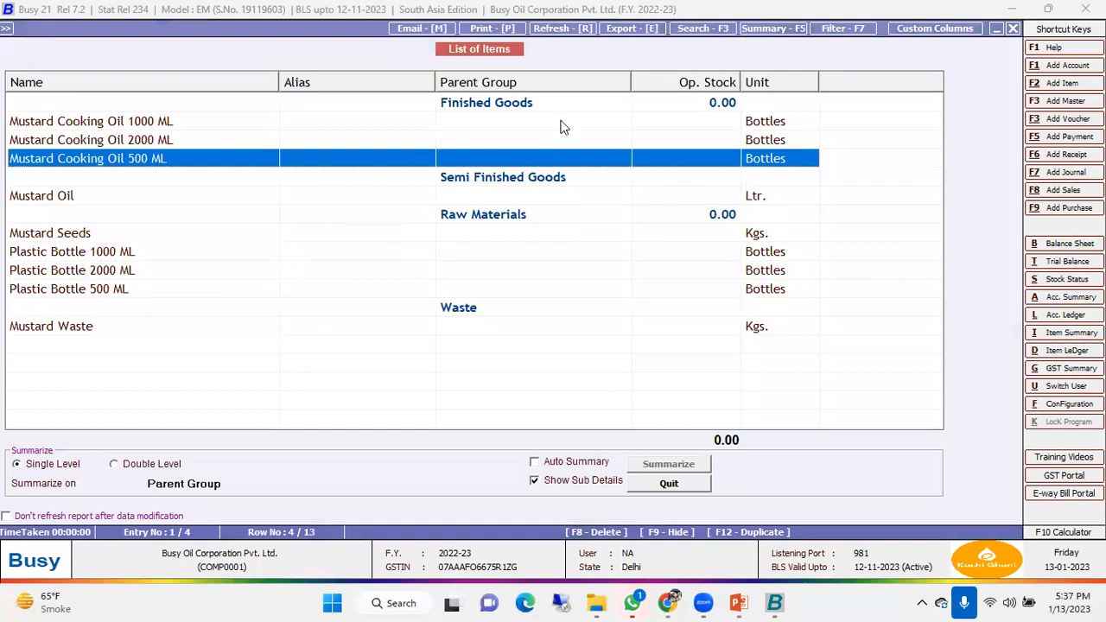
- Review the Waste group with its Mustard Waste item and the Mustard Cooking Oil items in the item list
left_click(491, 311)
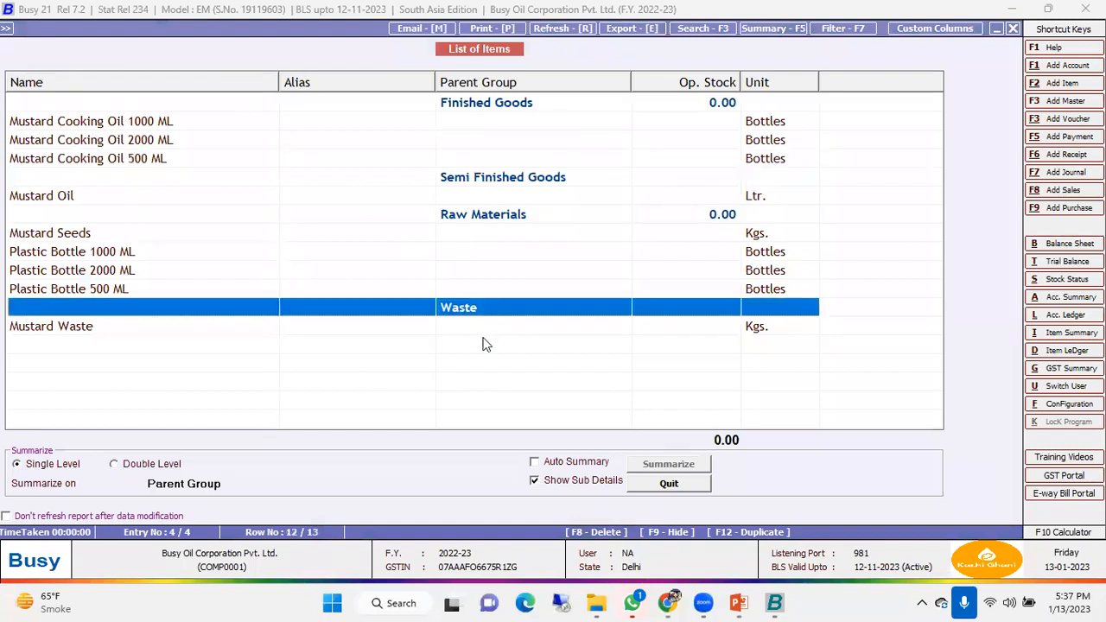
left_click(291, 322)
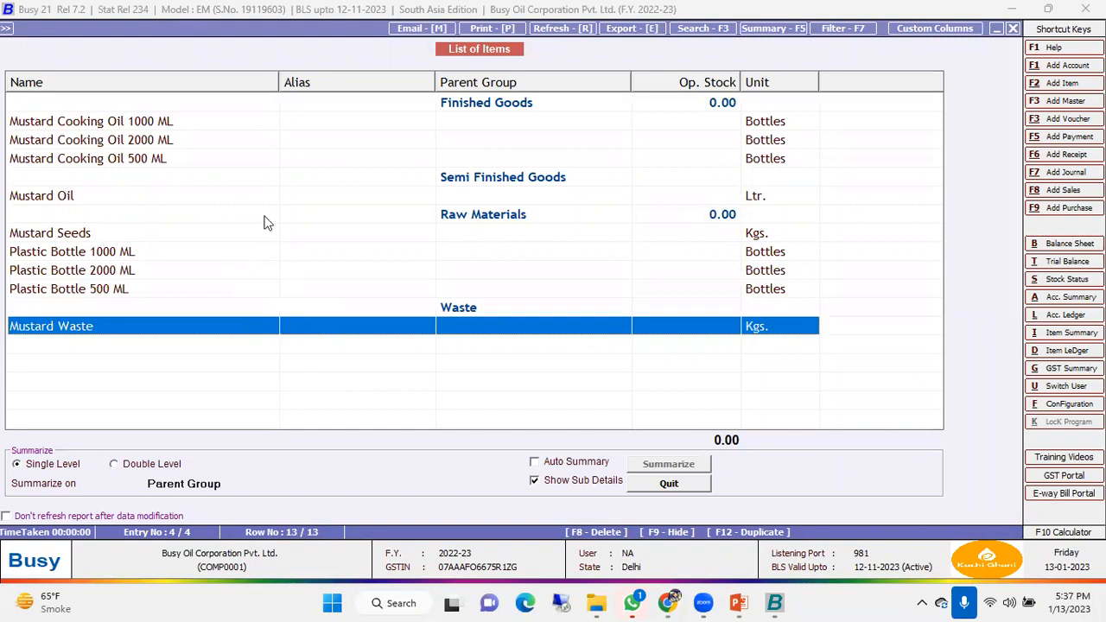
left_click(172, 137)
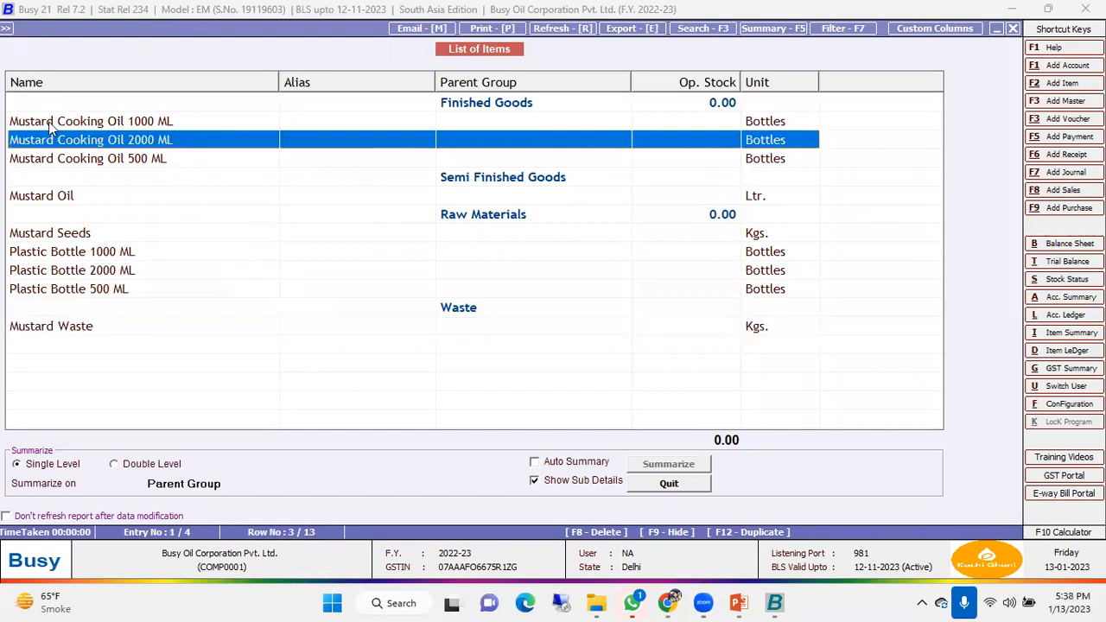
left_click(49, 123)
left_click(136, 157)
left_click(143, 126)
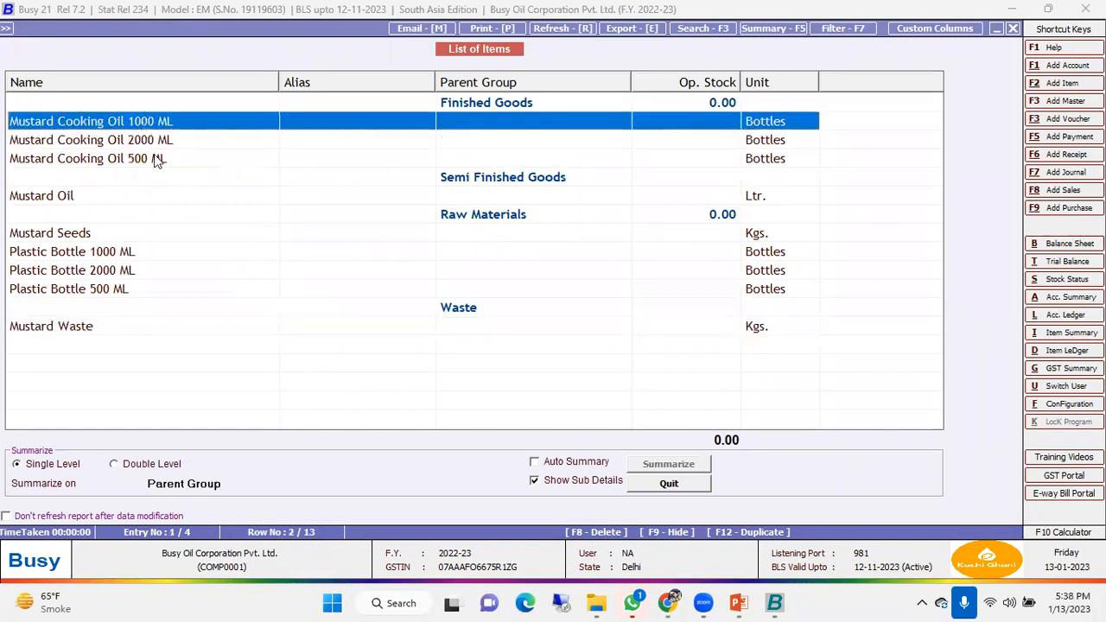
- Open the Mustard Waste item master, examine its name and details, and close both the master and the item list
left_click(463, 327)
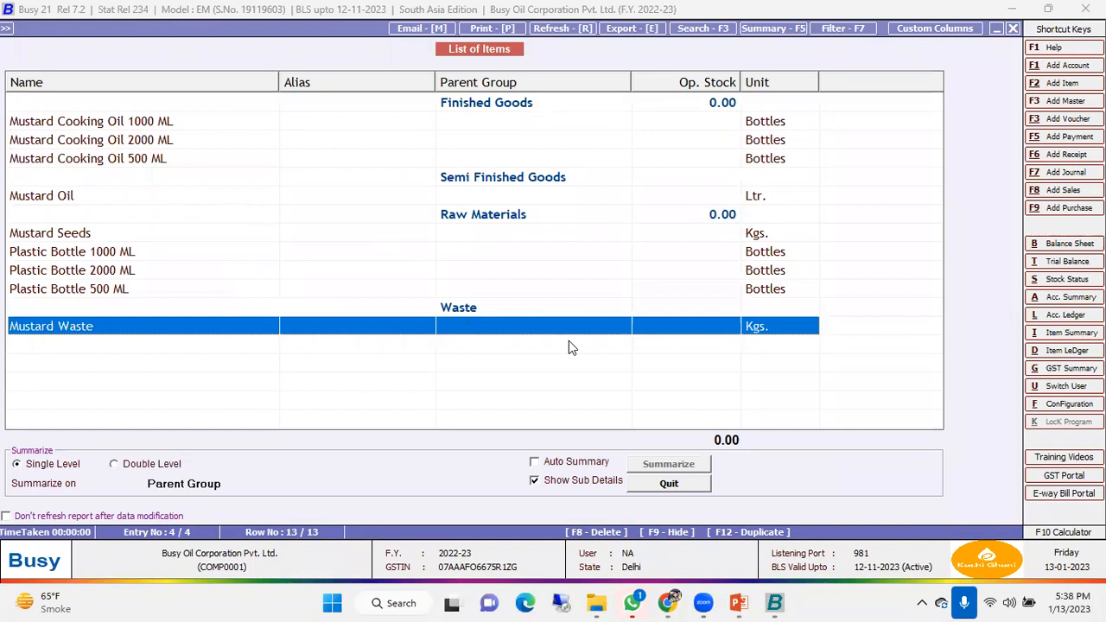
key("Return")
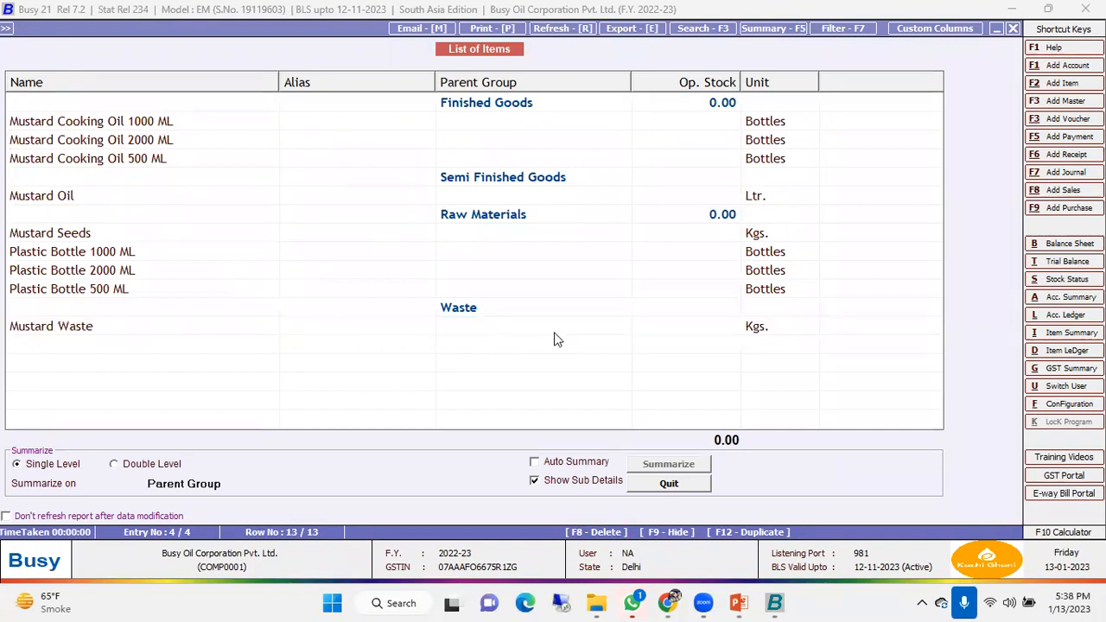
left_click(100, 116)
left_click(161, 72)
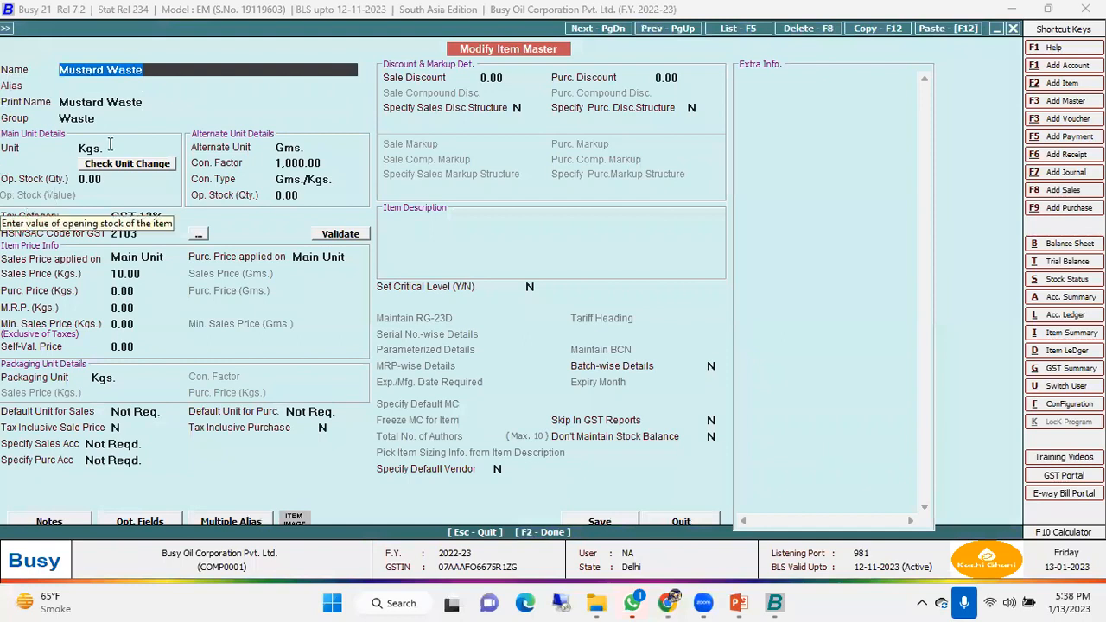
left_click(707, 521)
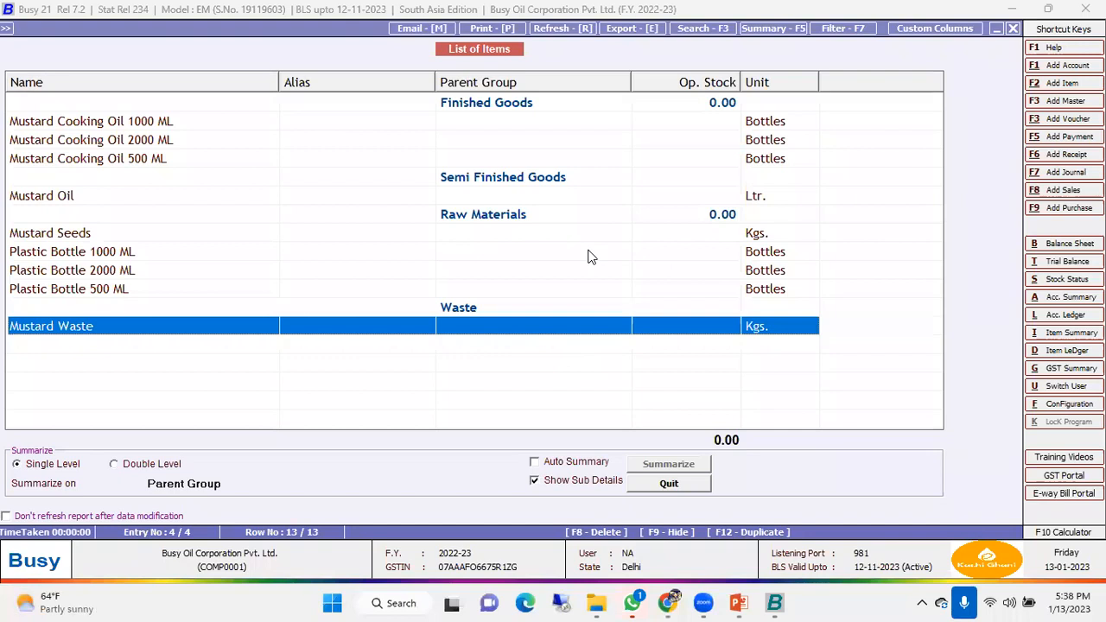
key("Escape")
key("Escape")
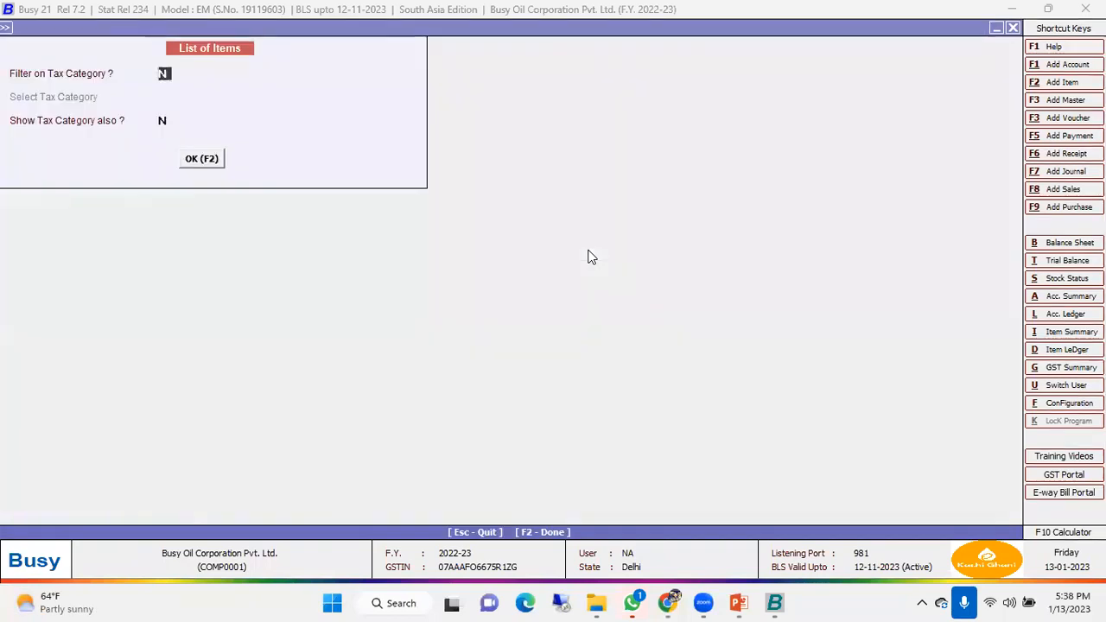
key("Escape")
key("Escape")
key("Up")
key("Up")
key("Up")
key("Return")
key("Down")
key("Down")
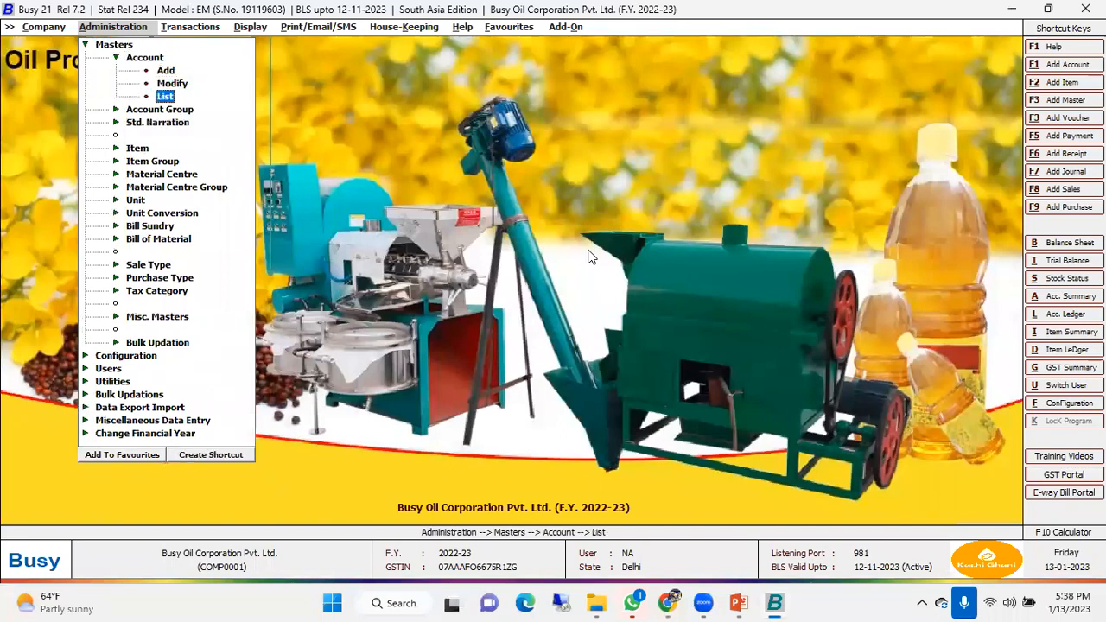
key("Return")
key("Escape")
key("Up")
key("Up")
key("Up")
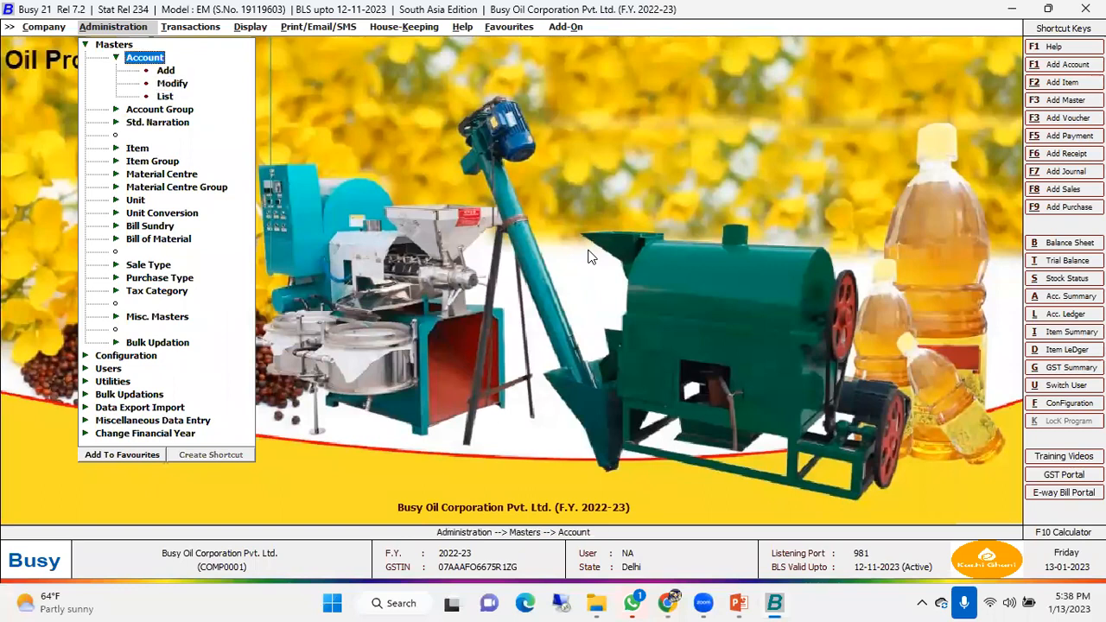
- Open the list of Bill of Material masters and review each BOM's item to produce, raw materials and by-products
key("Return")
key("Down")
key("Down")
key("Down")
key("Down")
key("Down")
key("Down")
key("Down")
key("Down")
key("Down")
key("Down")
key("Down")
key("Up")
key("Return")
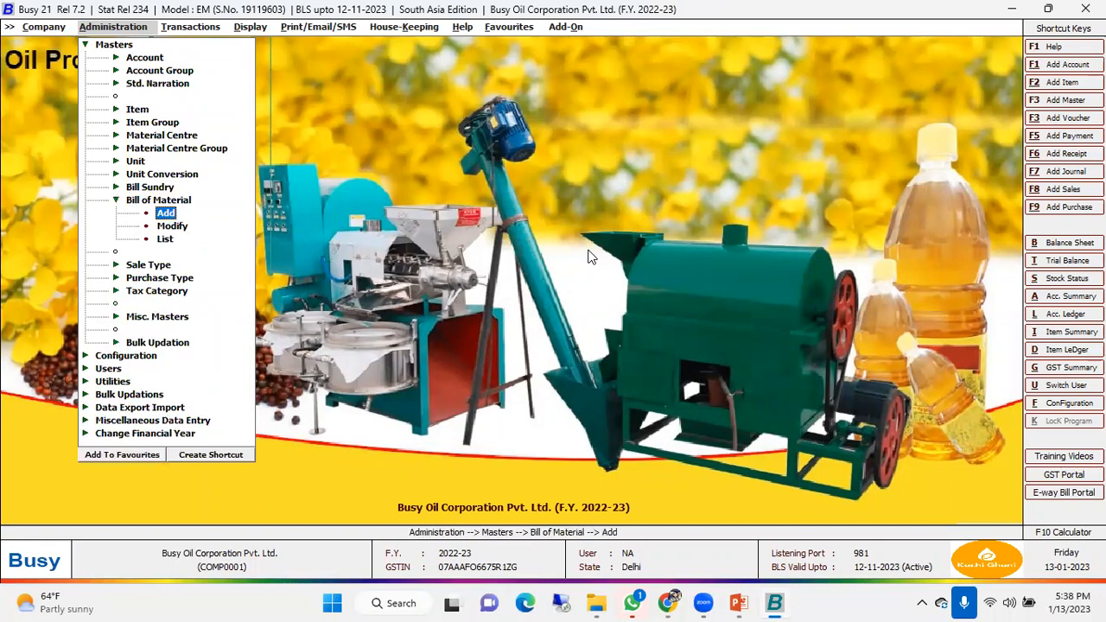
key("Down")
key("Down")
key("Return")
key("Return")
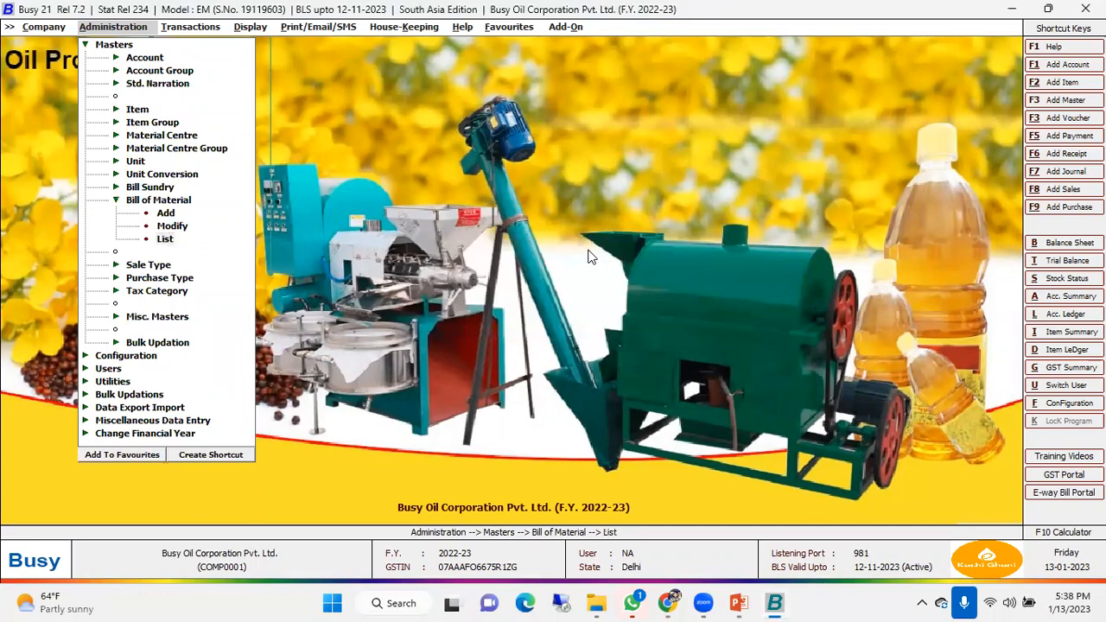
key("Return")
key("Escape")
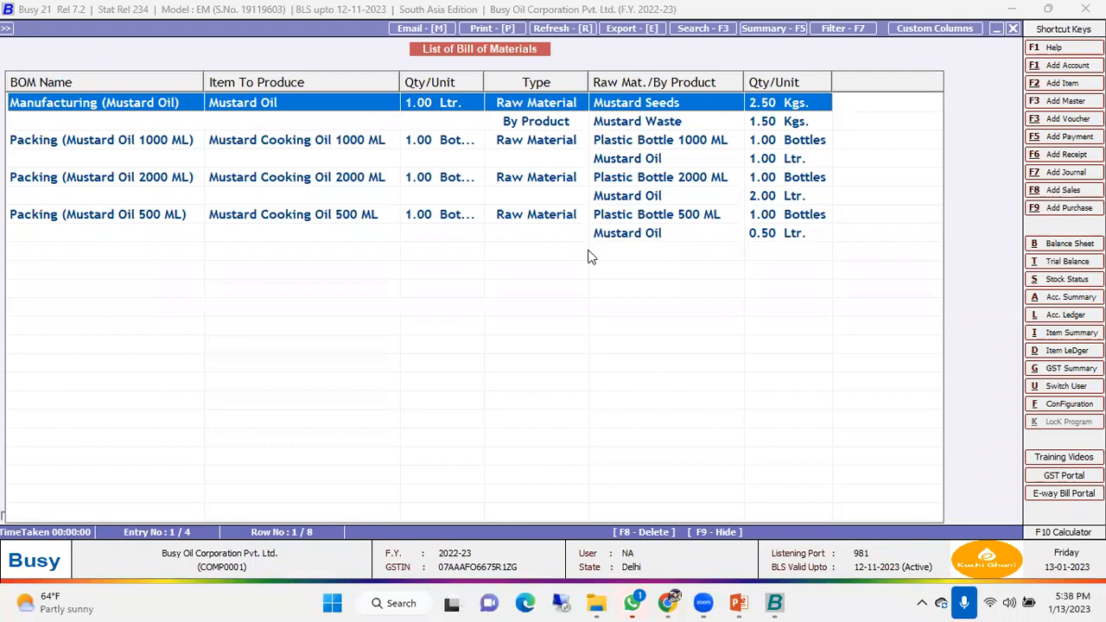
- View the Manufacturing (Mustard Oil) bill of material from the list, and close it together with the list
key("Return")
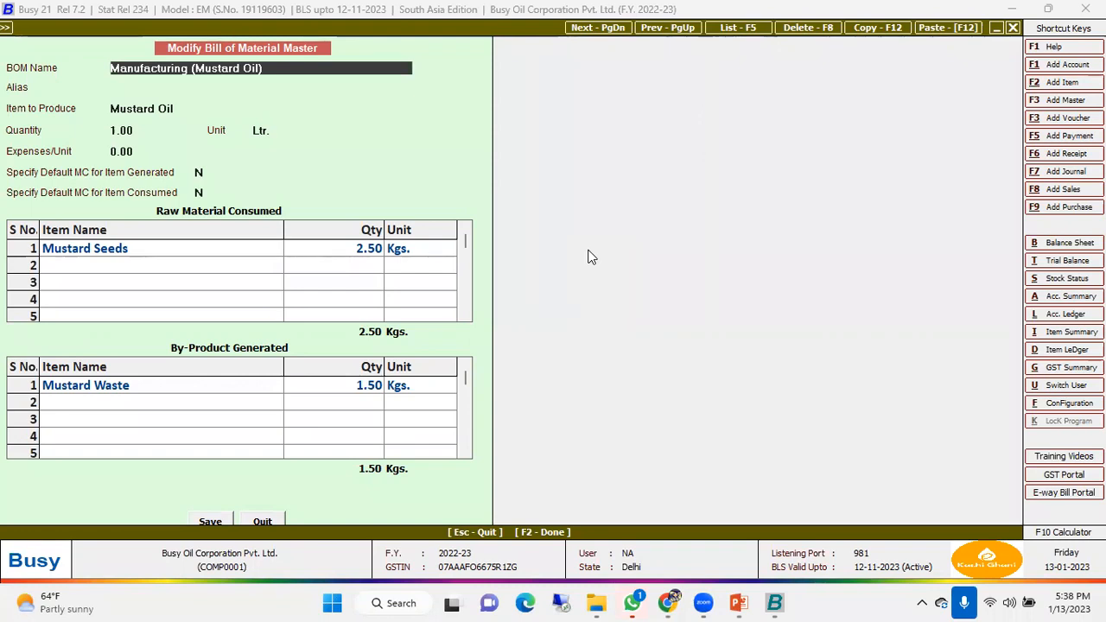
key("Escape")
key("Escape")
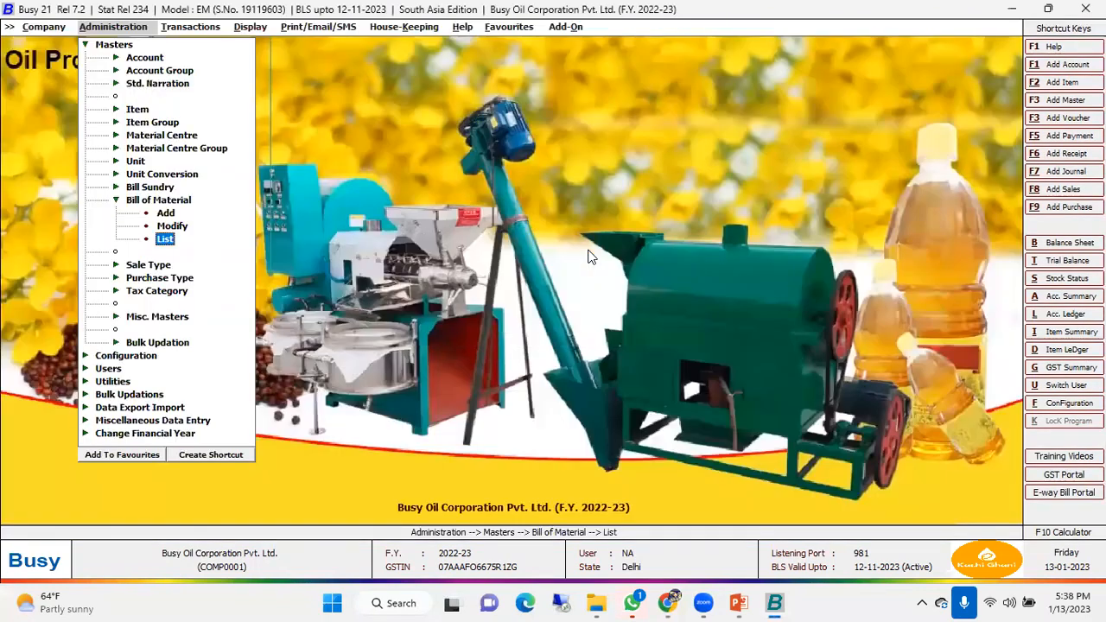
key("Up")
key("Up")
key("Return")
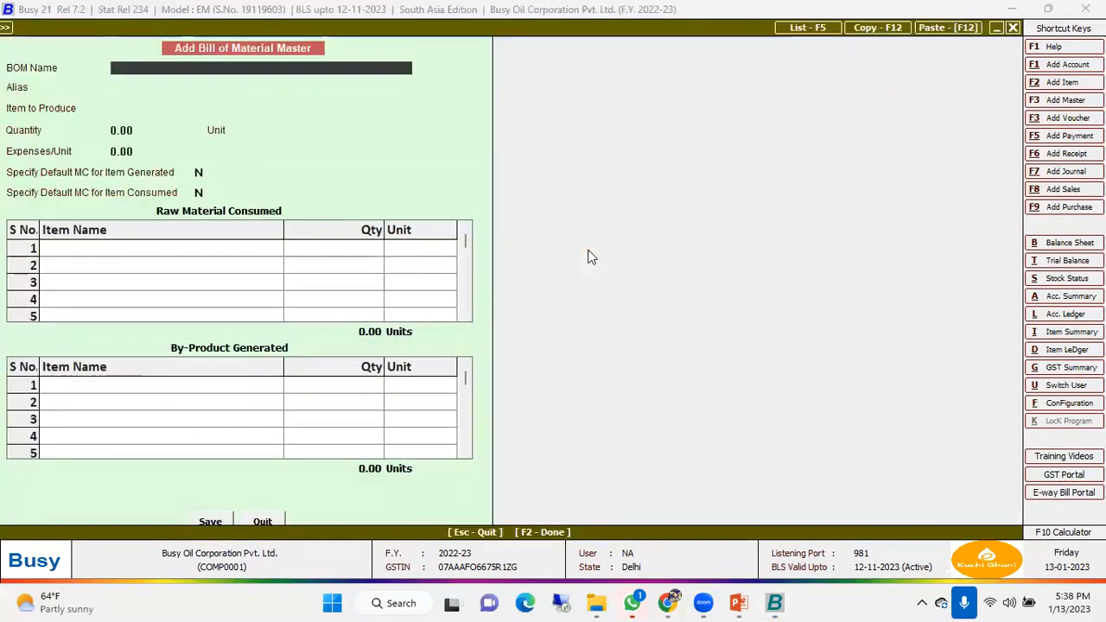
key("Escape")
- Open the Manufacturing (Mustard Oil) bill of material for modification and review its name, item to produce and quantity
key("Down")
key("Return")
key("Return")
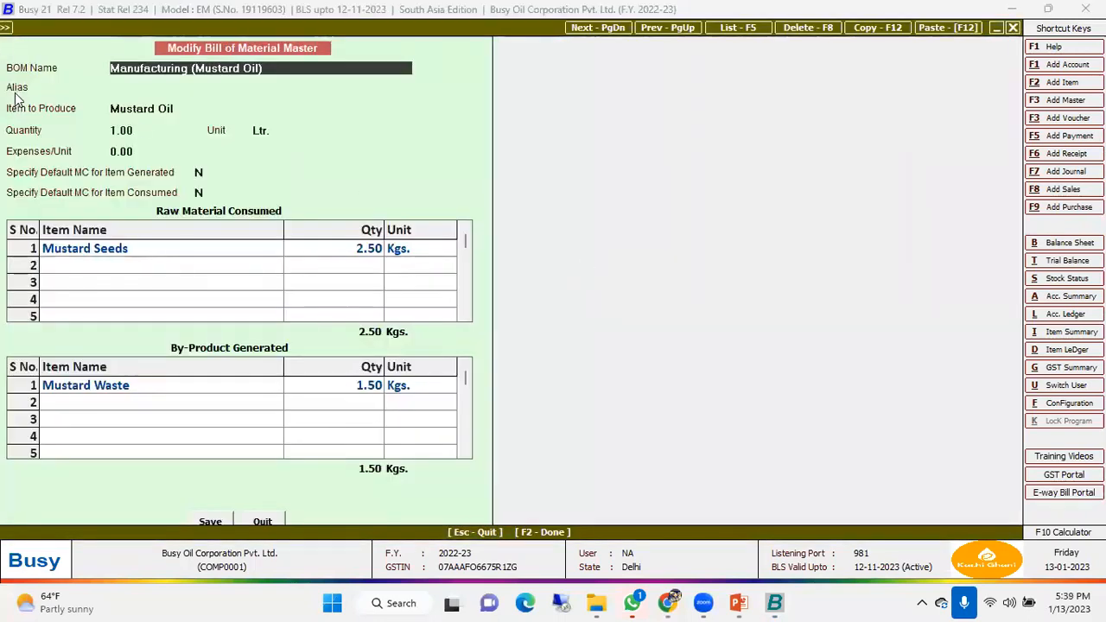
left_click_drag(264, 67, 5, 114)
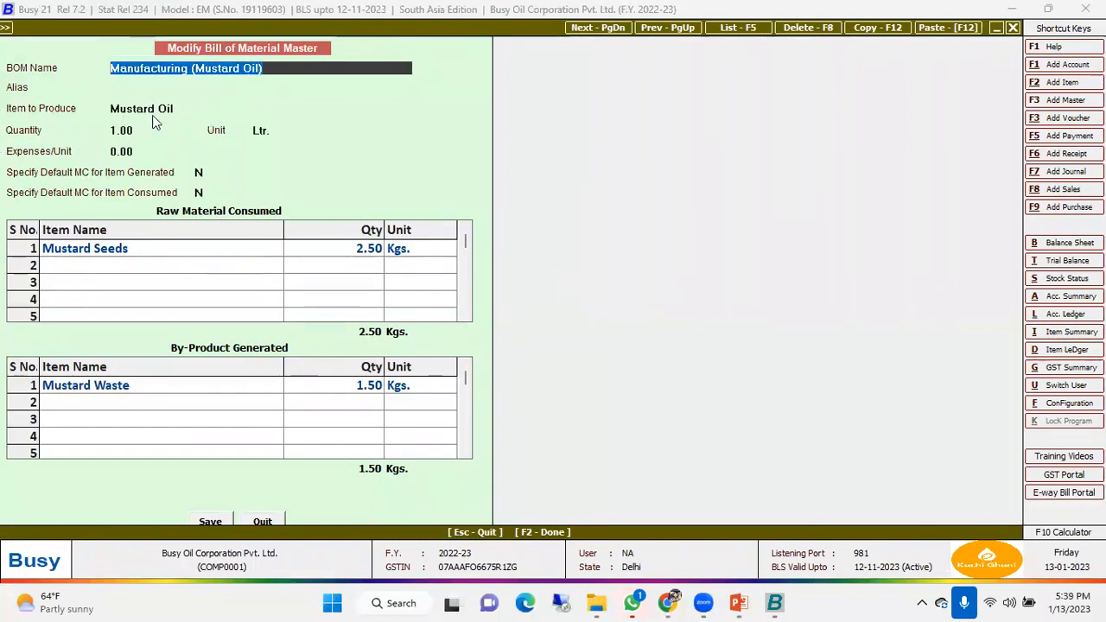
key("Return")
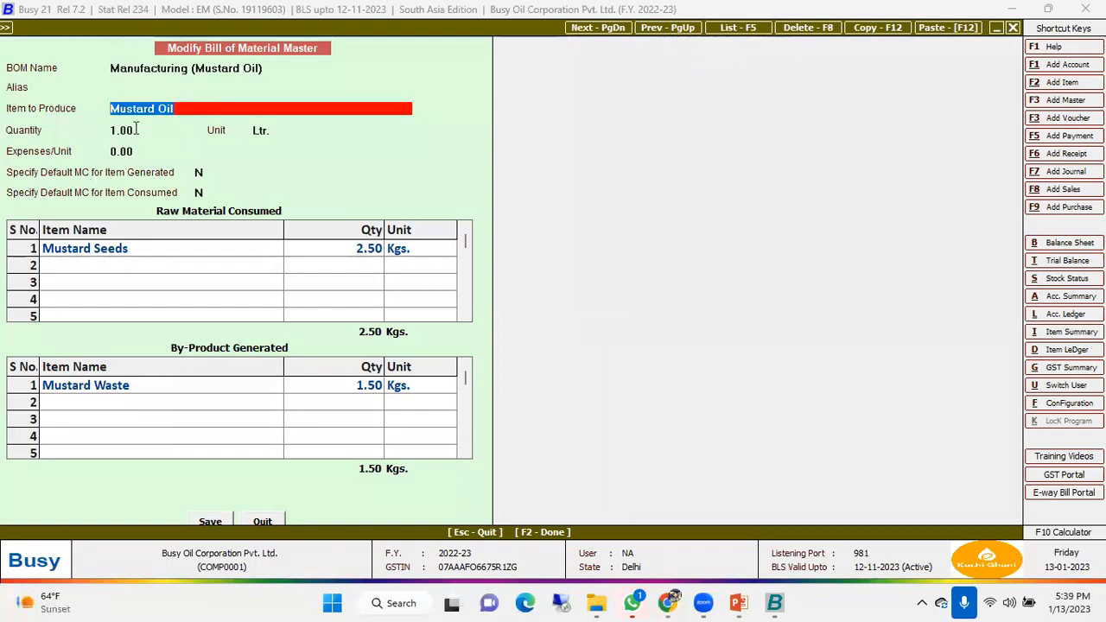
key("Return")
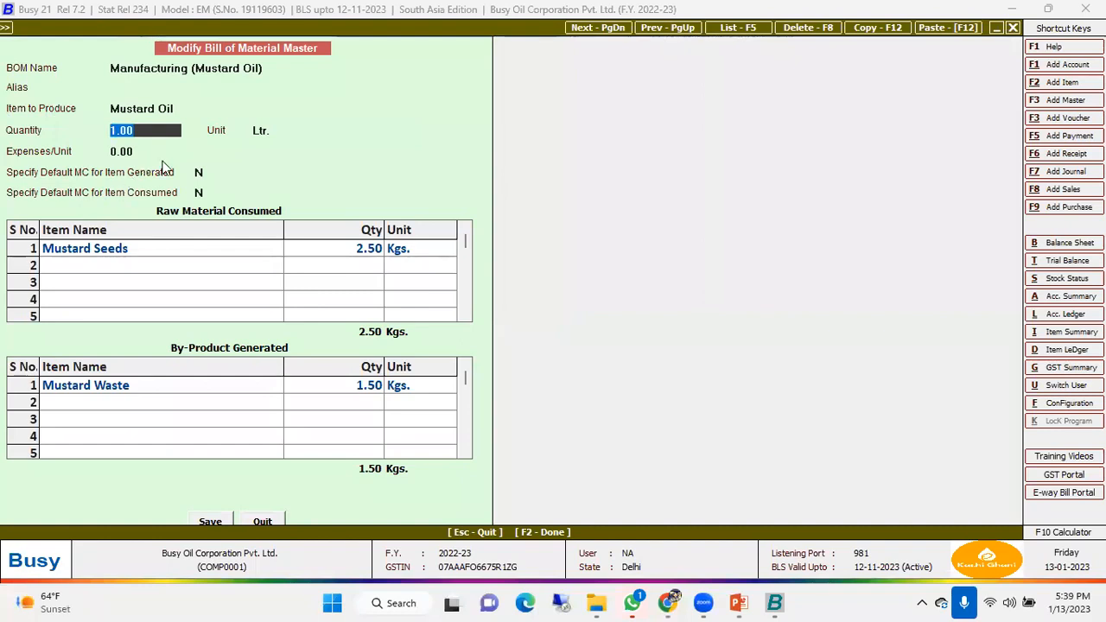
- Review the raw material and by-product lines of the Manufacturing (Mustard Oil) bill of material against the produced quantity, and close it without saving
left_click(164, 254)
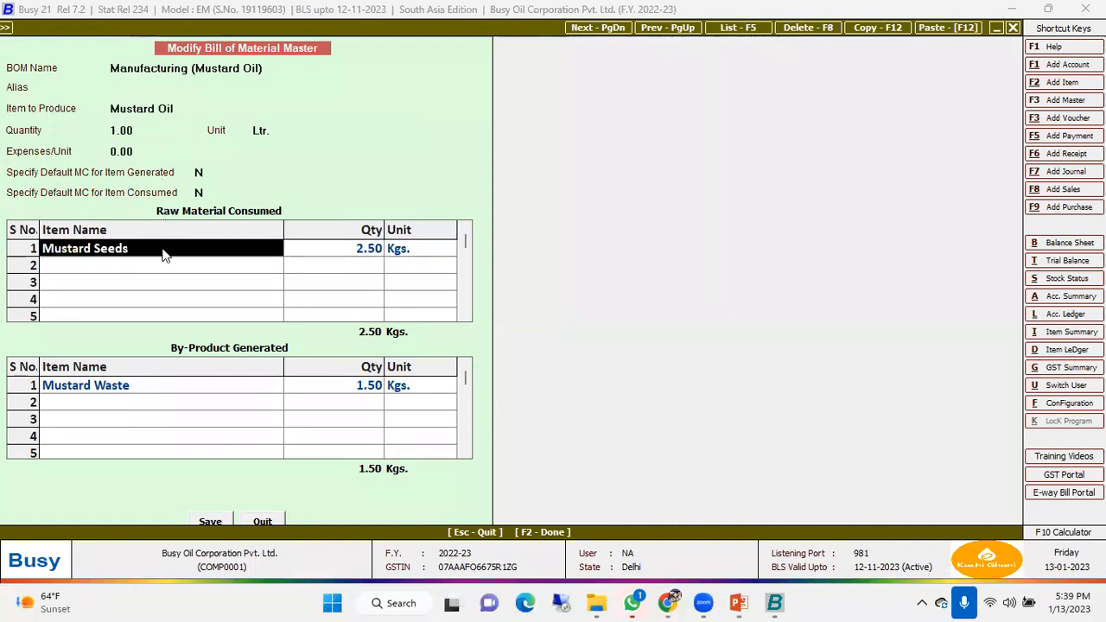
key("Return")
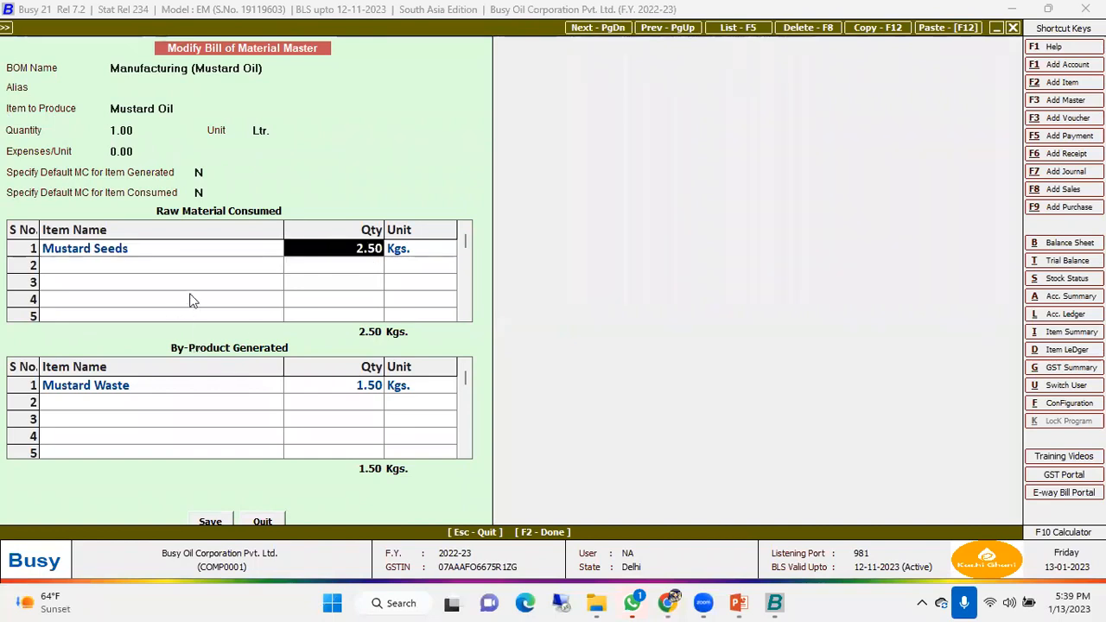
key("Return")
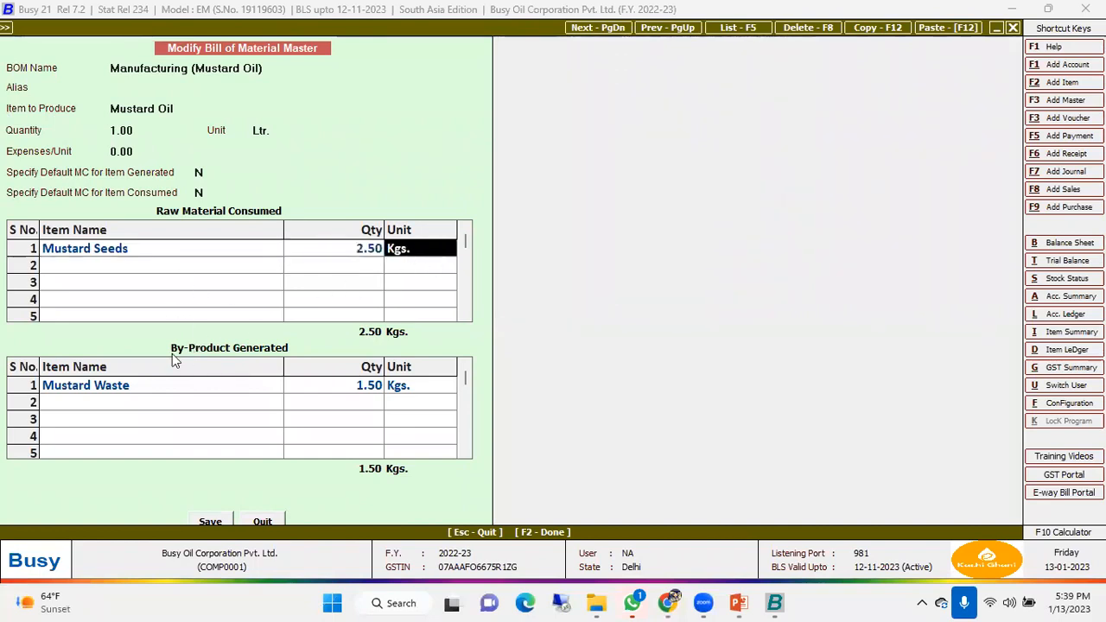
left_click(155, 386)
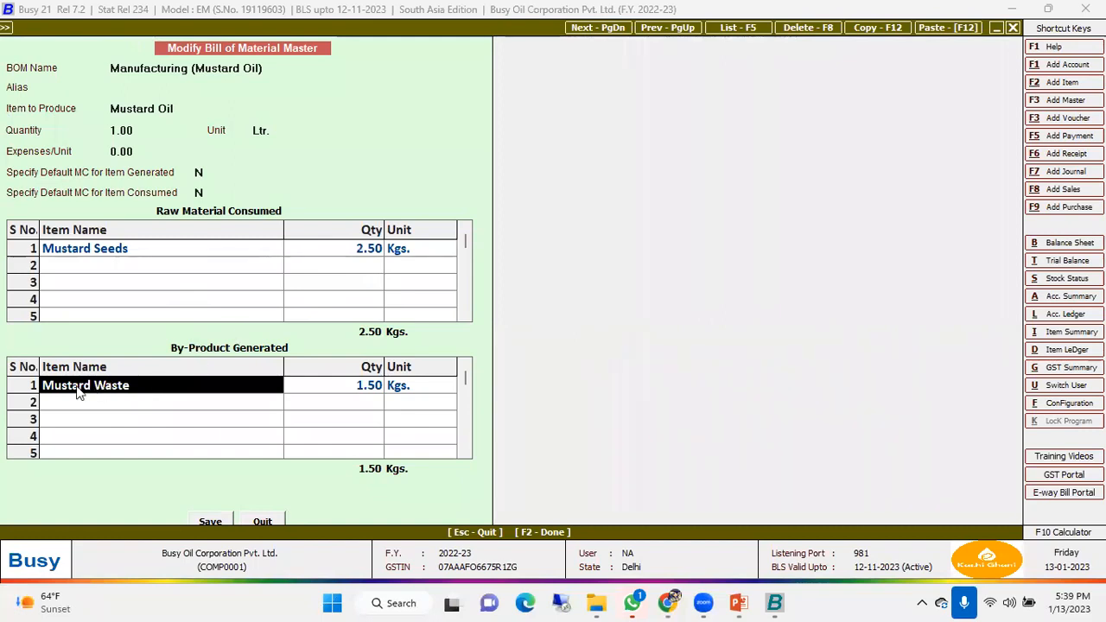
left_click(368, 389)
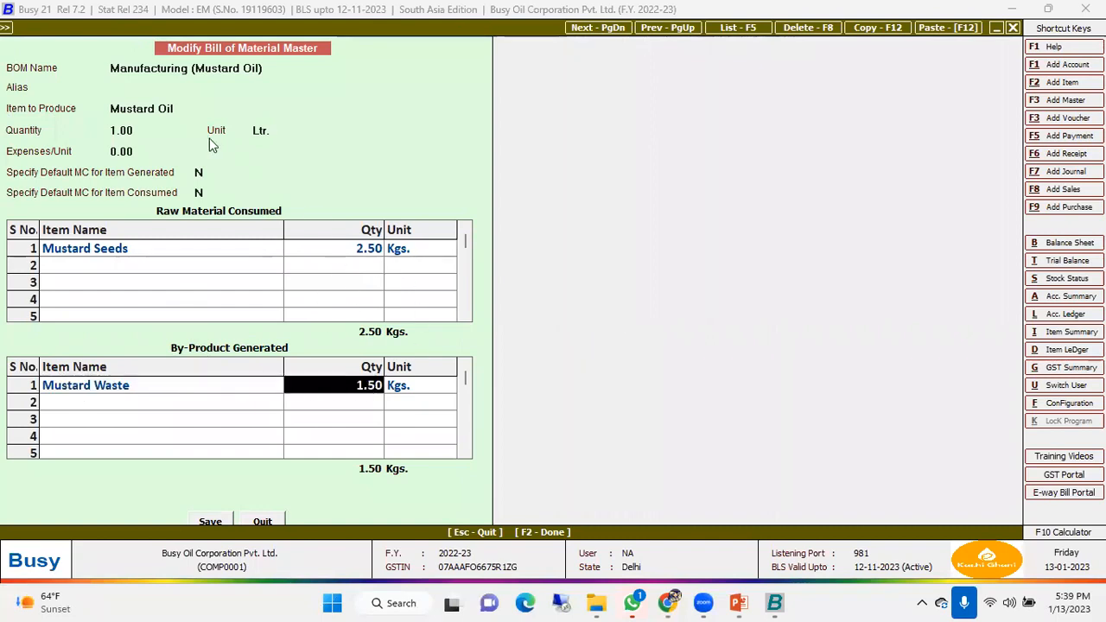
left_click(149, 129)
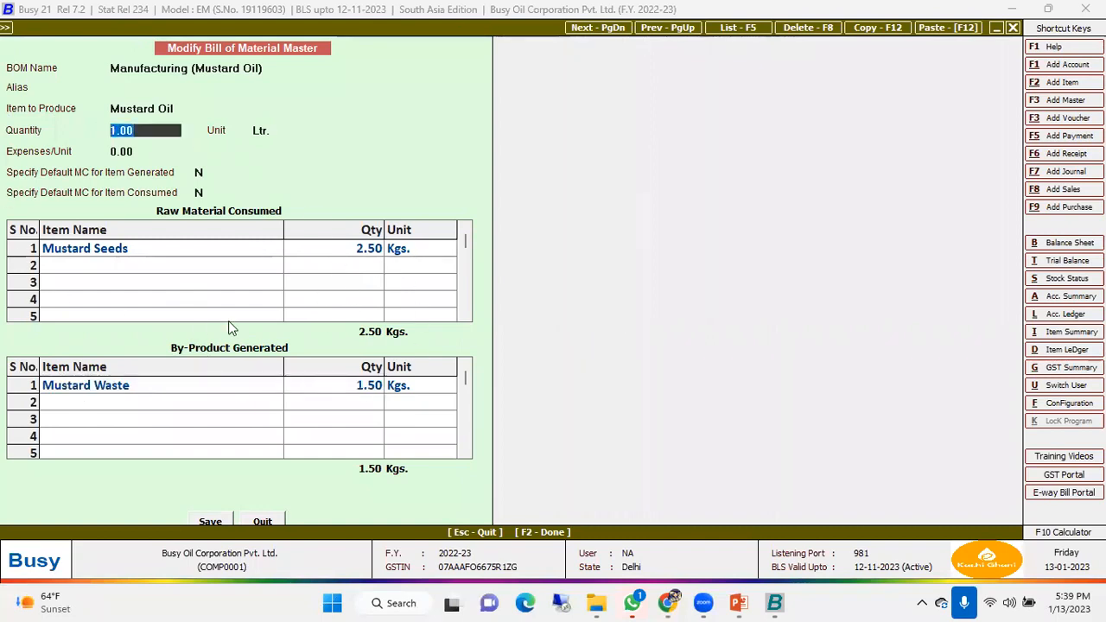
left_click(263, 520)
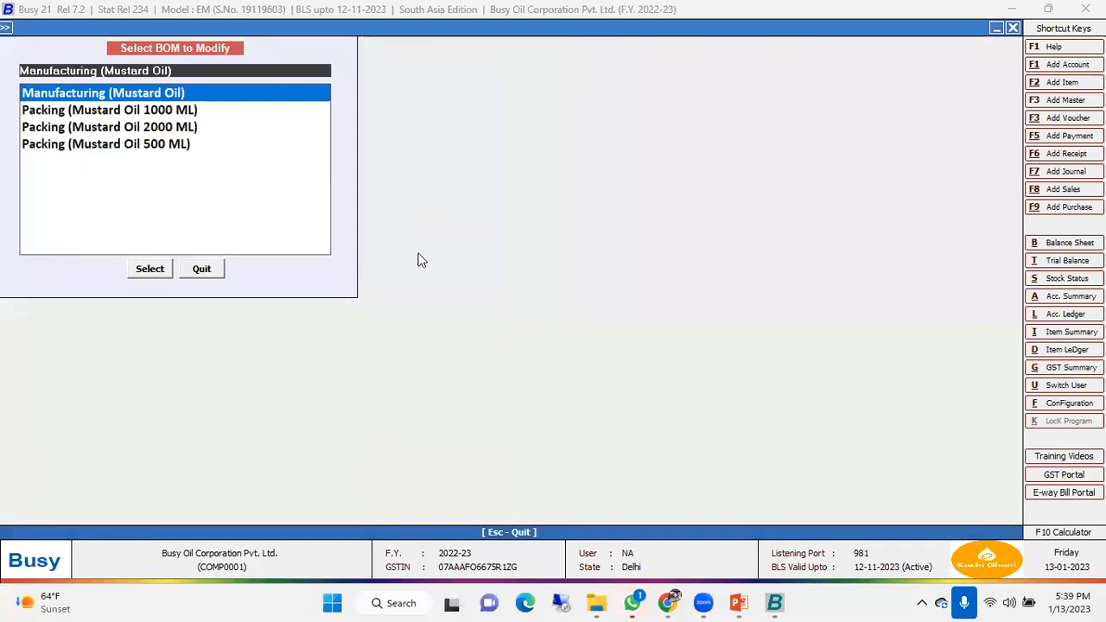
- Reopen the Manufacturing (Mustard Oil) bill of material for another brief look and return to the BOM selection
key("Down")
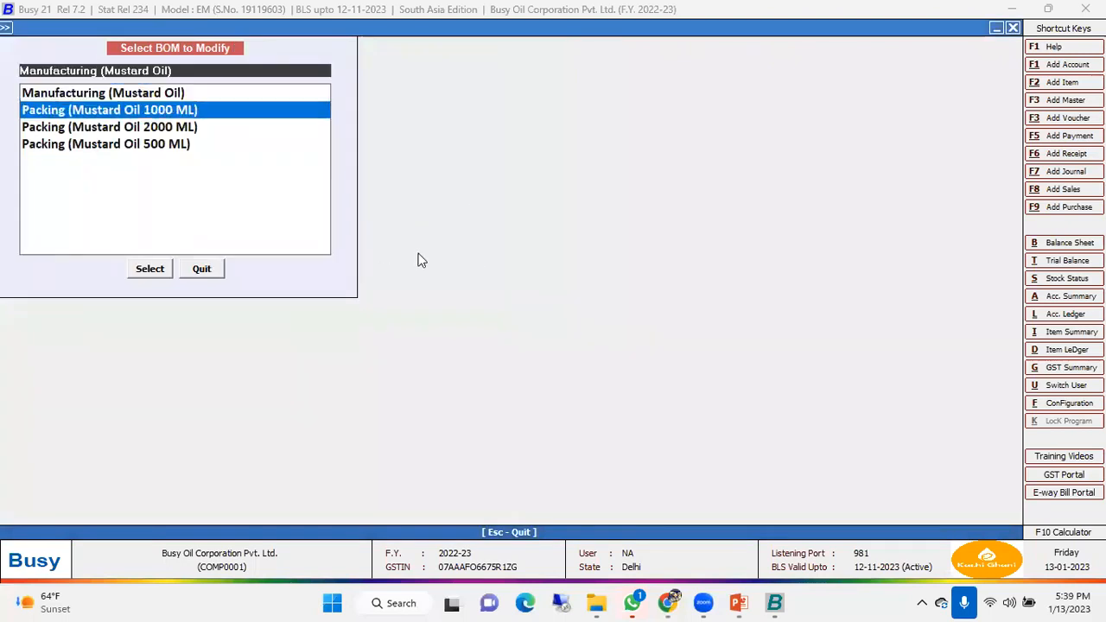
key("Up")
key("Return")
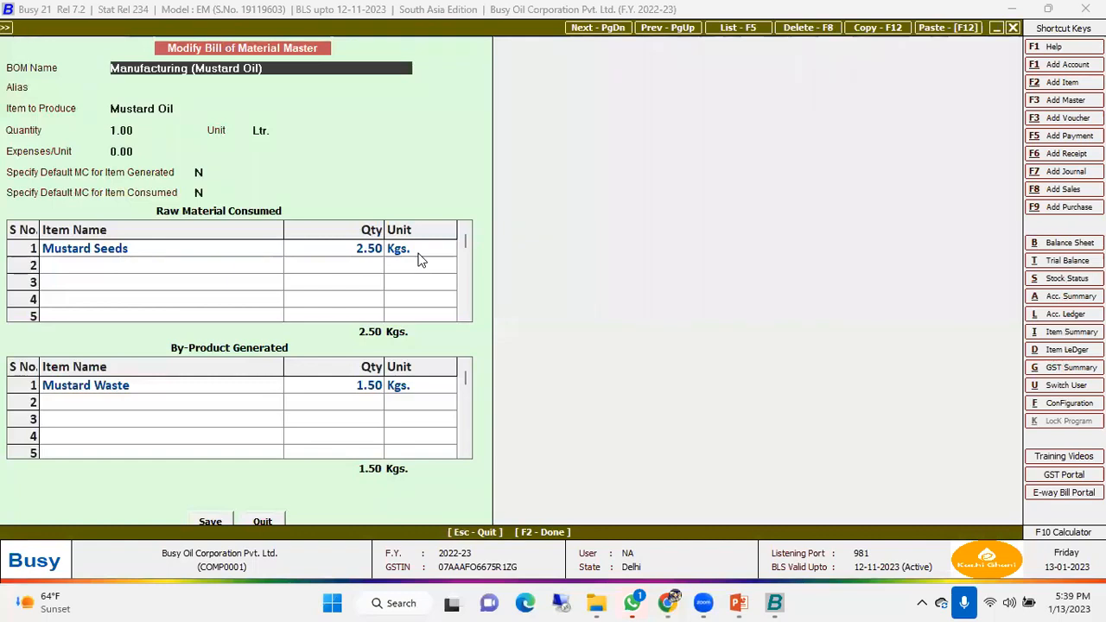
key("Escape")
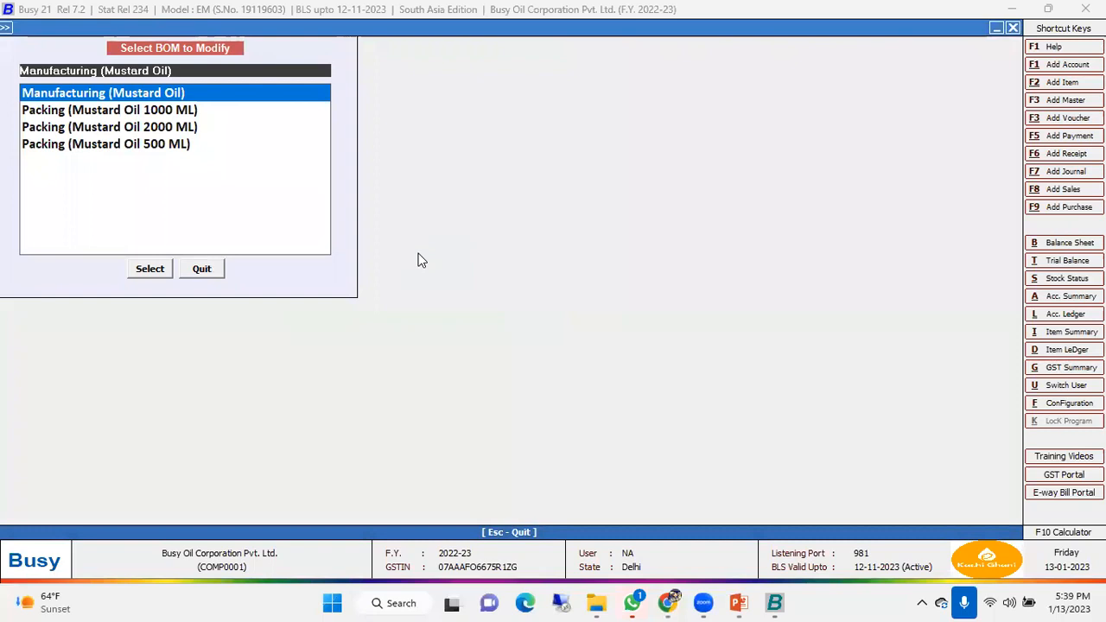
- Open the Packing (Mustard Oil 1000 ML) bill of material and review its item to produce, quantity and unit
key("Down")
key("Return")
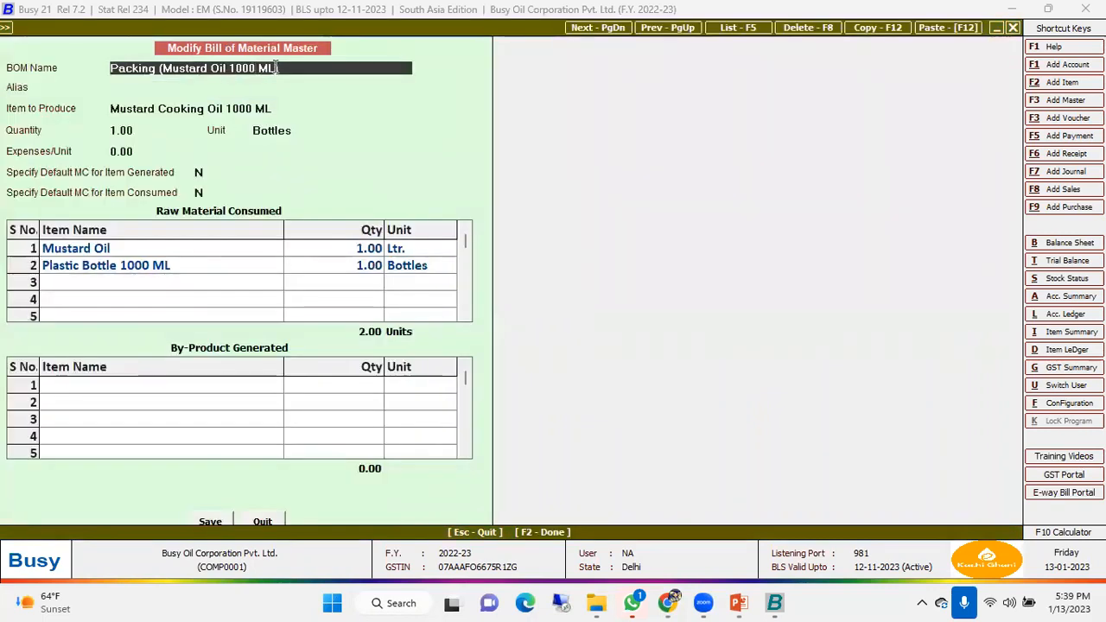
key("Return")
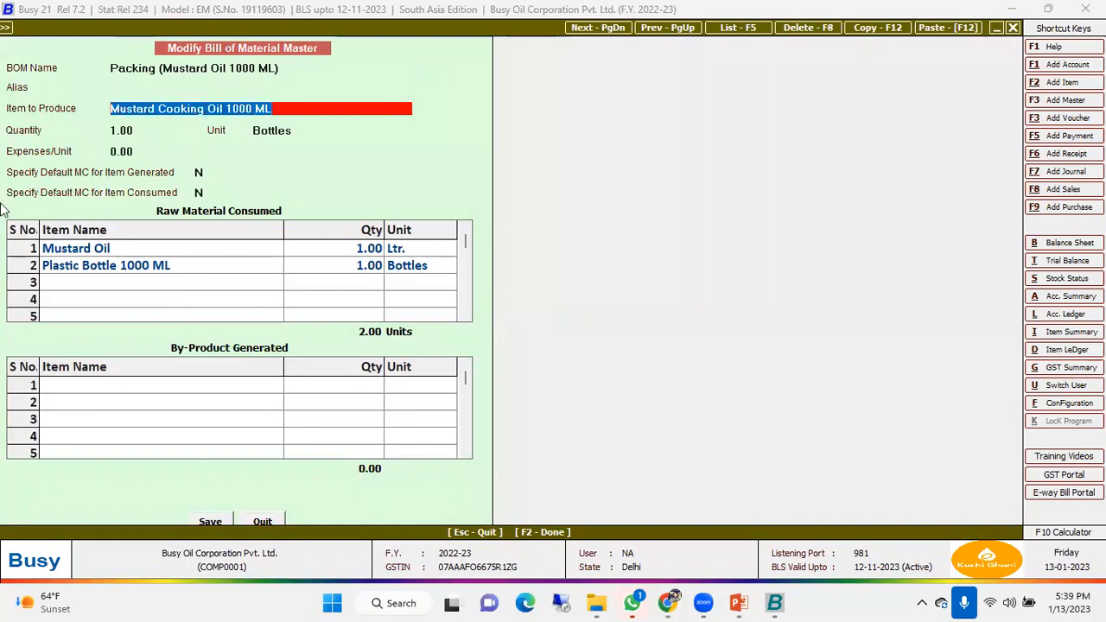
left_click(152, 110)
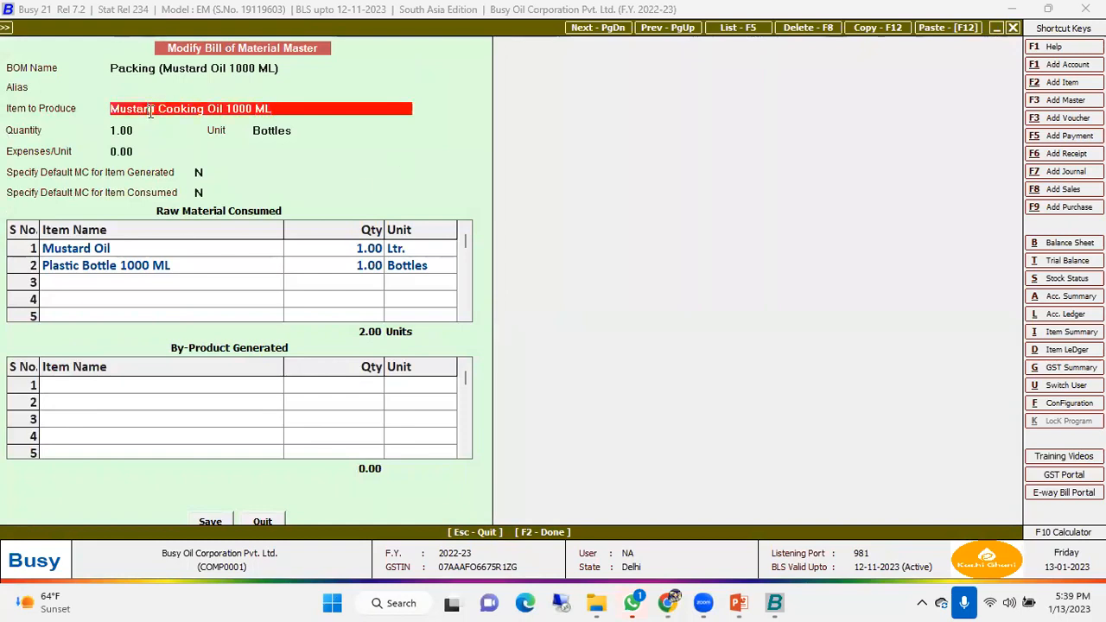
left_click_drag(295, 112, 4, 180)
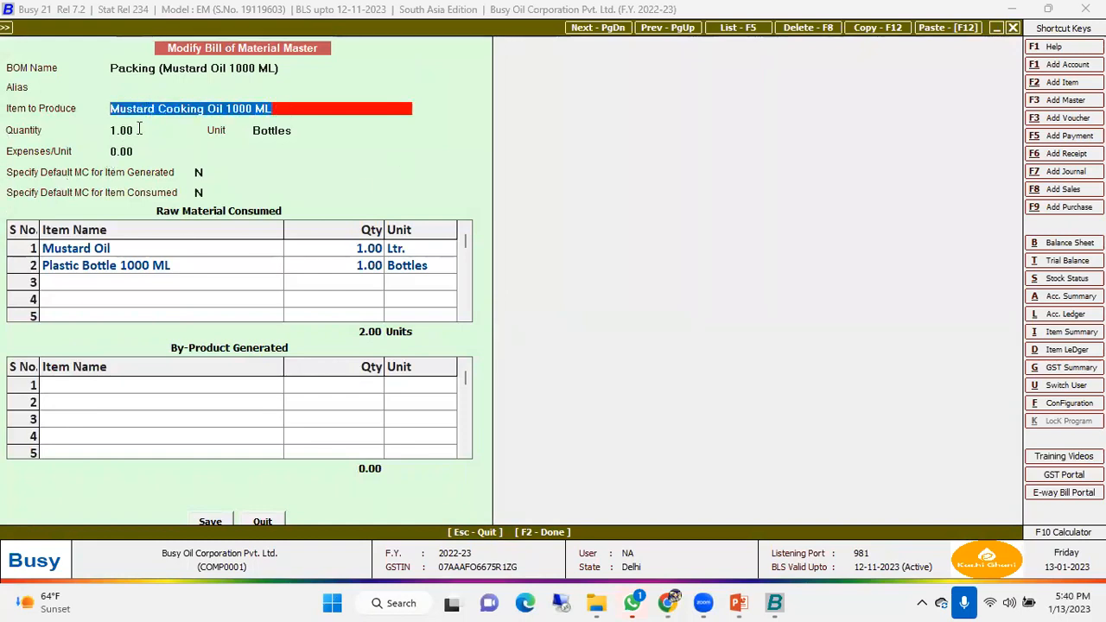
key("Return")
key("Return")
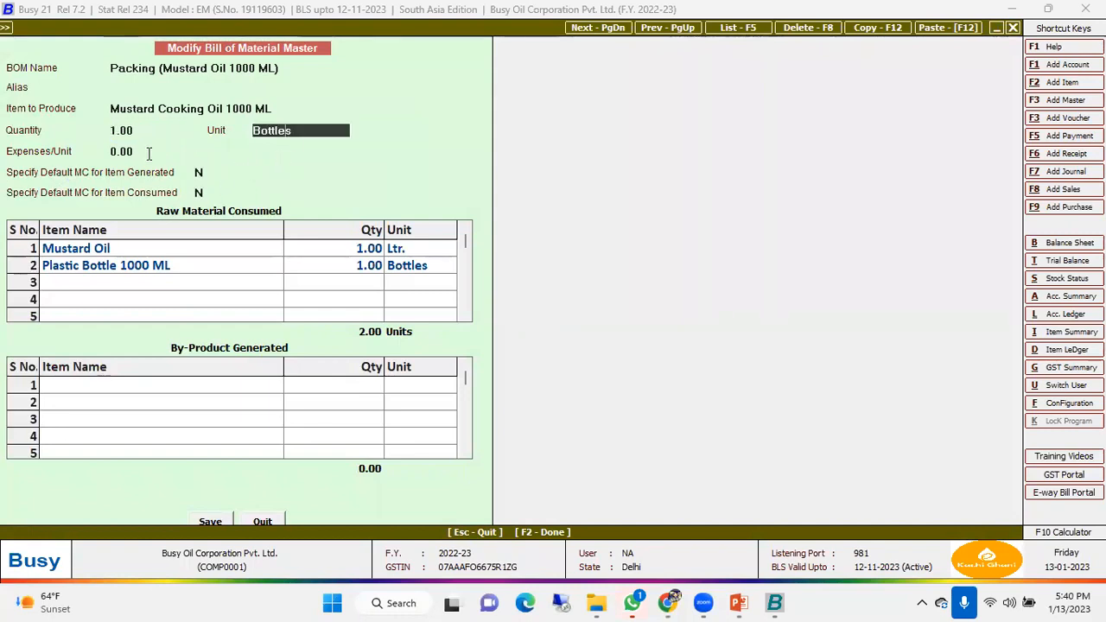
- Review the Mustard Oil and Plastic Bottle 1000 ML raw material lines with their quantities, and close the bill of material
left_click(143, 249)
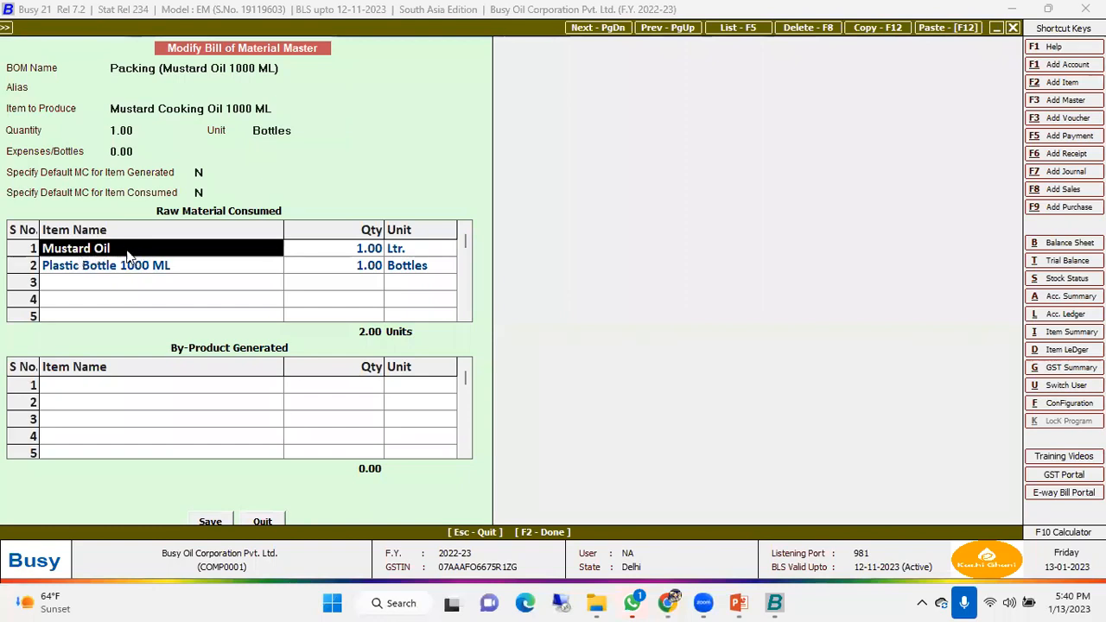
key("Return")
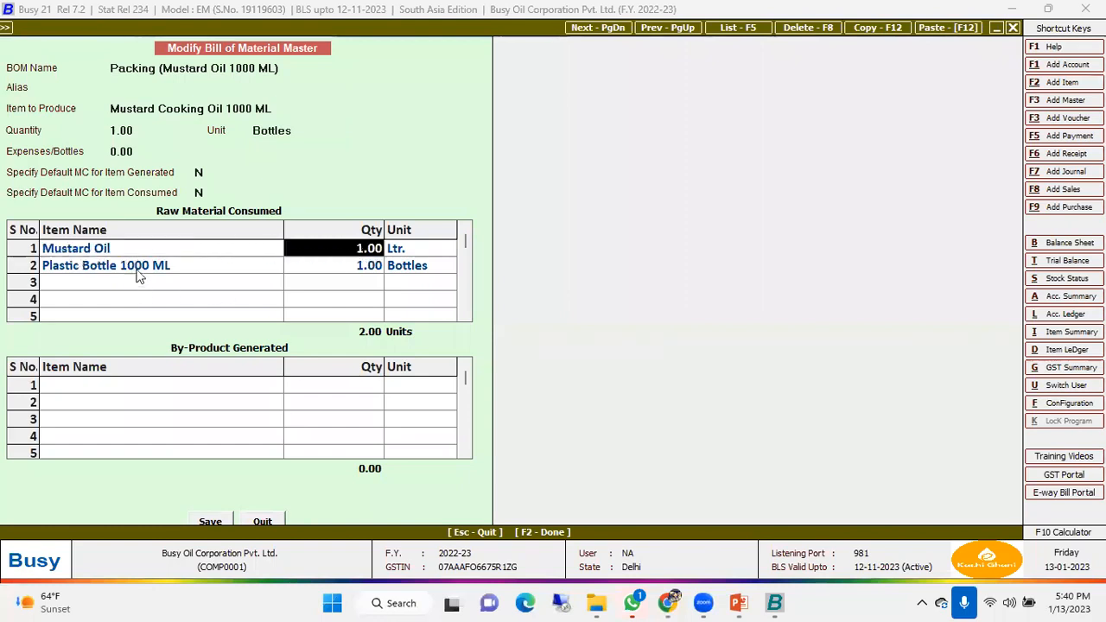
key("Return")
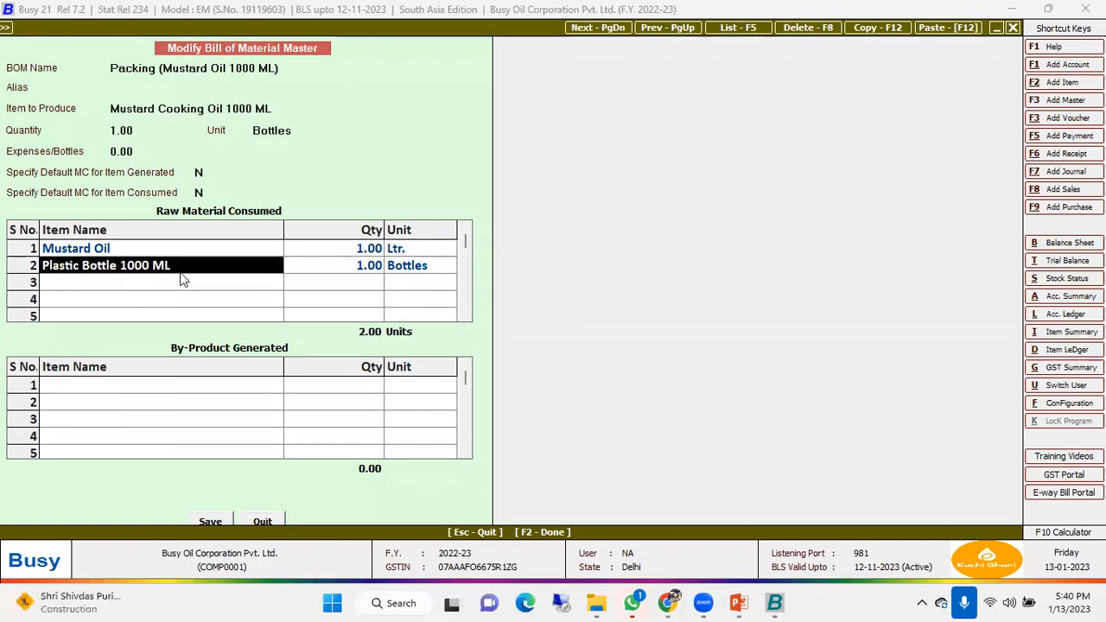
left_click(136, 255)
left_click(138, 271)
left_click(164, 250)
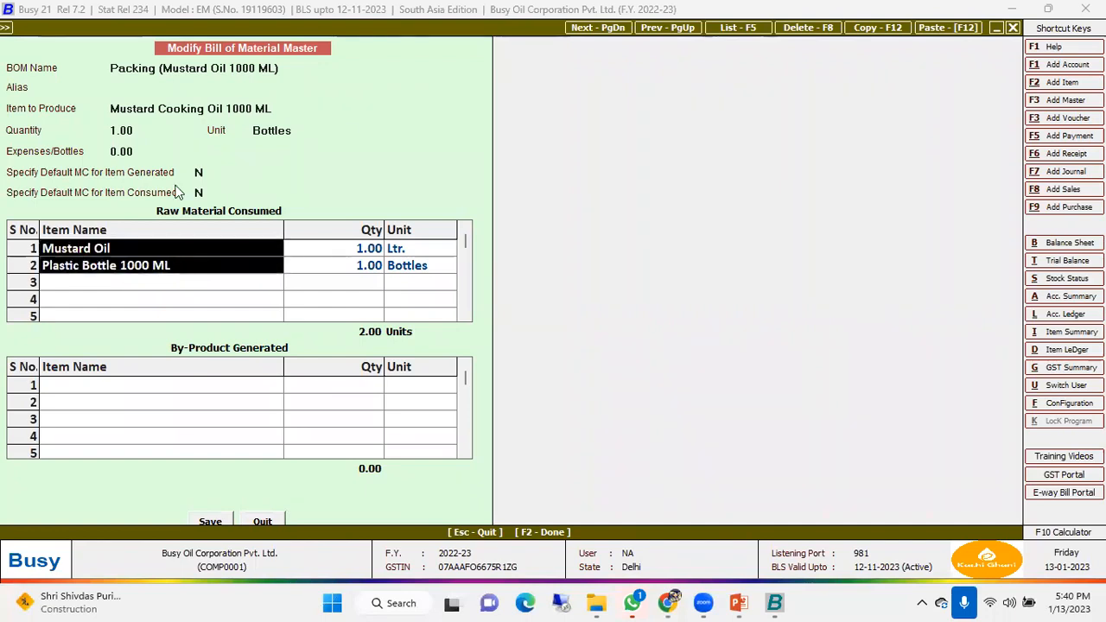
left_click(183, 74)
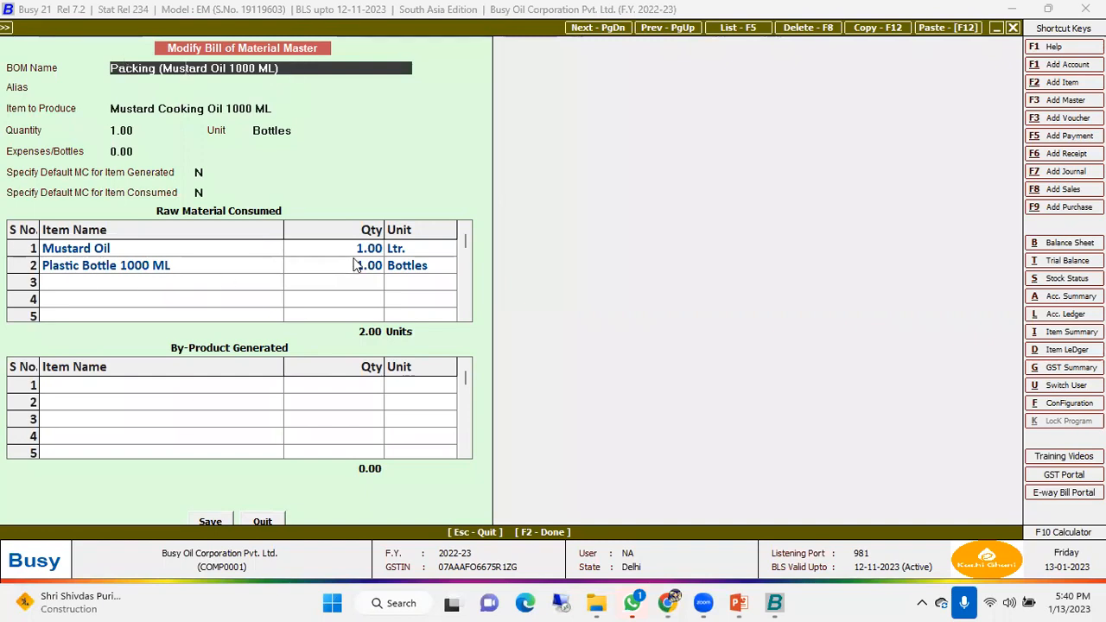
left_click(262, 522)
- View the Packing (Mustard Oil 2000 ML) and Packing (Mustard Oil 500 ML) bills of material, closing each one
key("Down")
key("Return")
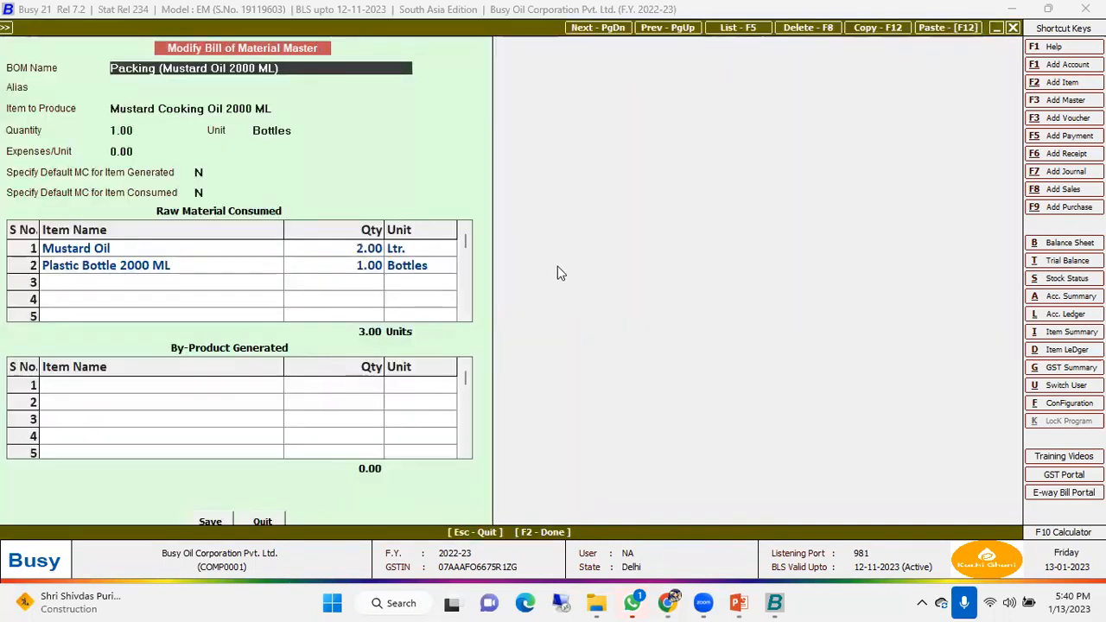
key("Escape")
key("Down")
key("Return")
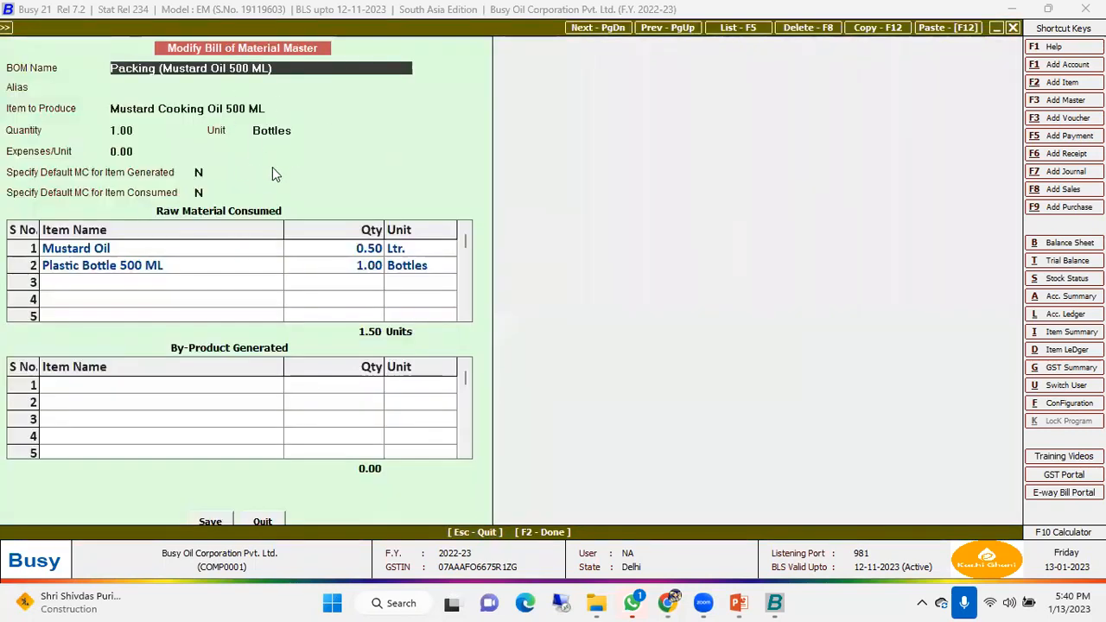
key("Escape")
- Open the list of Bill of Material masters to compare all four BOMs, and close it back to the main menu
key("Escape")
key("Down")
key("Return")
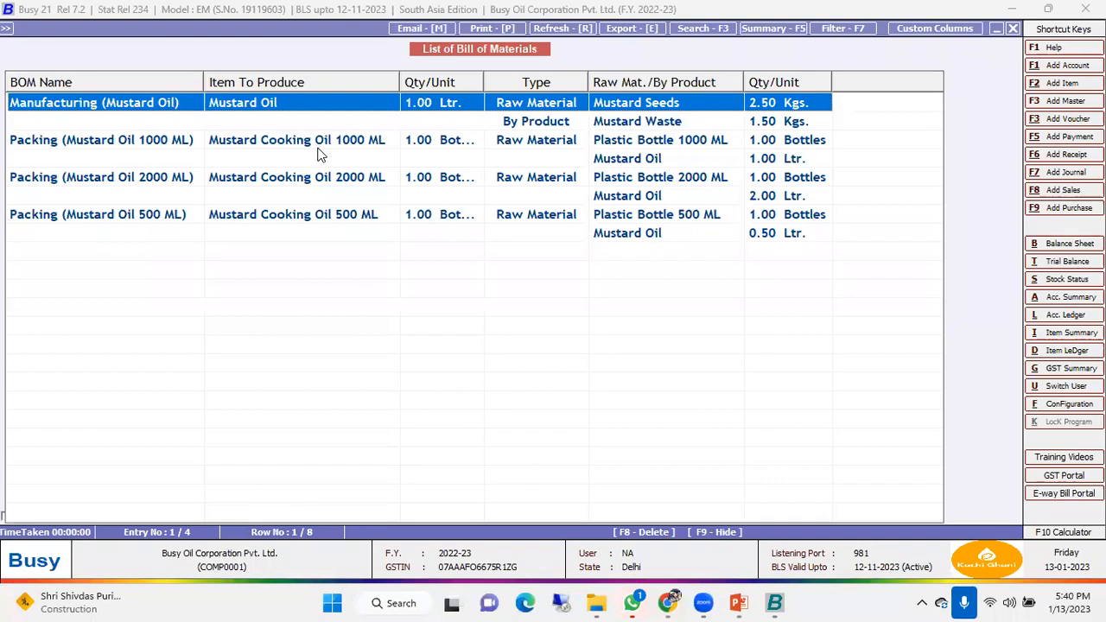
key("Escape")
key("Escape")
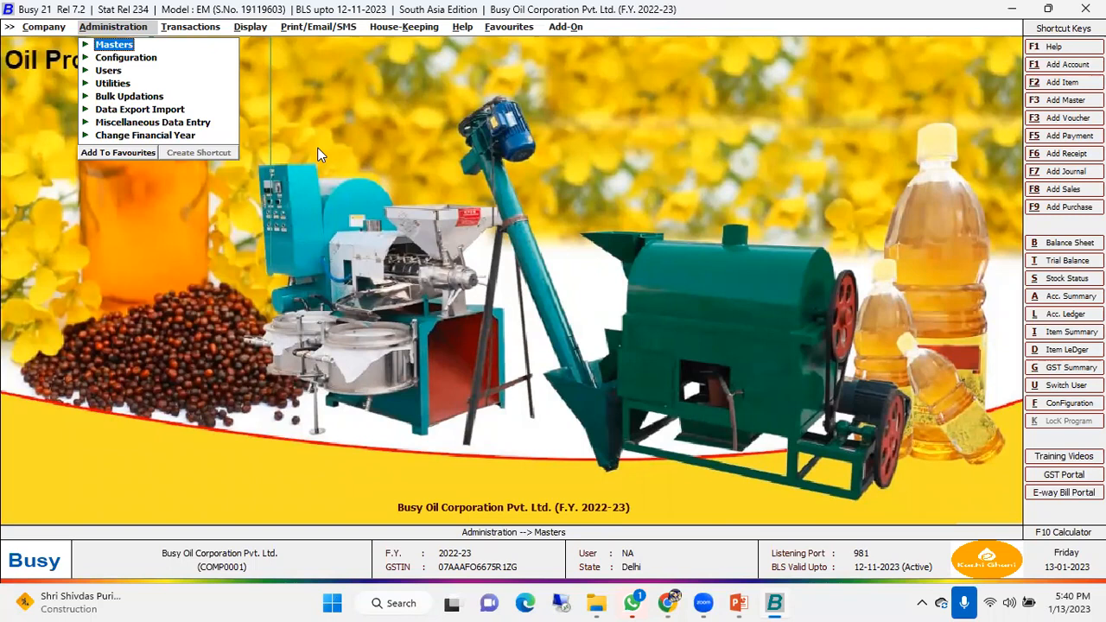
- Generate the list of purchase vouchers for all series from 01-04-2022 to 08-04-2022, shown in main units
key("Right")
key("Down")
key("Down")
key("Down")
key("Right")
key("Down")
key("Return")
key("Return")
key("Return")
key("Return")
key("Return")
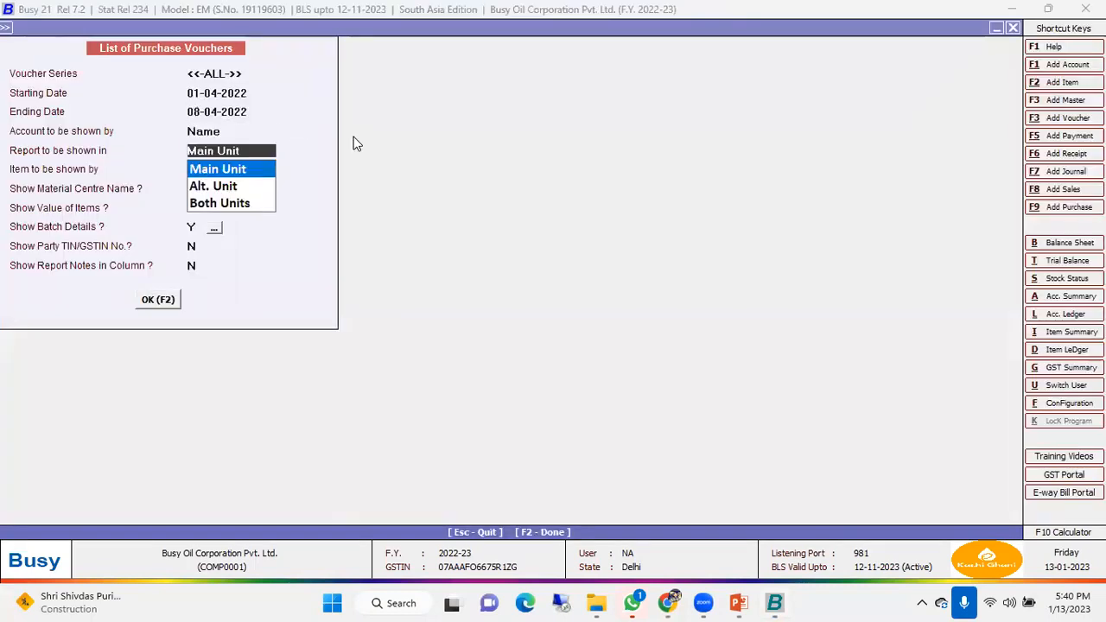
key("F2")
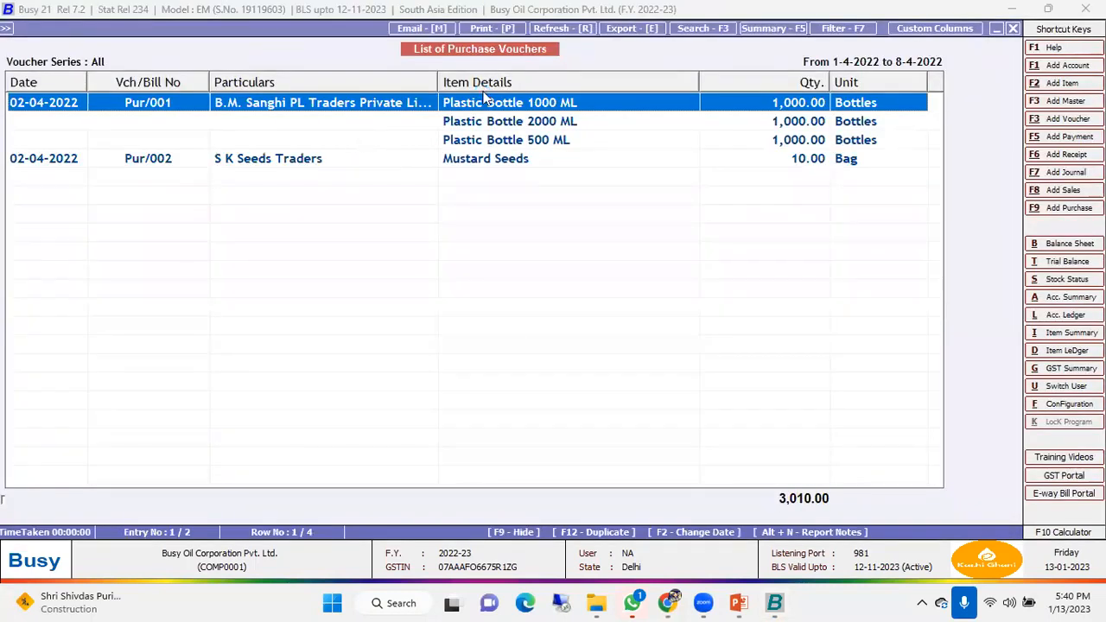
- Open the plastic bottle purchase voucher of 02-04-2022 and review its date, purchase type, party and material centre
key("Return")
key("Return")
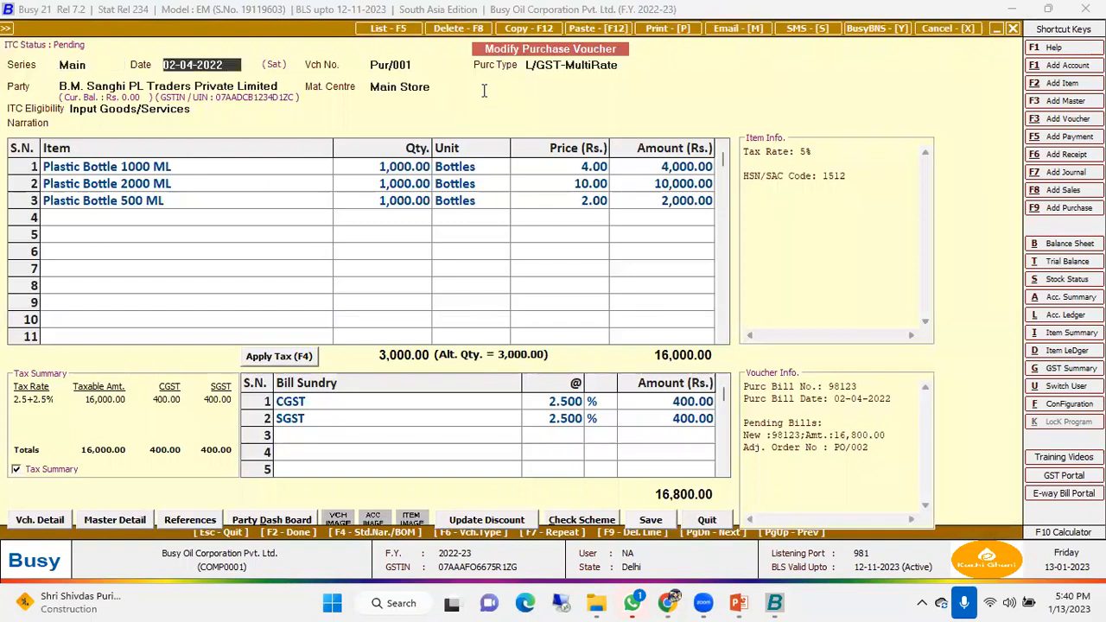
key("Return")
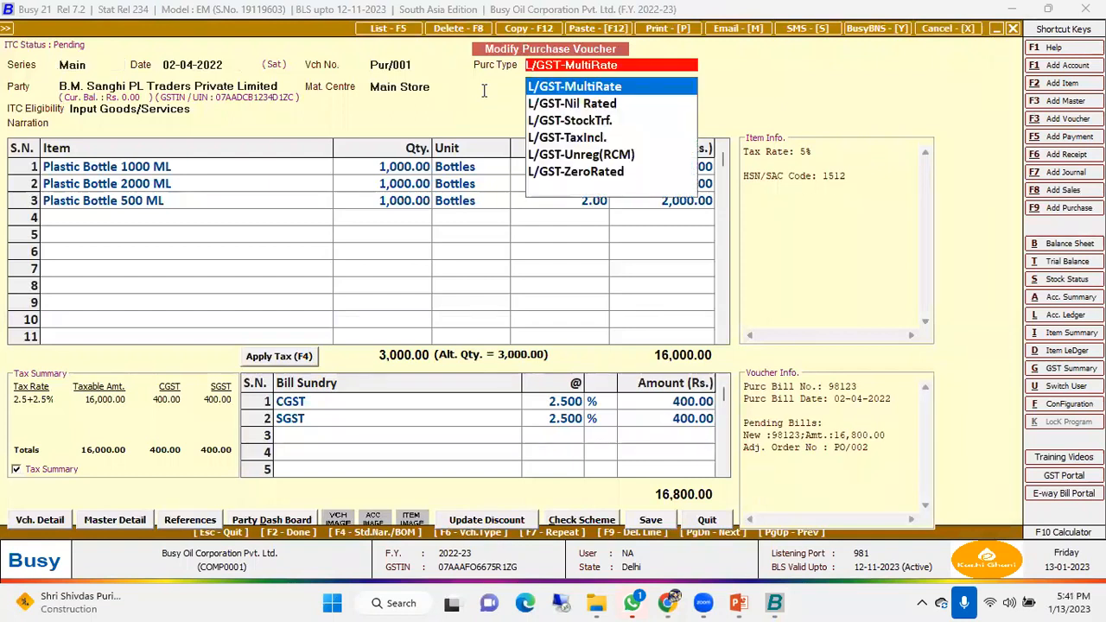
key("Return")
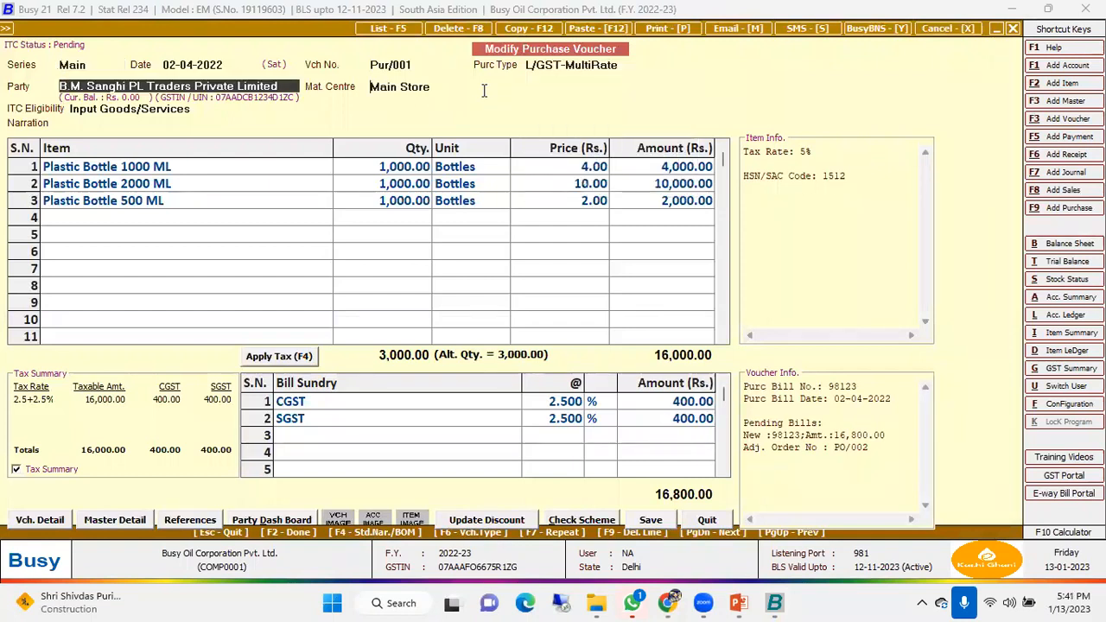
key("Return")
key("Return")
key("Return")
- Review the plastic bottle item lines with their quantities, units and prices in the open purchase voucher, and quit it
key("Down")
key("Down")
key("Up")
key("Up")
key("Return")
key("Return")
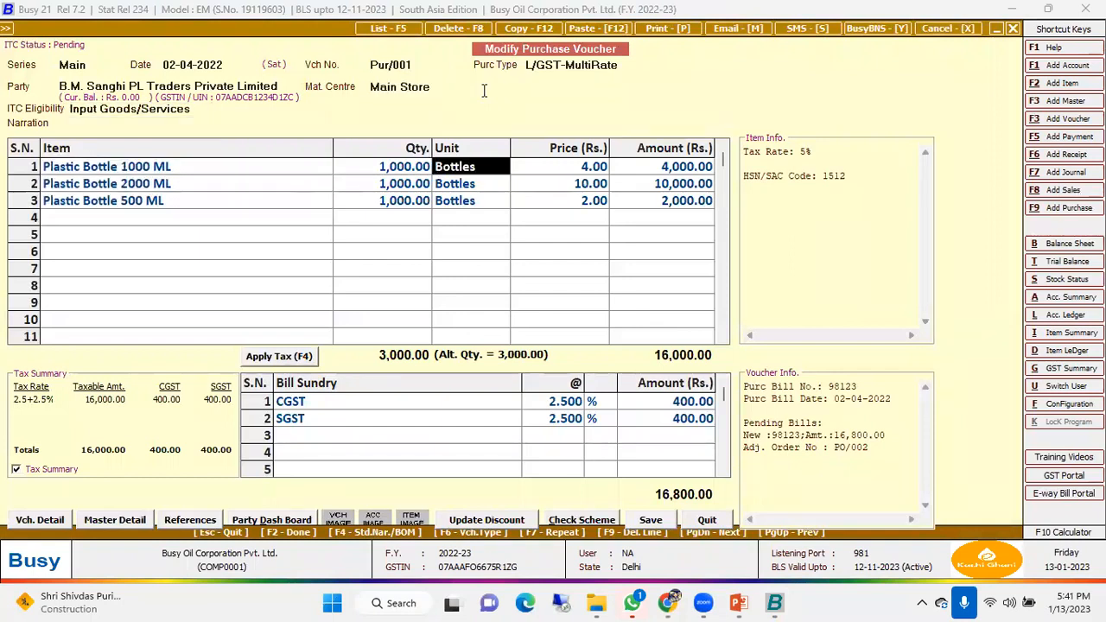
key("Return")
key("Return")
key("Return")
key("Return")
key("Return")
key("Return")
key("Return")
key("Return")
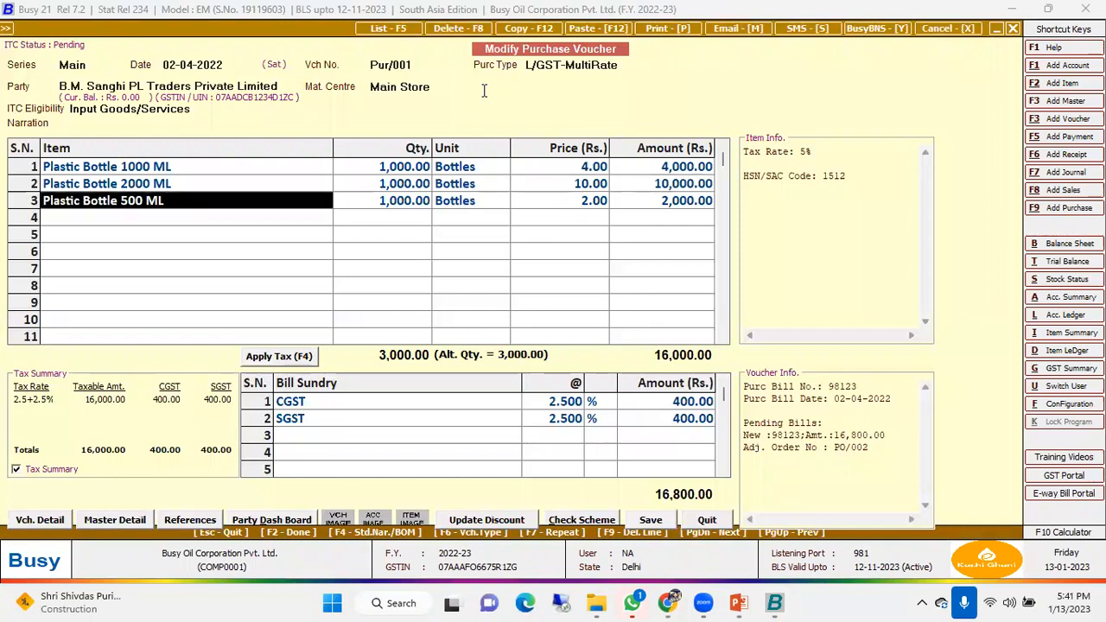
key("Escape")
key("Return")
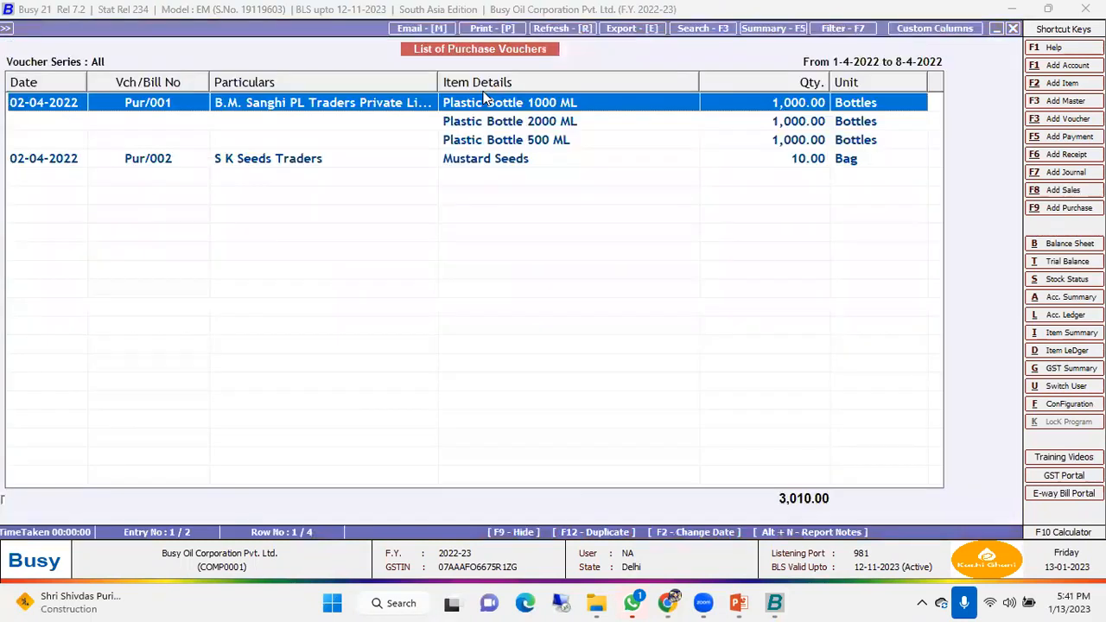
- Open the S K Seeds Traders purchase voucher for Mustard Seeds, review its fields, and close it and the voucher list
key("Down")
key("Return")
key("Return")
key("Return")
key("Return")
key("Return")
key("Return")
key("Return")
key("Return")
key("Return")
key("Return")
key("Return")
key("Return")
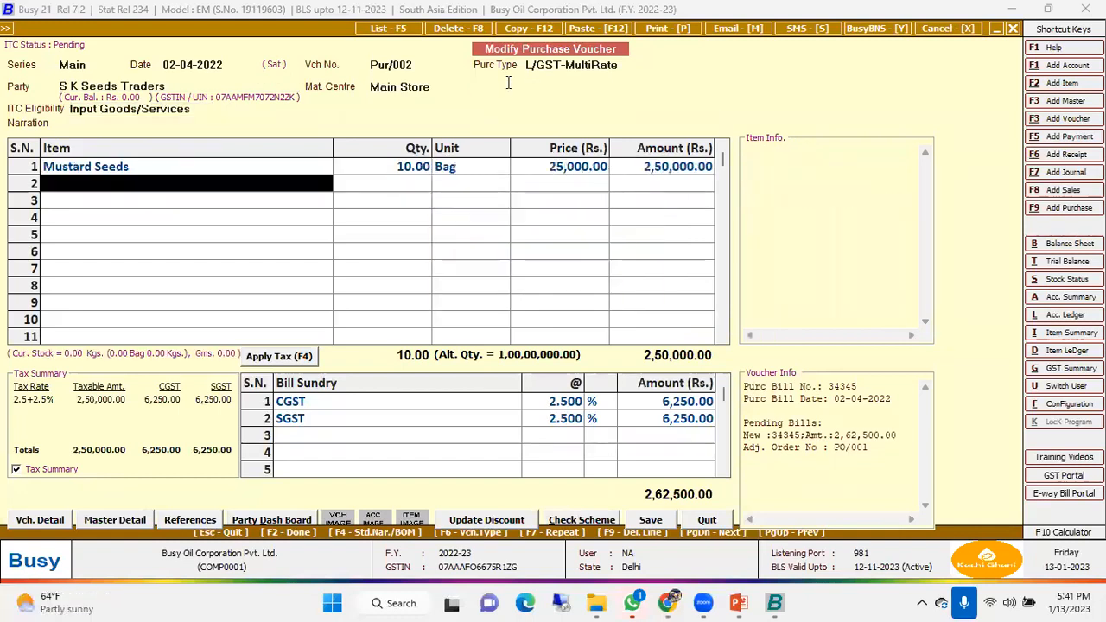
key("Escape")
key("y")
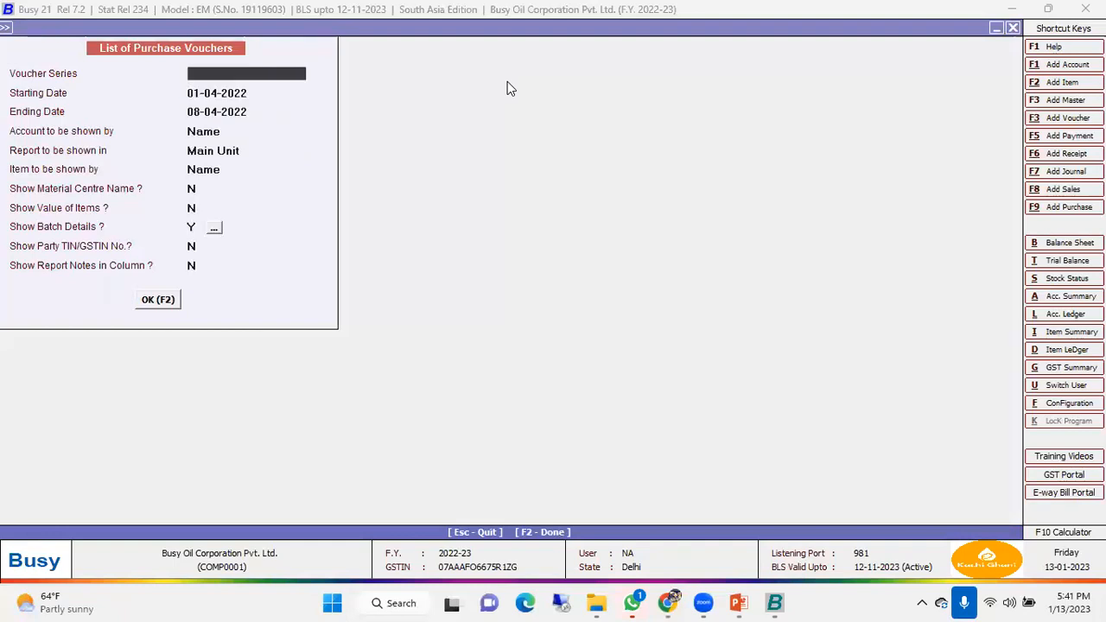
key("Escape")
key("Escape")
key("Escape")
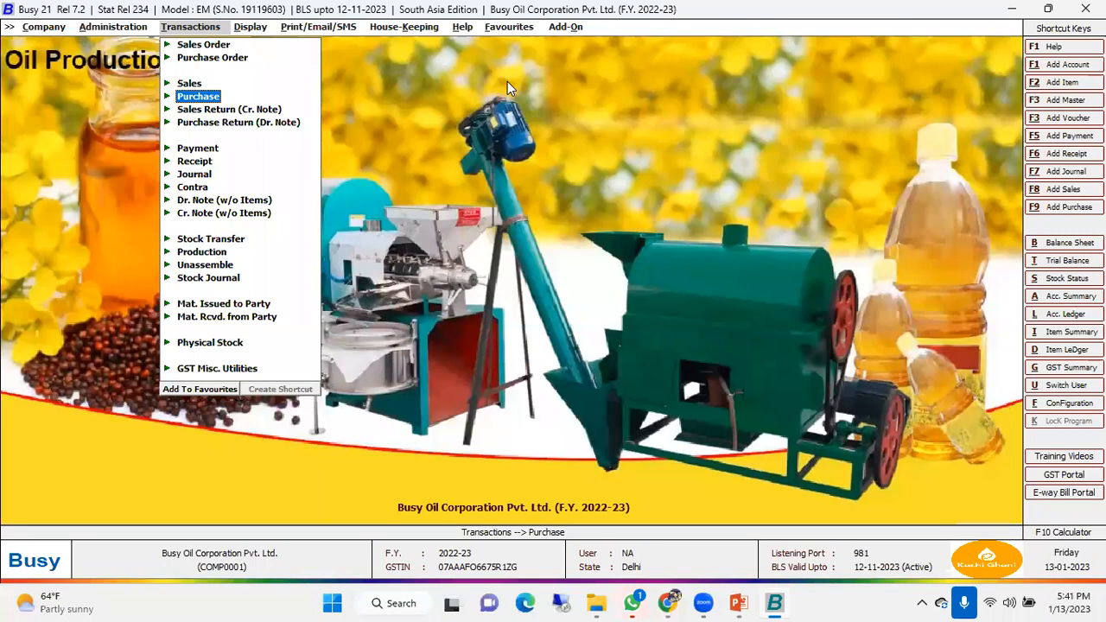
- Open the Production Planning report from the production reports
key("Right")
key("Down")
key("Down")
key("Down")
key("Down")
key("Down")
key("Down")
key("Down")
key("Down")
key("Down")
key("Down")
key("Down")
key("Down")
key("Down")
key("Down")
key("Down")
key("Down")
key("Down")
key("Down")
key("Down")
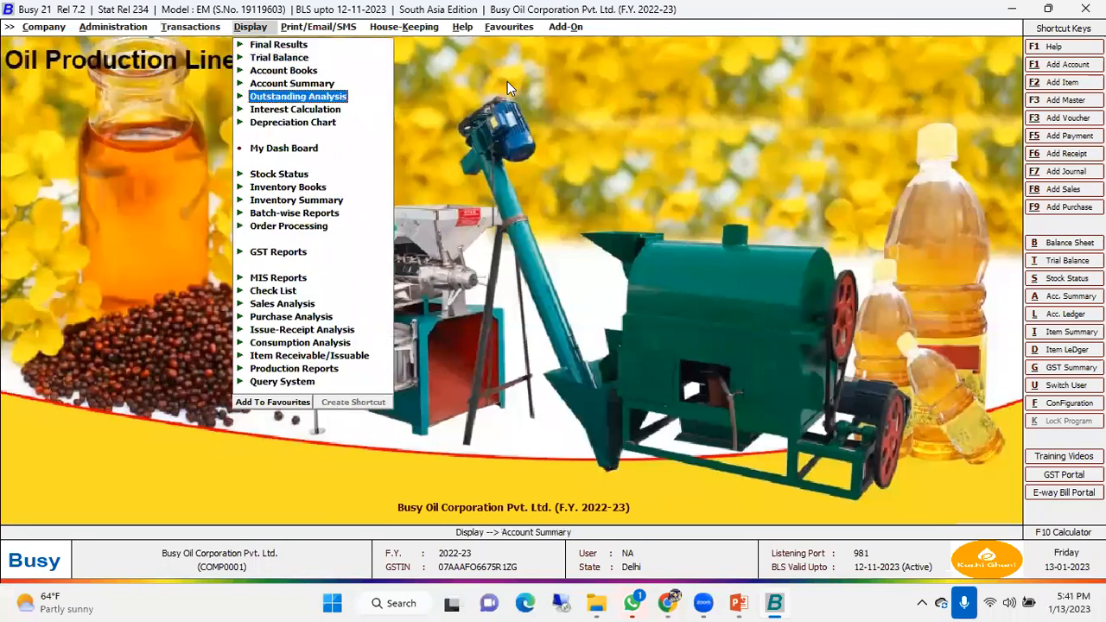
key("Down")
key("Down")
key("Return")
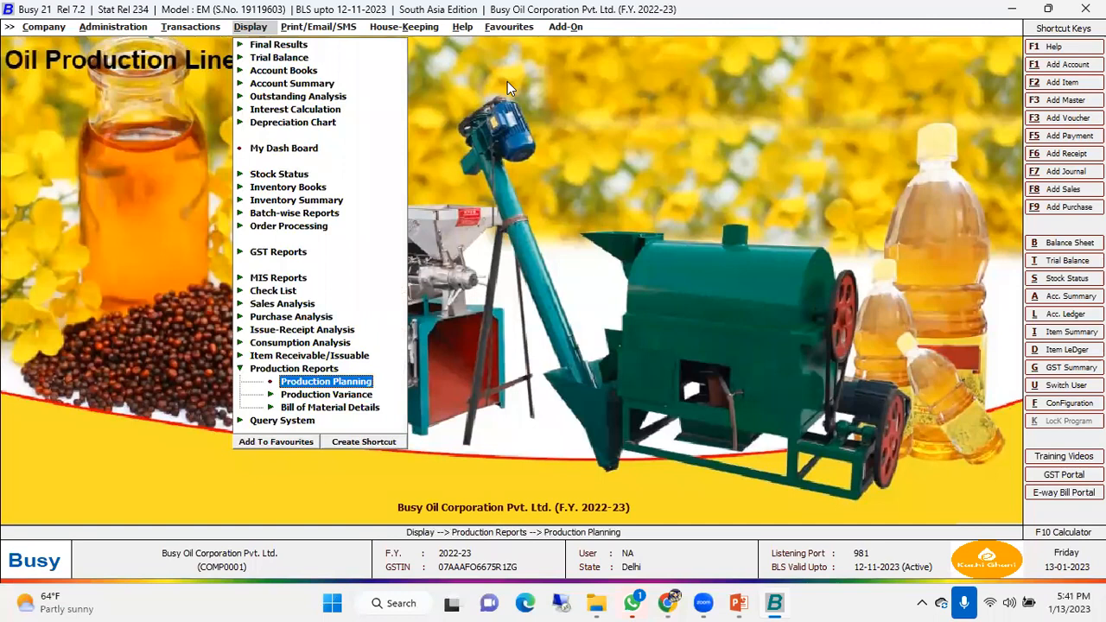
key("Return")
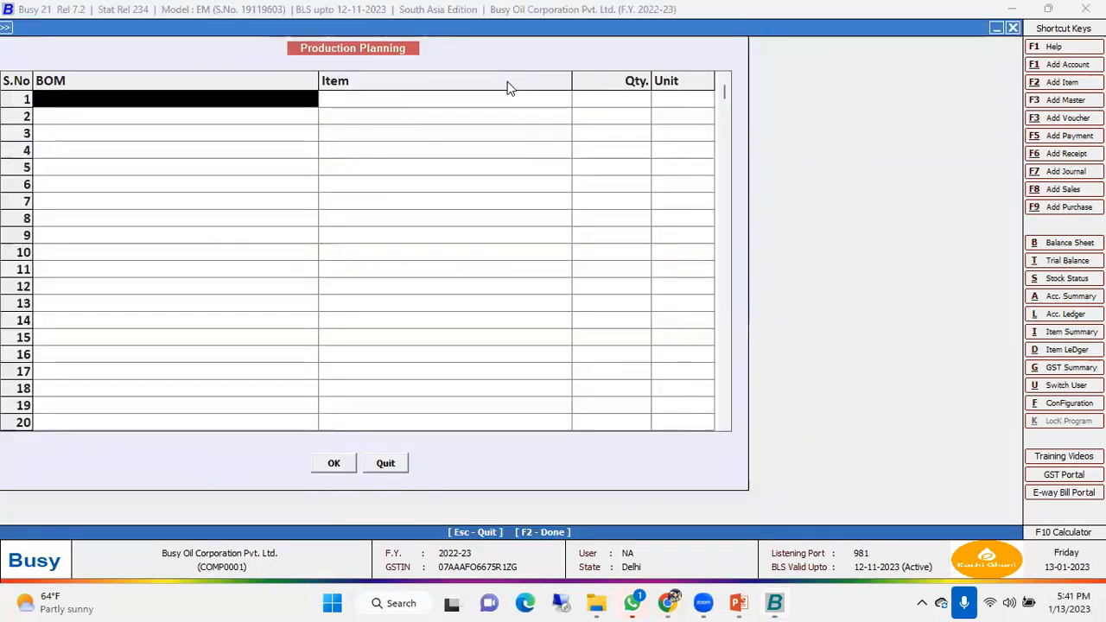
- Add the Packing (Mustard Oil 1000 ML) BOM to the production plan with a quantity of 10,000 bottles
key("Return")
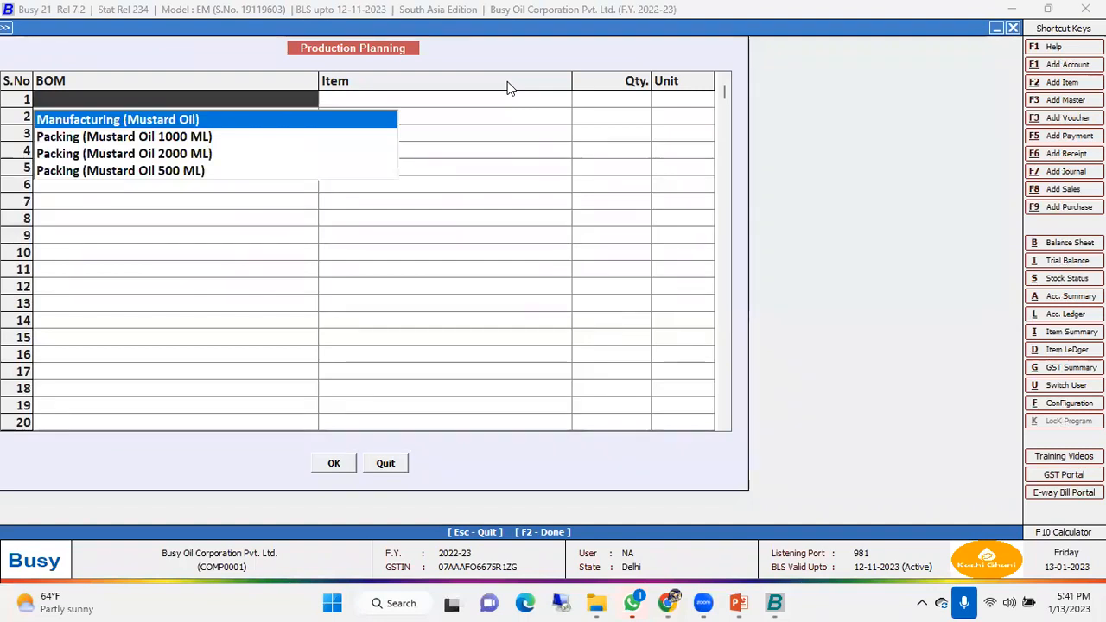
key("Down")
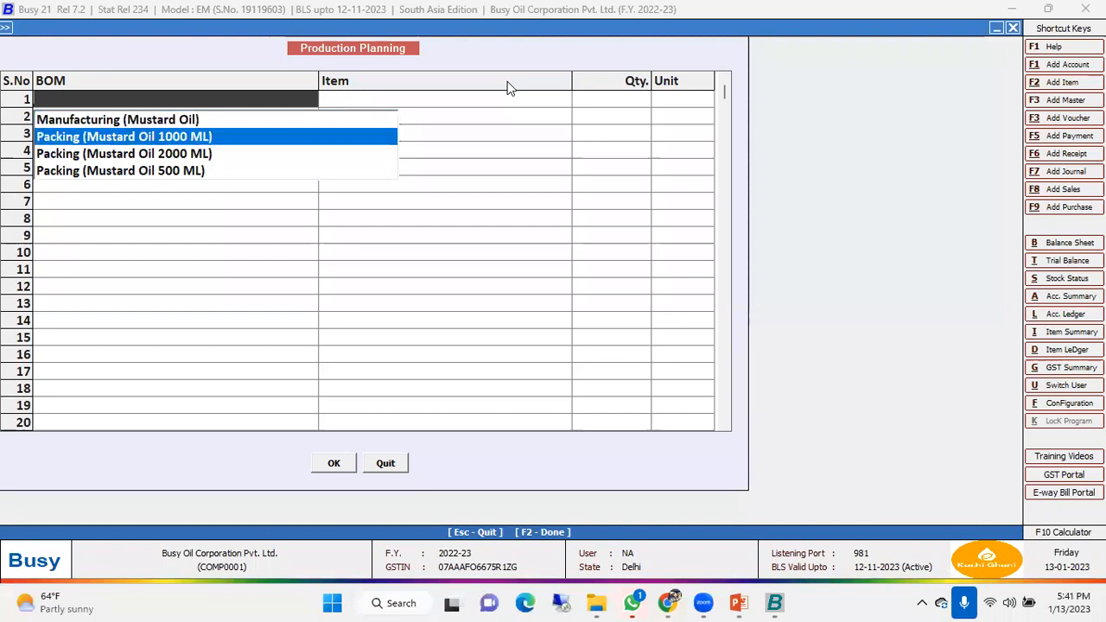
key("Return")
type("10000")
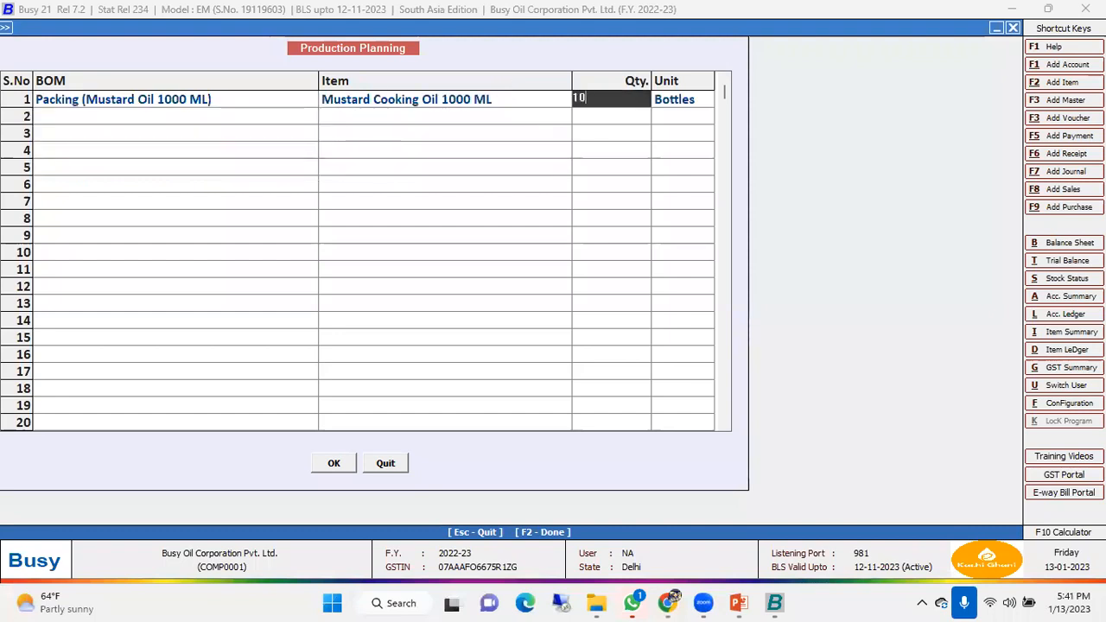
key("Return")
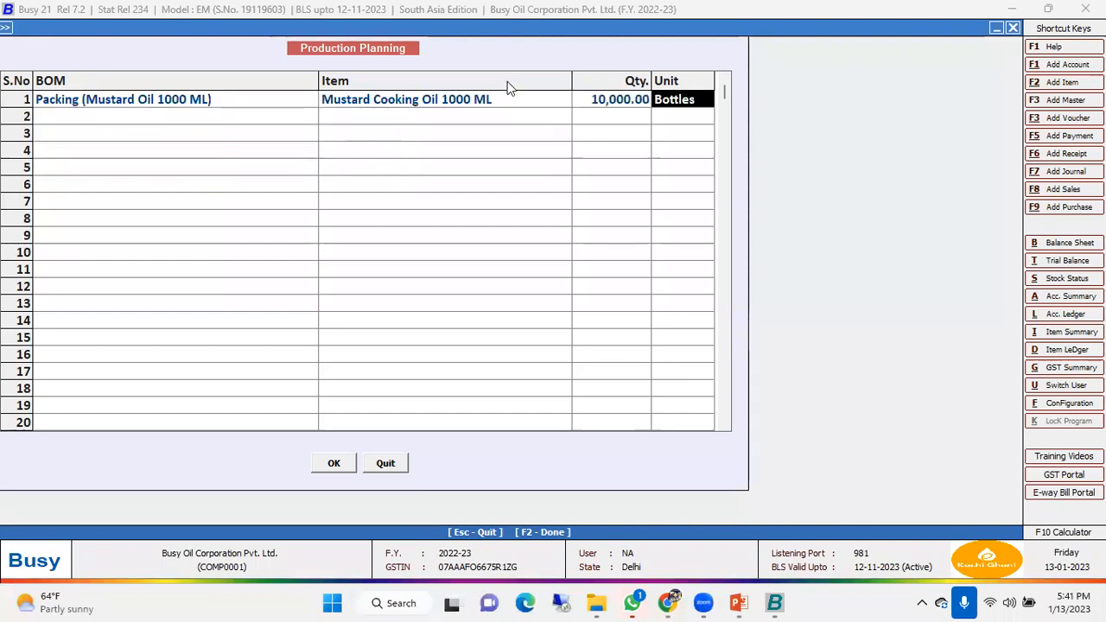
- Add the Packing (Mustard Oil 2000 ML) BOM to the production plan with a quantity of 10,000 bottles
key("Return")
key("Down")
key("Return")
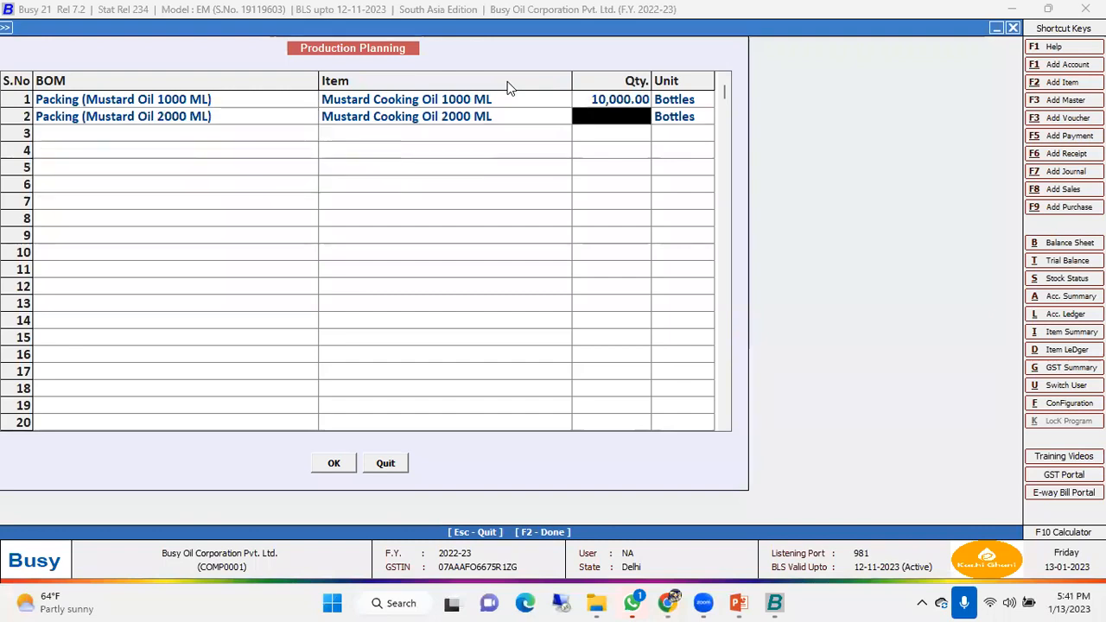
type("10,0")
type("0000")
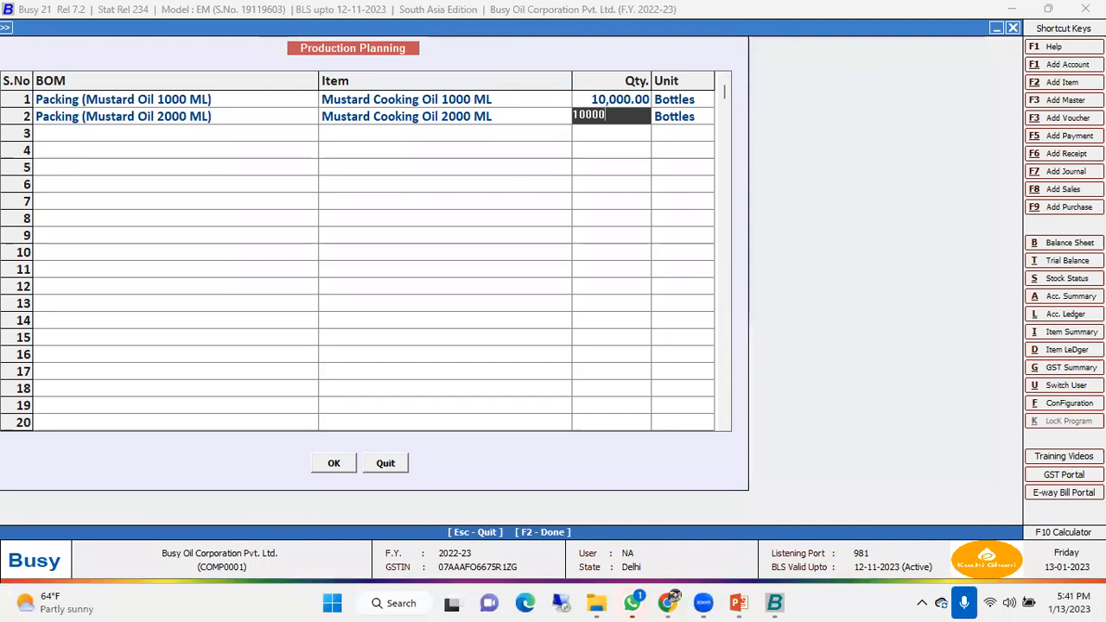
key("Return")
key("Return")
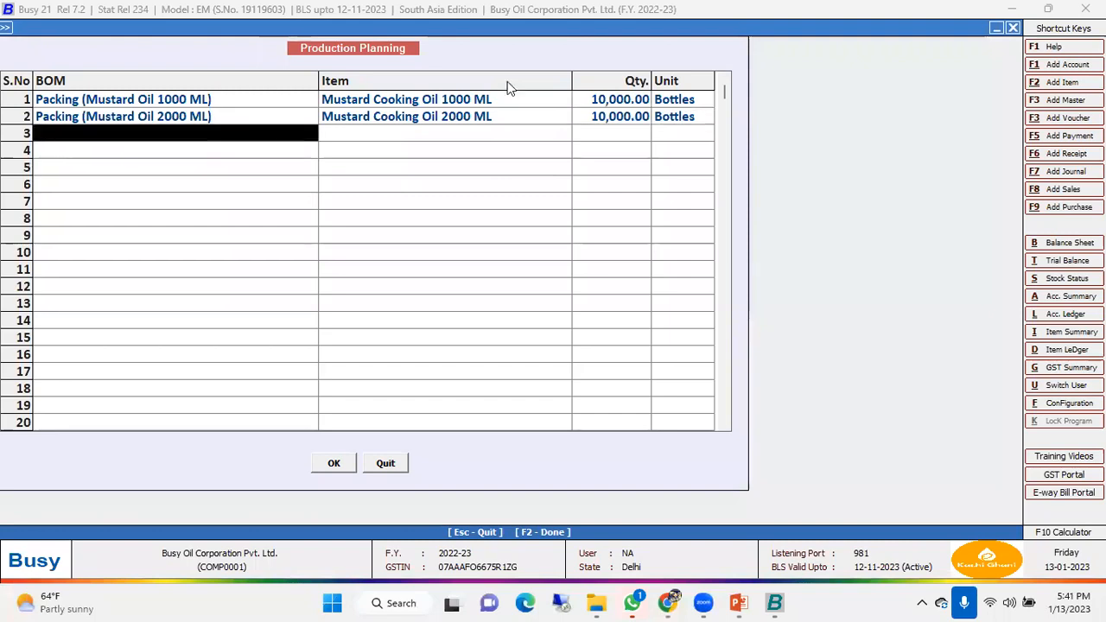
key("Up")
key("Right")
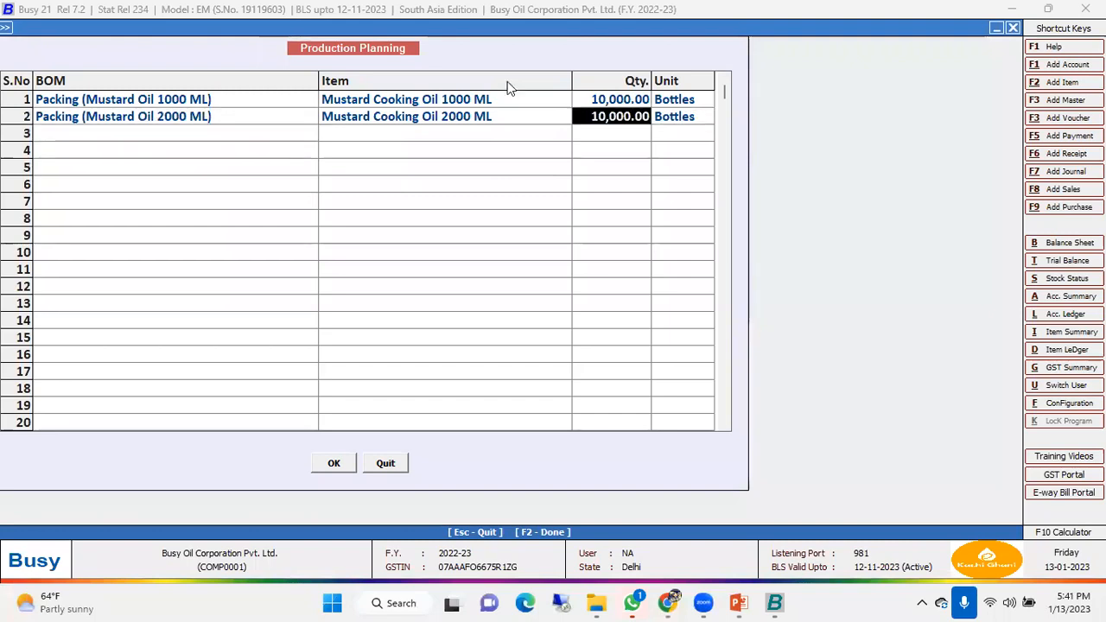
- Generate the planning report for all material centres as on 08-04-2022, considering multiple level BOM and without item values or pending orders
left_click(343, 463)
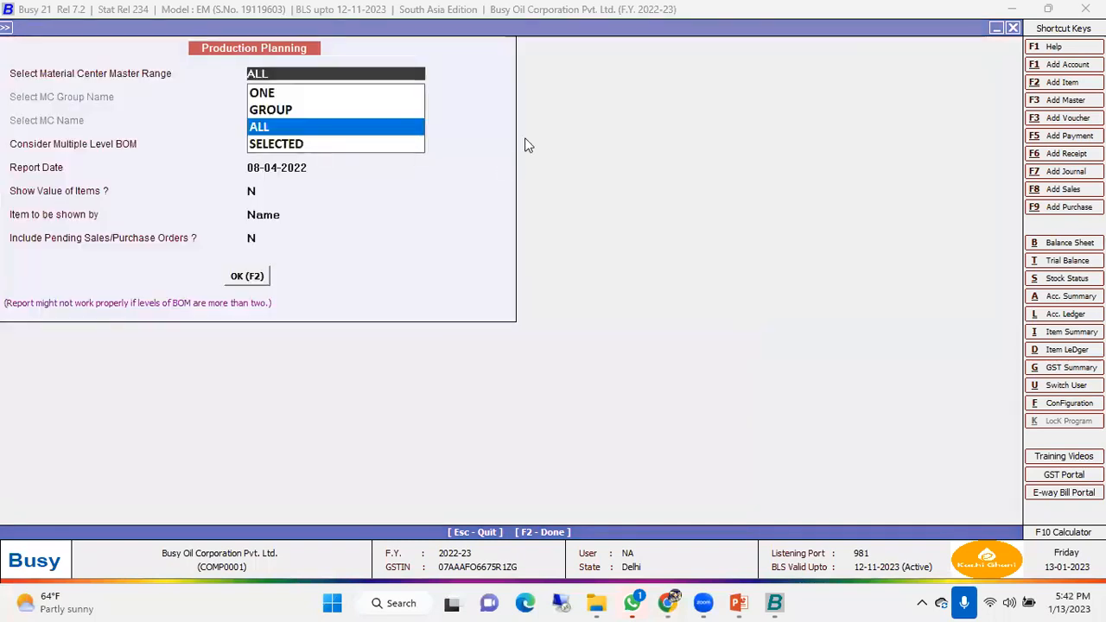
key("Return")
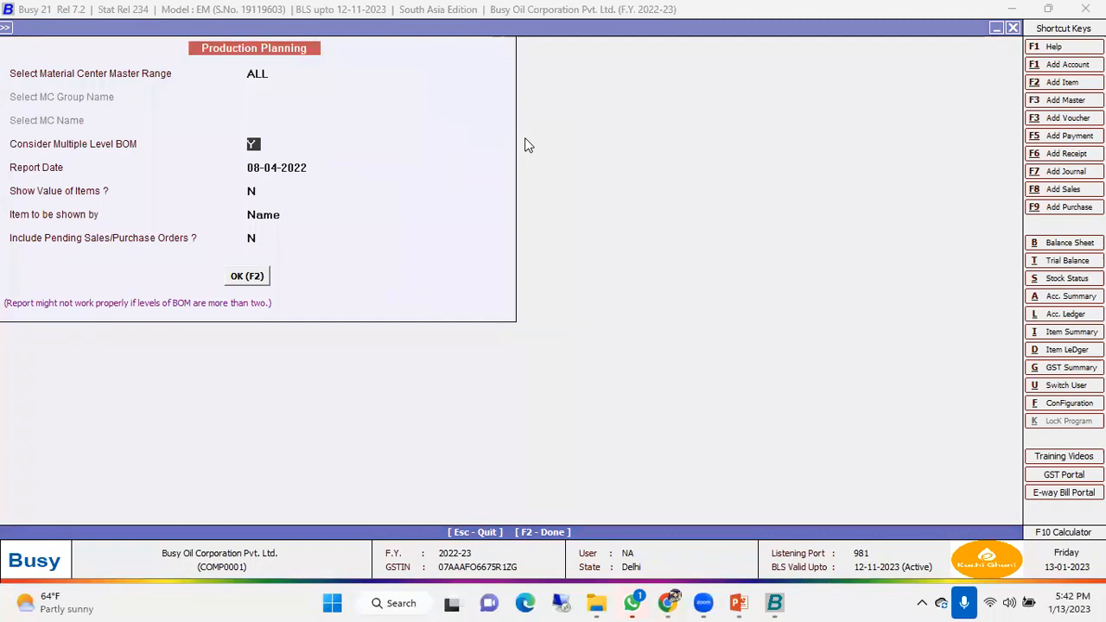
key("Return")
key("Return")
key("Return")
key("Return")
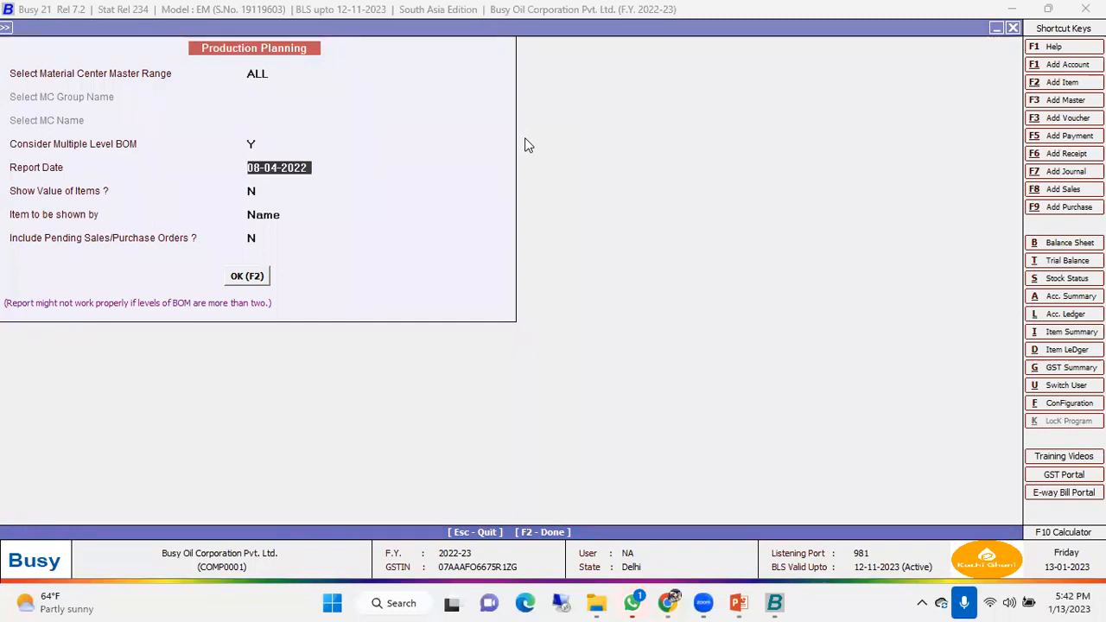
key("Return")
key("Return")
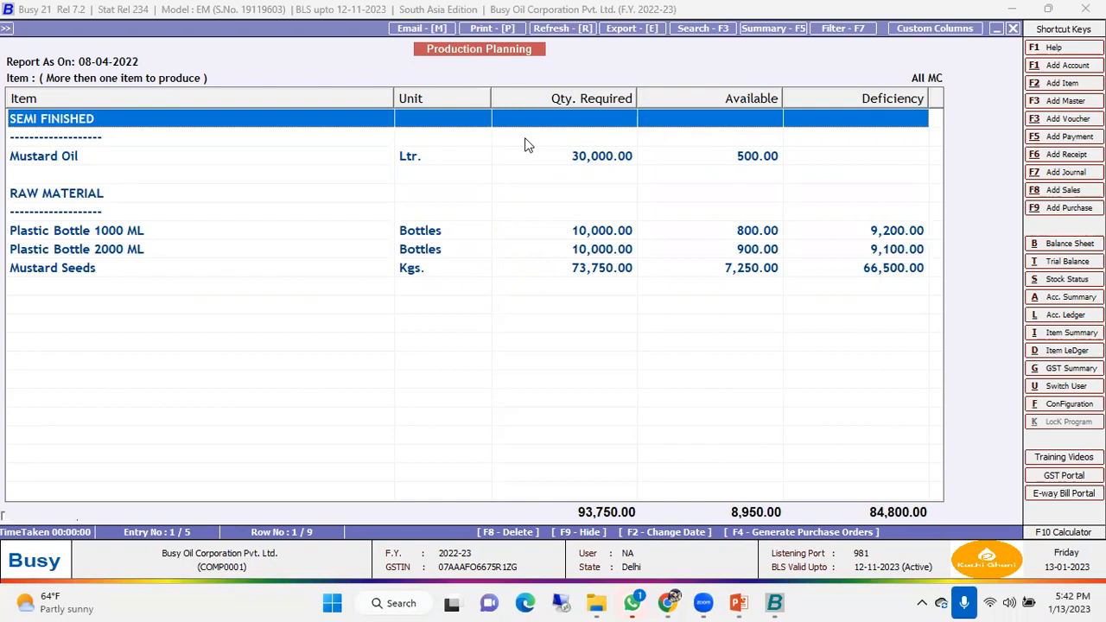
- Examine the required, available and deficient quantities of the plastic bottles and Mustard Seeds in the planning report
key("Down")
key("Down")
key("Down")
key("Down")
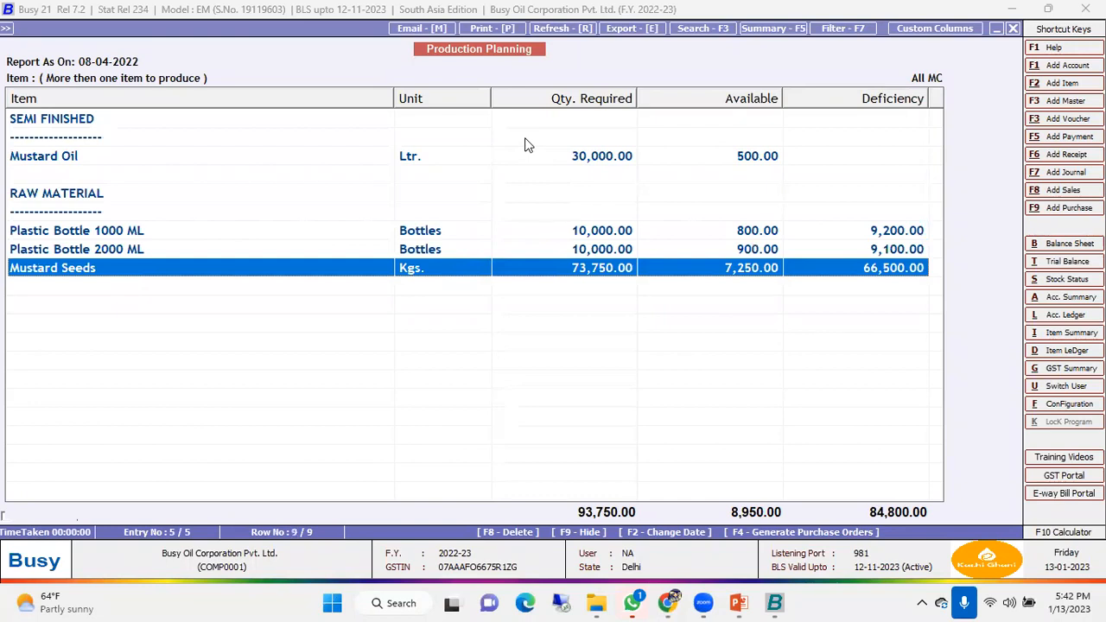
key("Up")
key("Up")
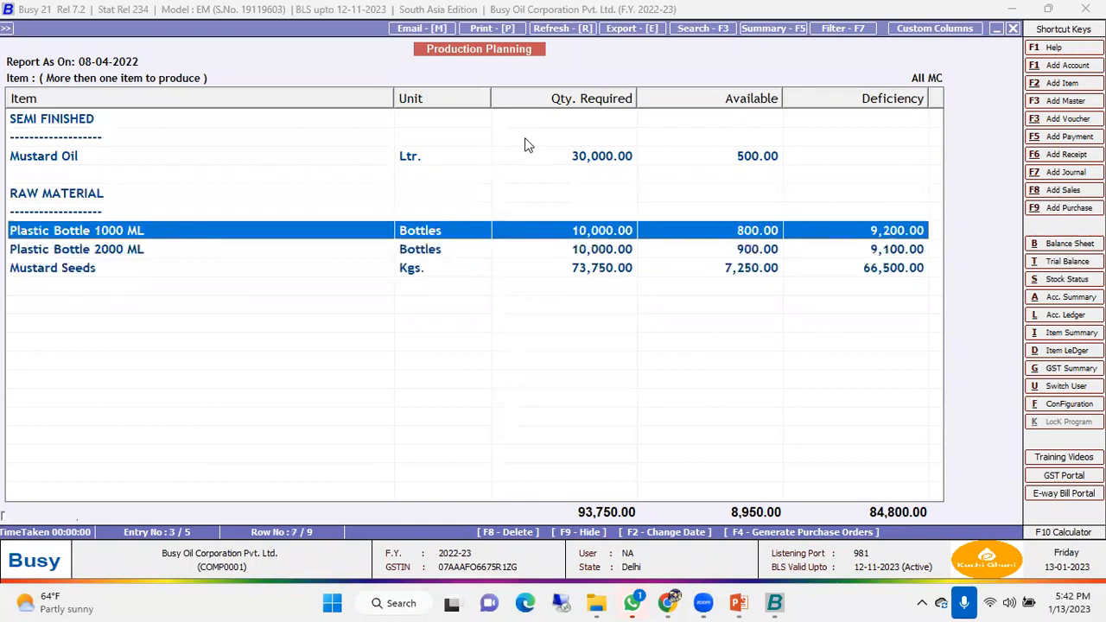
key("Down")
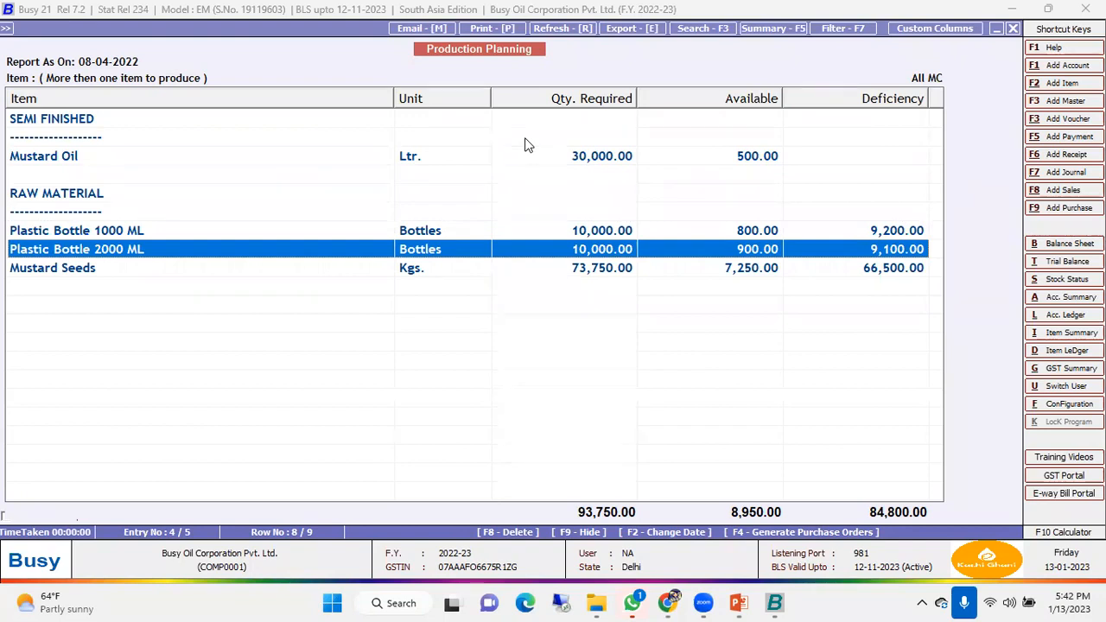
key("Down")
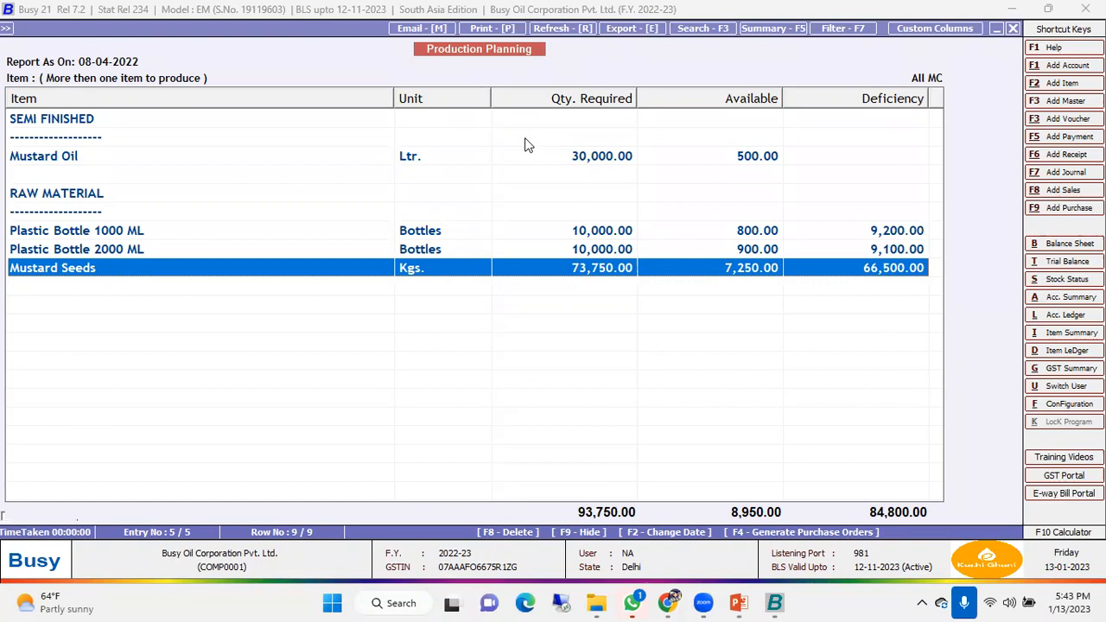
- Generate purchase orders for all items at 100% of the deficiency, excluding items with zero shortage
key("F4")
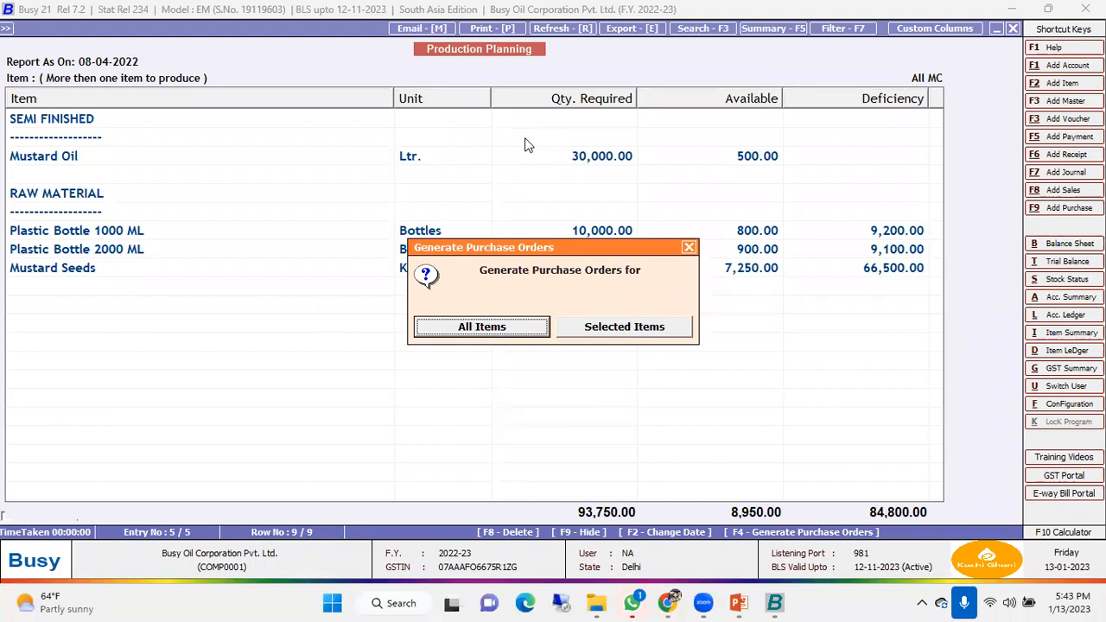
key("Return")
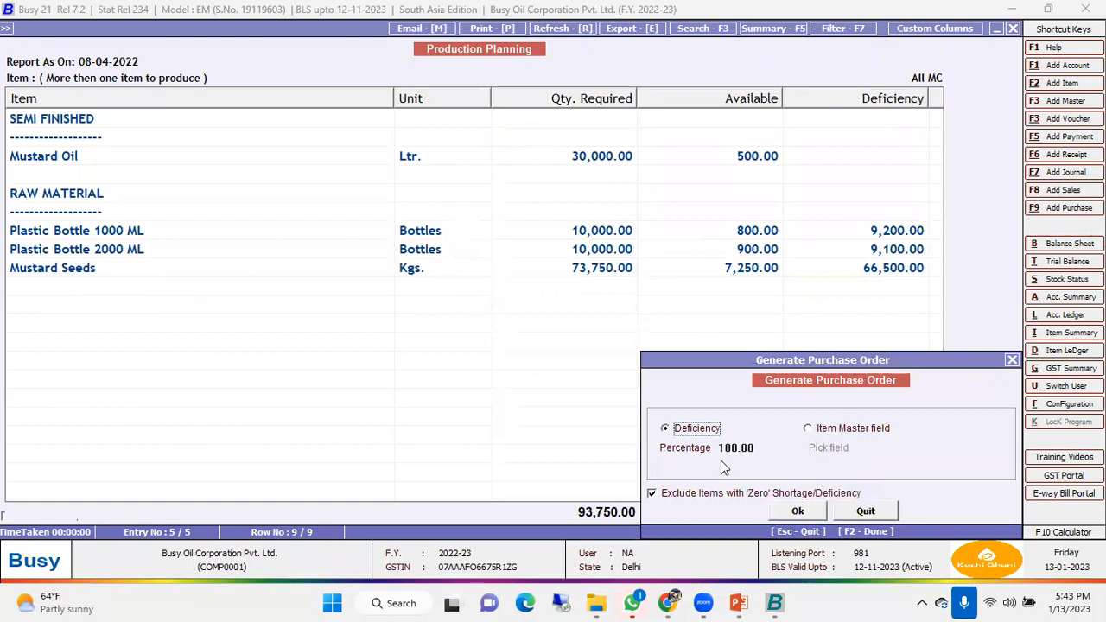
left_click(760, 454)
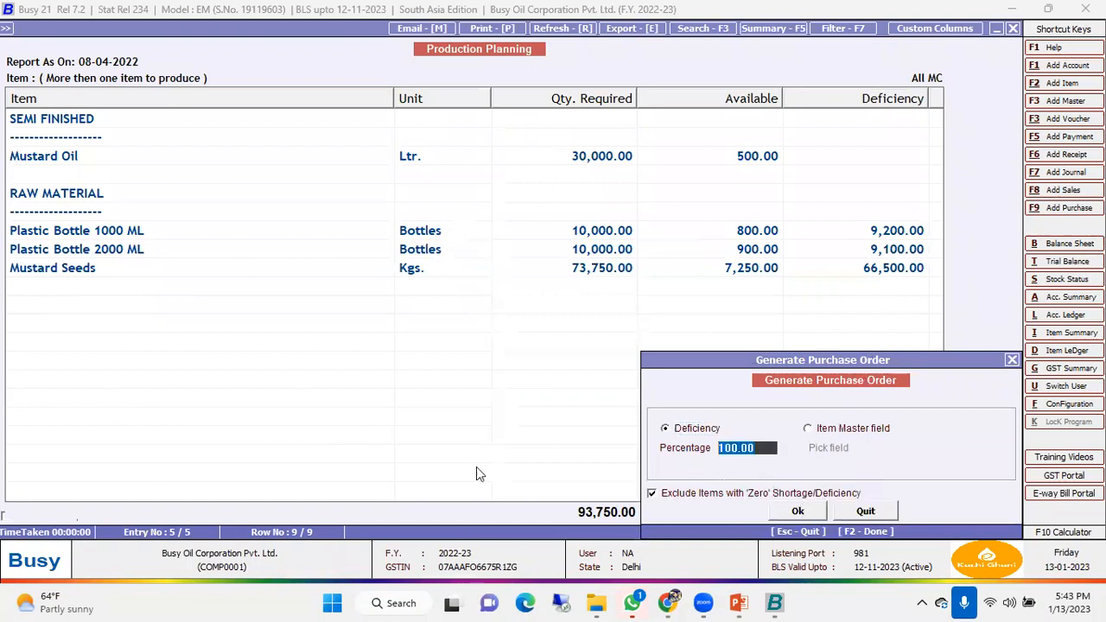
key("Escape")
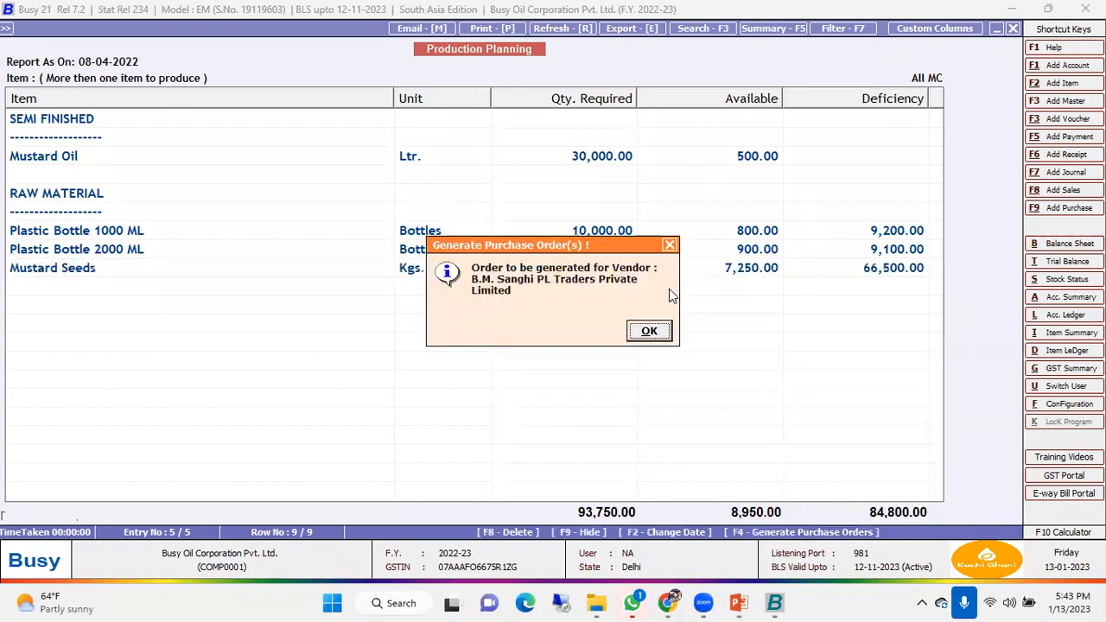
- Review the draft plastic bottle purchase order for B.M. Sanghi PL Traders Private Limited and quit it without saving
left_click(653, 332)
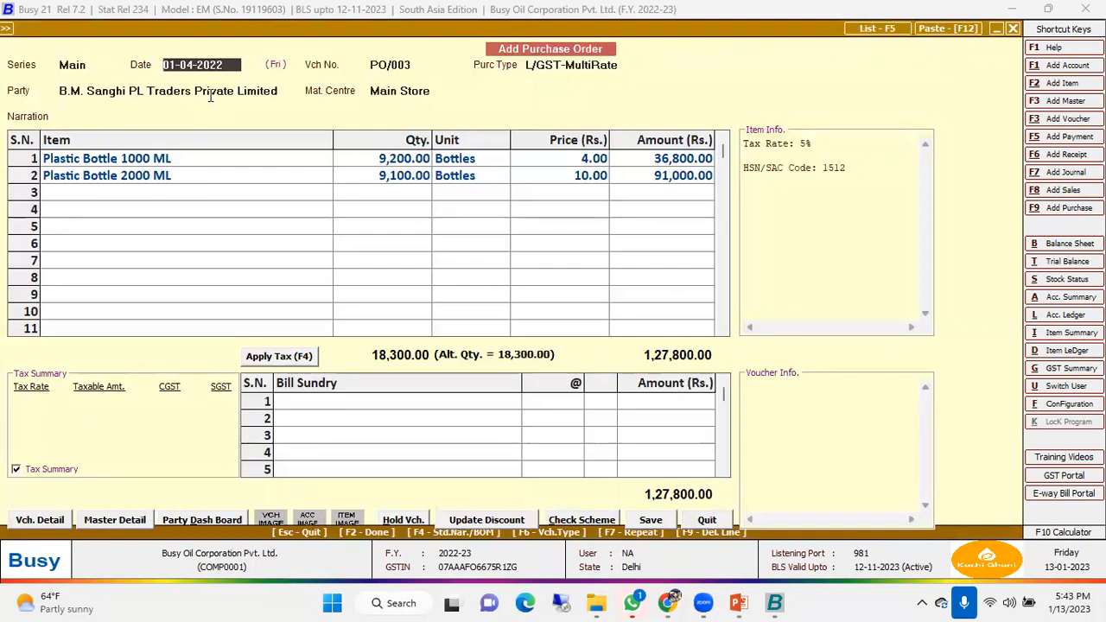
key("Return")
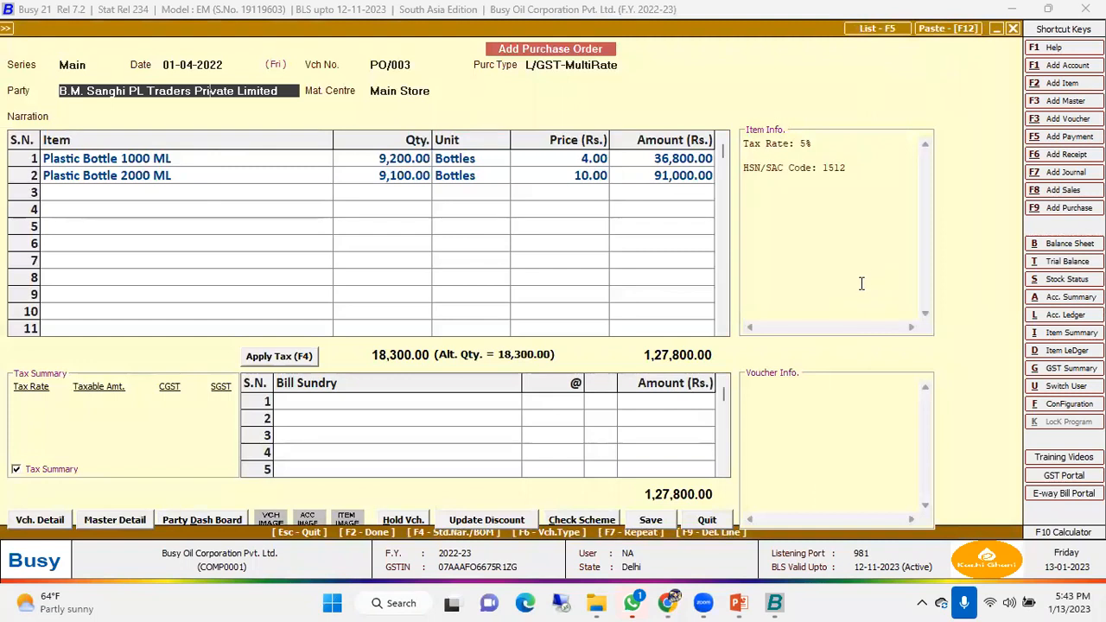
key("Escape")
key("Left")
key("Return")
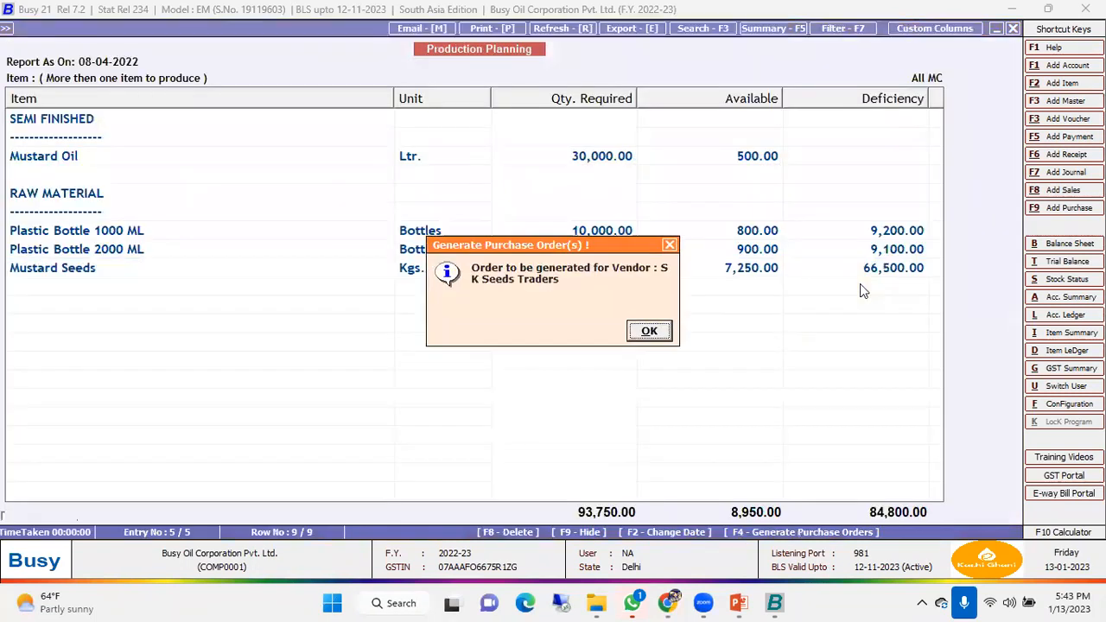
- View the draft Mustard Seeds purchase order for S K Seeds Traders, quit it unsaved and close the planning report
key("Return")
key("Return")
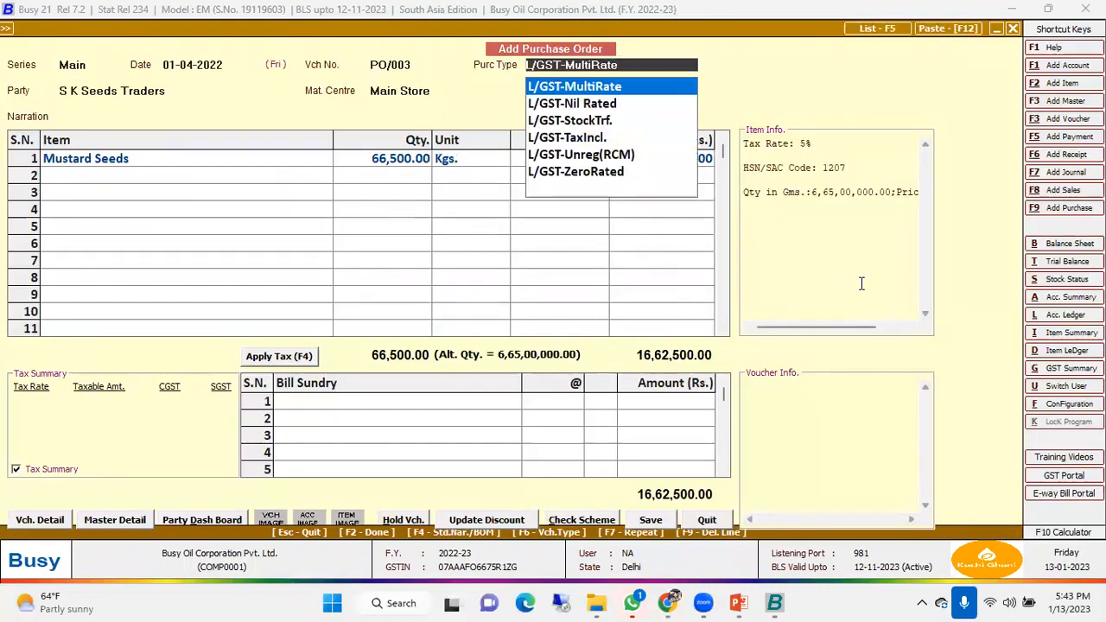
key("Escape")
key("Escape")
key("Escape")
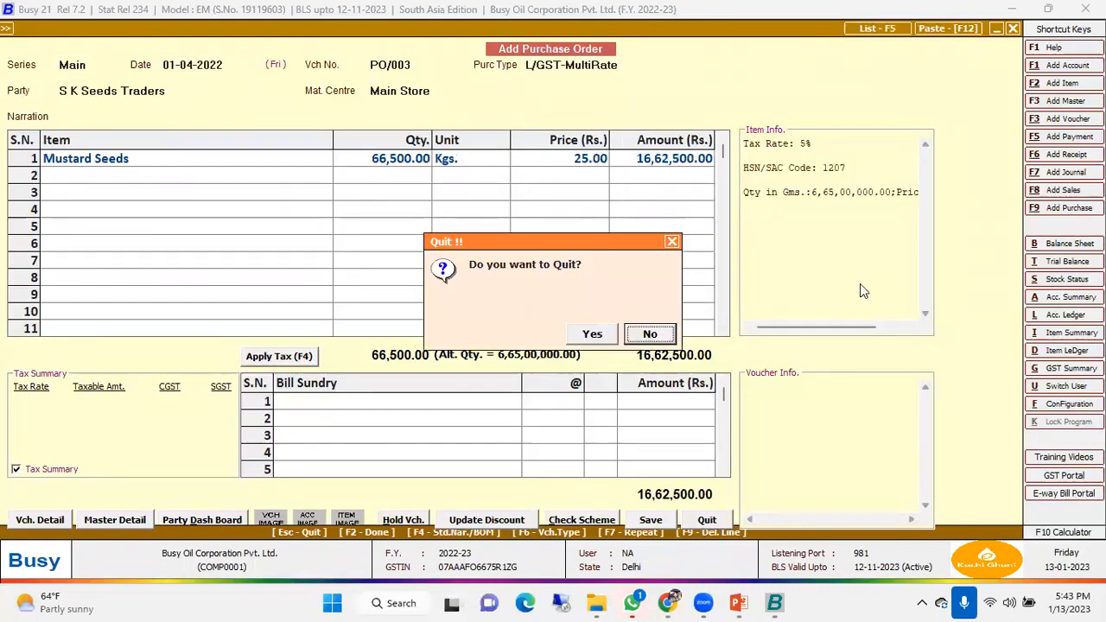
key("Left")
key("Return")
key("Escape")
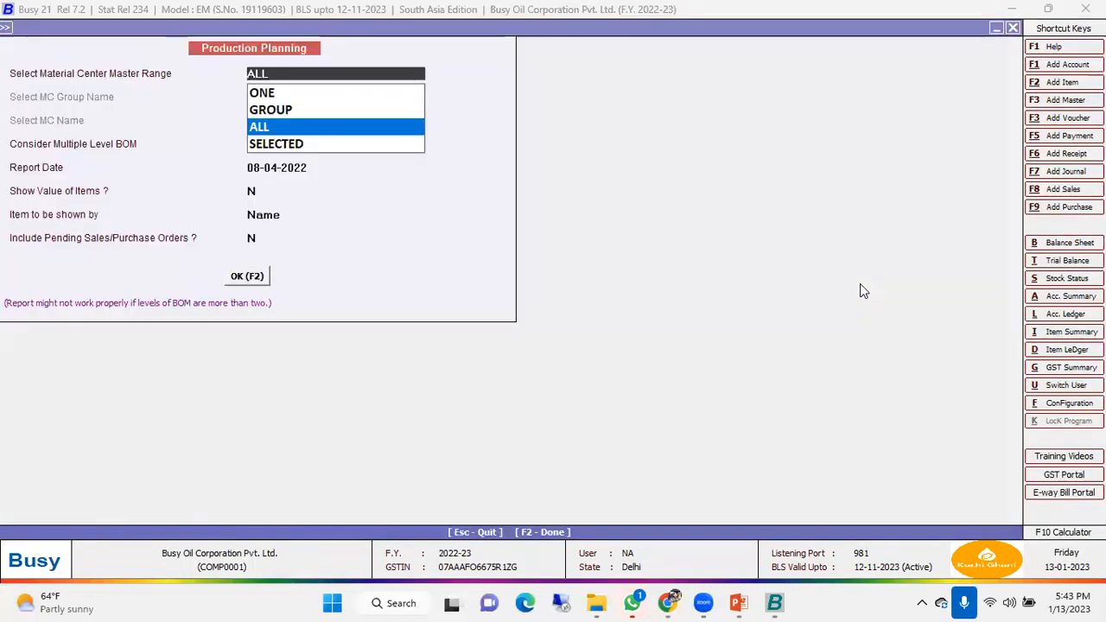
- Set the planned quantity of Mustard Cooking Oil 1000 ML to 100 bottles in the production planning list
key("Return")
key("F2")
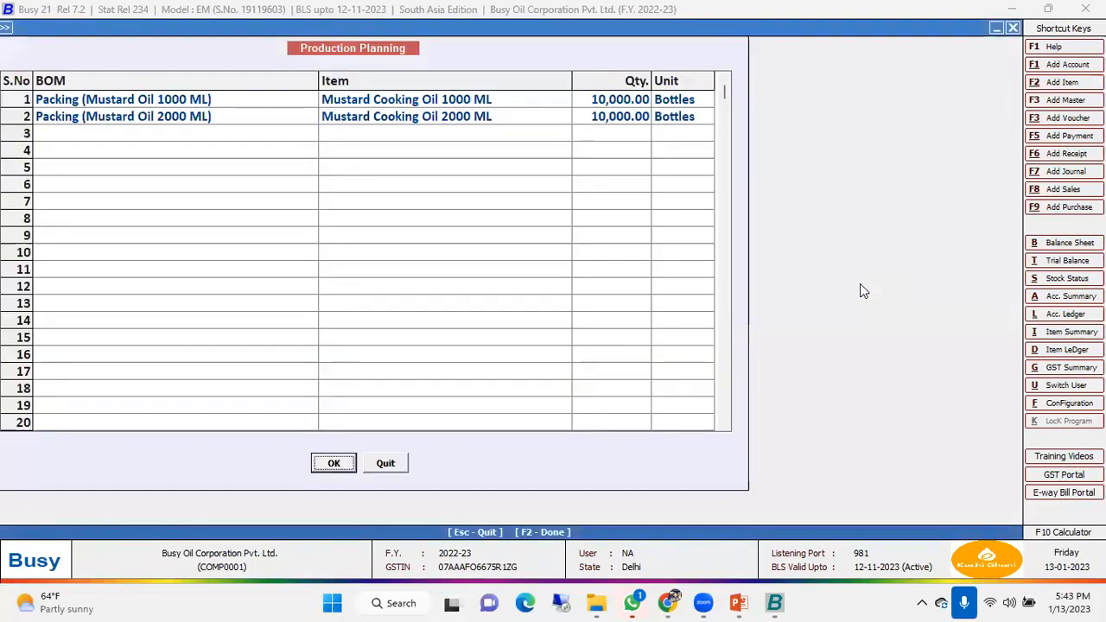
left_click(609, 103)
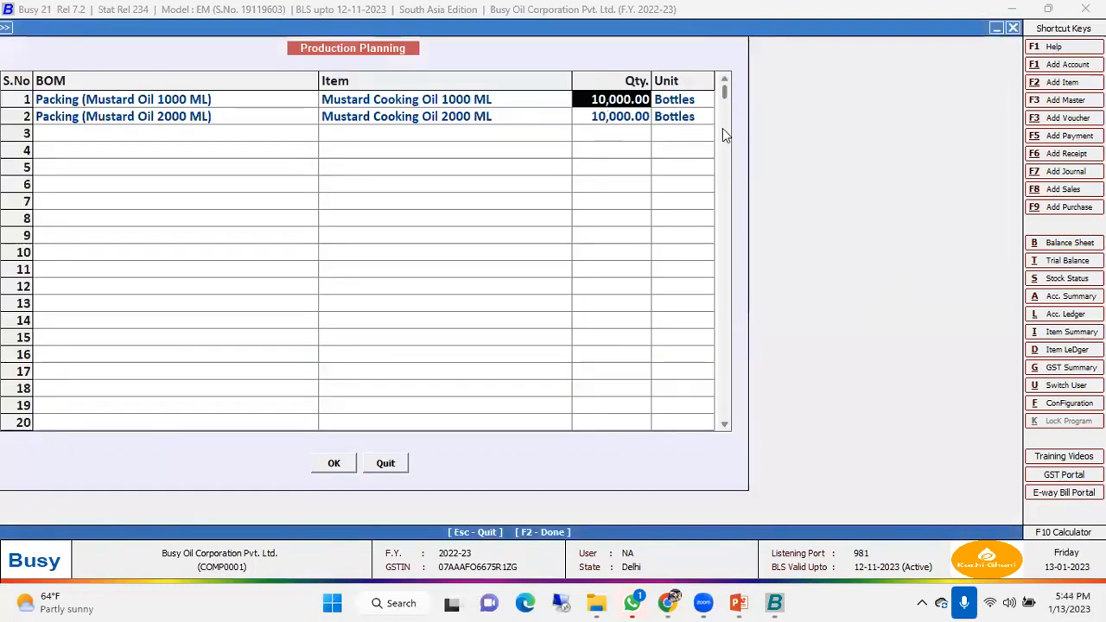
type("100")
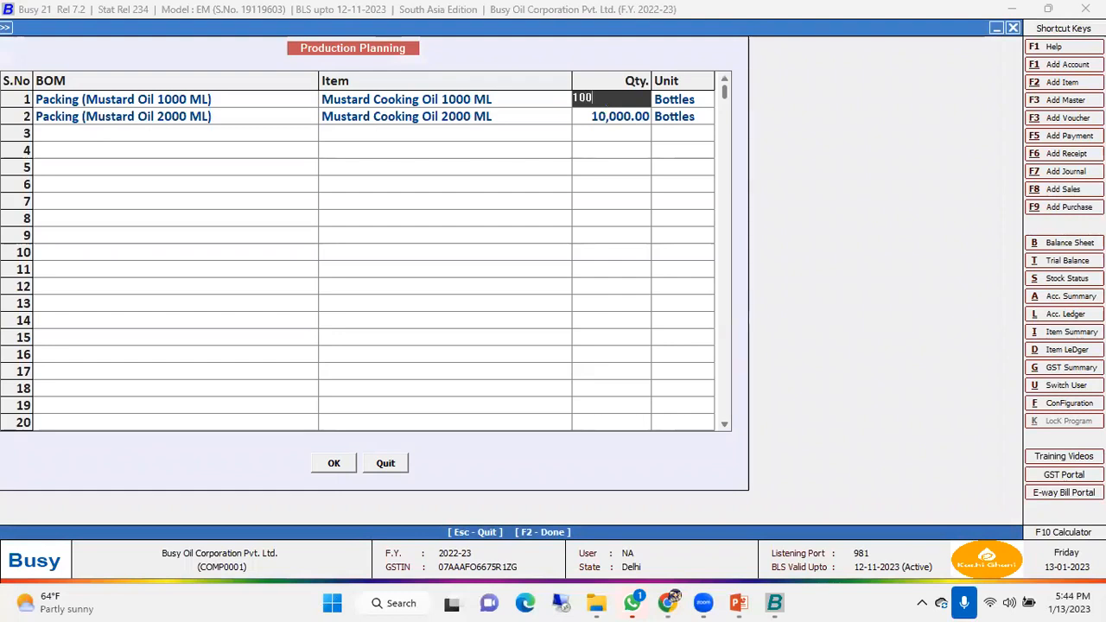
key("Return")
key("Down")
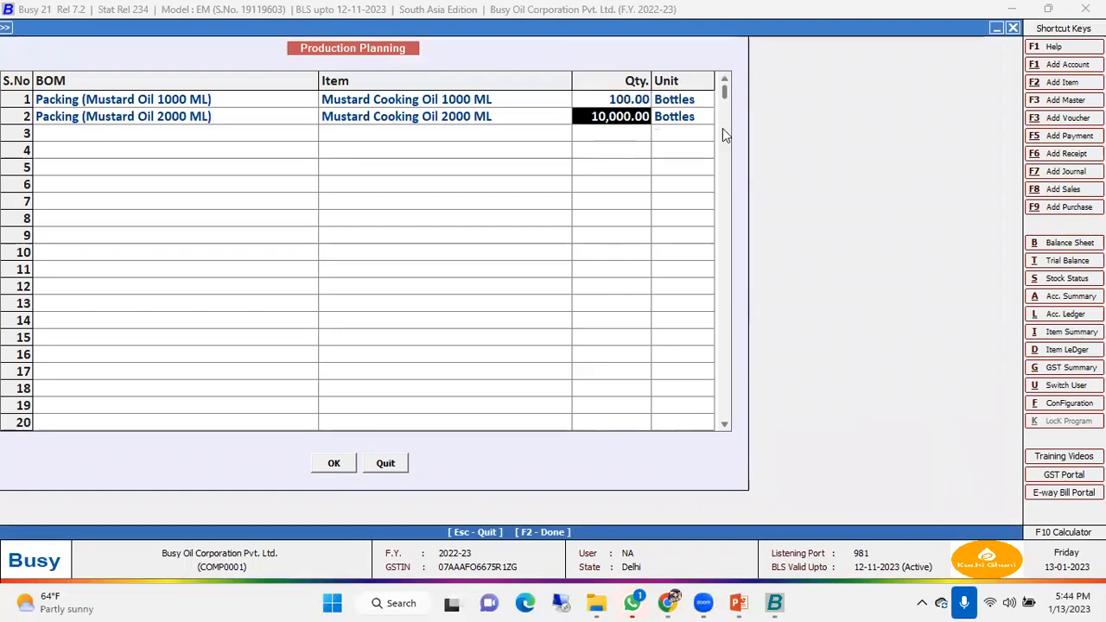
- Remove the Packing (Mustard Oil 2000 ML) line from the production plan and accept the item list
key("F9")
left_click(296, 98)
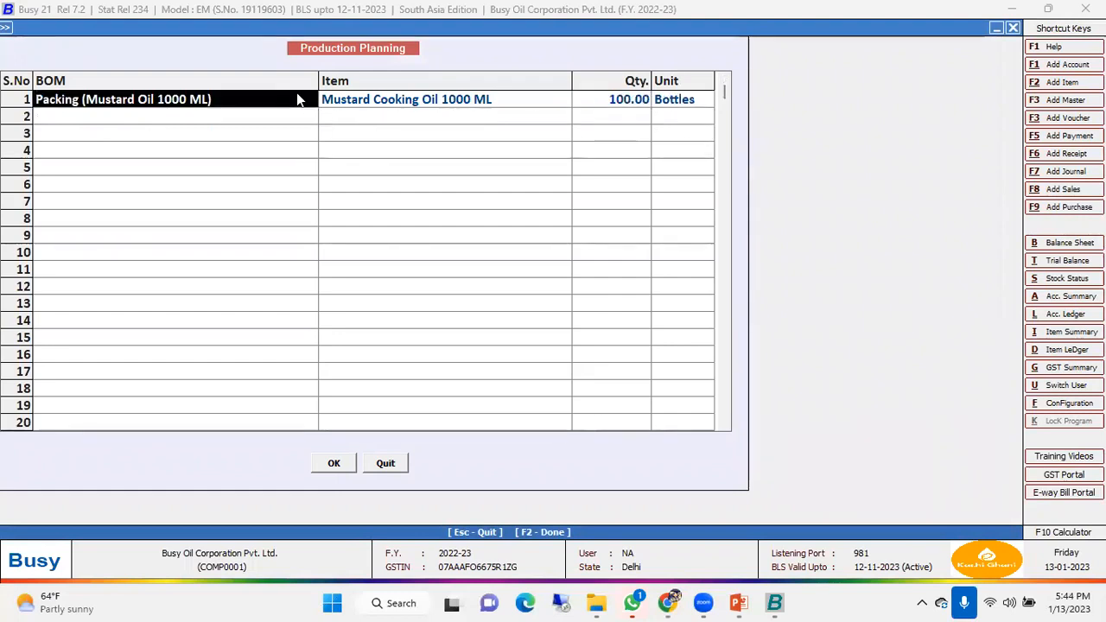
left_click(637, 106)
left_click(334, 463)
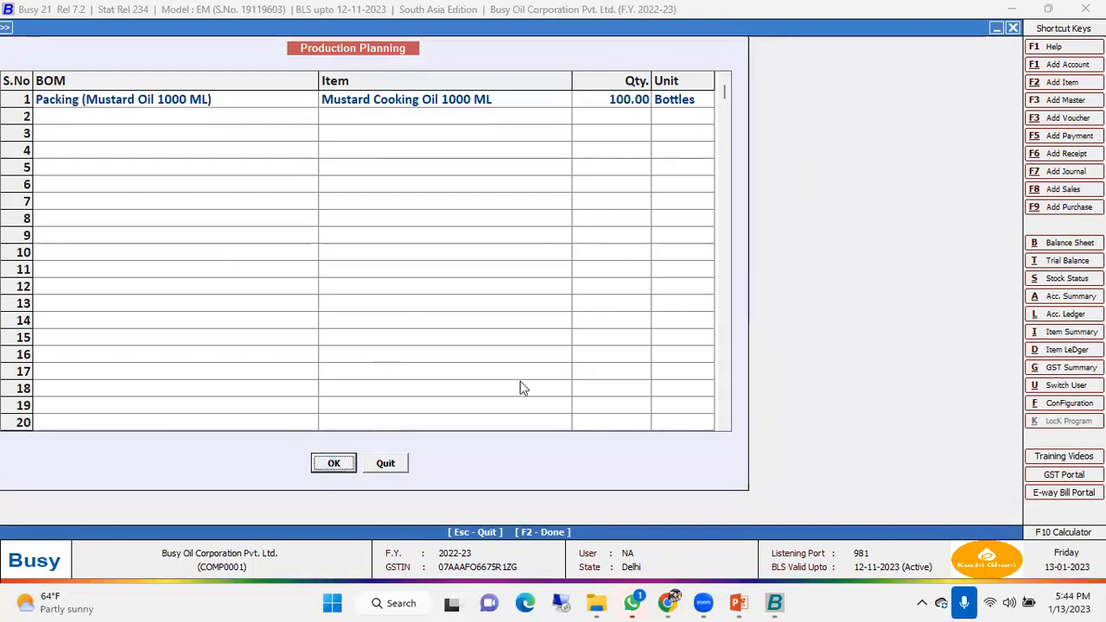
- Run the production planning report for all material centres dated 08-04-2022 with the existing options
key("Return")
key("Return")
key("Return")
key("Return")
key("Return")
key("Return")
key("Return")
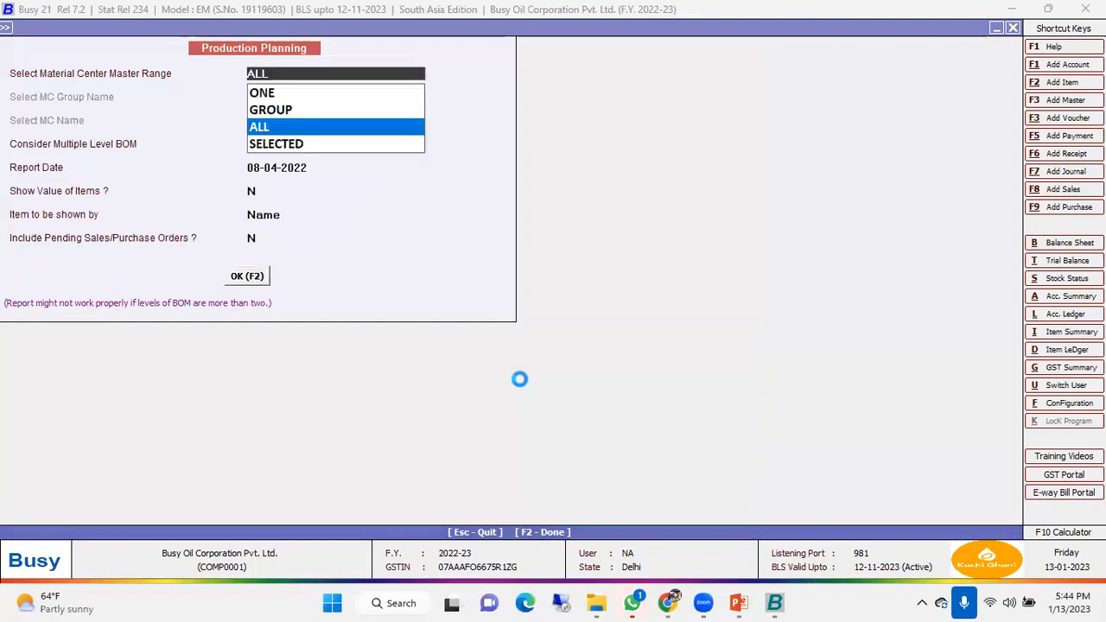
- Compare the required and available quantities of Mustard Oil and Plastic Bottle 1000 ML, and close the planning report
key("Down")
key("Down")
key("Down")
key("Down")
key("Down")
key("Down")
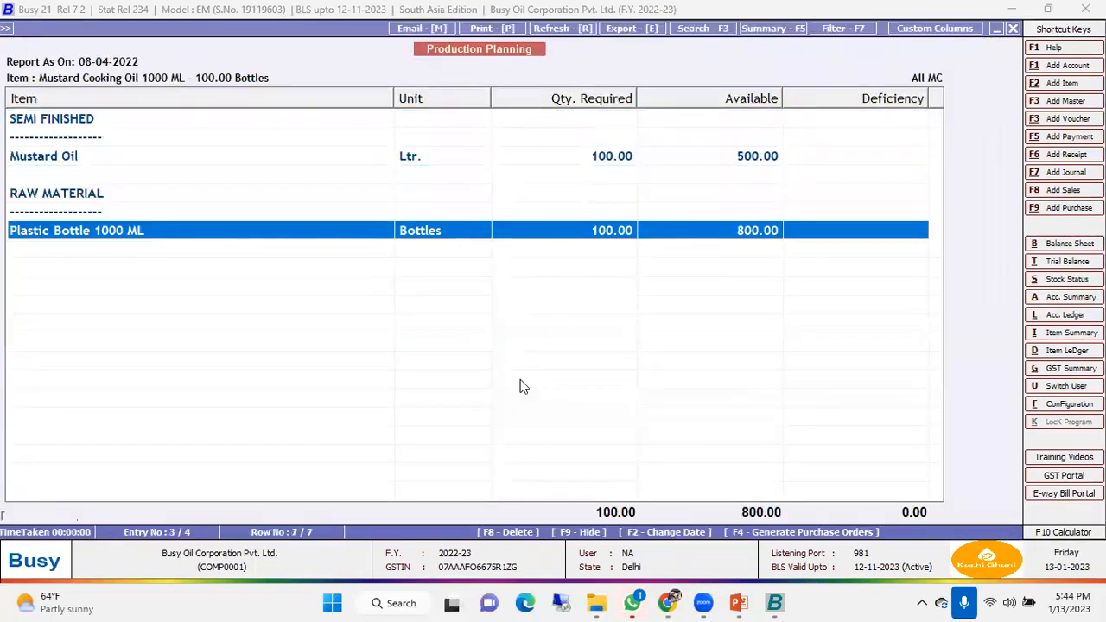
key("Up")
key("Up")
key("Up")
key("Up")
key("Up")
key("Down")
key("Down")
key("Up")
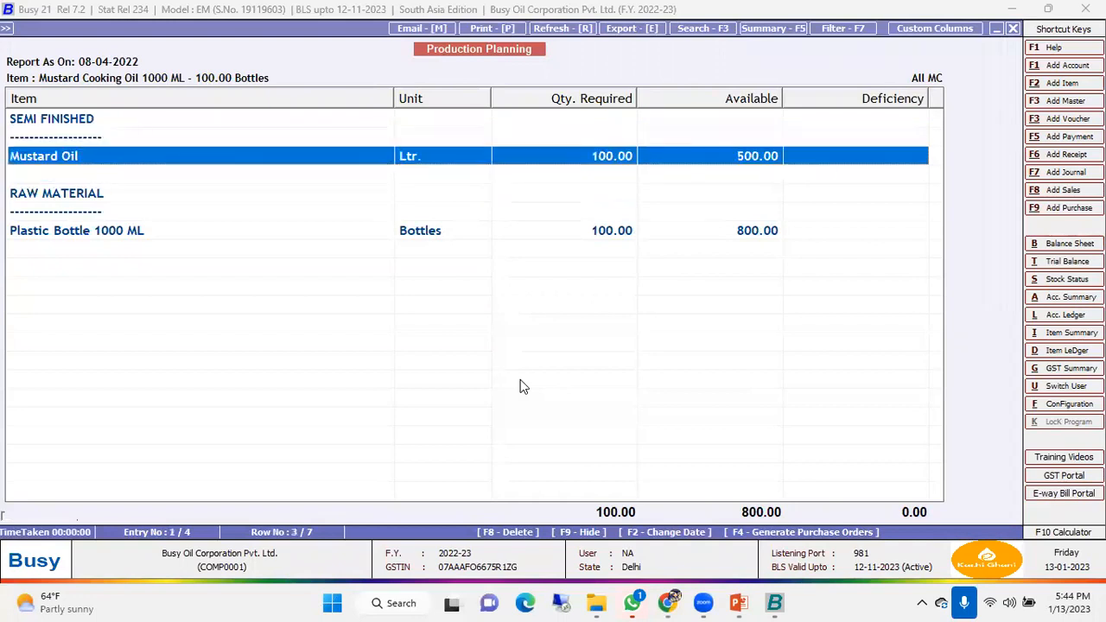
key("Down")
key("Down")
key("Down")
key("Down")
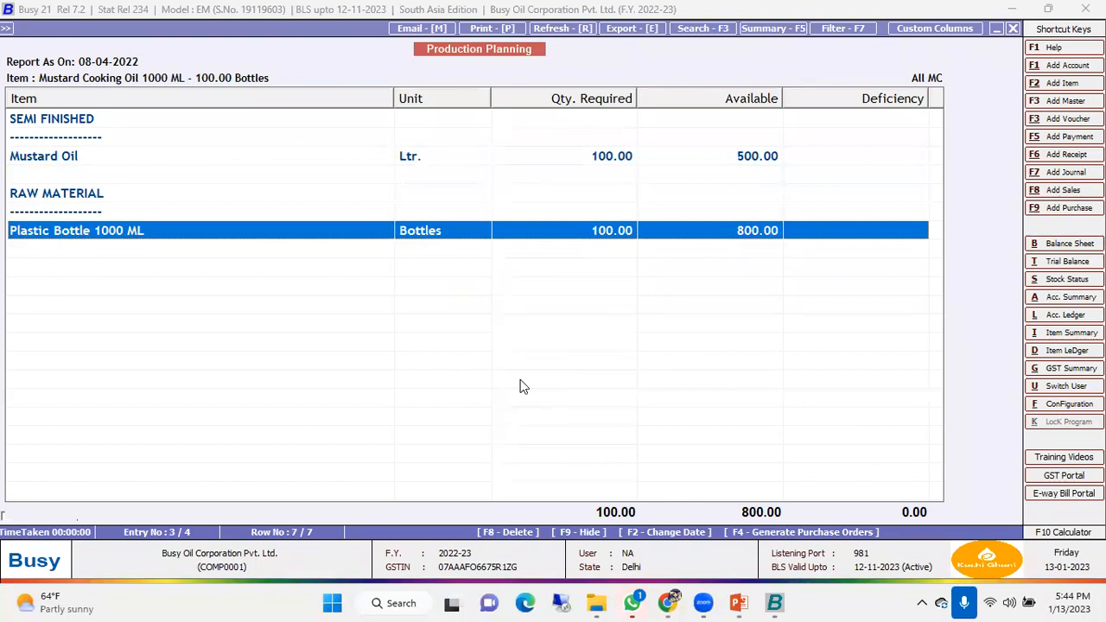
key("Escape")
key("Escape")
key("Return")
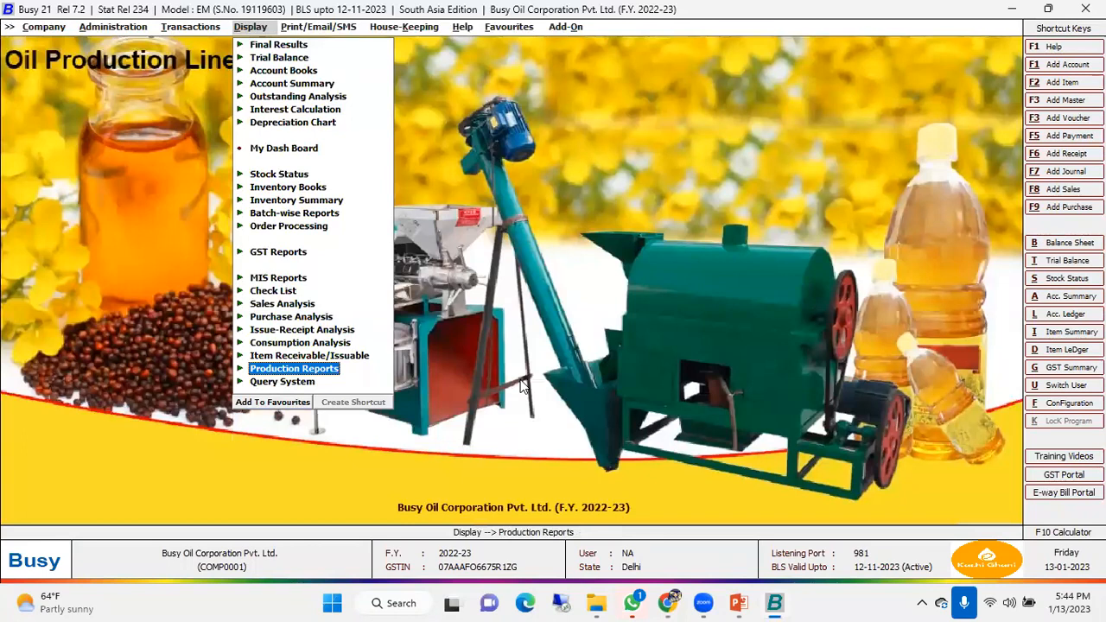
- Start a new production voucher dated 08-04-2022 using the BOM Manufacturing (Mustard Oil)
key("Left")
key("Up")
key("Up")
key("Up")
key("Up")
key("Down")
key("Down")
key("Down")
key("Down")
key("Down")
key("Down")
key("Down")
key("Down")
key("Down")
key("Down")
key("Down")
key("Down")
key("Down")
key("Down")
key("Down")
key("Up")
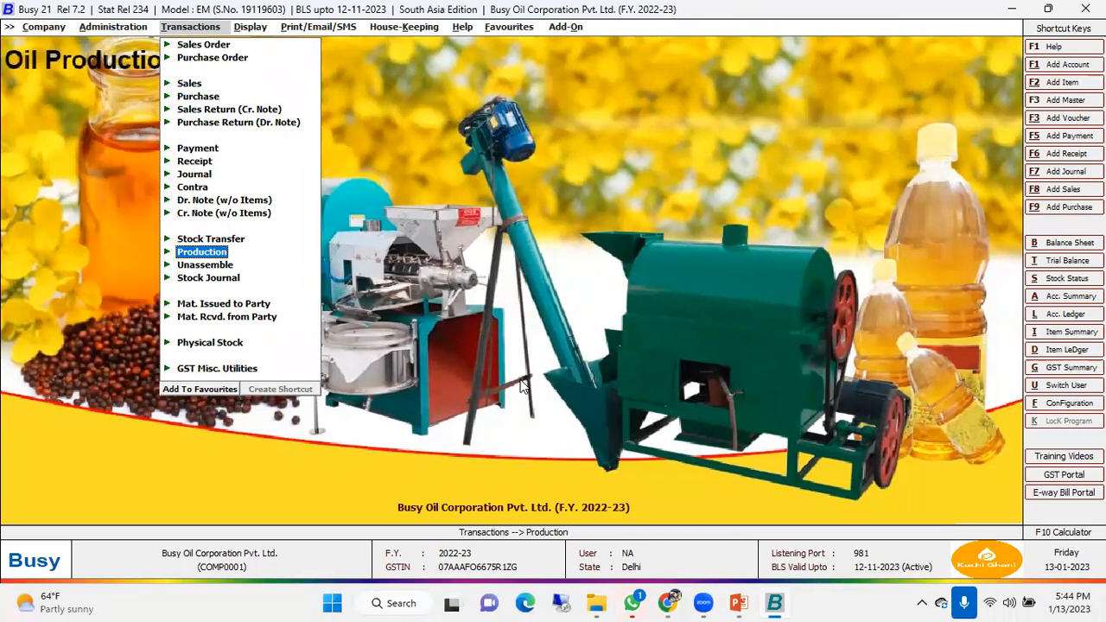
key("Return")
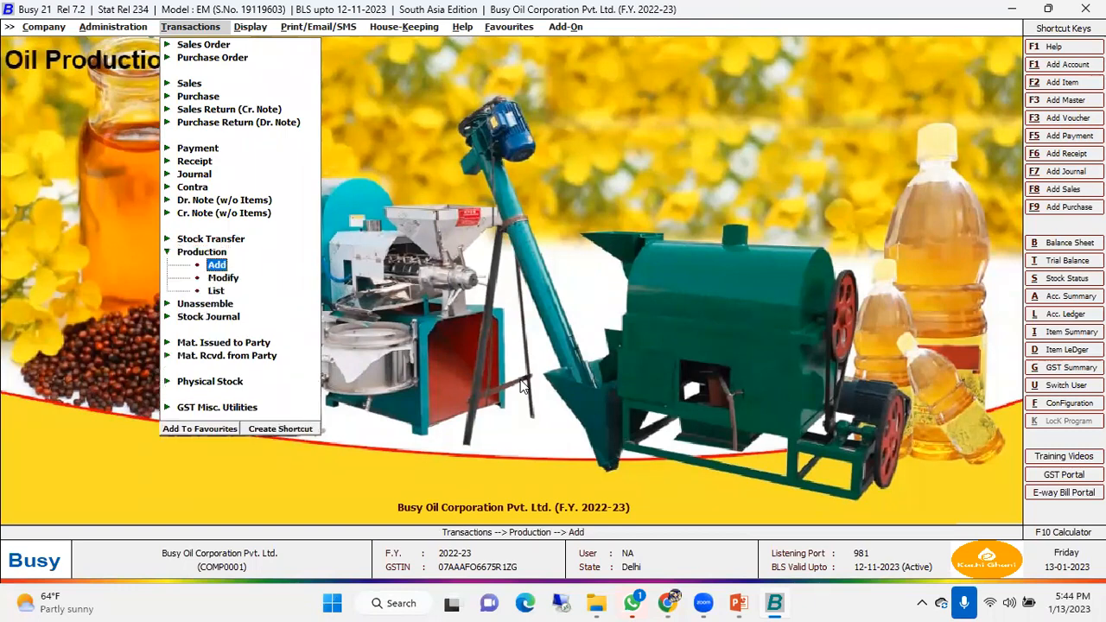
key("Return")
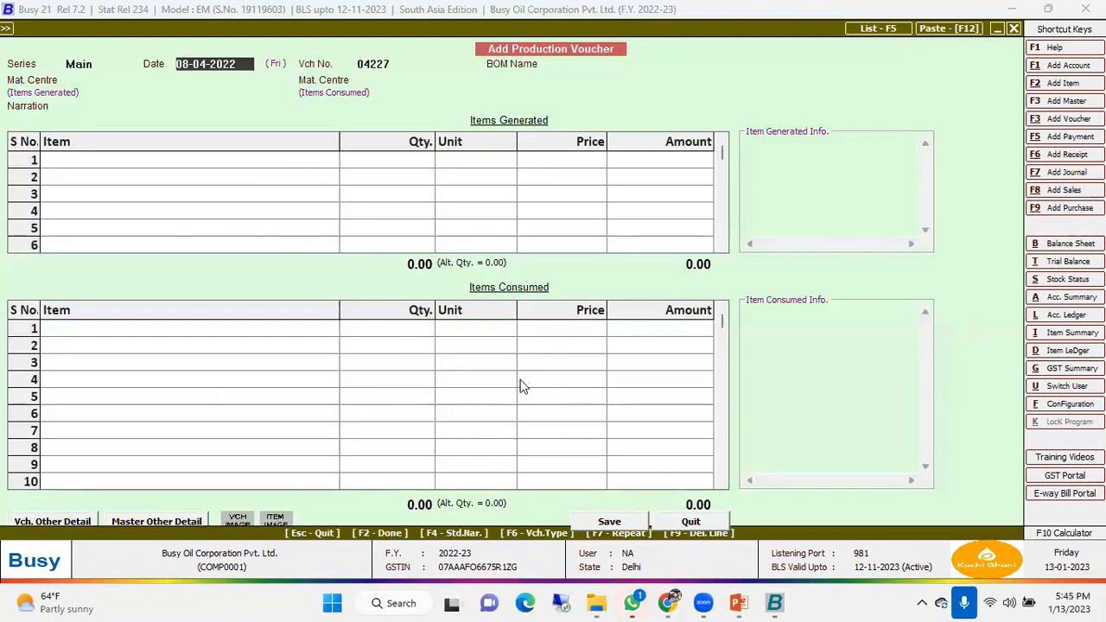
key("Return")
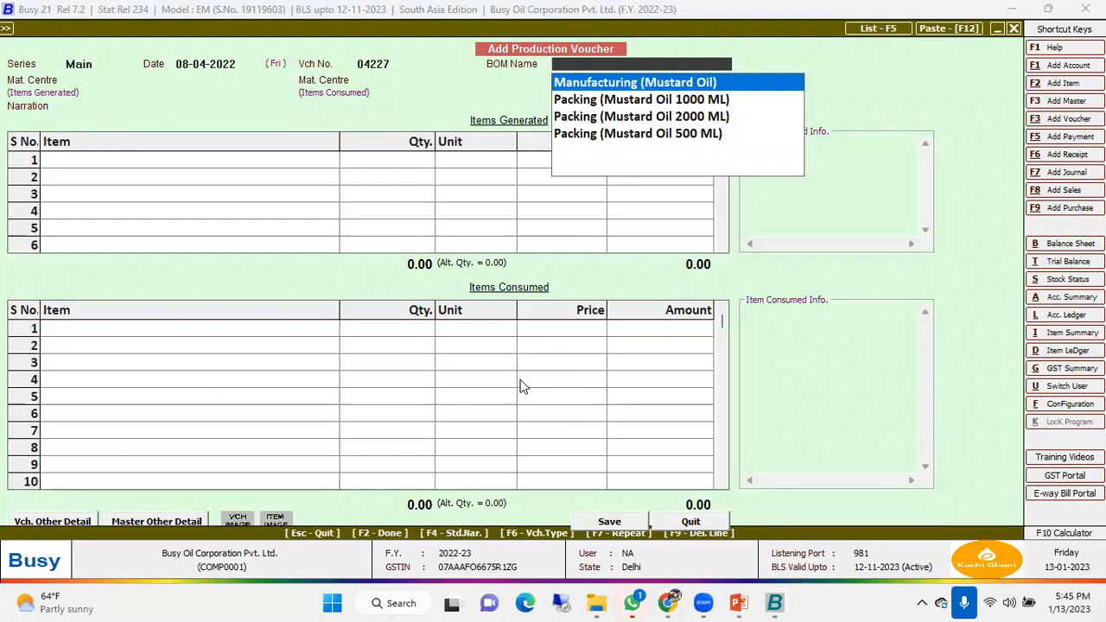
key("Return")
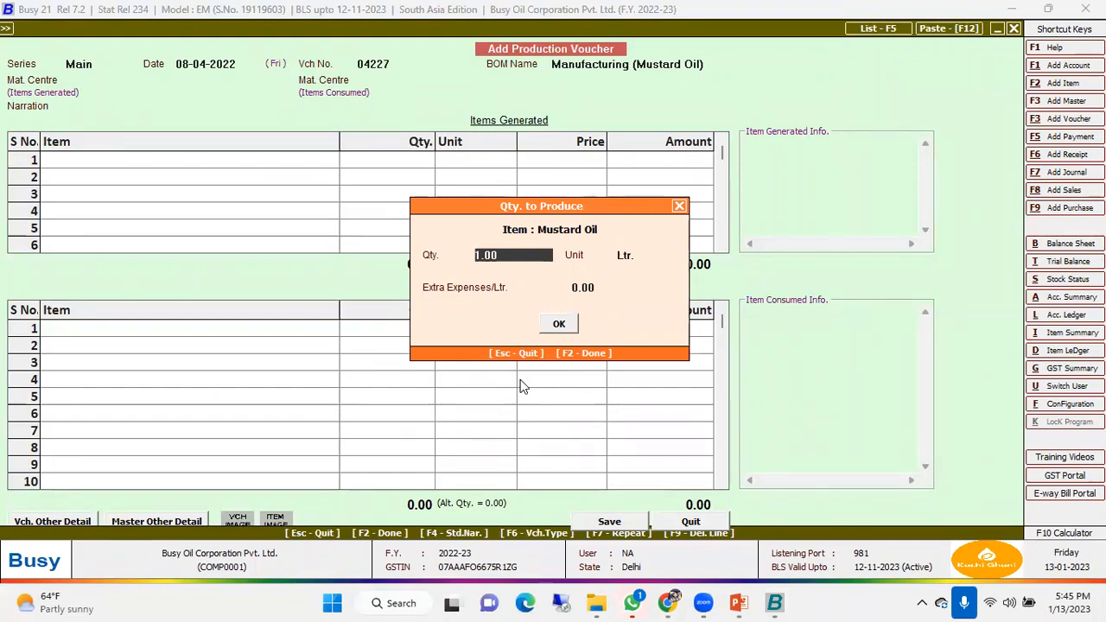
- Set the Mustard Oil quantity to produce to 100 Ltr. and use Main Store for both generated and consumed items
type("100")
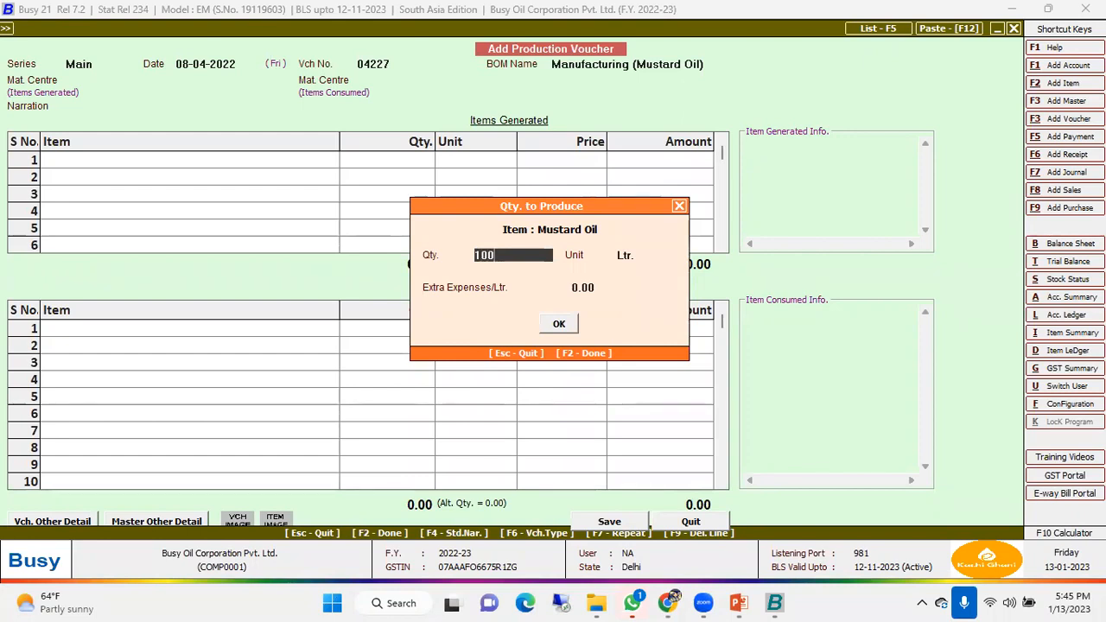
key("Return")
key("Return")
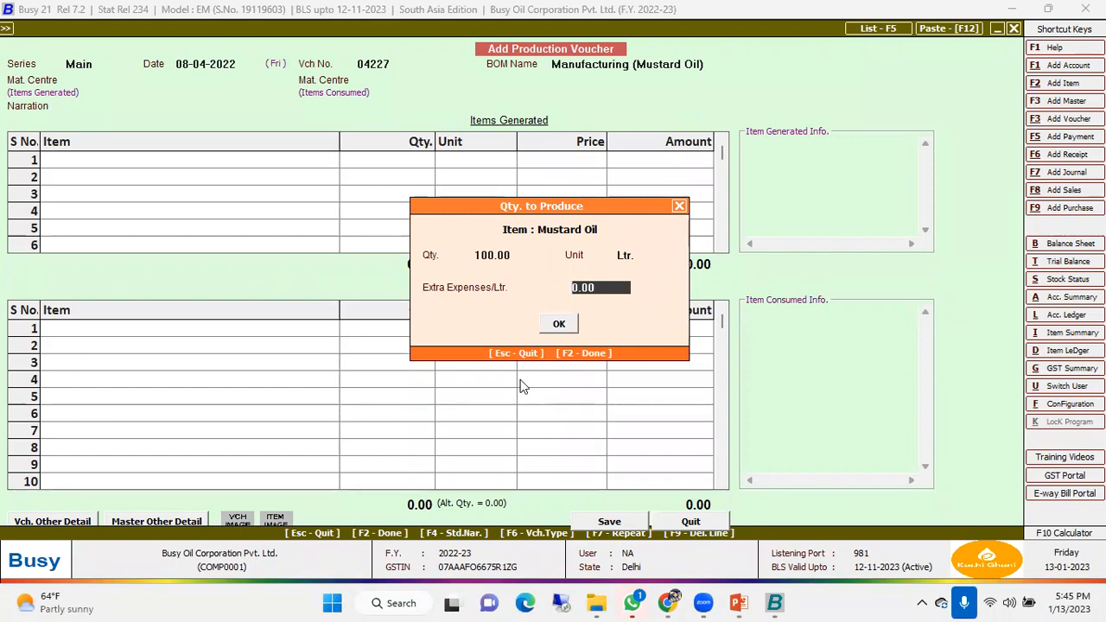
key("Return")
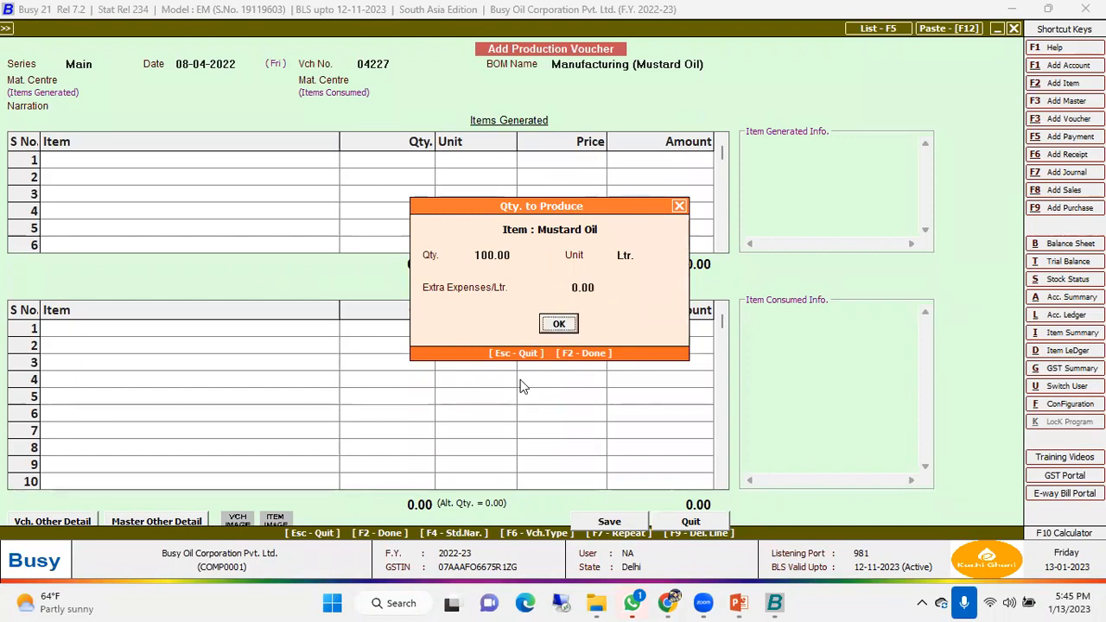
key("Return")
key("Return")
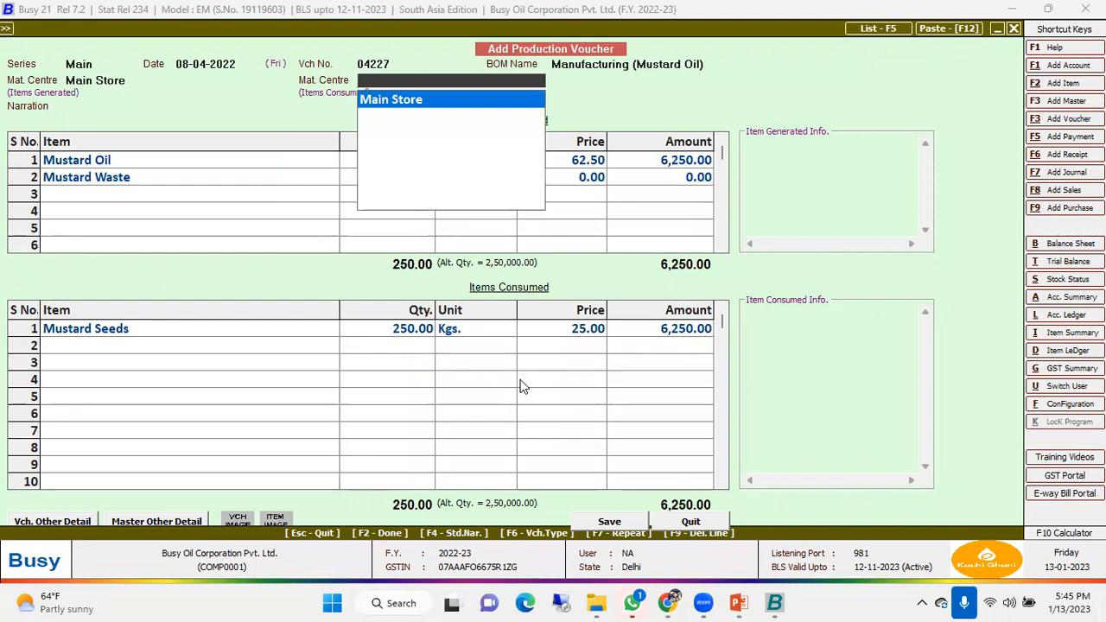
key("Return")
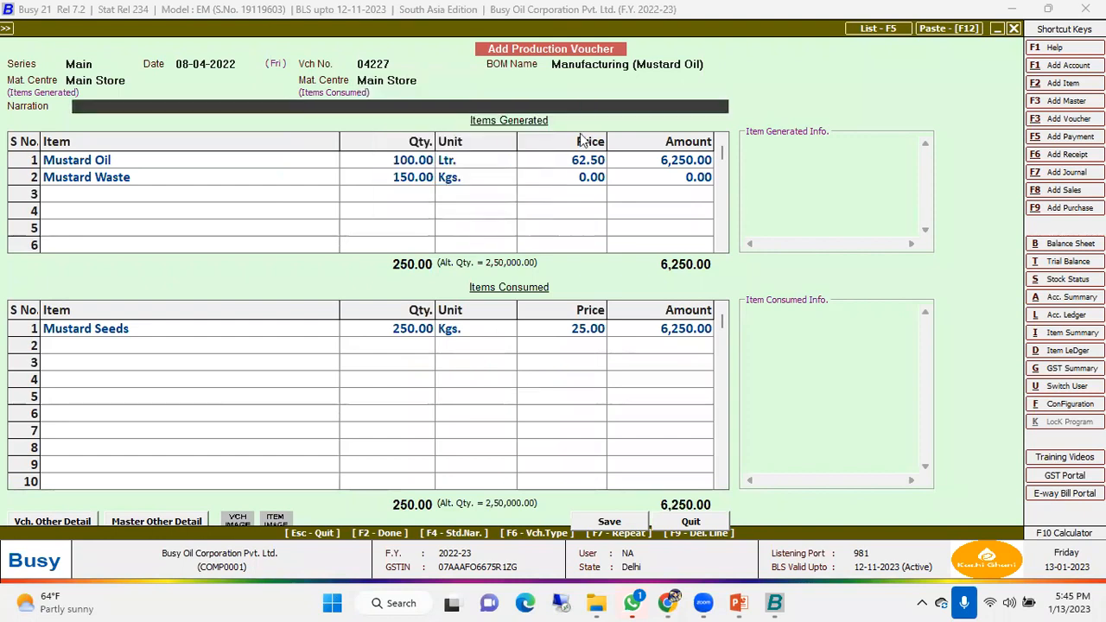
- Examine the quantities and prices of the generated Mustard Oil and Mustard Waste and the consumed Mustard Seeds
left_click(237, 160)
key("Return")
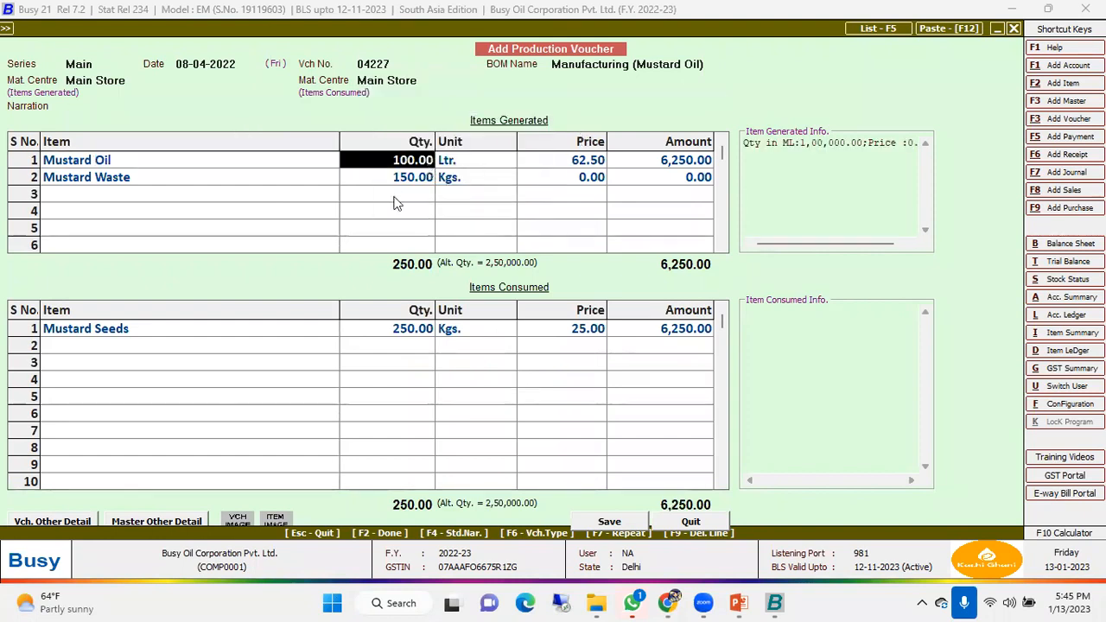
left_click(229, 164)
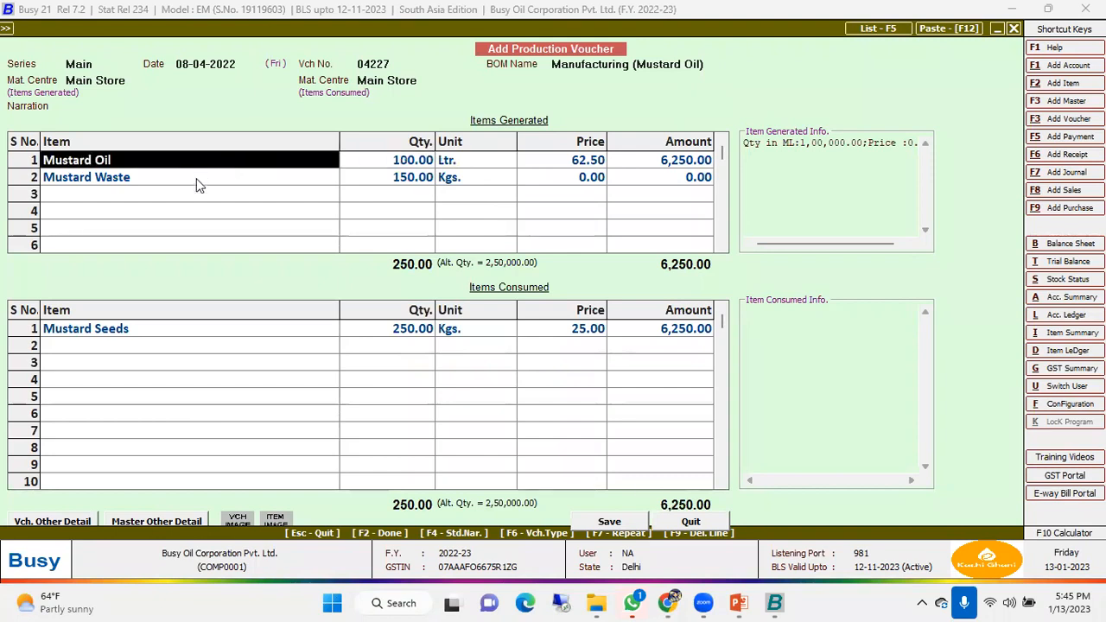
left_click(202, 177)
left_click(196, 329)
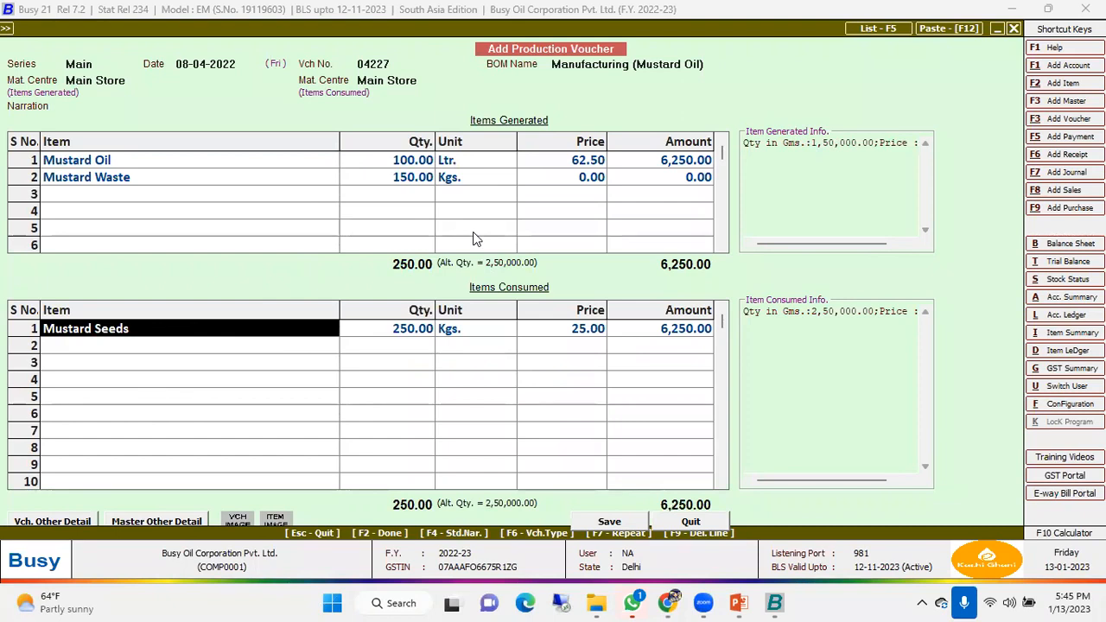
left_click(593, 336)
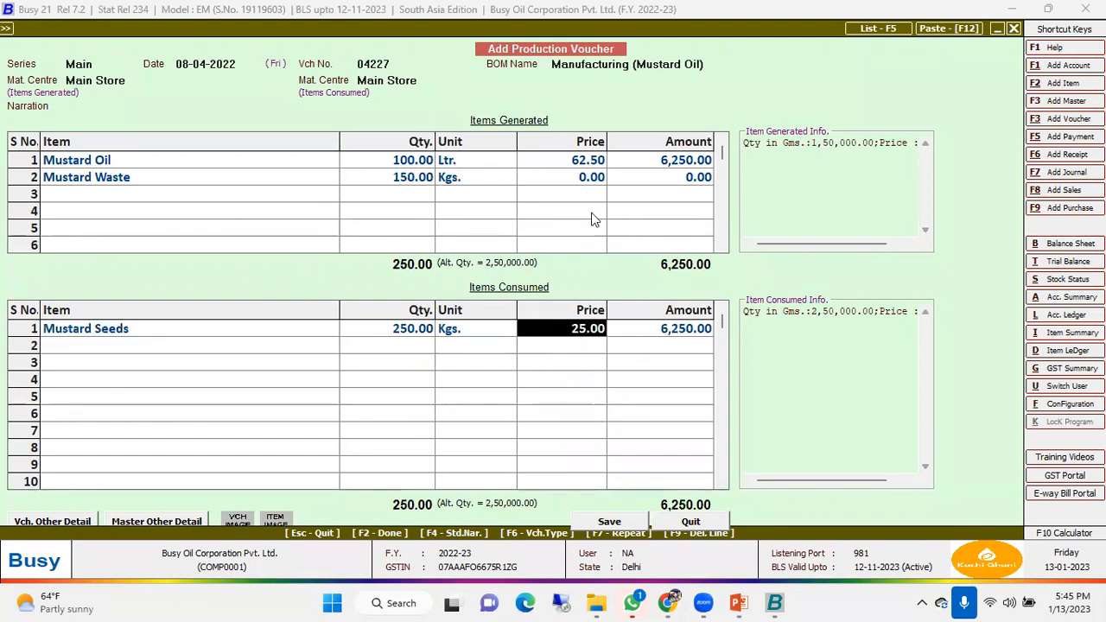
- Assign batch number 04227 to the 100 Ltr. of generated Mustard Oil
left_click(315, 161)
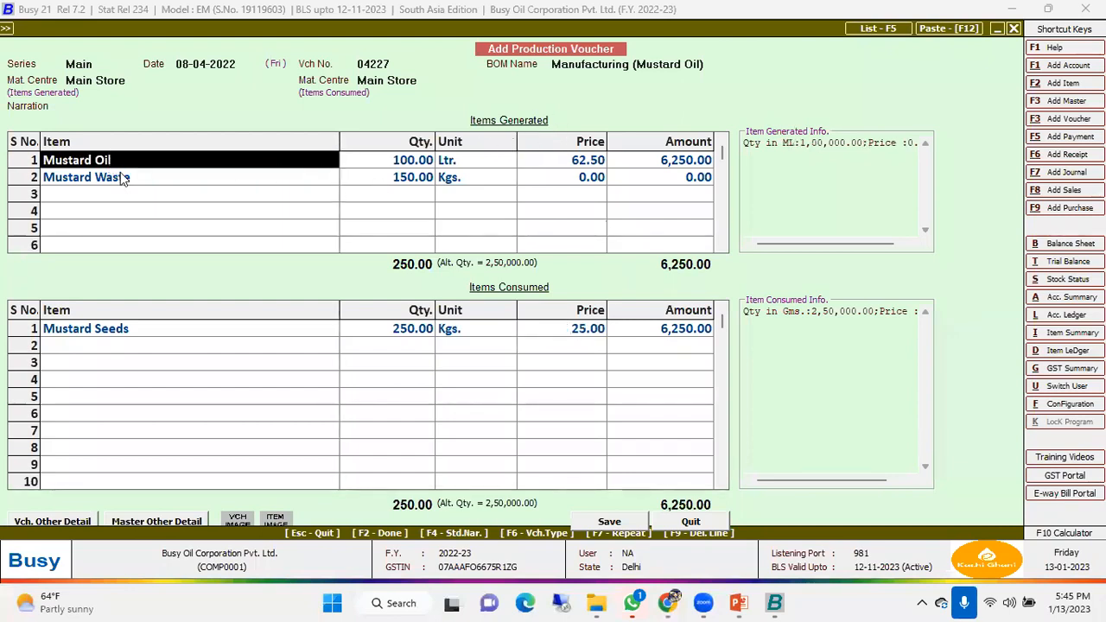
key("Return")
key("Return")
key("Return")
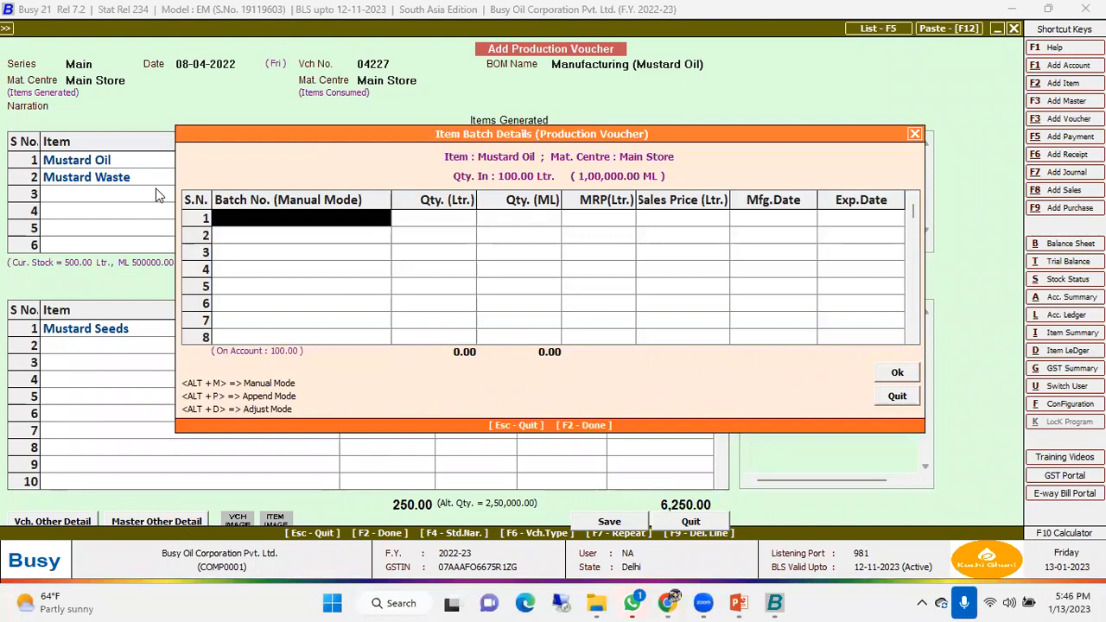
type("04227")
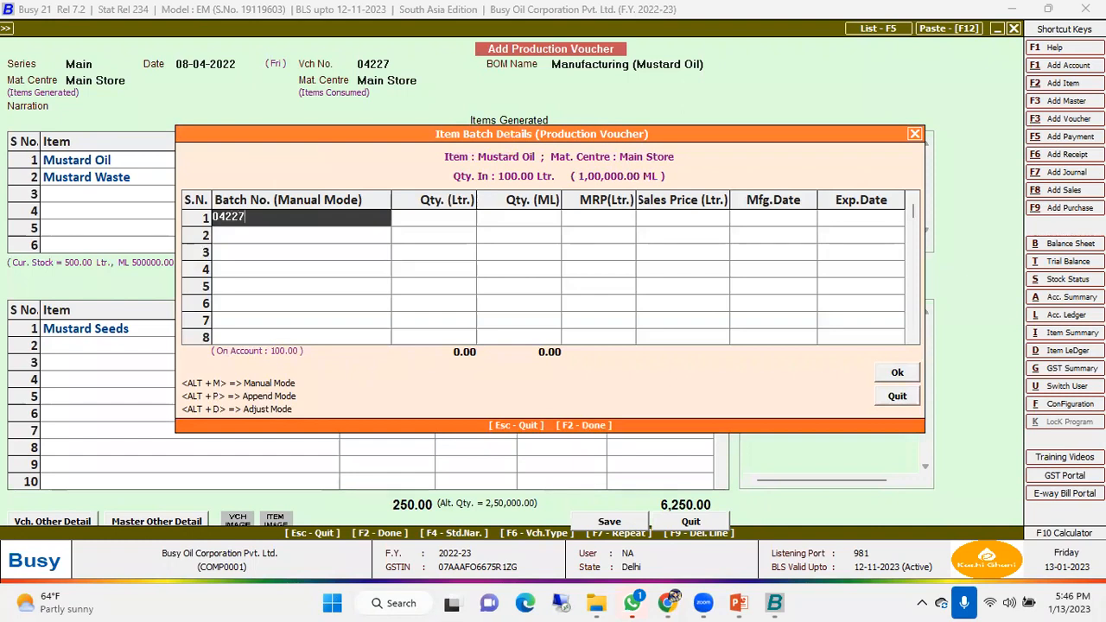
key("Return")
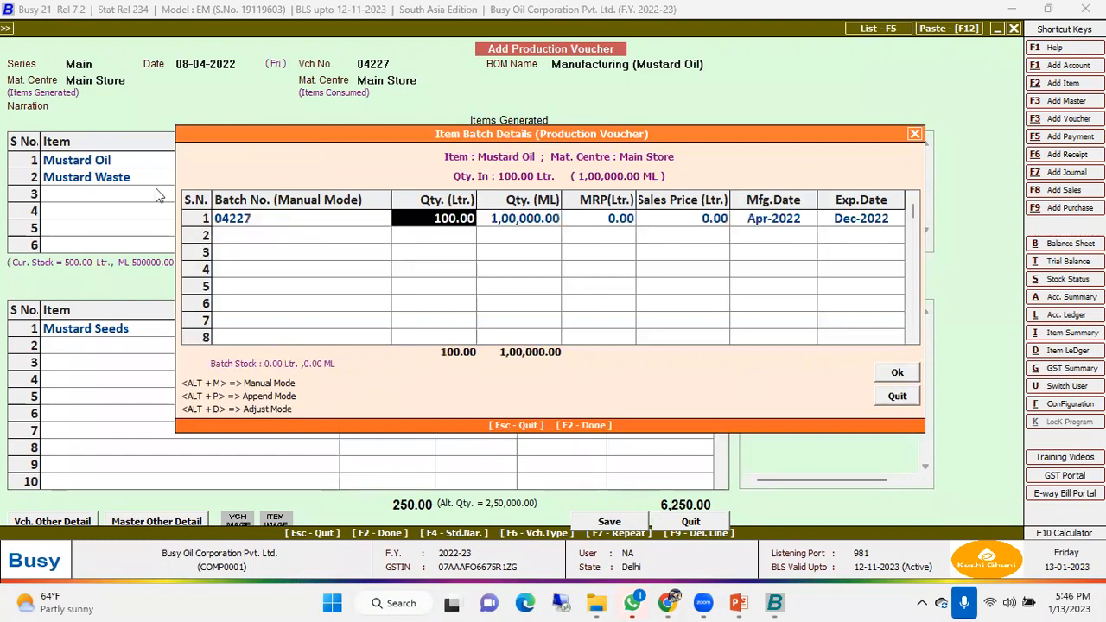
- Review the quantity, MRP, sales price and manufacturing date fields of the Mustard Oil batch
key("Right")
key("Left")
key("Right")
key("Right")
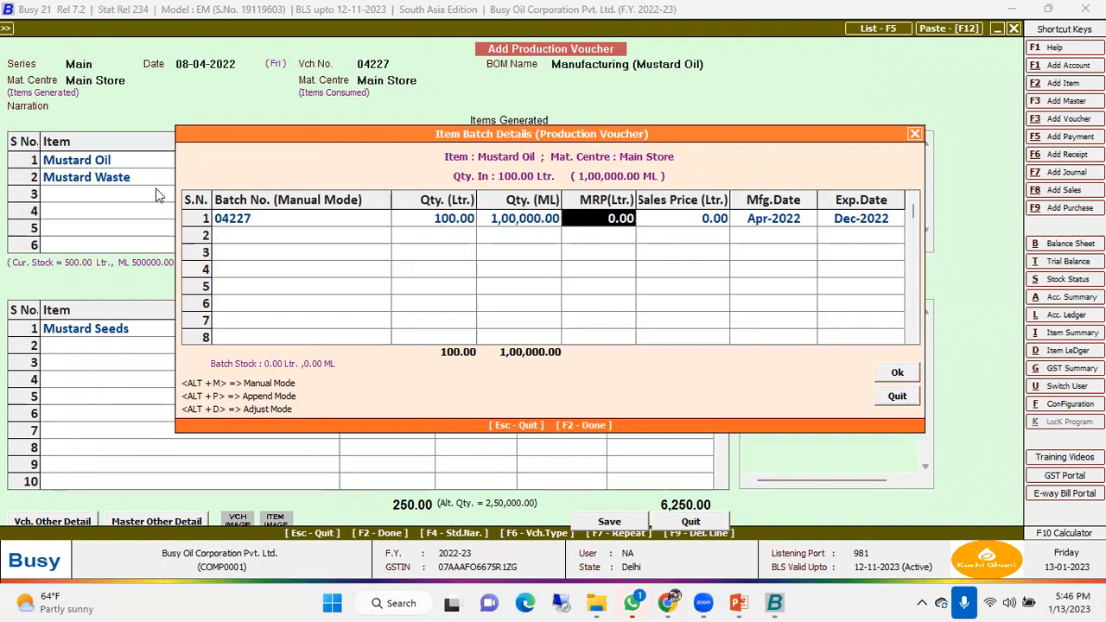
key("Right")
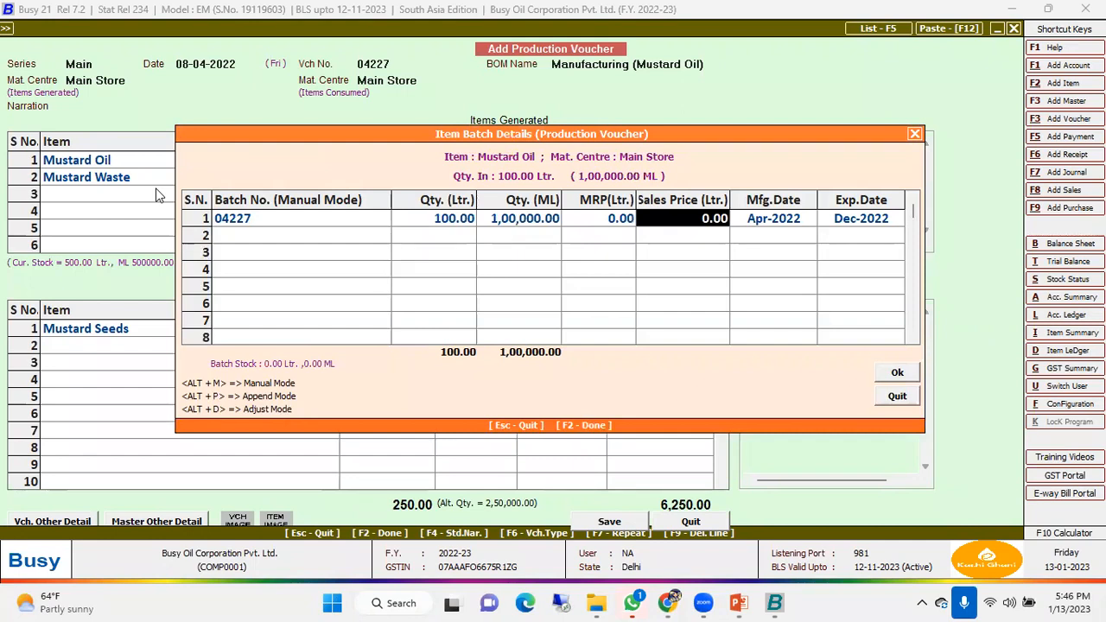
key("Return")
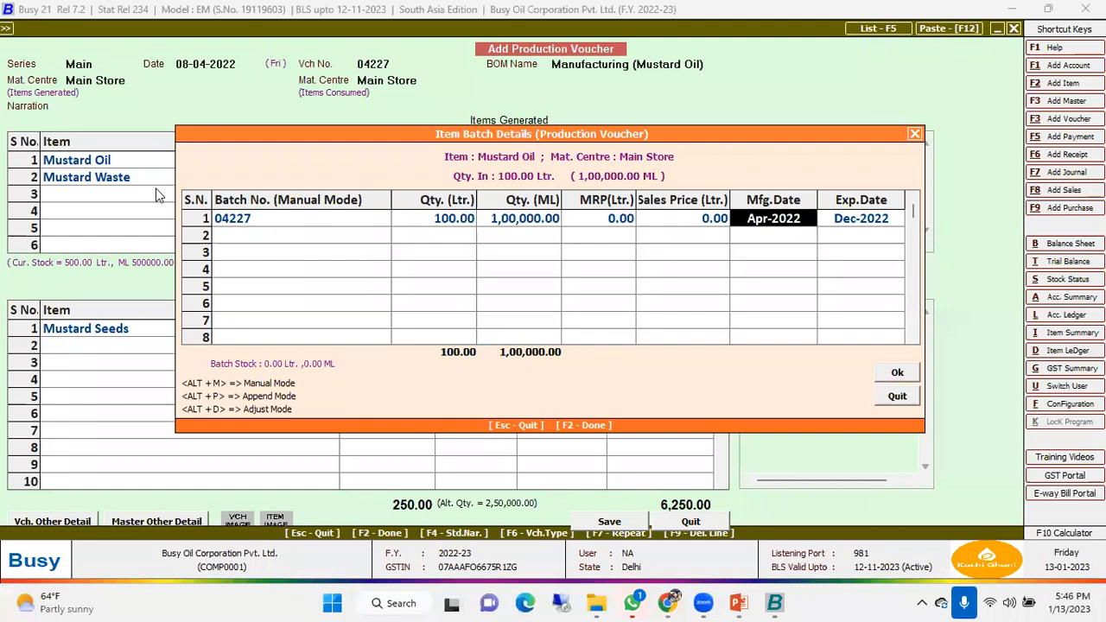
key("Left")
key("Left")
key("Left")
key("Left")
key("Left")
key("Right")
key("Right")
key("Right")
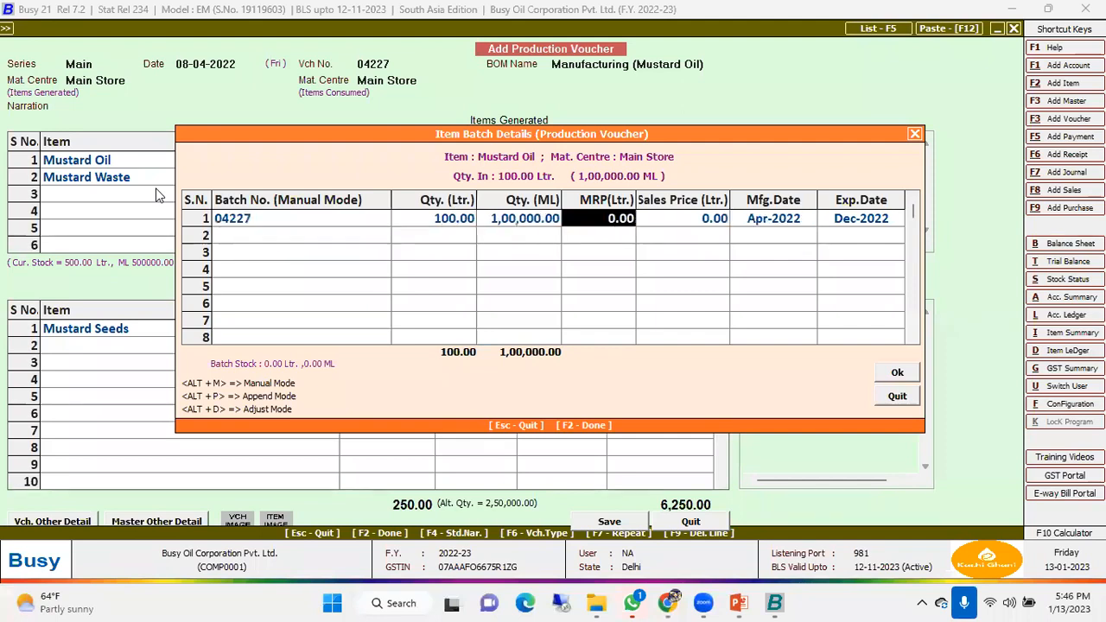
key("Right")
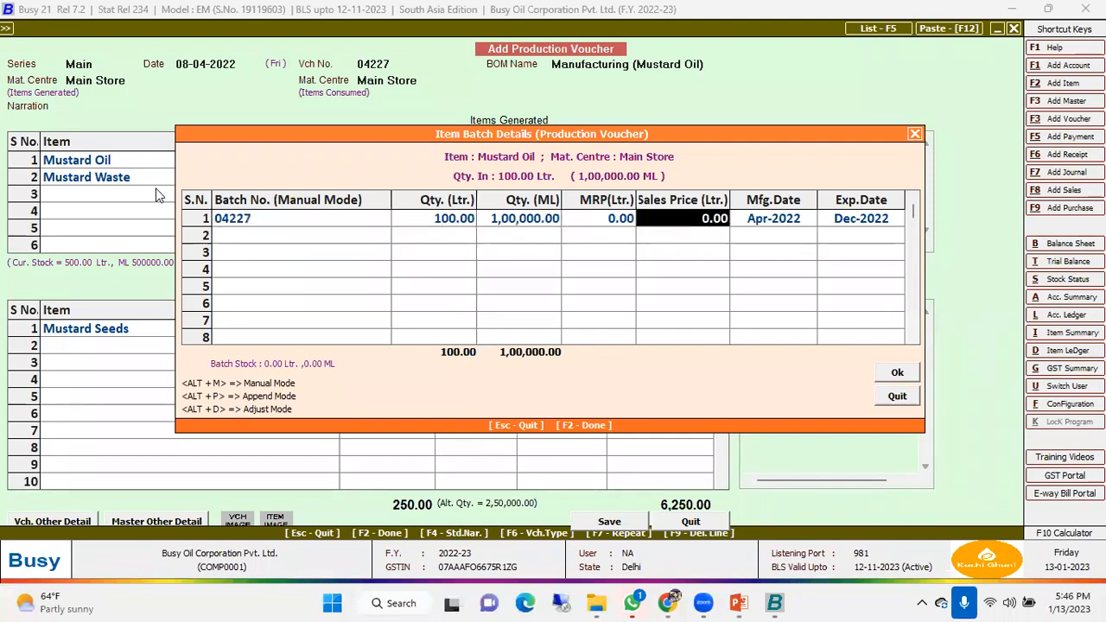
- Accept the batch details and alternate-unit quantity of the generated Mustard Oil
key("Right")
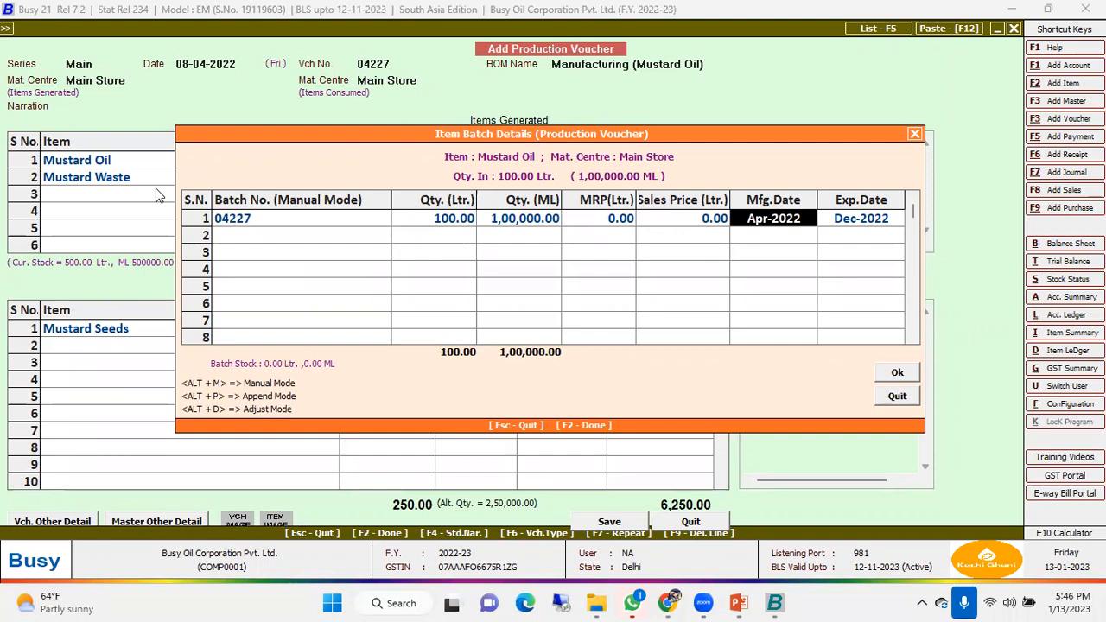
key("Return")
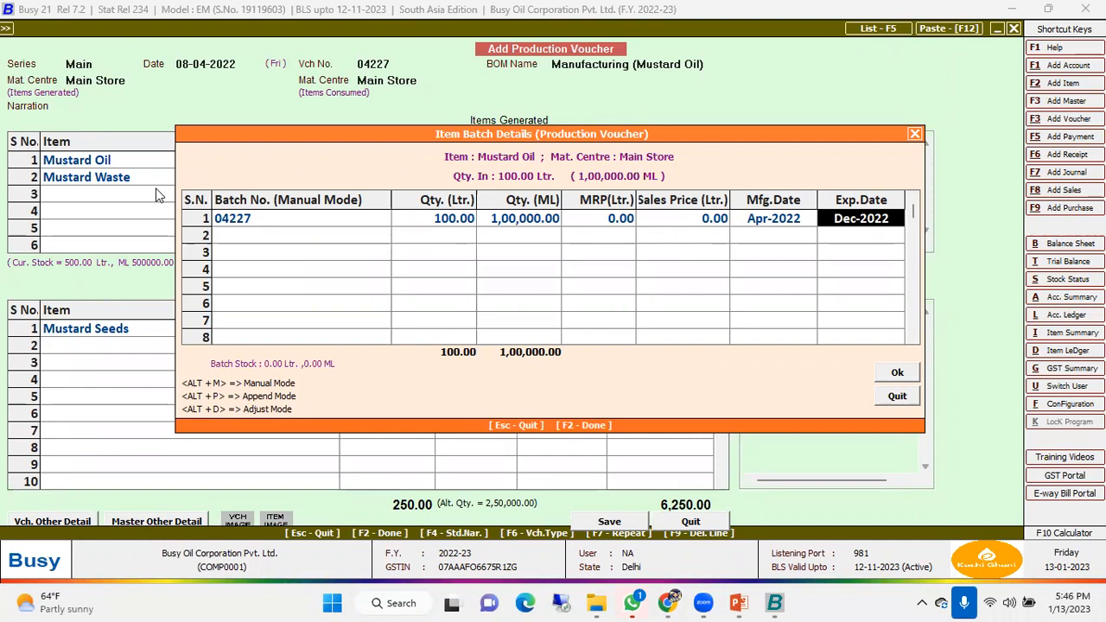
left_click(903, 371)
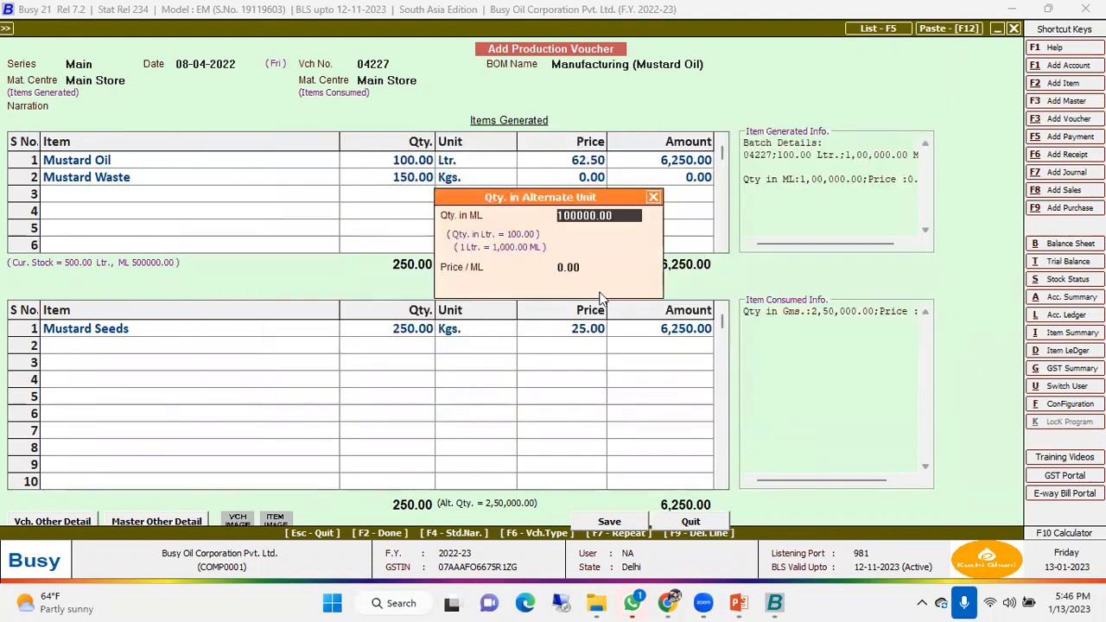
key("Return")
key("Return")
key("Return")
key("Return")
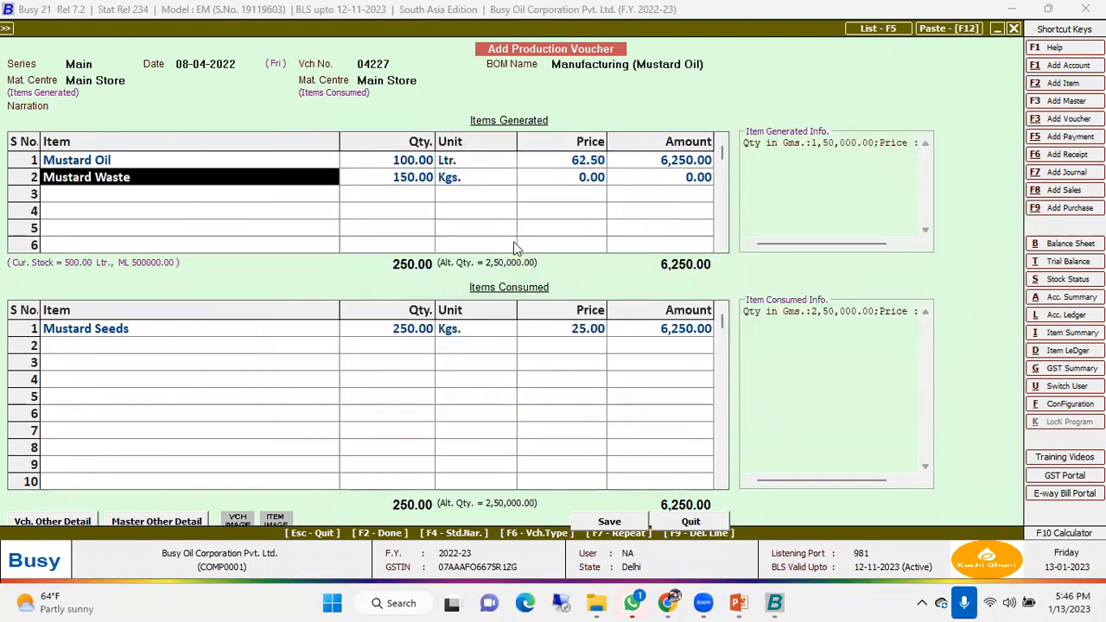
- Open the Mustard Oil item master, check its Expiry Month setting, and close it without changes
left_click(272, 161)
key("alt+m")
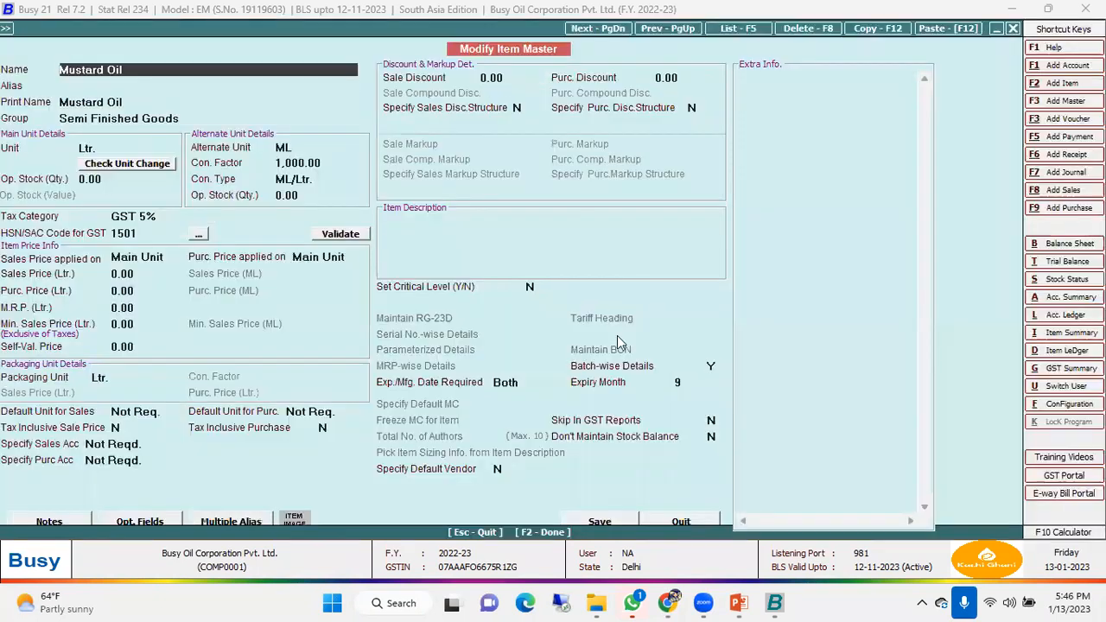
left_click(677, 381)
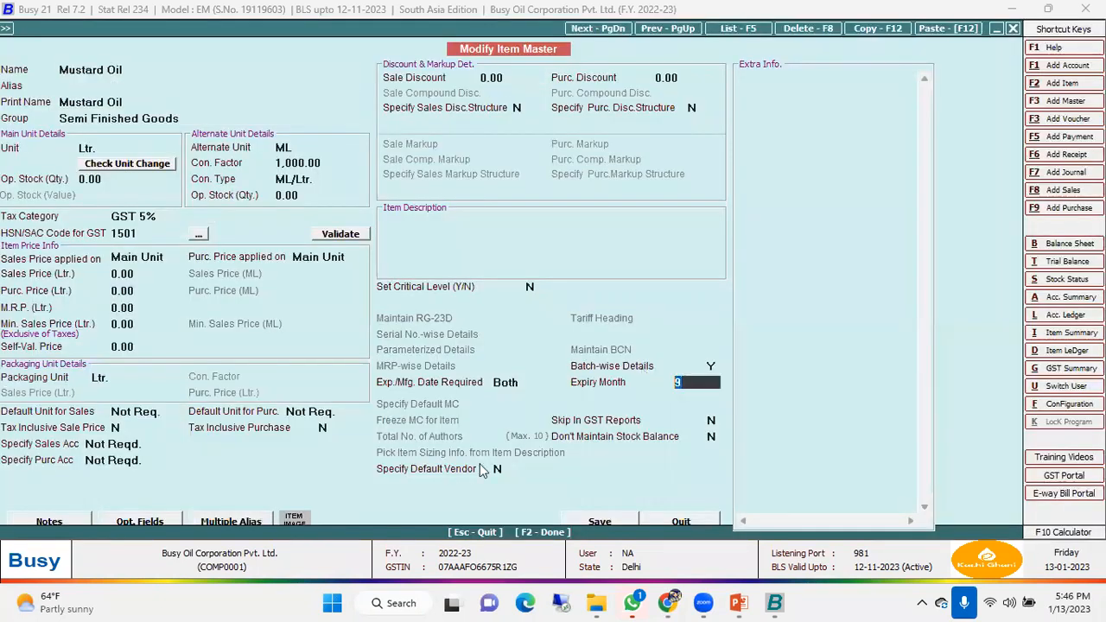
left_click(670, 513)
- Reconfirm the Mustard Oil batch details and save the production voucher without printing item barcodes
key("Return")
key("Return")
key("Return")
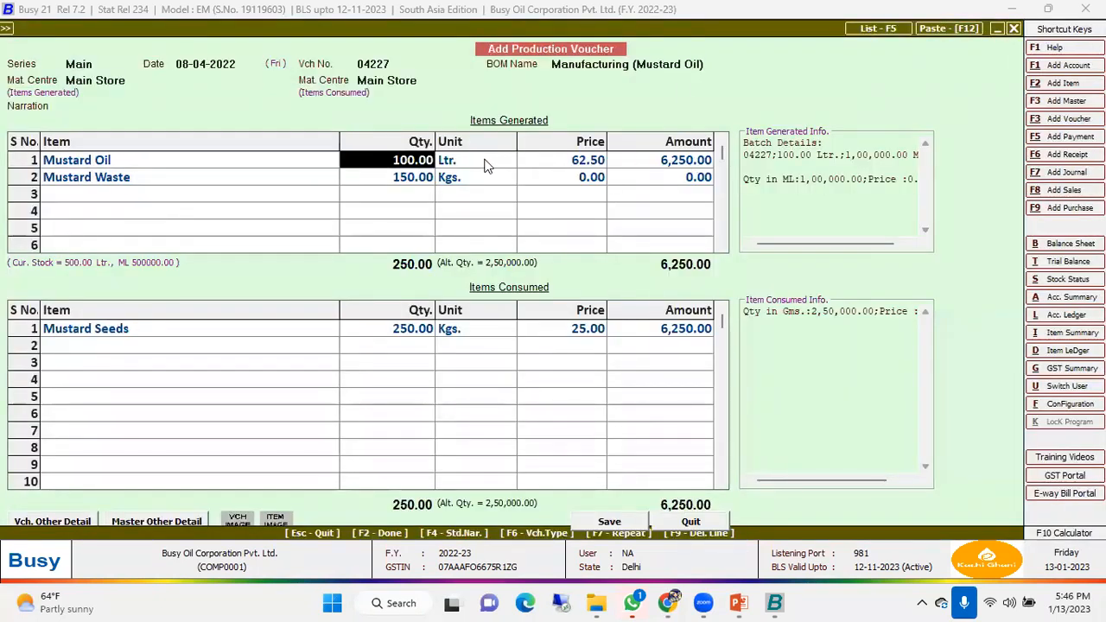
left_click(908, 374)
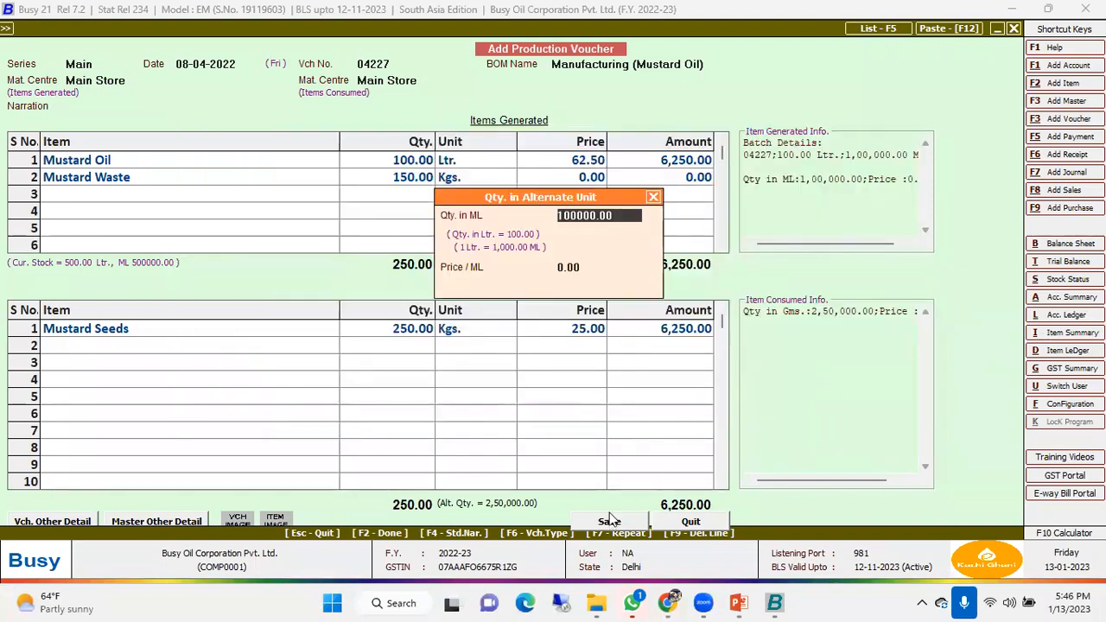
key("F2")
key("F2")
key("F2")
key("Return")
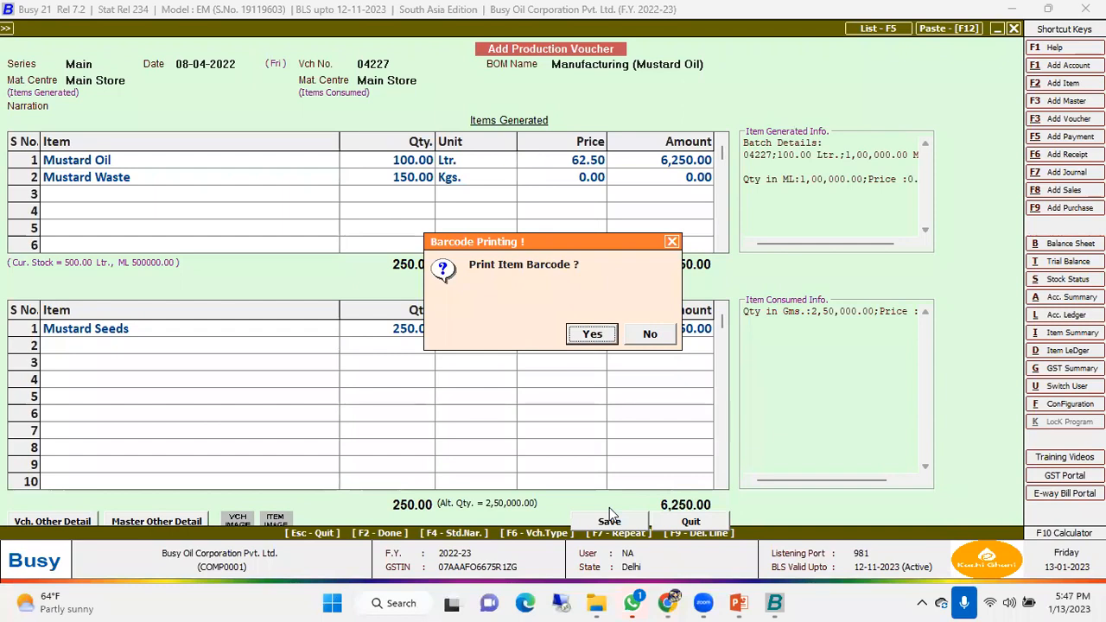
key("Right")
key("Return")
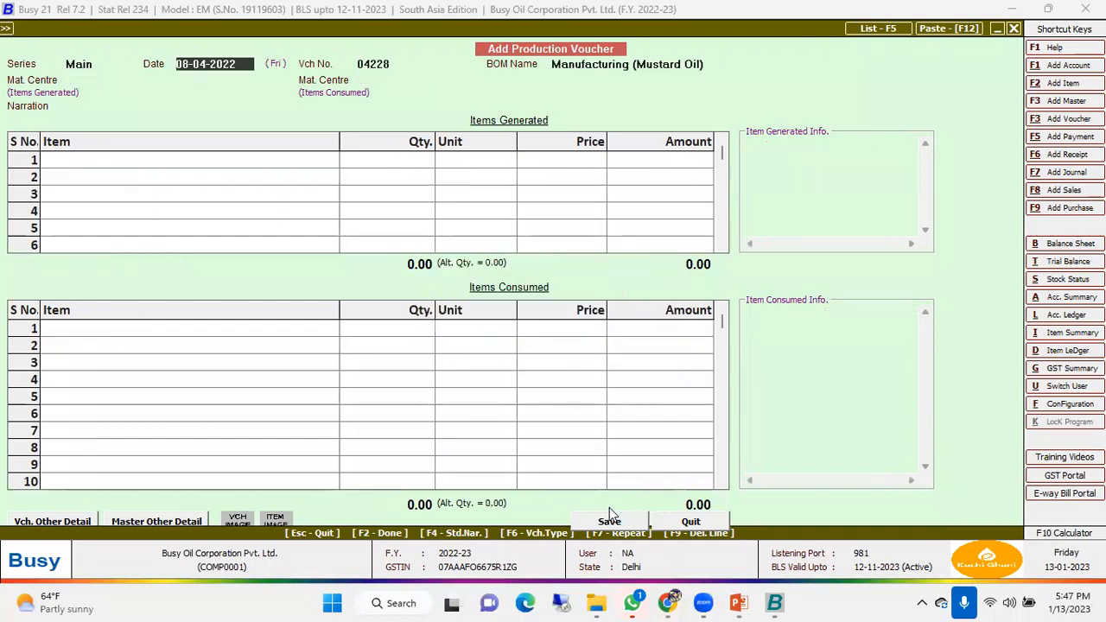
- Date the new production voucher 09-04-2022 and choose the BOM Packing (Mustard Oil 1000 ML)
type("9")
key("Return")
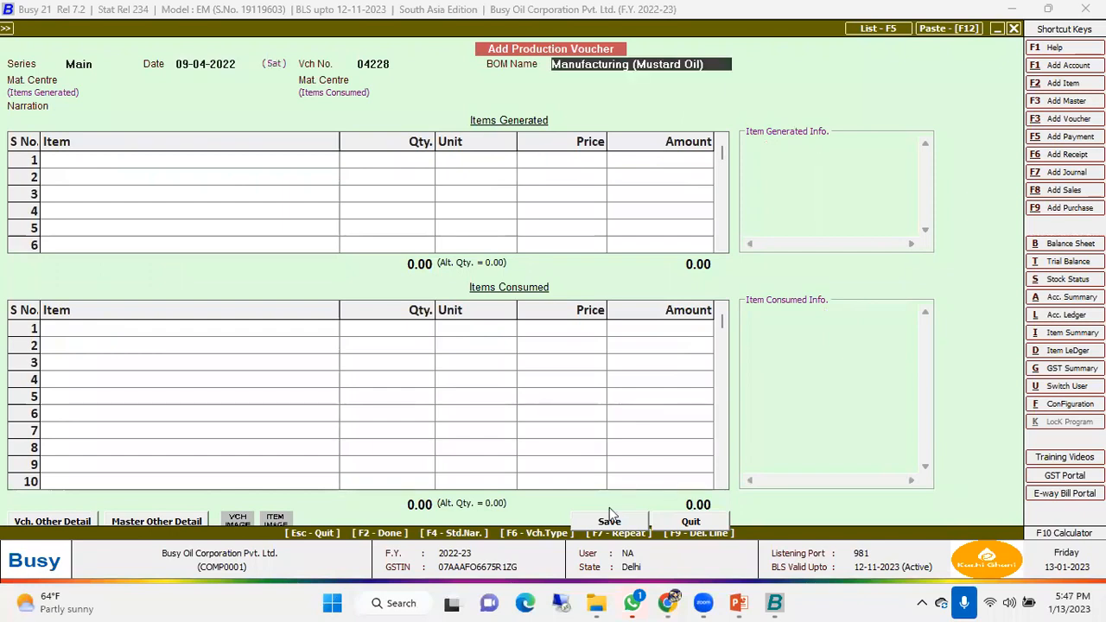
key("space")
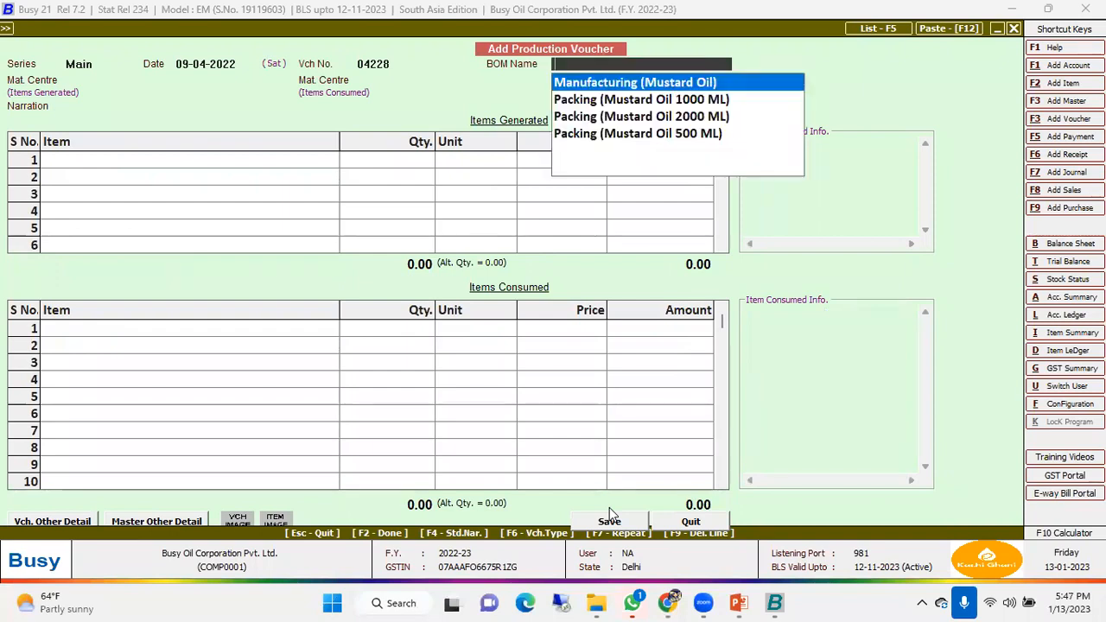
key("Down")
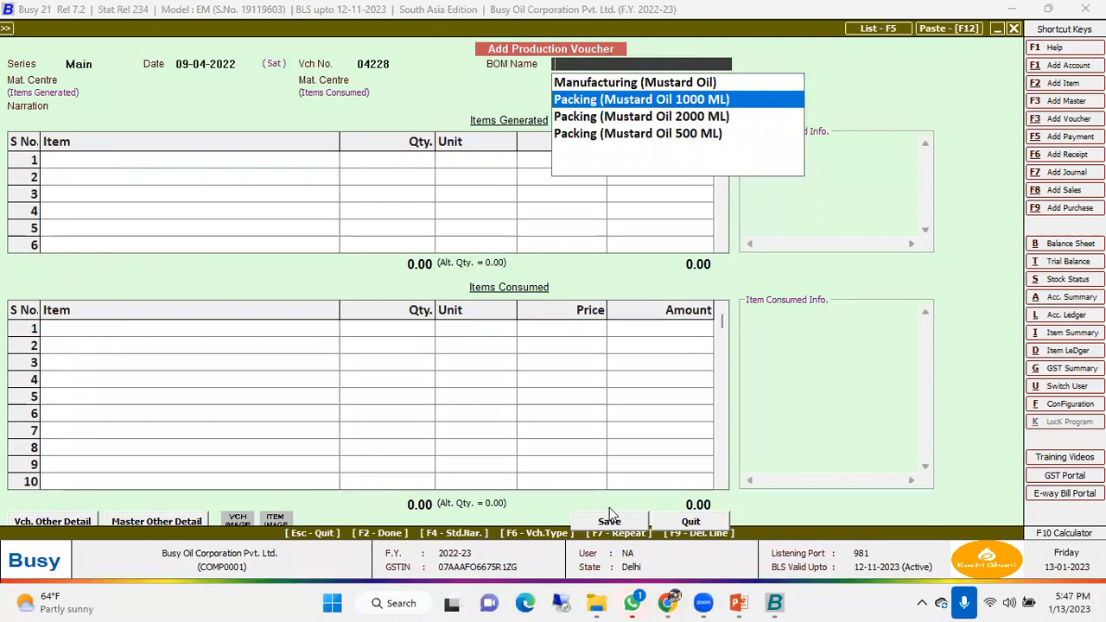
key("Return")
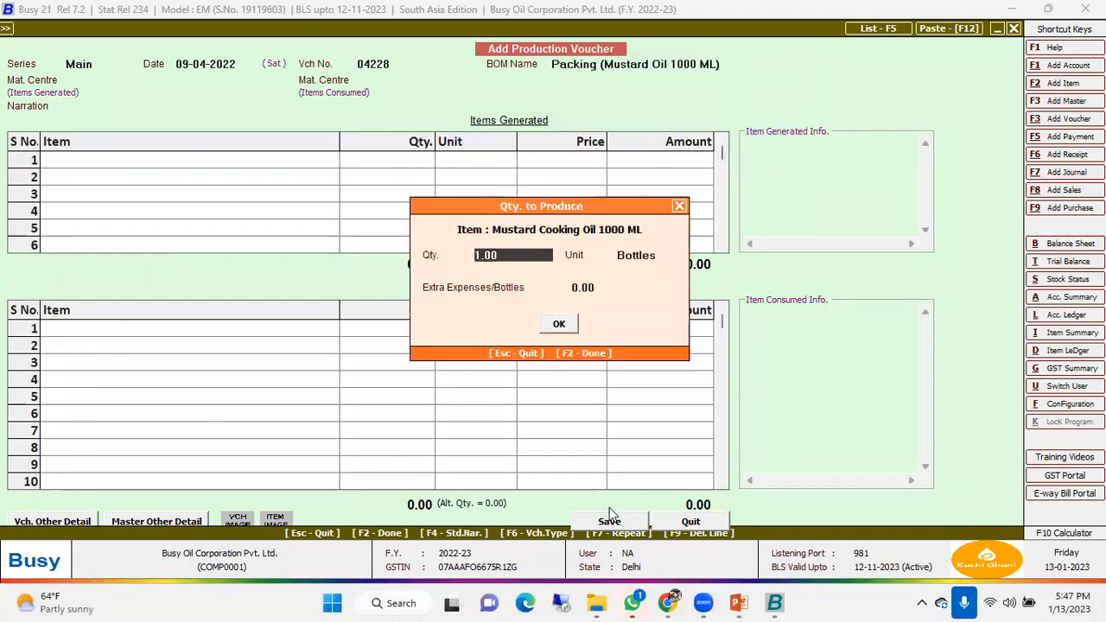
- Set the quantity to produce to 50 bottles and use Main Store as the material centre for generated and consumed items
type("50")
key("Return")
key("Return")
key("Return")
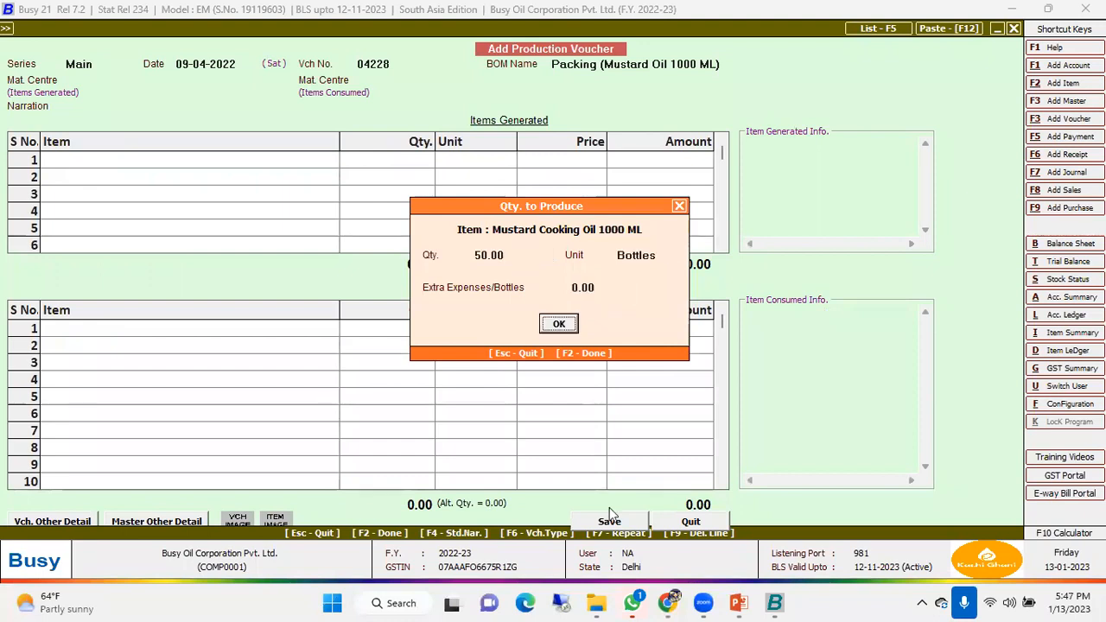
key("Return")
key("Return")
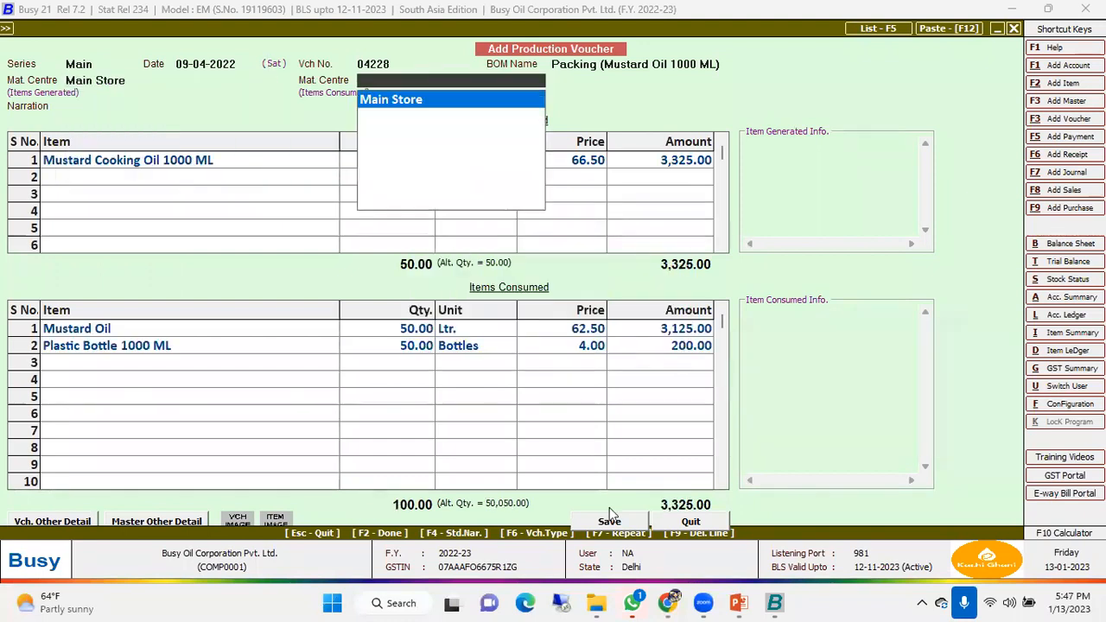
key("Return")
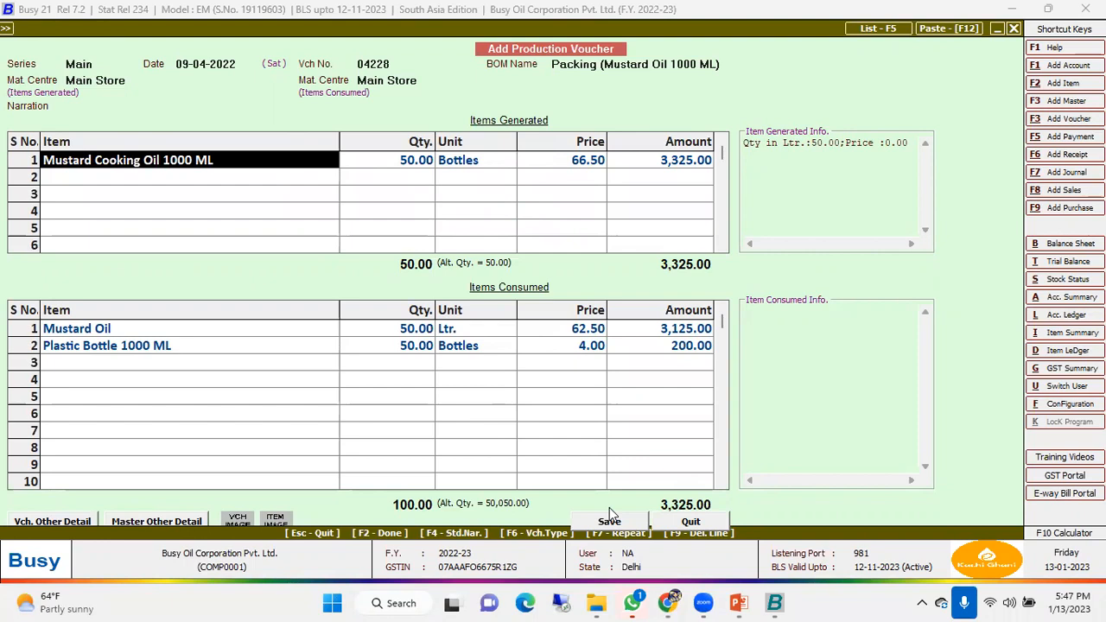
- Assign batch number 04228 to the 50 bottles of Mustard Cooking Oil 1000 ML
key("Right")
key("Left")
key("Return")
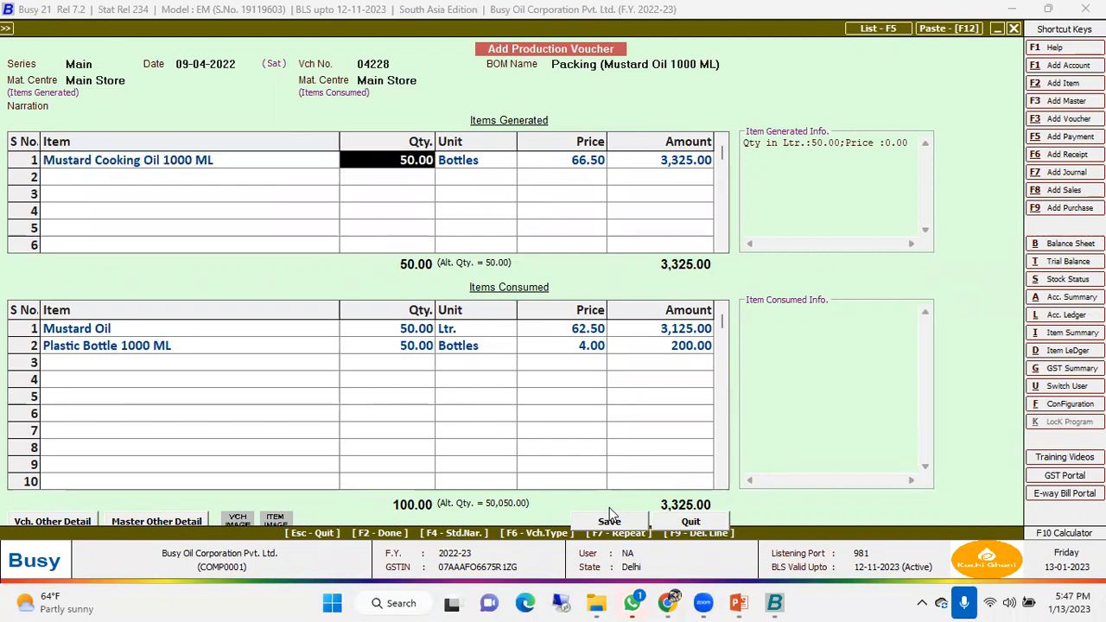
key("Return")
key("Return")
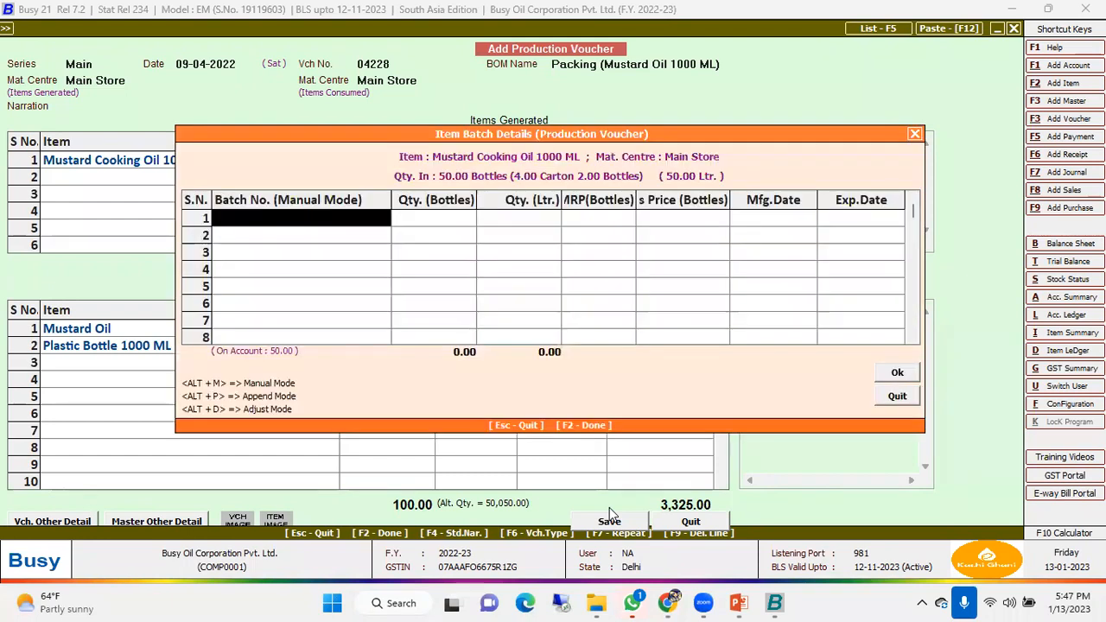
type("04")
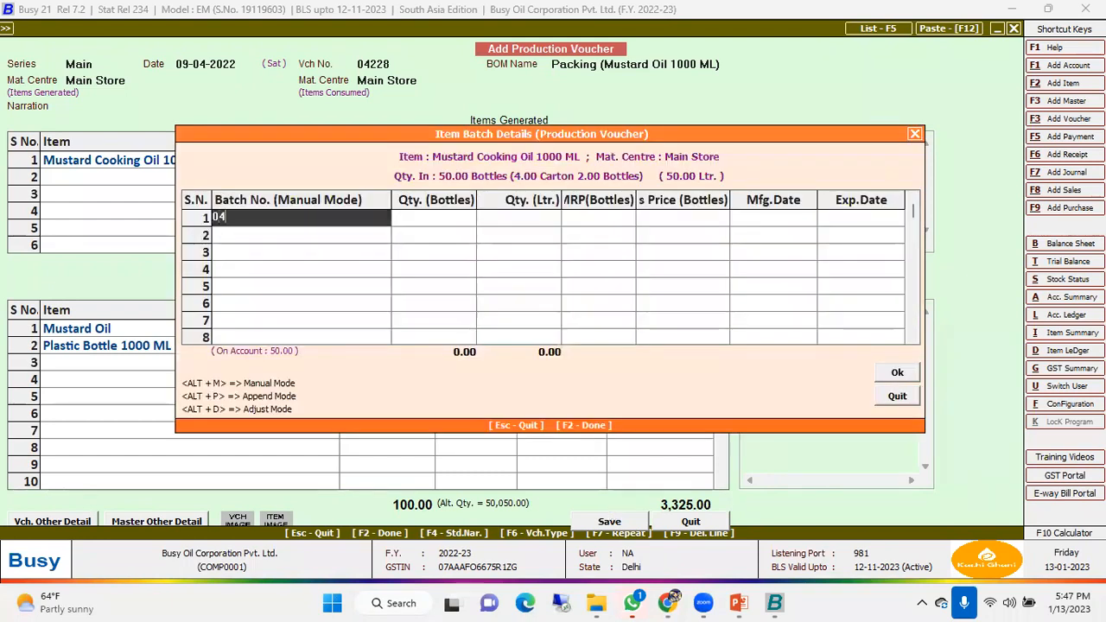
type("228")
key("Return")
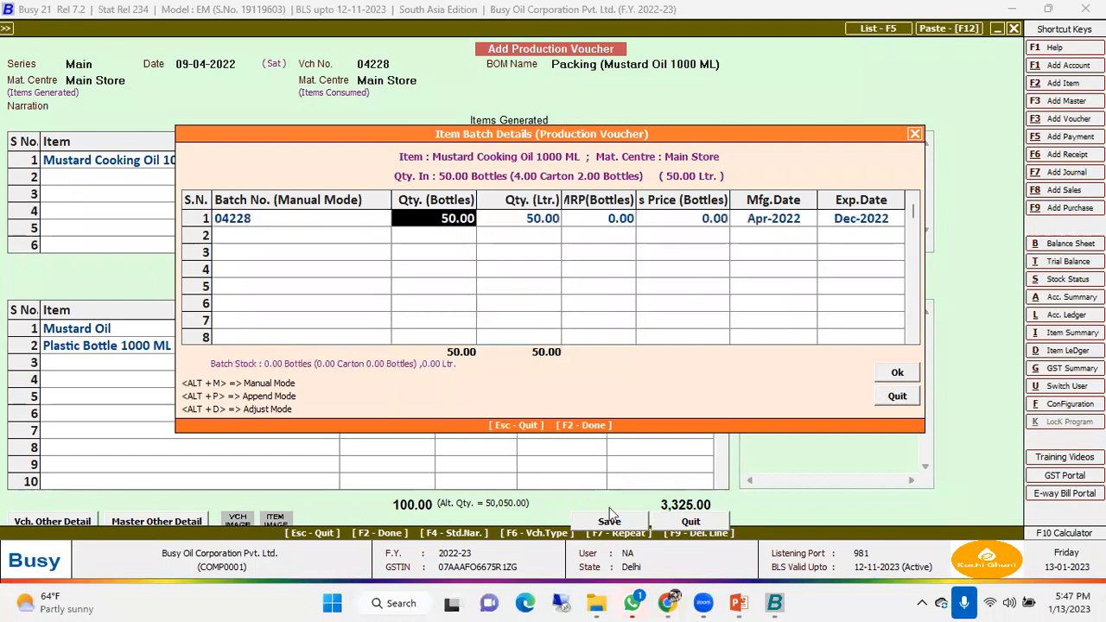
key("Return")
key("Return")
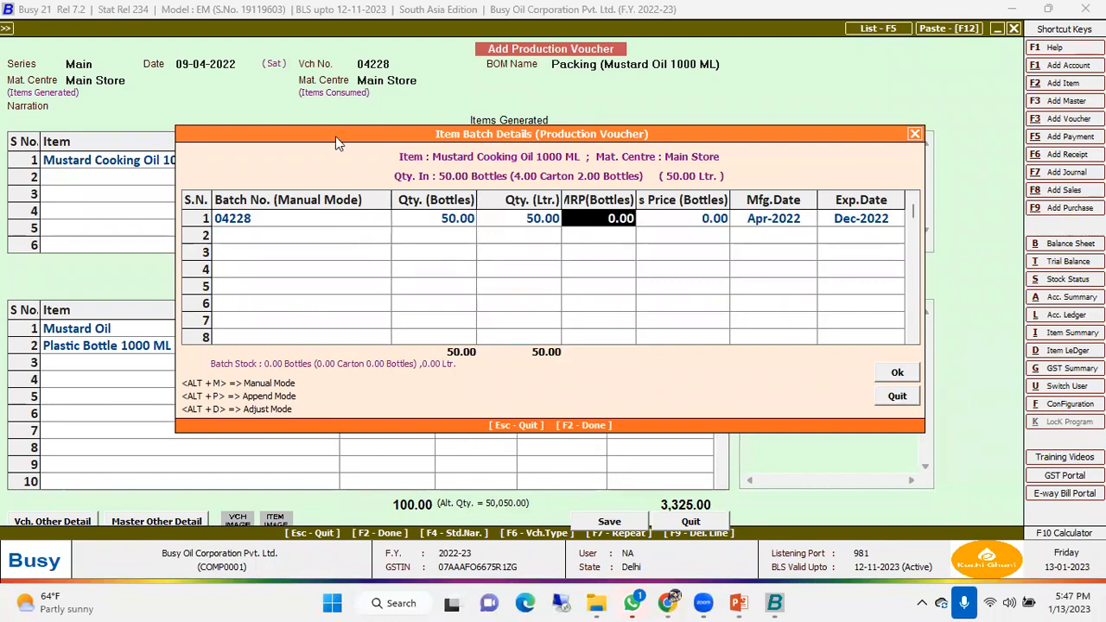
- Set the batch's MRP to 250 and its sales price to 210 per bottle
left_click_drag(337, 143, 317, 196)
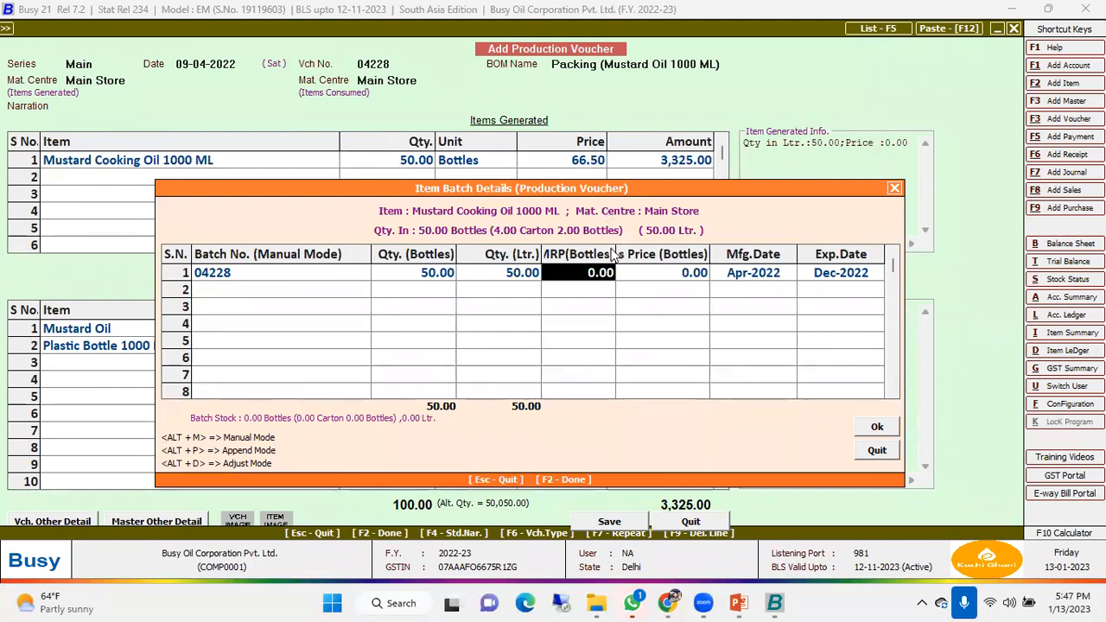
type("3")
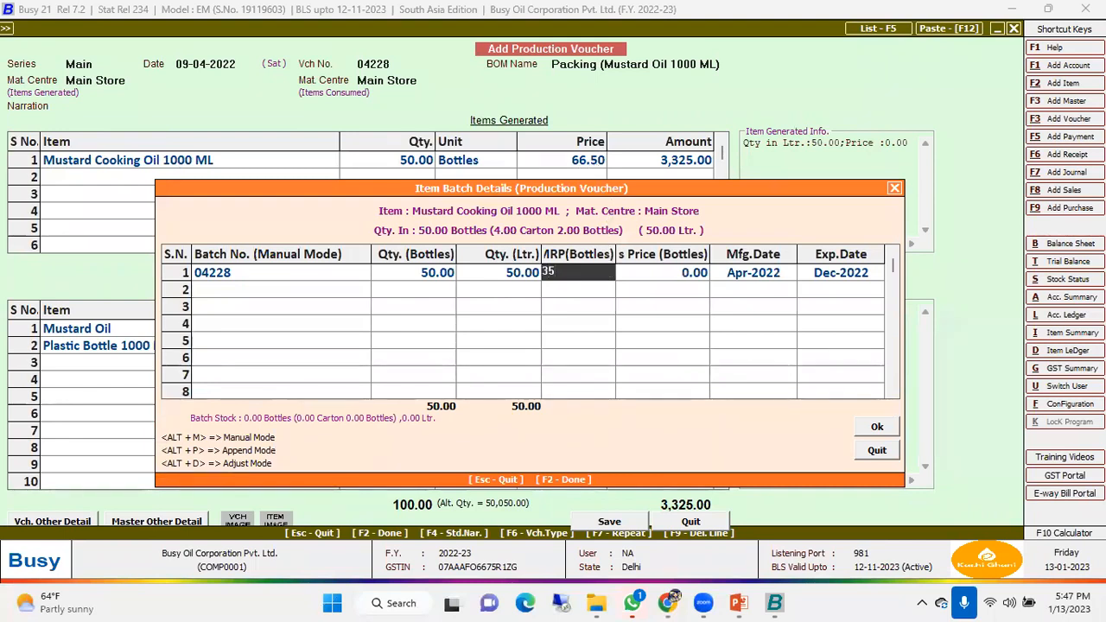
type("50")
key("Return")
type("210")
key("Return")
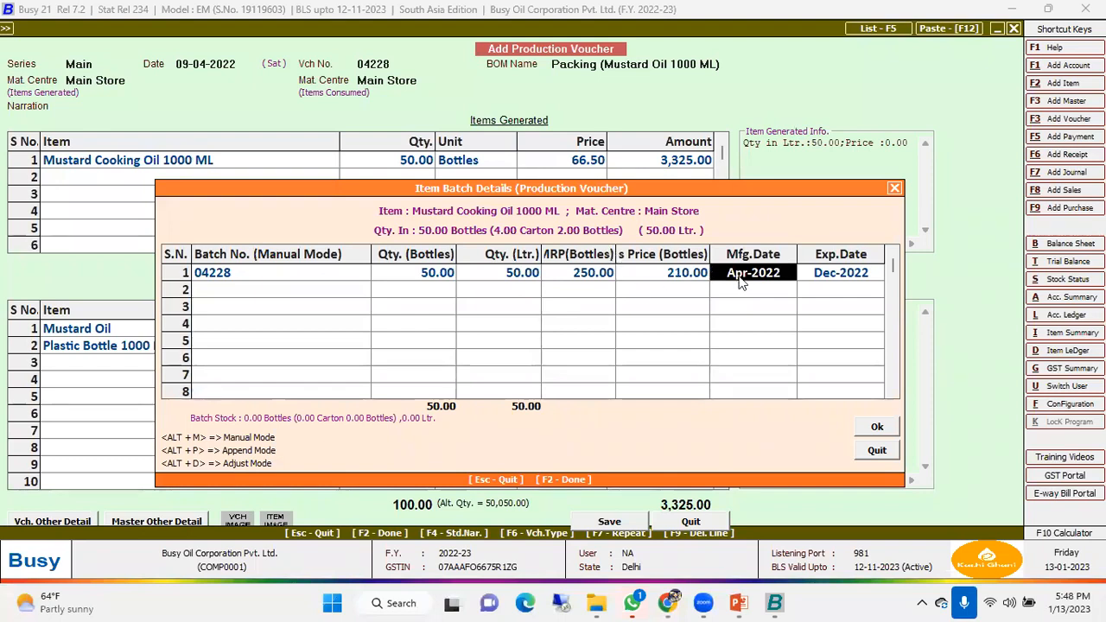
- Set the batch's expiry date to Jan-2023 and accept the batch details and alternate-unit quantity
left_click(817, 278)
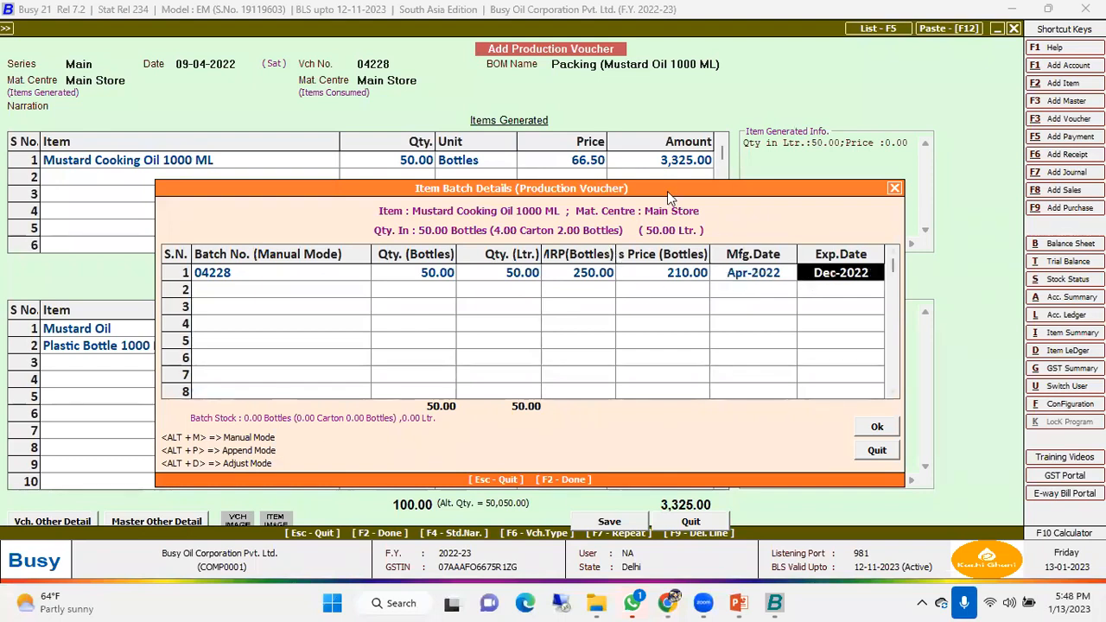
left_click_drag(584, 197, 608, 179)
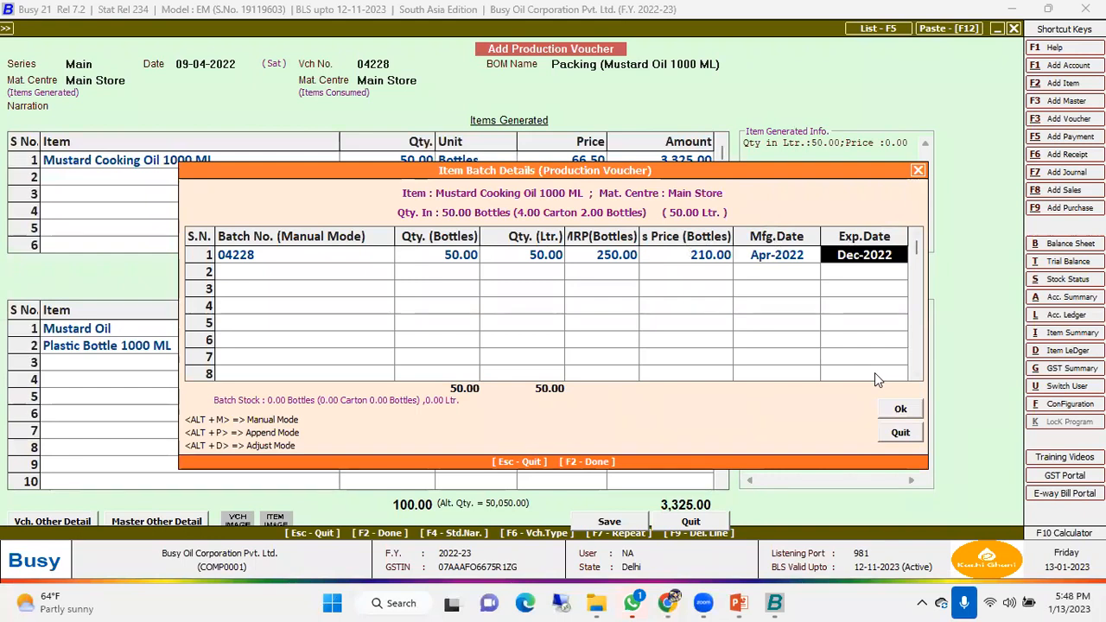
type("1.23")
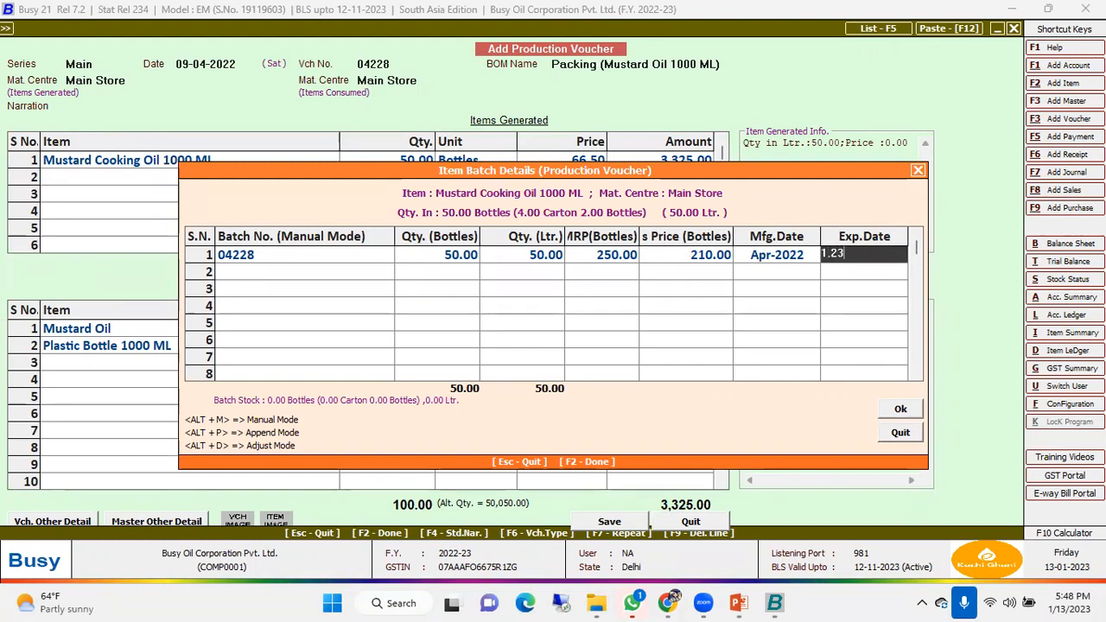
key("Return")
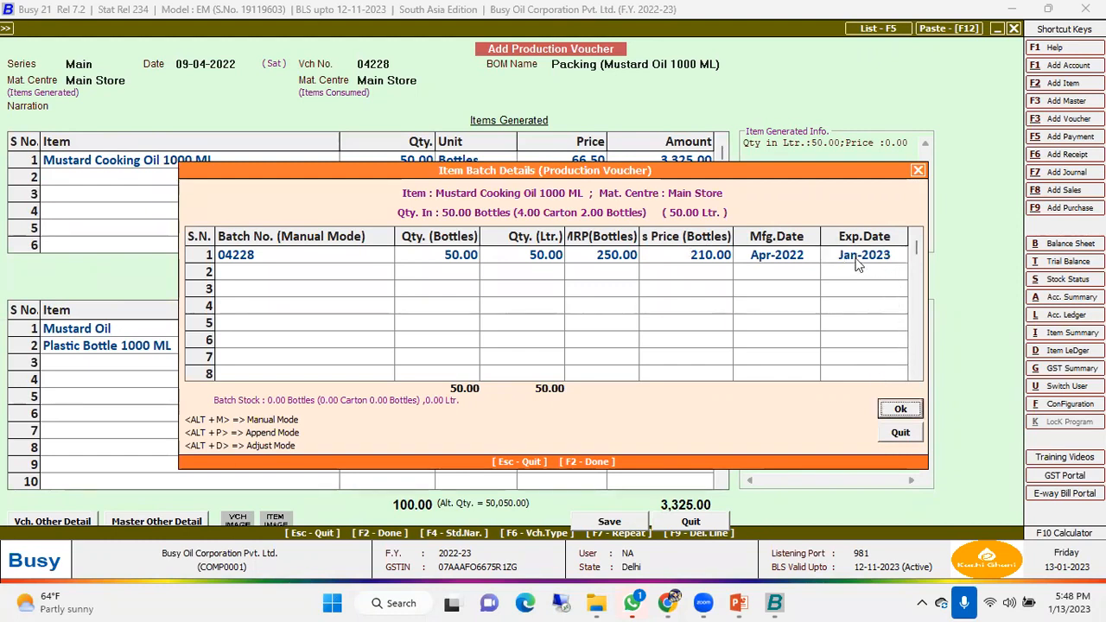
left_click(900, 411)
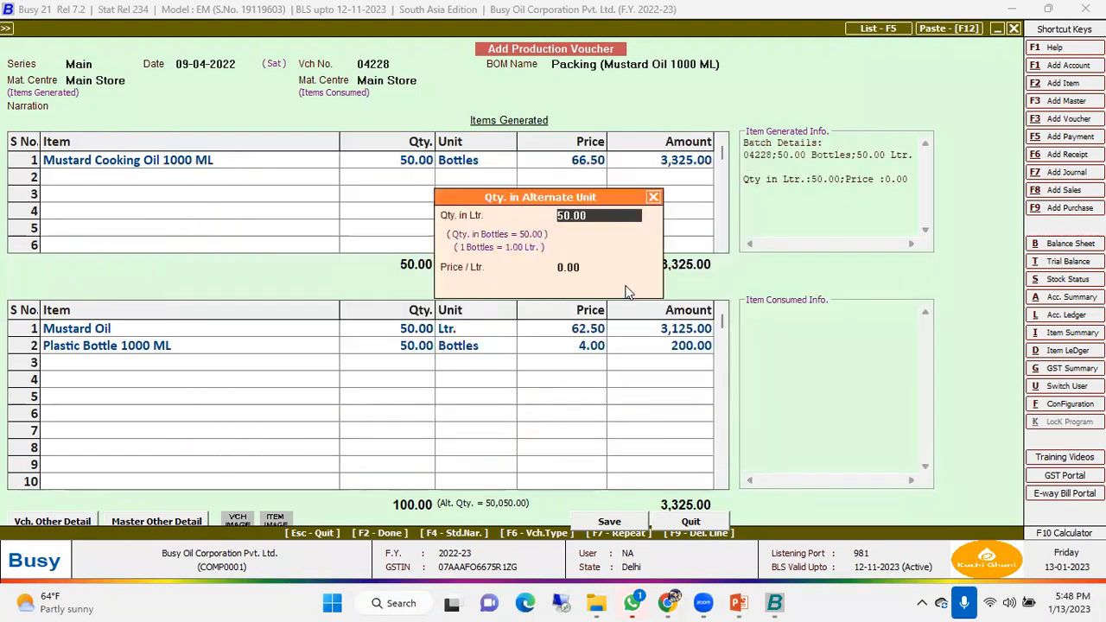
key("Return")
key("Return")
key("Return")
key("Return")
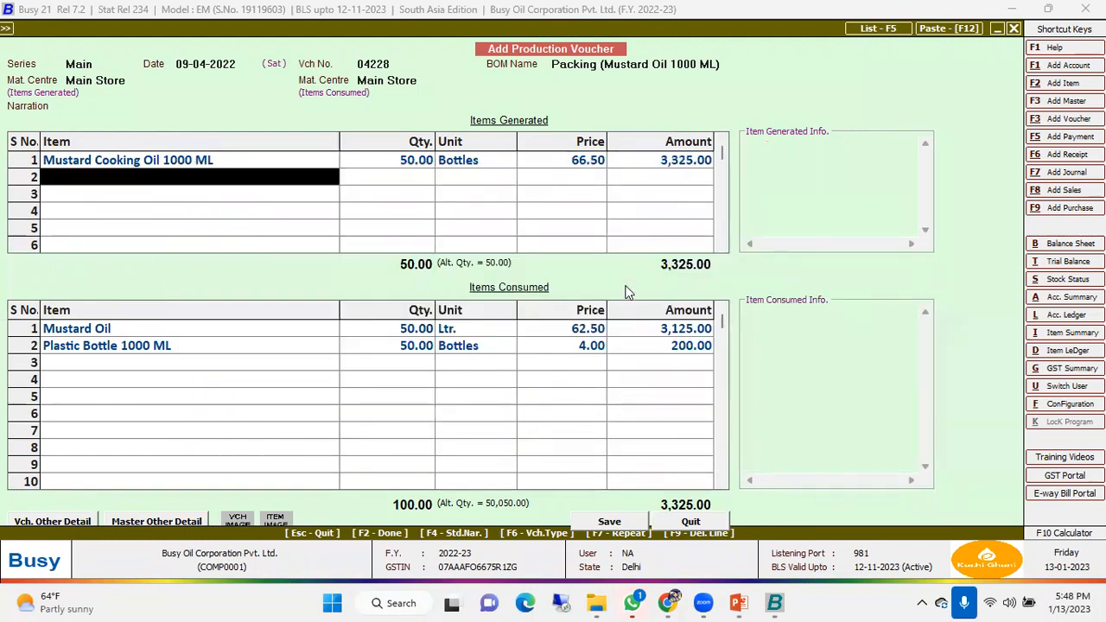
- Allocate the 50 Ltr. of consumed Mustard Oil to existing batch 04221
left_click(316, 333)
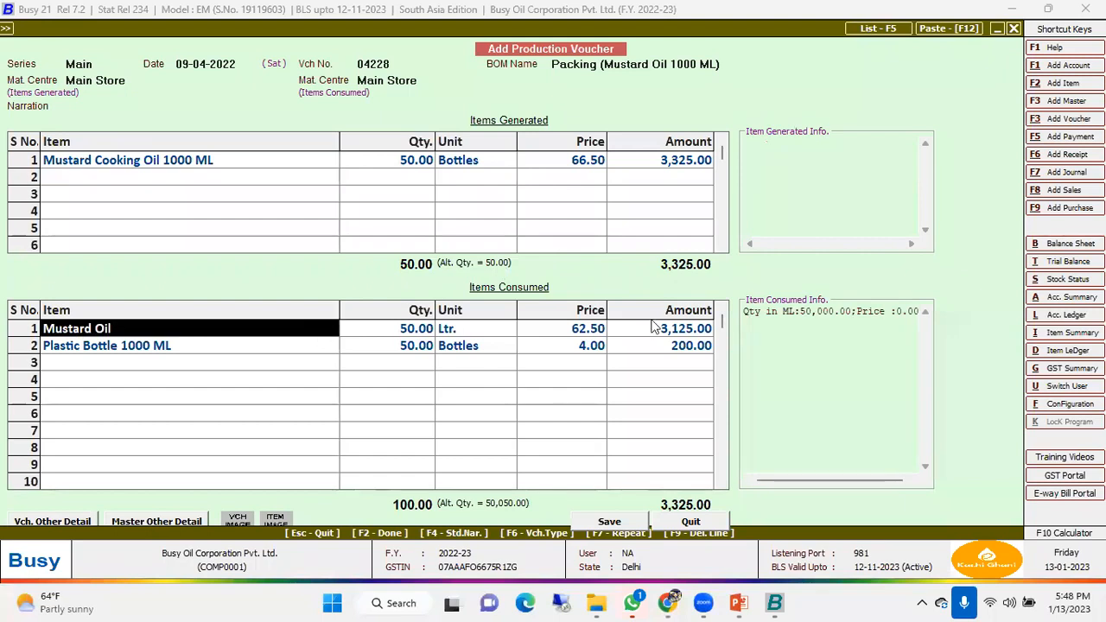
key("Return")
key("Return")
key("Return")
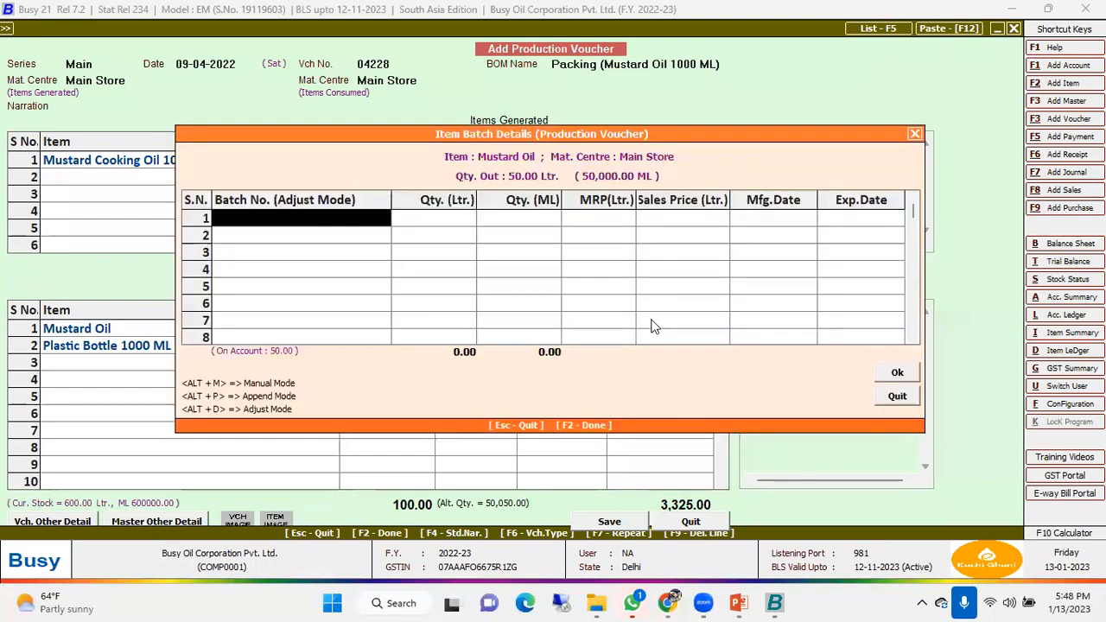
key("Down")
key("Up")
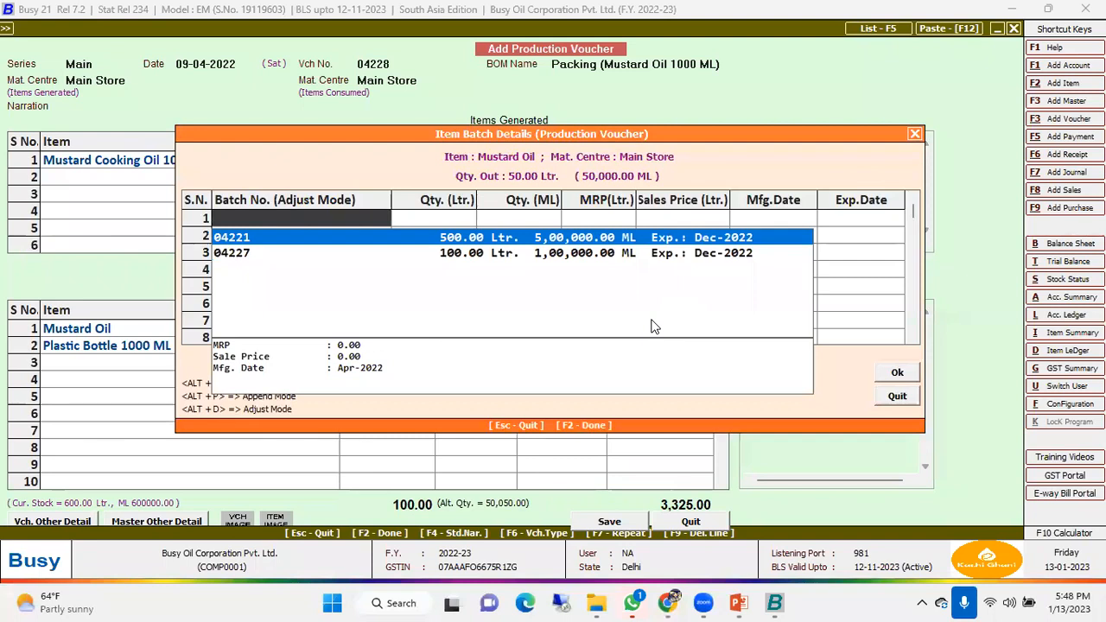
key("Down")
key("Up")
key("Down")
key("Up")
key("Return")
key("Return")
key("Return")
key("Return")
key("Return")
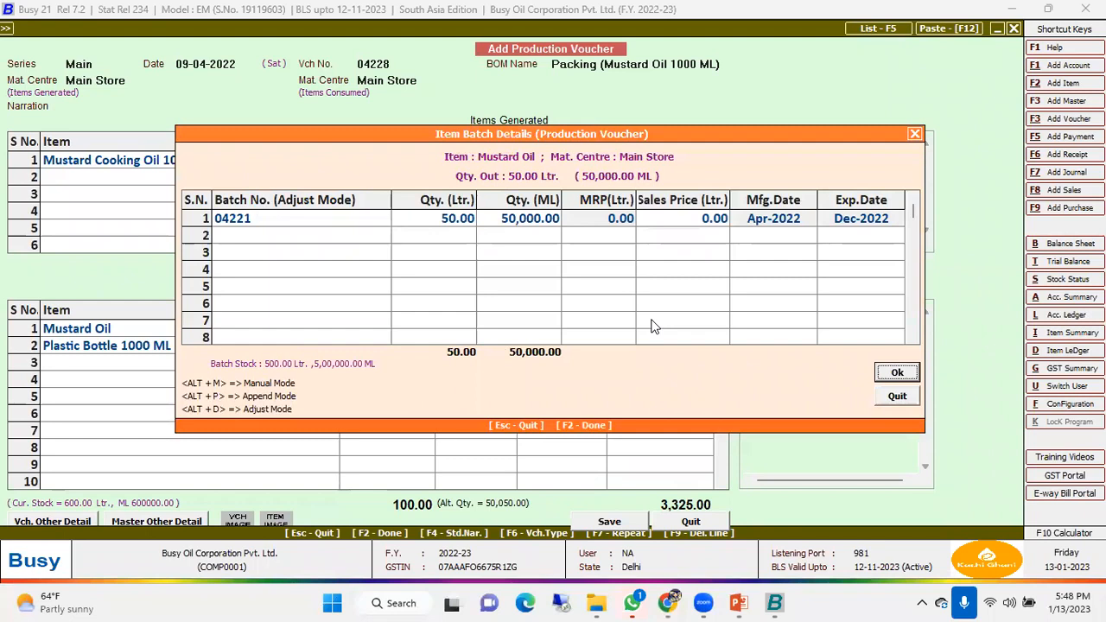
- Accept the Mustard Oil batch allocation and the 50 consumed Plastic Bottle 1000 ML, and save the production voucher
key("Return")
key("Return")
key("Return")
key("Return")
key("Return")
key("Return")
key("Return")
key("Return")
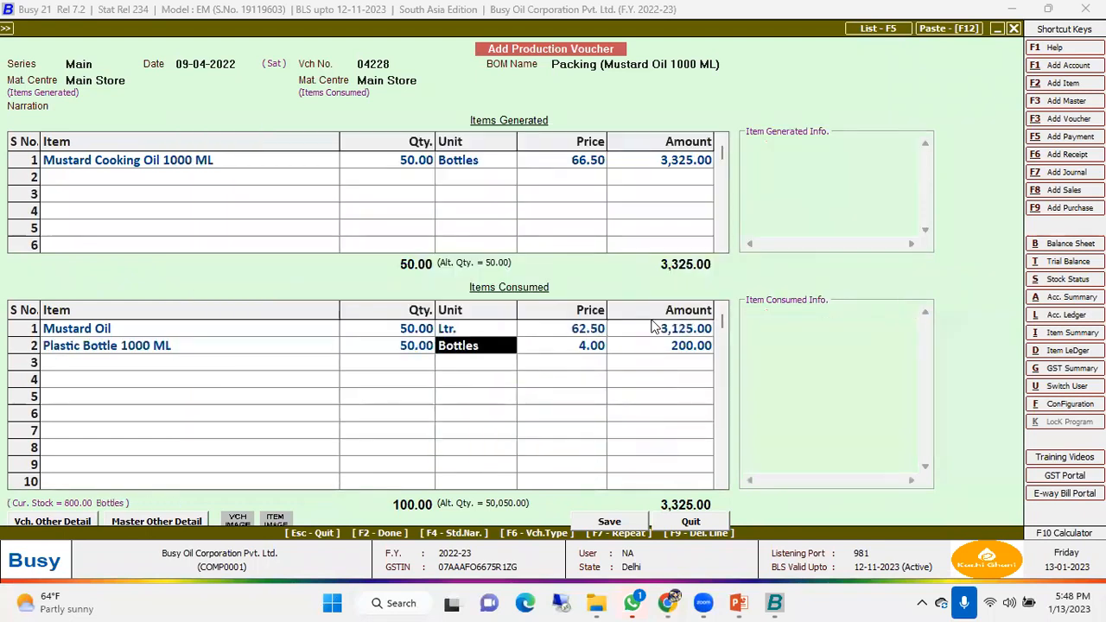
key("Return")
key("Return")
key("Return")
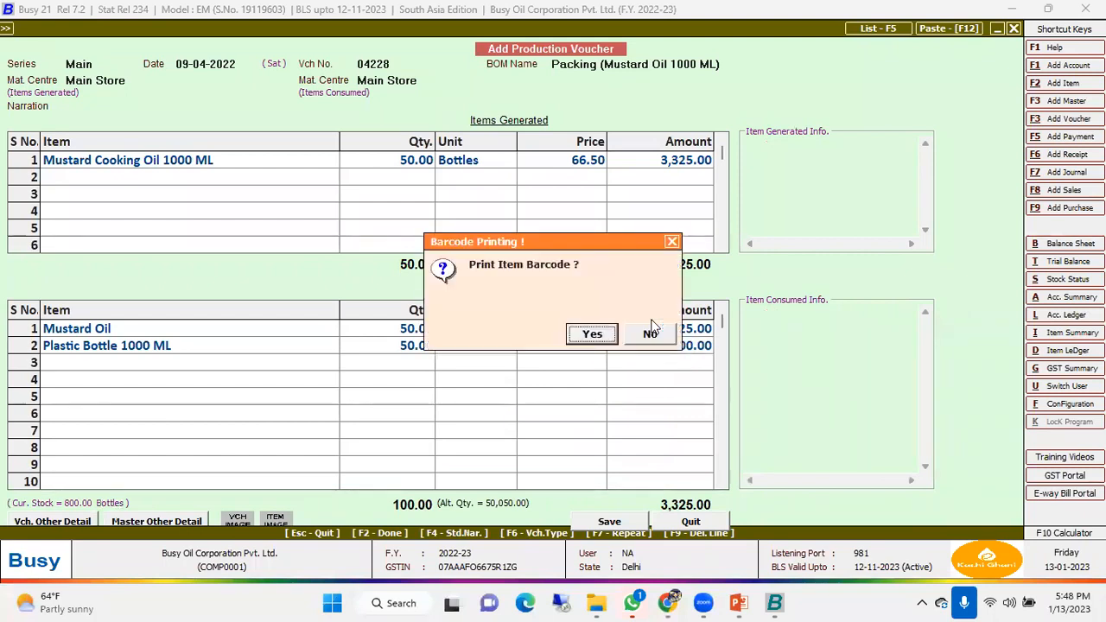
- Preview the barcode labels for batch 04228 of Mustard Cooking Oil 1000 ML and enlarge the preview to 160%
key("Return")
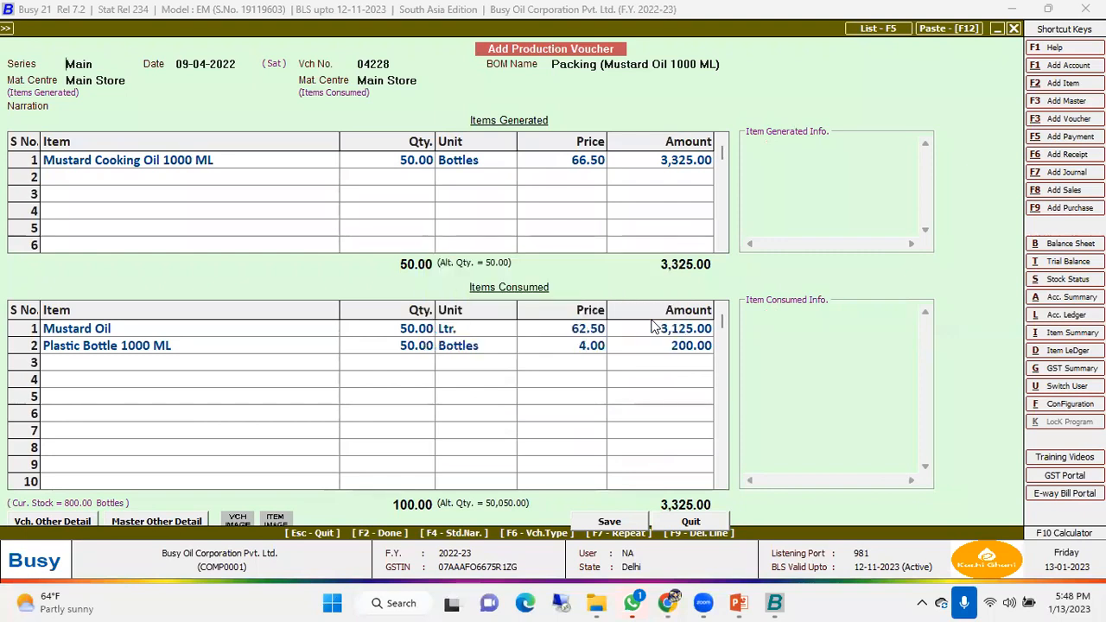
key("Return")
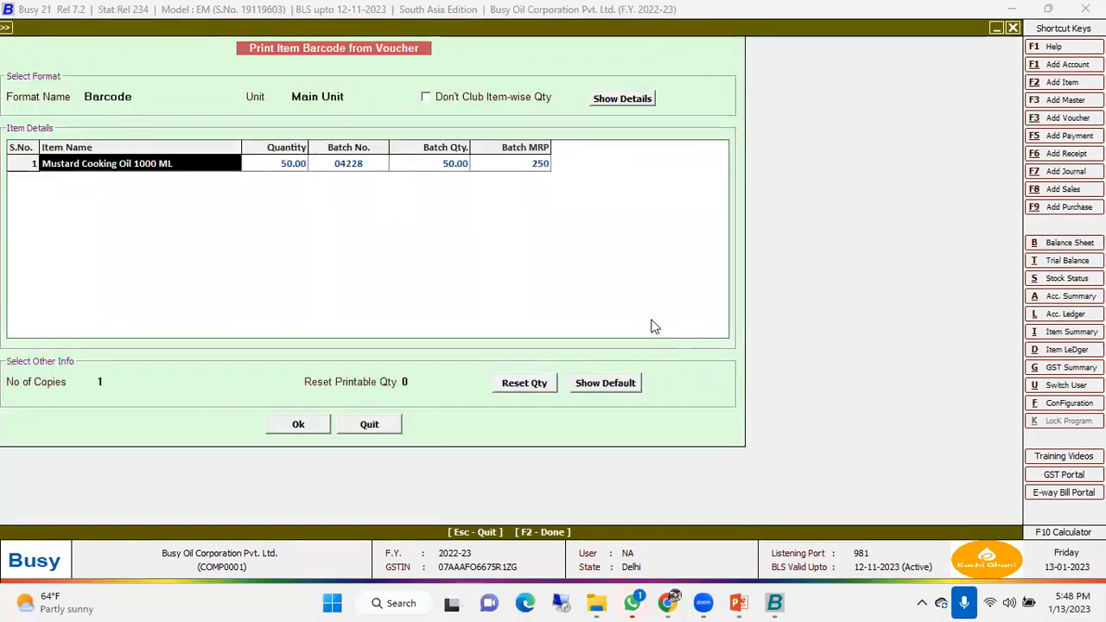
left_click(297, 424)
left_click(175, 106)
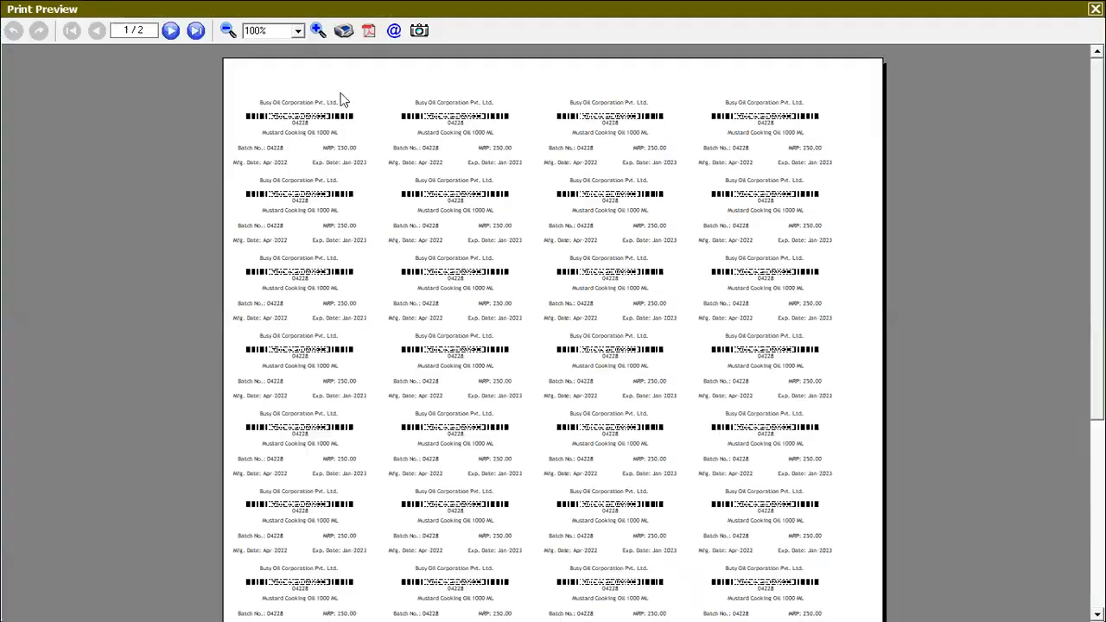
left_click(317, 31)
left_click(318, 30)
left_click(318, 30)
left_click(317, 31)
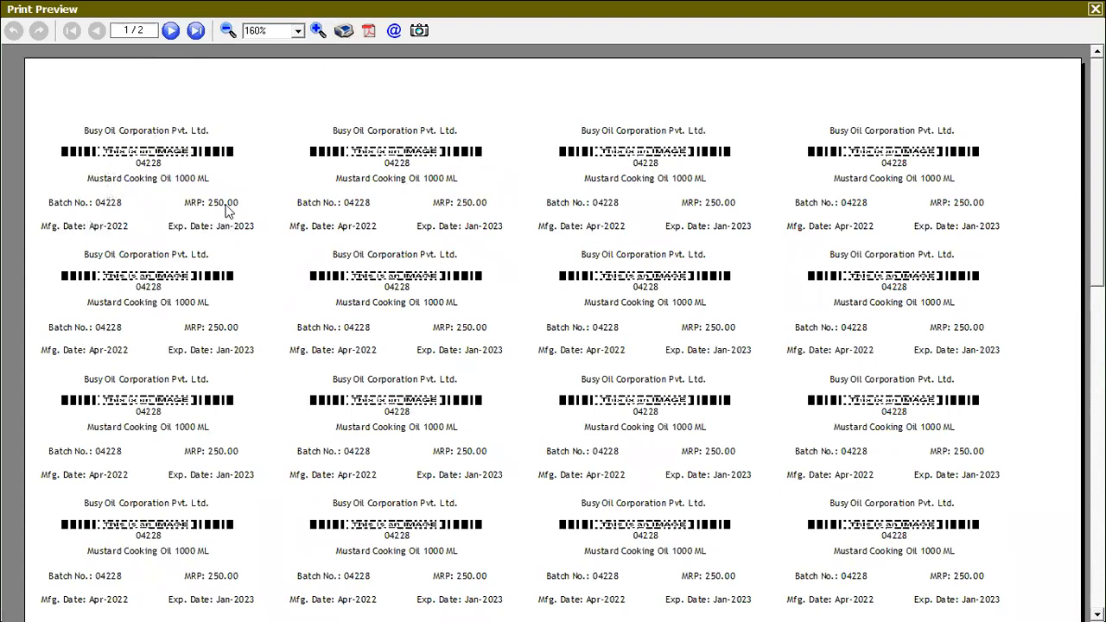
- Close the barcode preview and quit production voucher entry
left_click(1095, 9)
key("Escape")
key("Escape")
key("Escape")
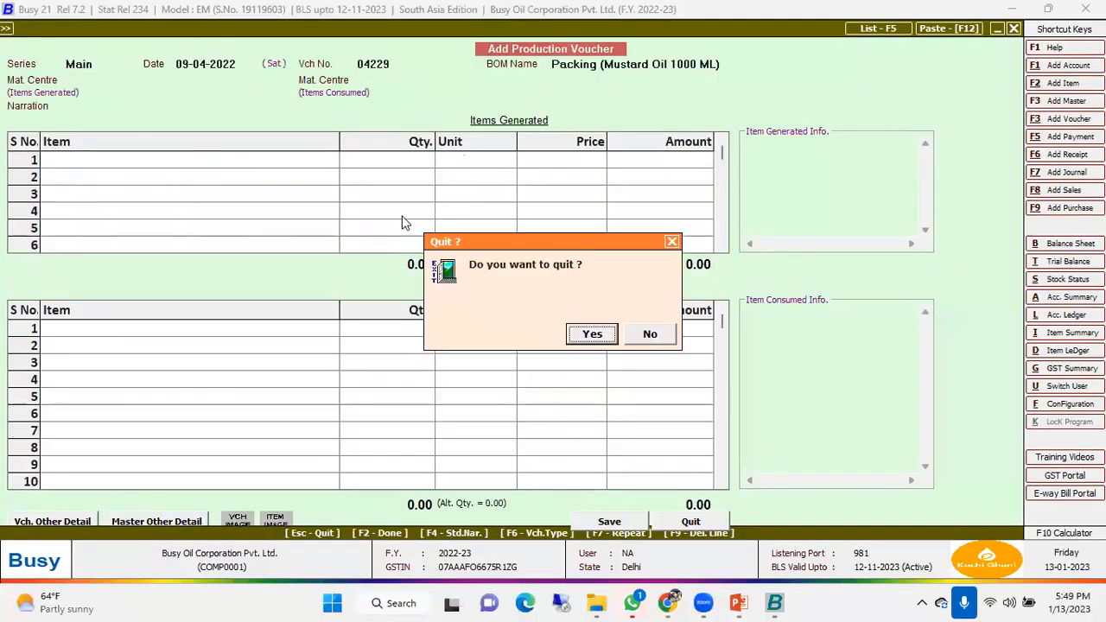
key("Return")
key("Escape")
key("Up")
key("Up")
key("Up")
key("Up")
key("Up")
key("Up")
key("Up")
key("Up")
key("Up")
key("Up")
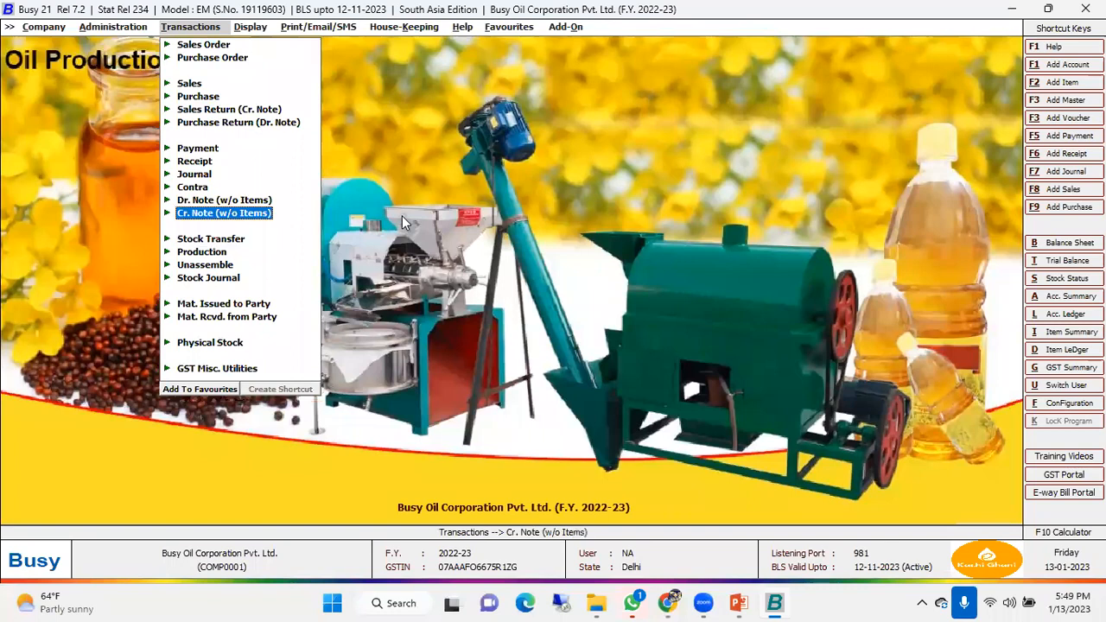
key("Up")
key("Return")
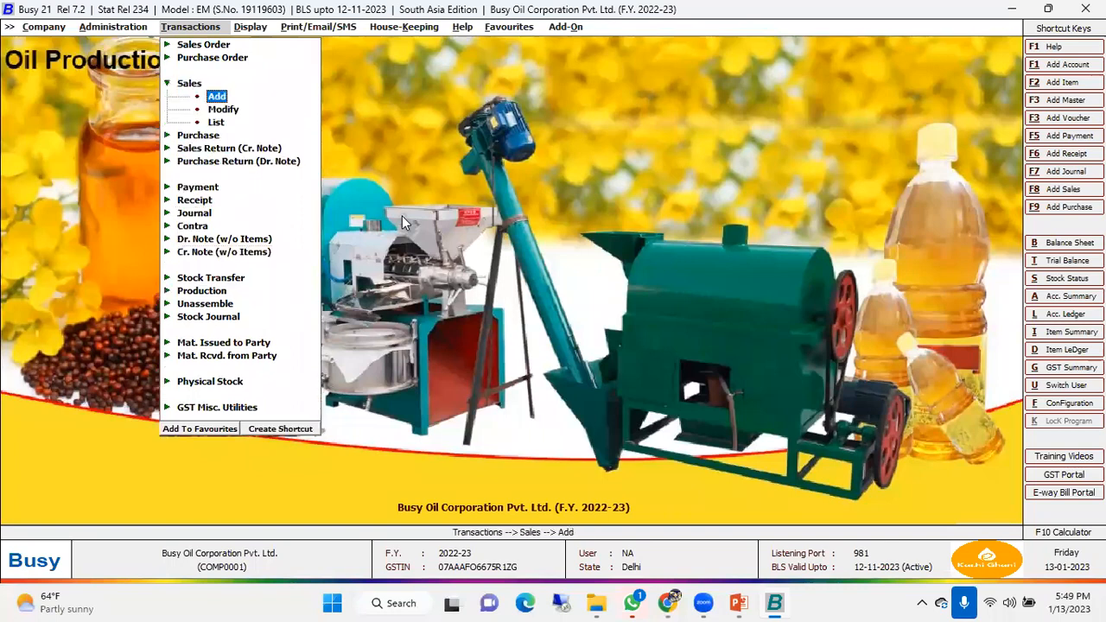
key("Escape")
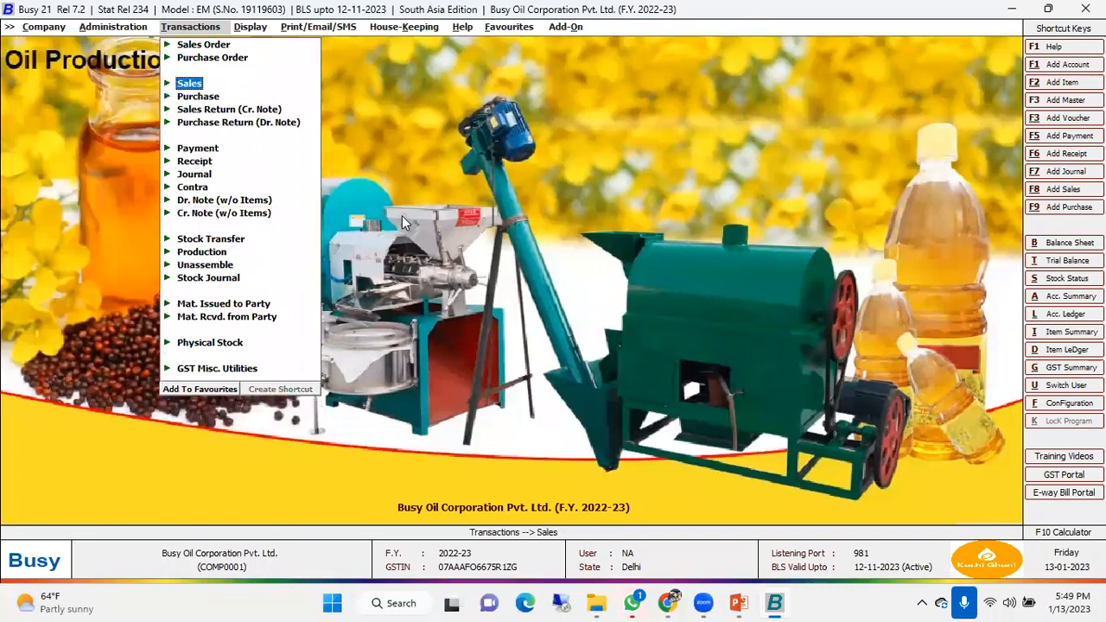
- Generate the voucher-wise Production Variance report for all BOMs from 01-04-2022 to 09-04-2022 and review its columns
key("Right")
key("Return")
key("Down")
key("Return")
key("Return")
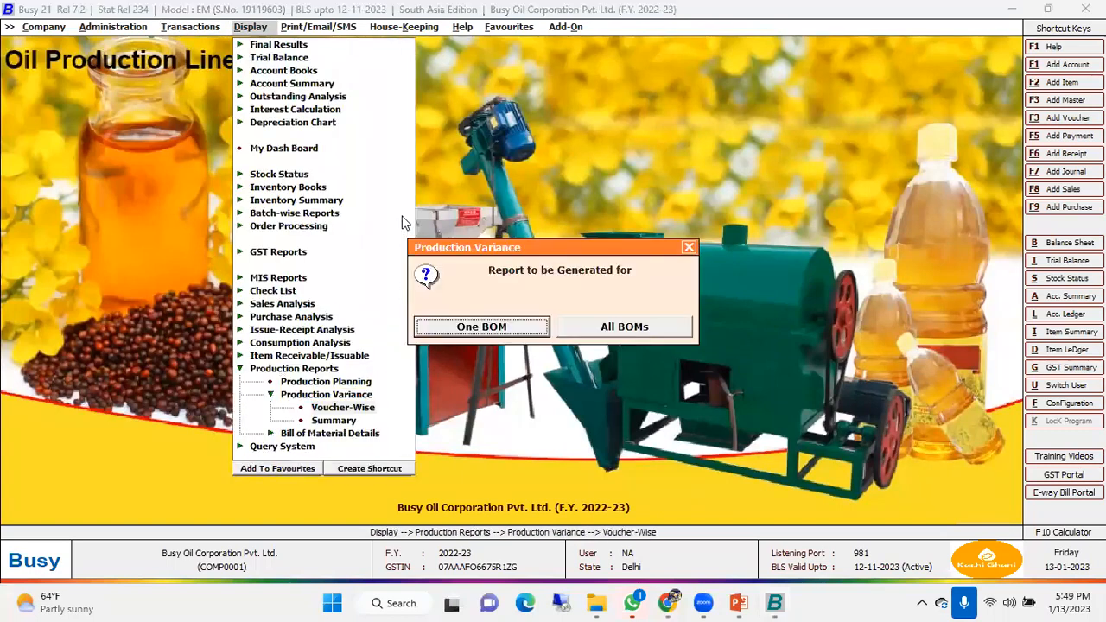
key("Right")
key("Return")
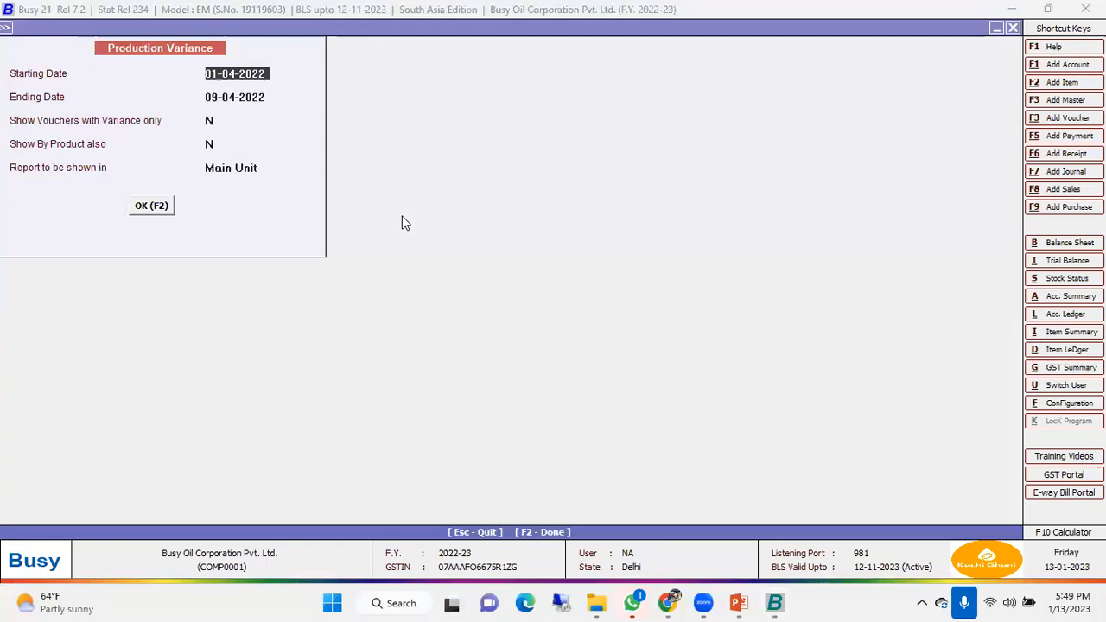
key("F2")
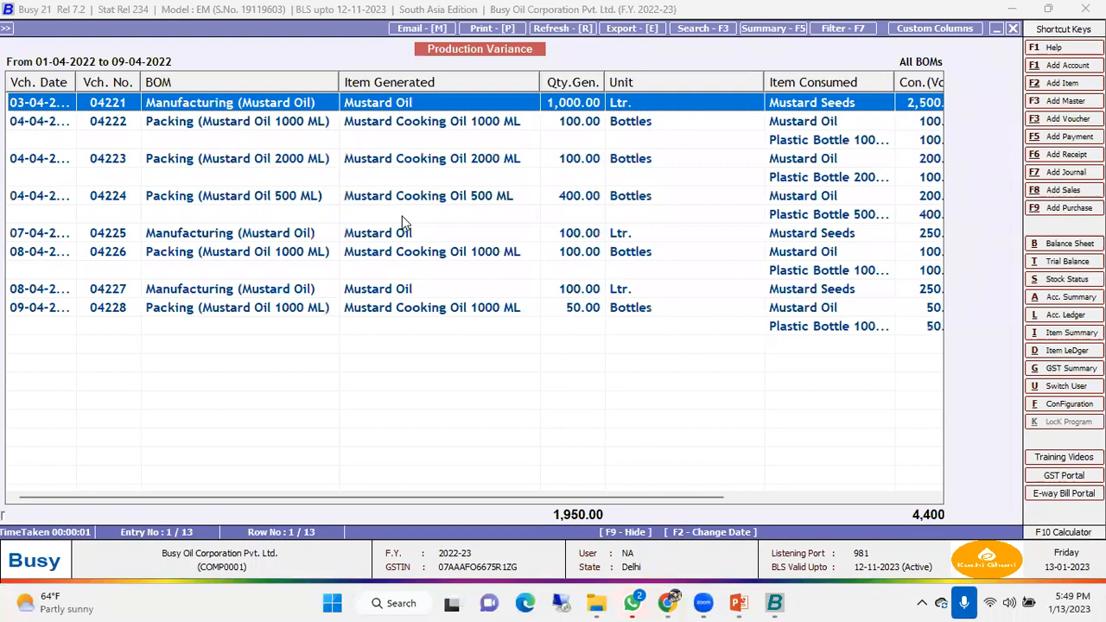
scroll(402, 222, "right", 5)
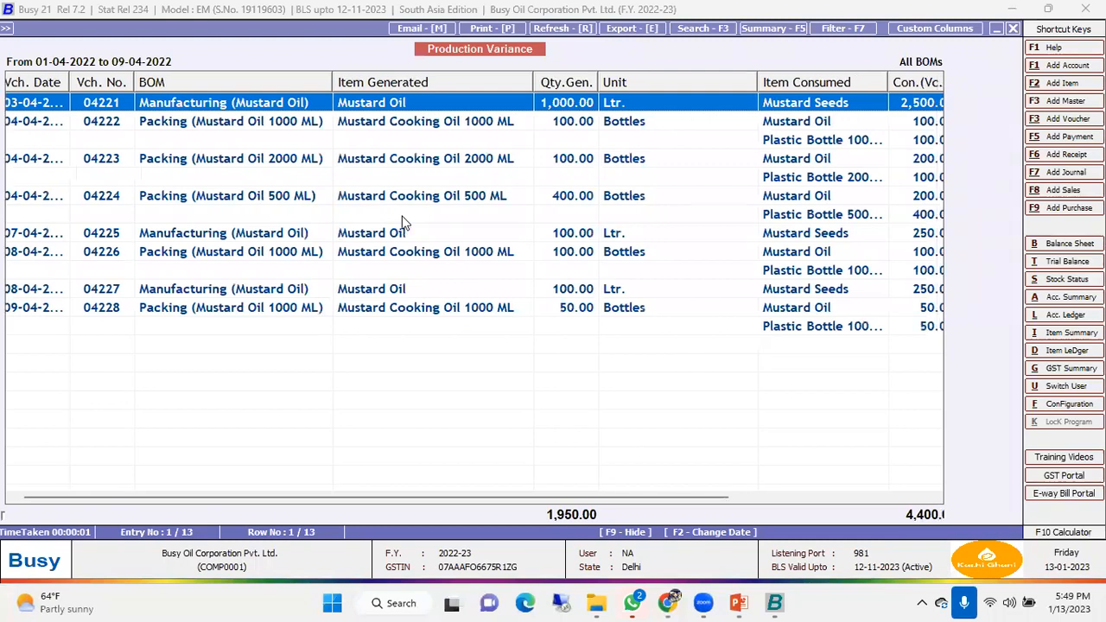
scroll(402, 222, "left", 5)
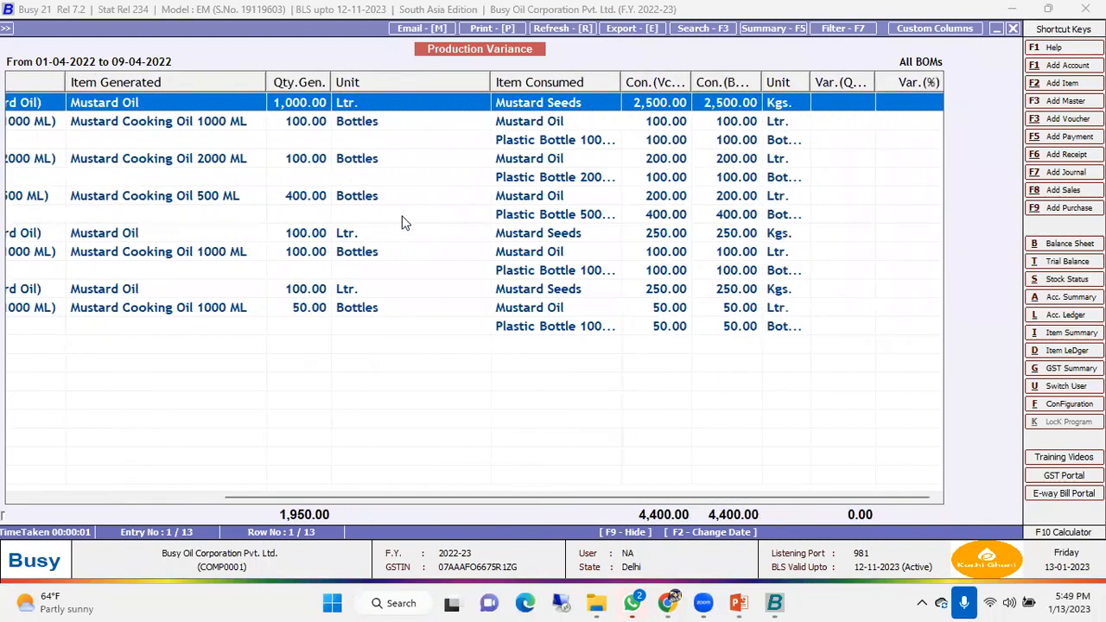
scroll(401, 222, "left", 3)
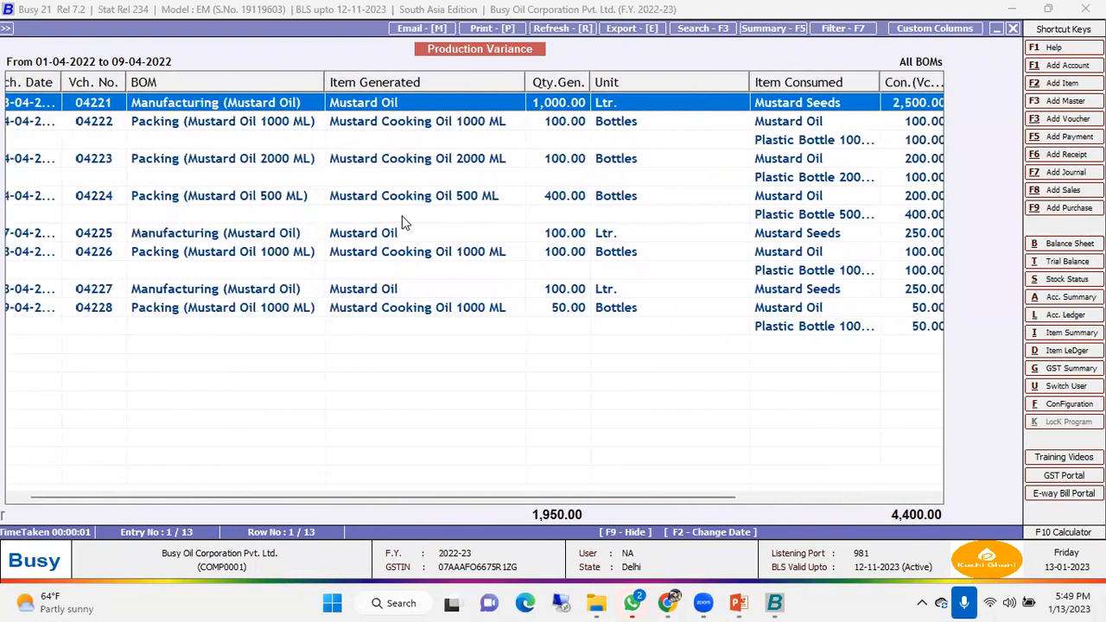
- View the Manufacturing (Mustard Oil) voucher dated 03-04-2022 from the variance report, and close both the voucher and the report
key("Down")
key("Up")
key("Return")
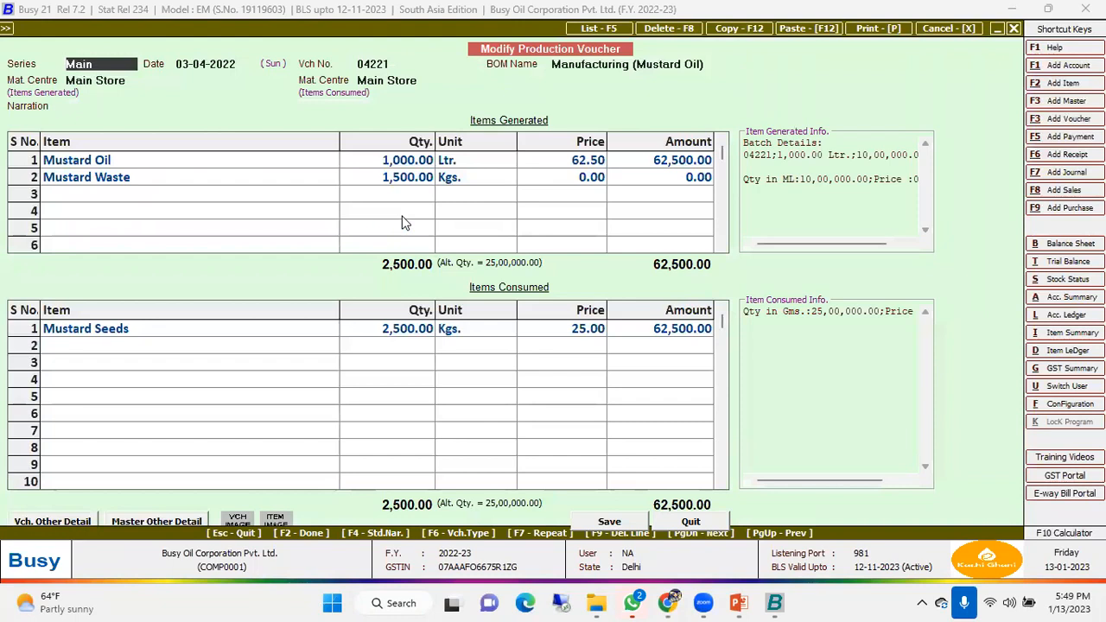
key("Escape")
key("Escape")
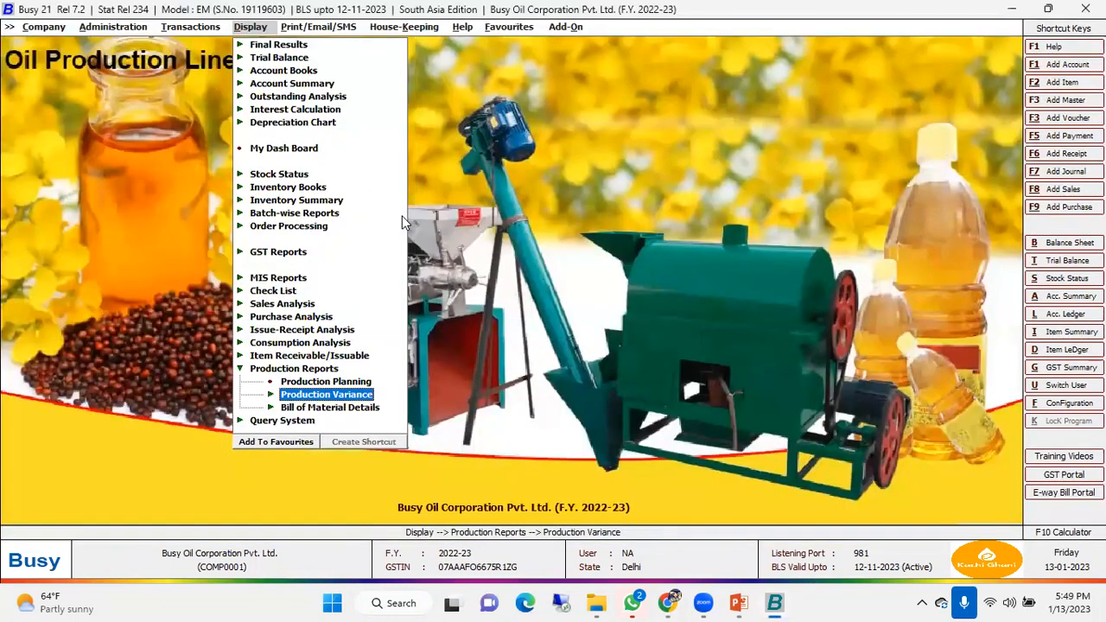
- Generate the Production Variance Summary for all BOMs from 01-04-2022 to 09-04-2022
key("Return")
key("Down")
key("Return")
key("Return")
key("Right")
key("Return")
key("Return")
key("Return")
key("Return")
key("Return")
key("Return")
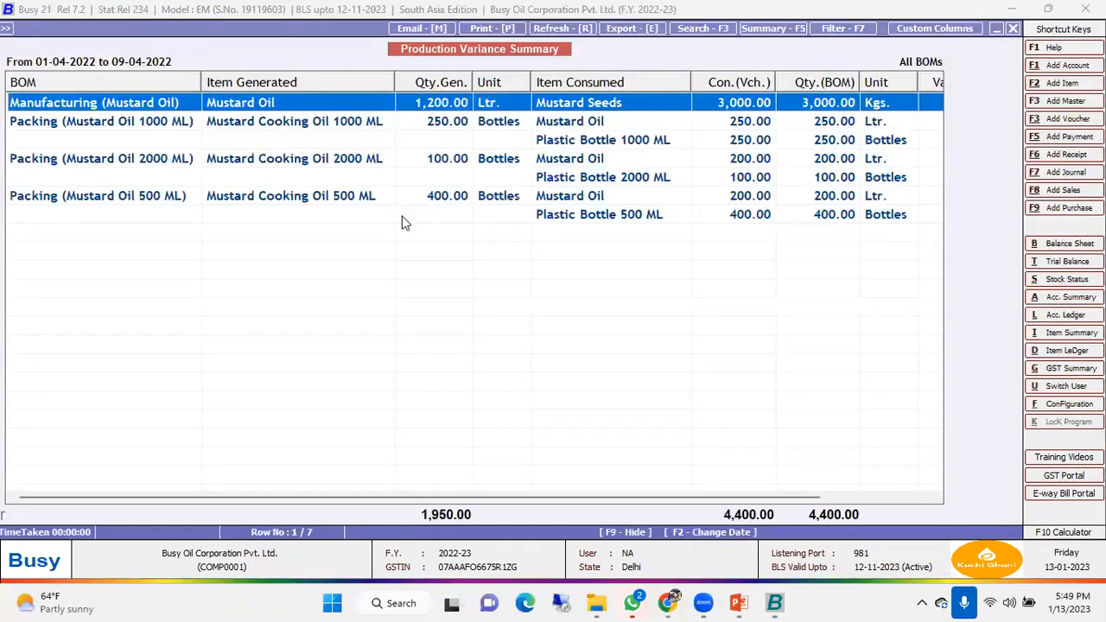
- Compare the generated, consumed and BOM quantities of the manufacturing and packing entries in the variance summary, and close it
key("Down")
key("Down")
key("Down")
key("Down")
key("Up")
key("Up")
key("Up")
key("Up")
key("Down")
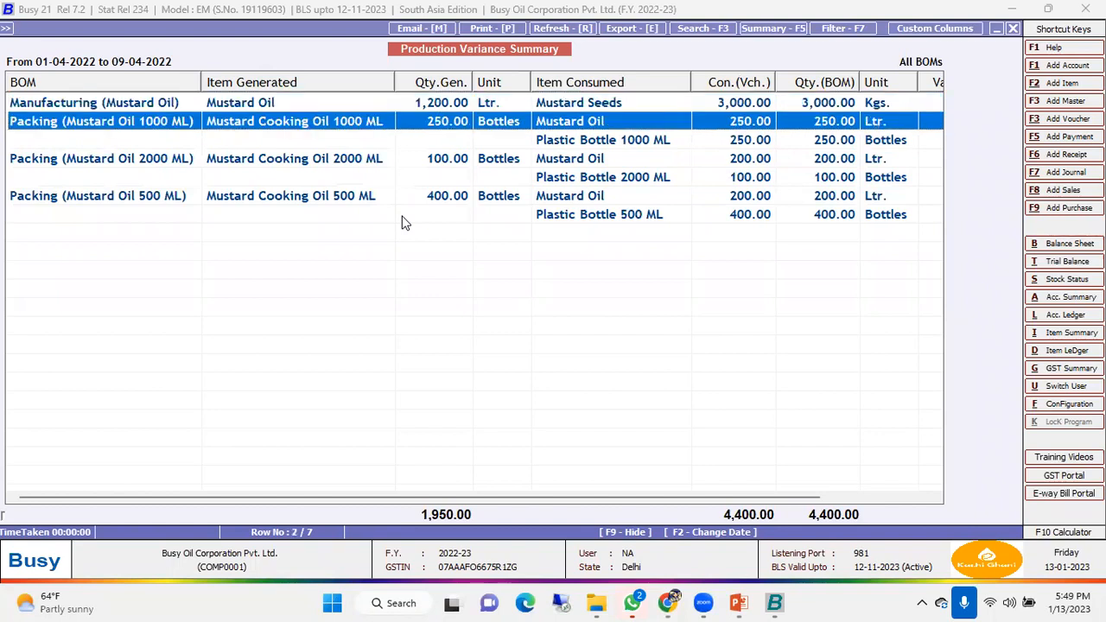
key("Down")
key("Down")
key("Down")
key("Down")
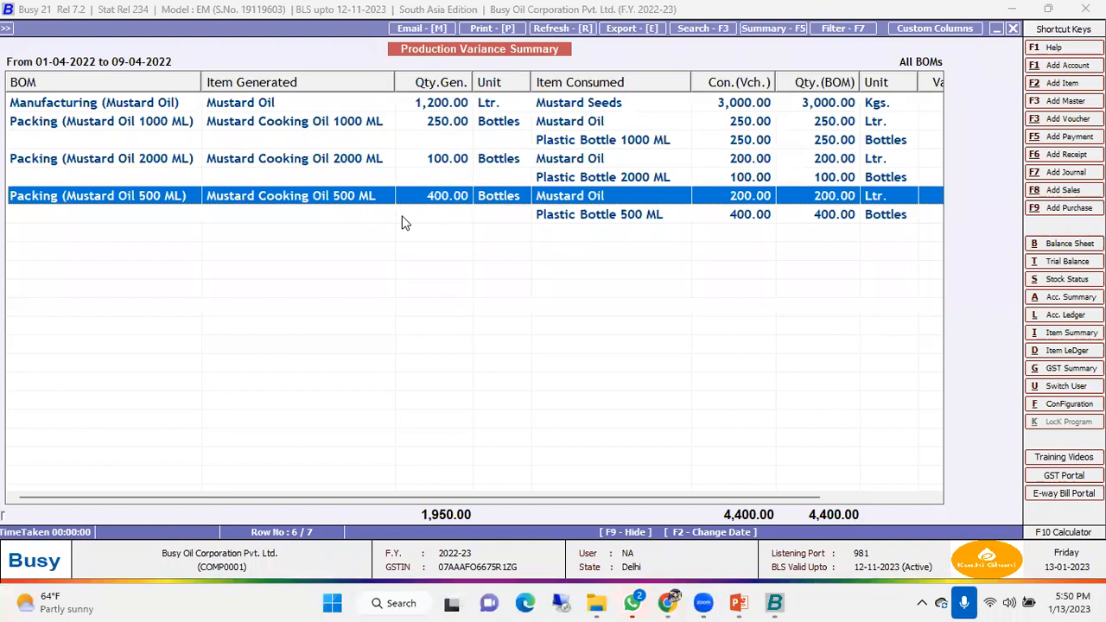
key("Escape")
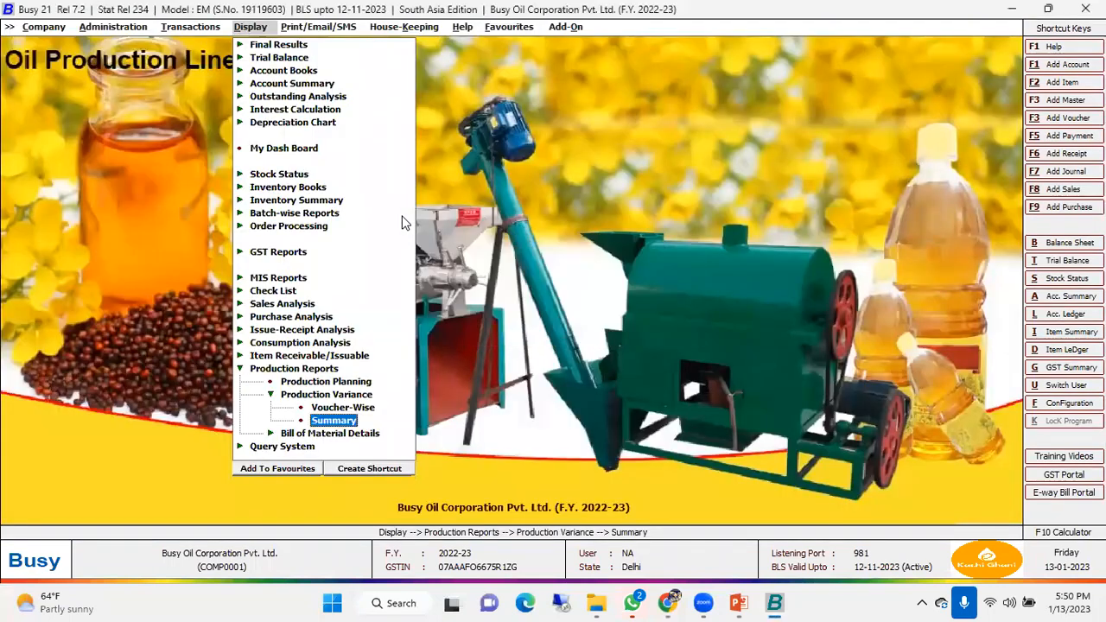
- Generate the Product Composition report of Bill of Material Details for all BOMs
key("Down")
key("Return")
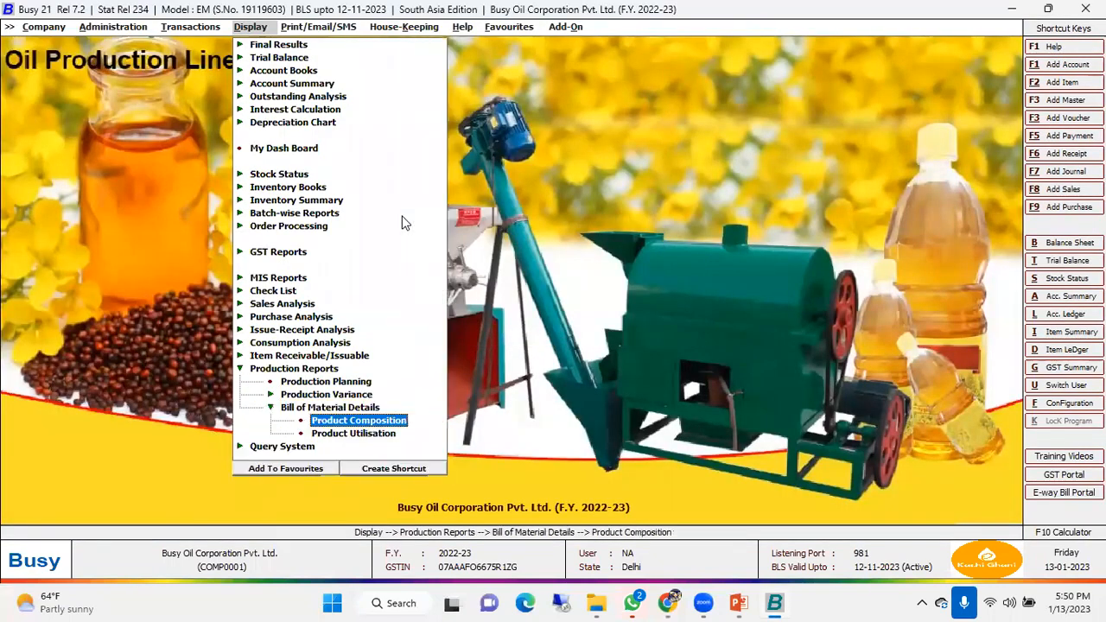
key("Return")
key("Right")
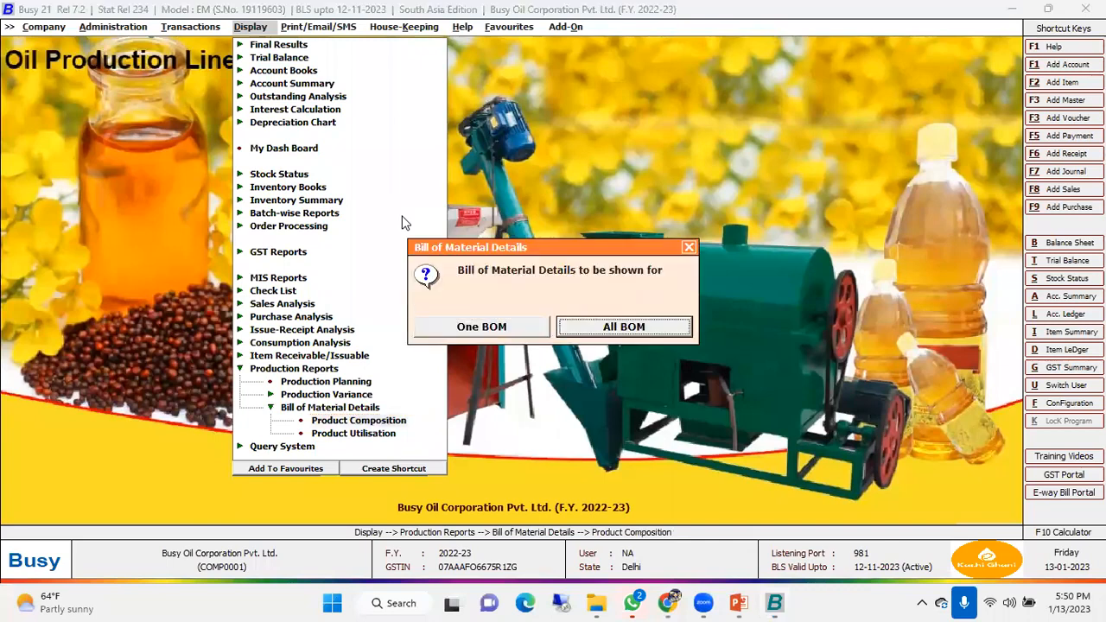
key("Return")
key("Return")
key("Return")
- Review the produced items, raw materials and by-products of each BOM in the Bill of Material Details report
key("Down")
key("Down")
key("Down")
key("Down")
key("Down")
key("Down")
key("Down")
key("Down")
key("Down")
key("Down")
key("Down")
key("Down")
key("Down")
key("Down")
key("Down")
key("Down")
key("Down")
key("Down")
key("Down")
key("Down")
key("Down")
key("Down")
key("Down")
key("Down")
key("Down")
key("Down")
key("Down")
key("Down")
key("Down")
key("Down")
key("Down")
key("Down")
key("Down")
key("Down")
key("Down")
key("Down")
key("Down")
key("Down")
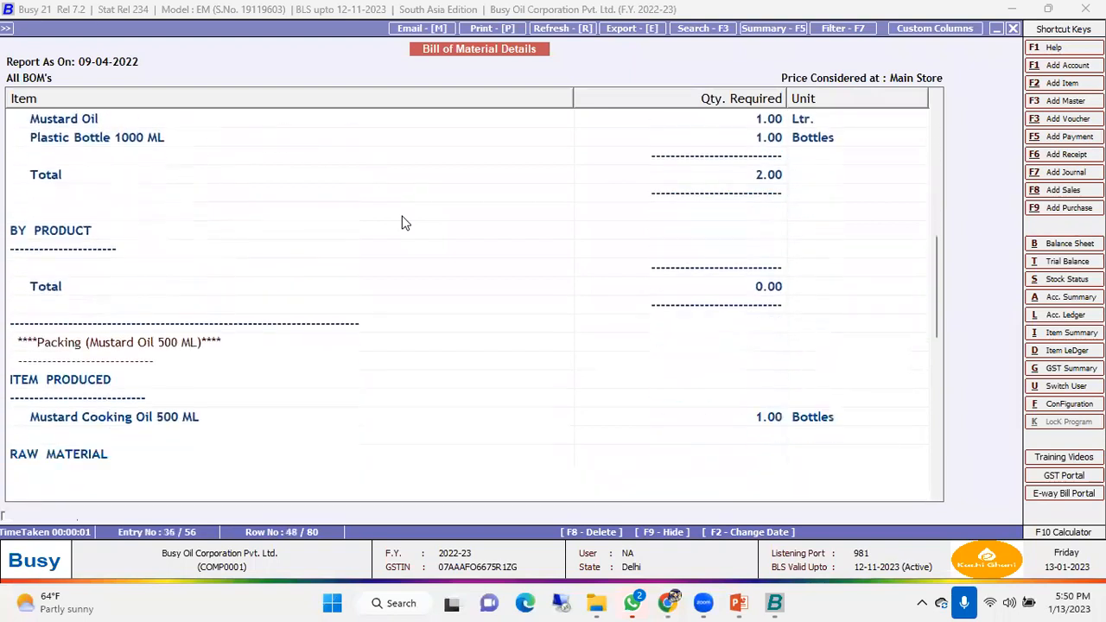
key("Up")
key("Up")
key("Up")
key("Up")
key("Up")
key("Up")
key("Up")
key("Up")
key("Up")
key("Up")
key("Up")
key("Up")
key("Up")
key("Up")
key("Up")
key("Up")
key("Up")
key("Up")
key("Up")
key("Up")
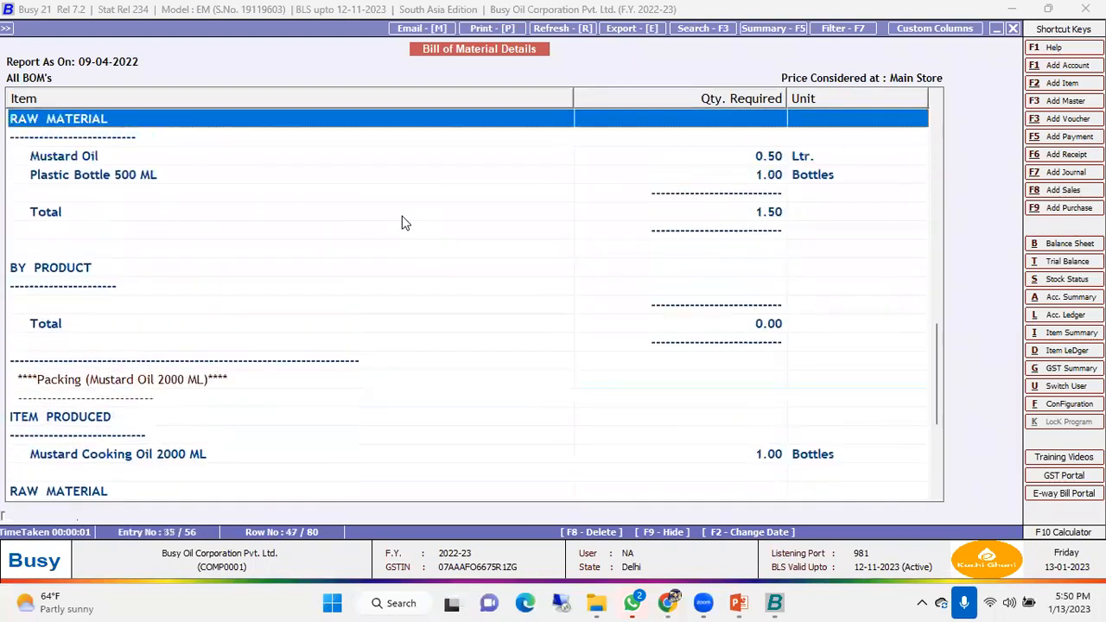
key("Up")
key("Up")
key("Up")
key("Up")
key("Up")
key("Up")
key("Up")
key("Up")
key("Up")
key("Up")
key("Up")
key("Up")
key("Up")
key("Up")
key("Up")
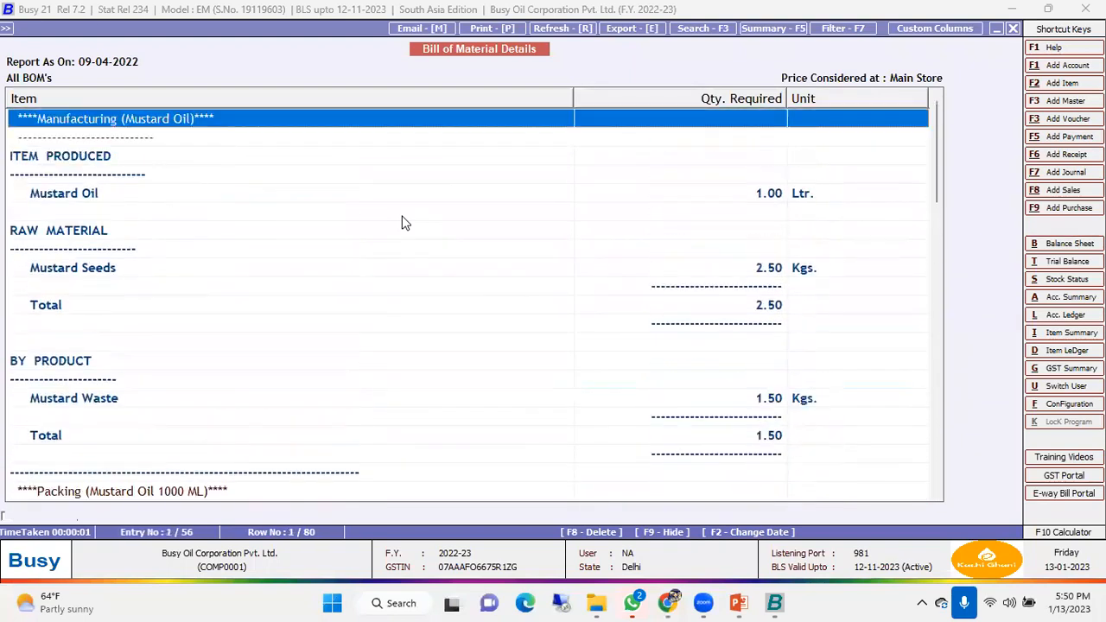
- Close the Bill of Material Details report and generate the Product Utilisation report for the item Mustard Oil
key("Escape")
key("Escape")
key("Escape")
key("Down")
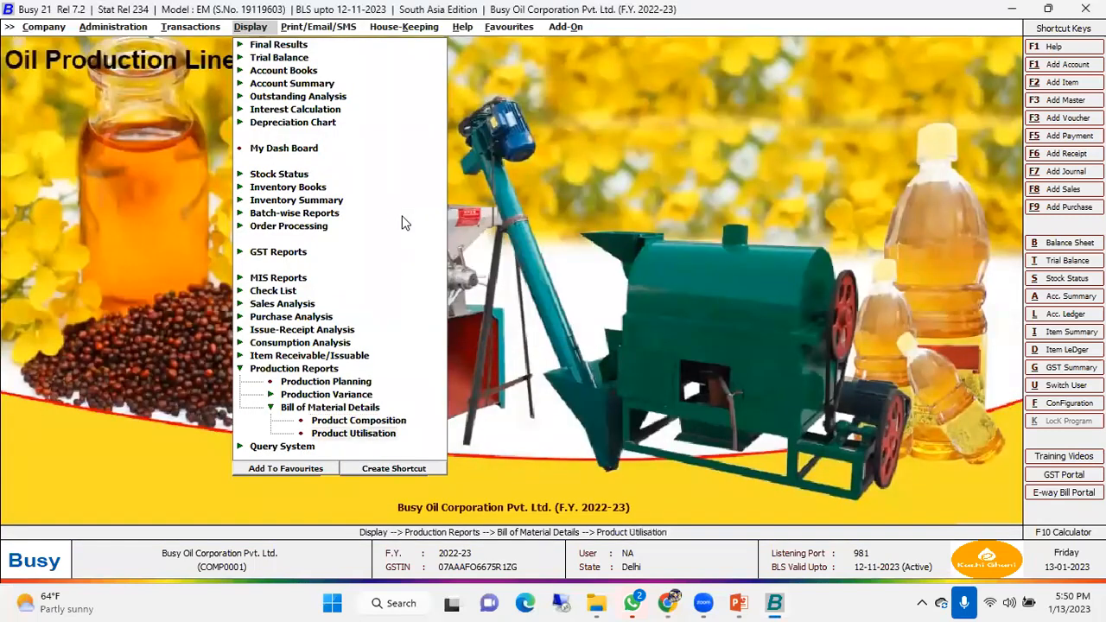
key("Return")
key("F2")
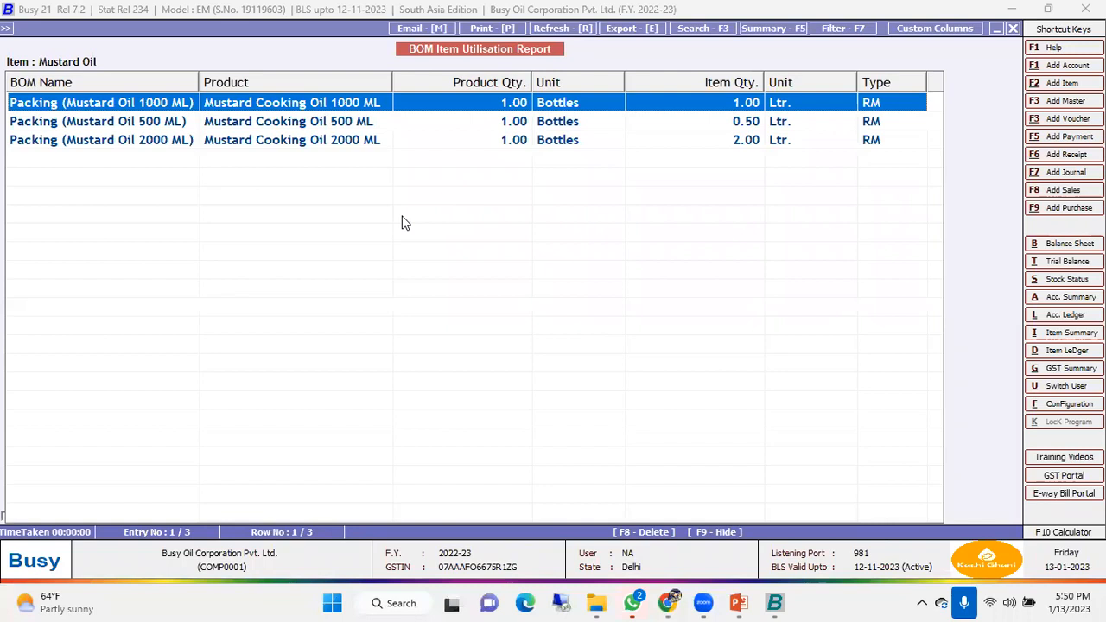
- Close the utilisation report and go to the Balances Only option of the alphabetical closing stock report
key("Escape")
key("Escape")
key("Escape")
key("Escape")
key("Up")
key("Up")
key("Up")
key("Up")
key("Up")
key("Up")
key("Up")
key("Up")
key("Up")
key("Up")
key("Up")
key("Up")
key("Up")
key("Return")
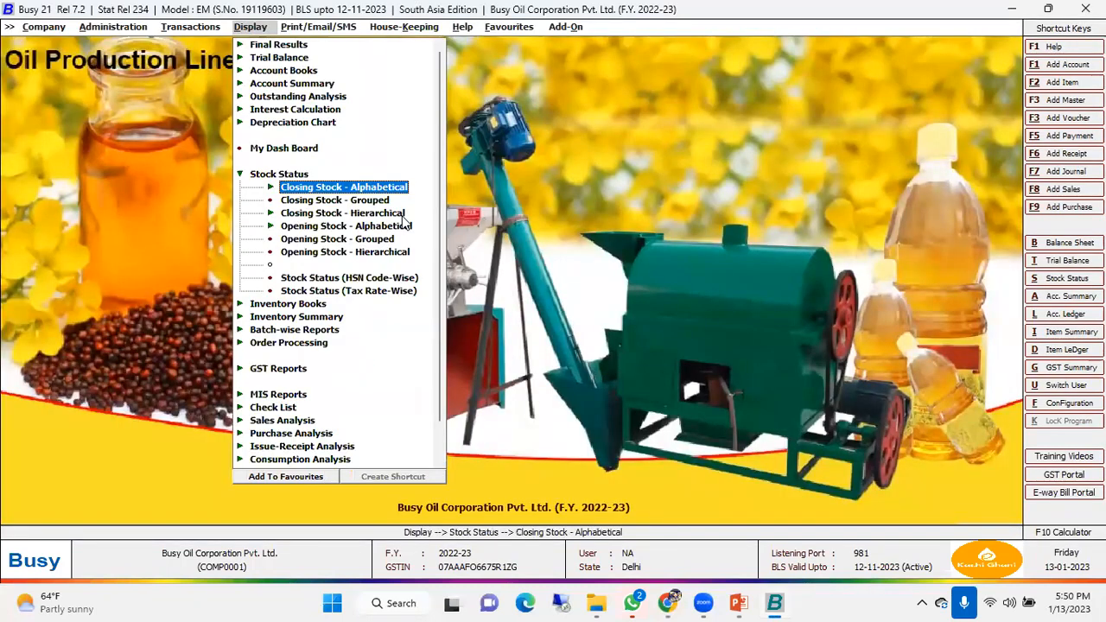
key("Return")
key("Return")
key("Return")
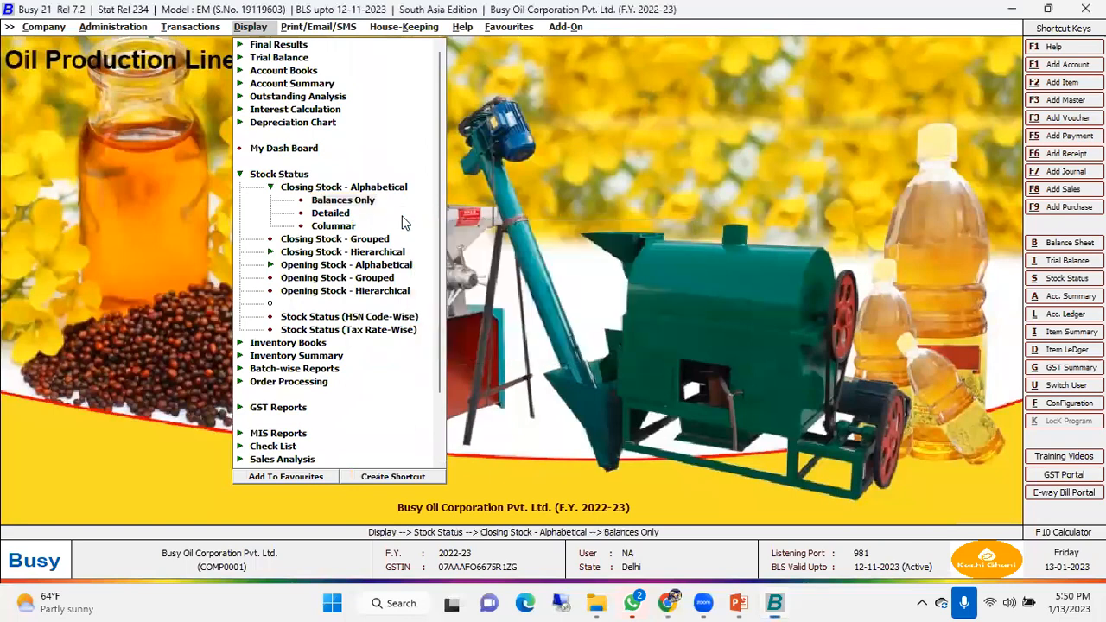
- Generate the stock status of all items as on 09-04-2022 in both units, with packaging units shown
key("Return")
key("Return")
key("Return")
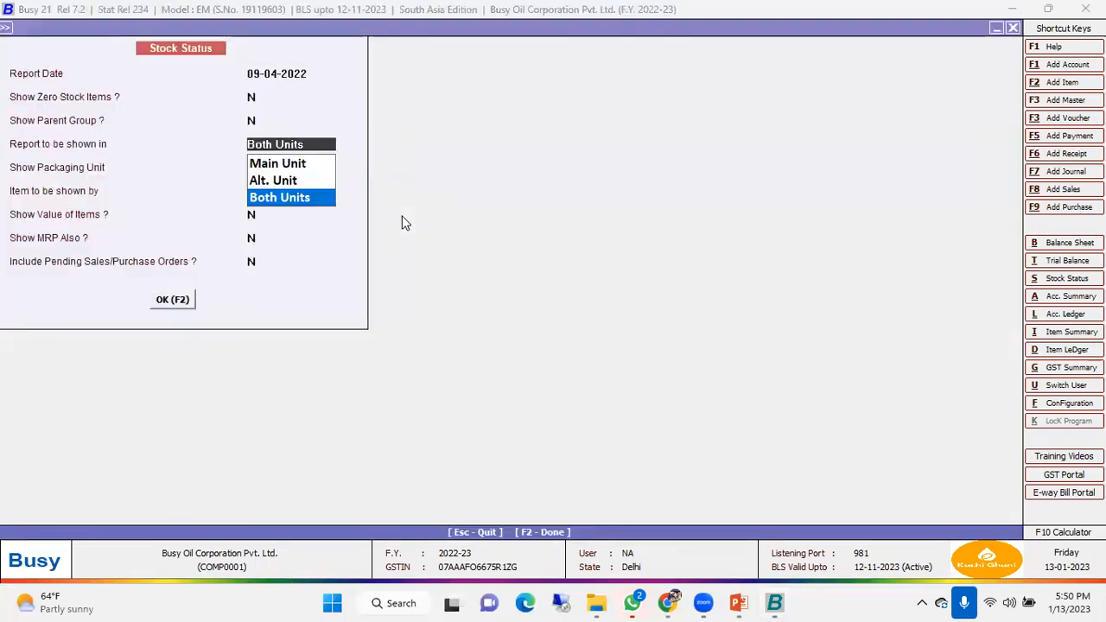
key("Return")
key("Return")
key("Return")
key("Return")
key("Return")
key("Return")
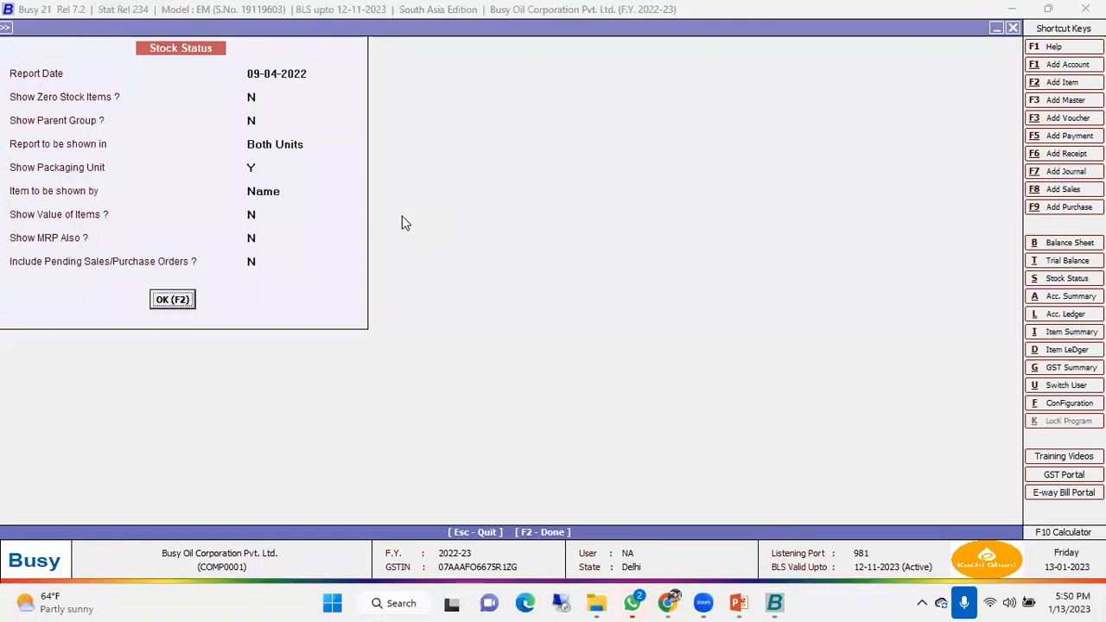
key("Return")
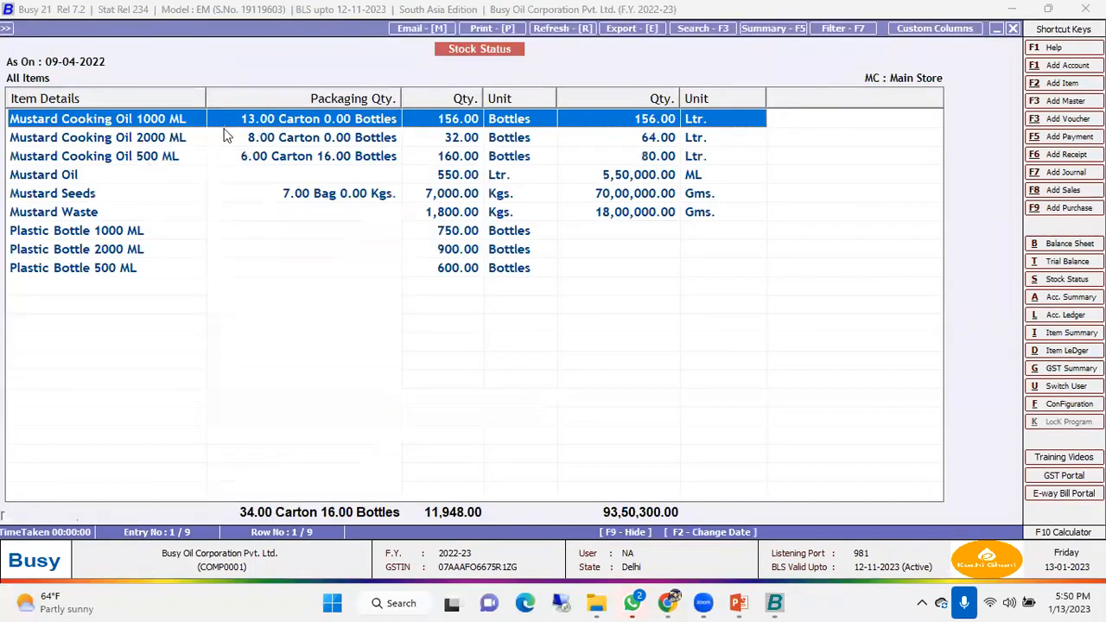
- Regenerate the stock status for the Finished Goods item group only, keeping both units and packaging units
key("Escape")
key("Escape")
key("Right")
key("Return")
type("fin")
key("Return")
key("Return")
key("Return")
key("Return")
key("Return")
key("Return")
key("Return")
key("Return")
key("Return")
key("Return")
key("Return")
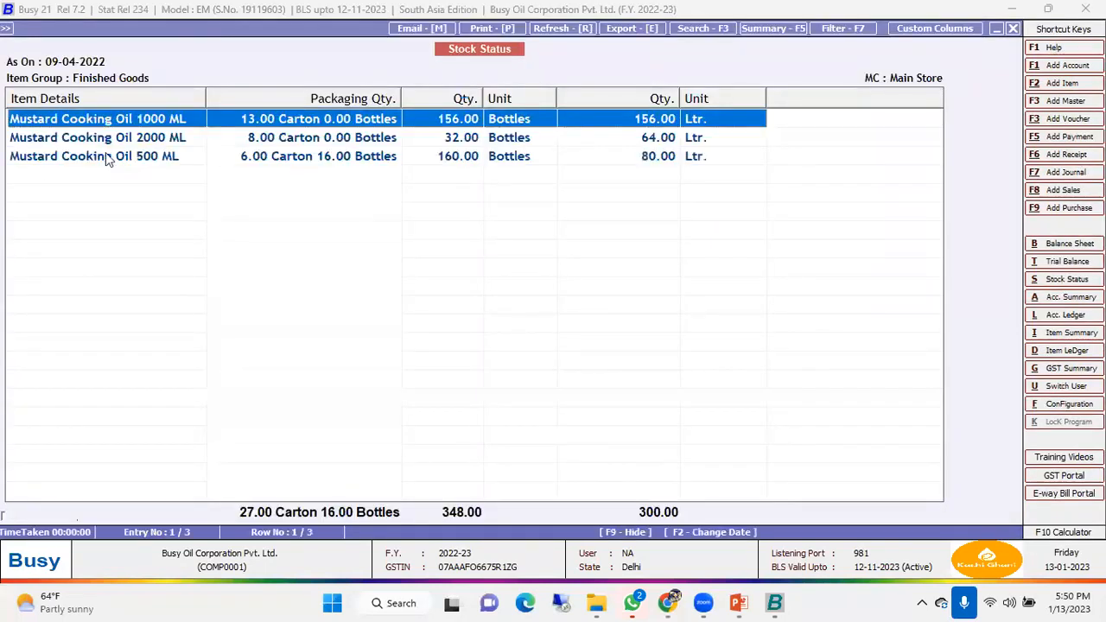
- Compare the carton packaging quantities of the 1000 ML, 2000 ML and 500 ML mustard cooking oil items, widening the columns slightly
mouse_move(205, 100)
left_mouse_down()
mouse_move(221, 102)
mouse_move(209, 102)
left_mouse_up()
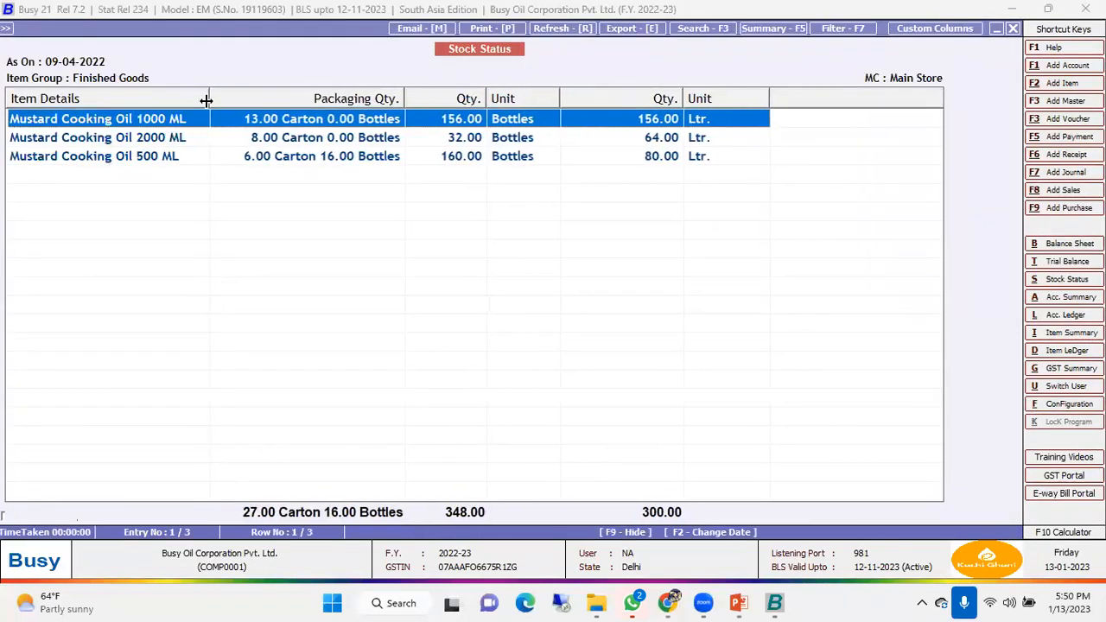
left_click(161, 137)
left_click(157, 158)
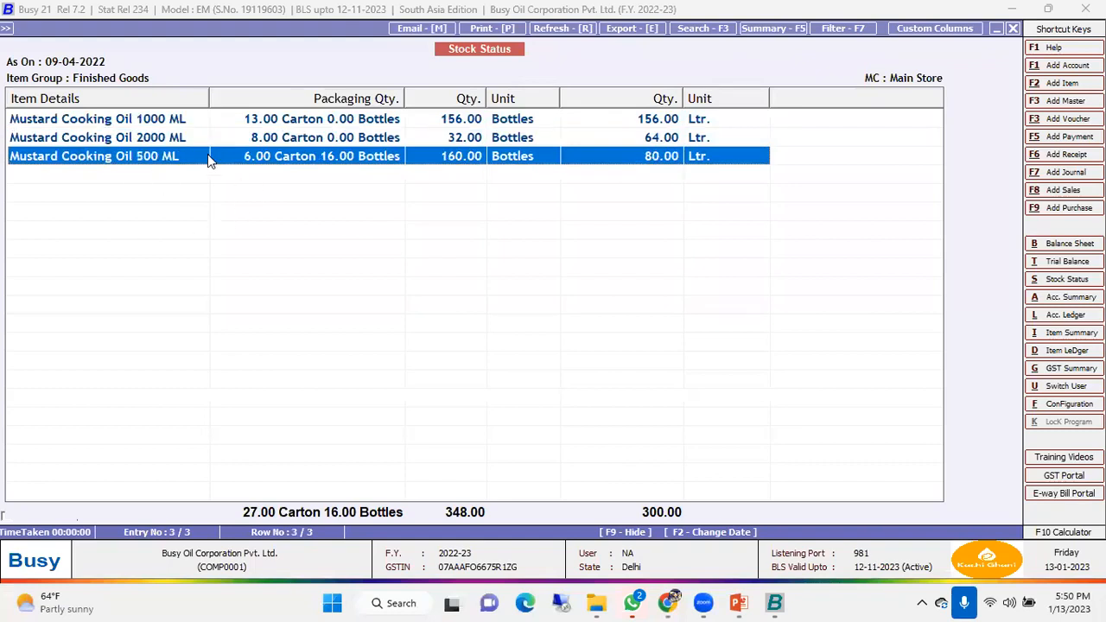
left_click_drag(402, 101, 408, 101)
left_click(275, 121)
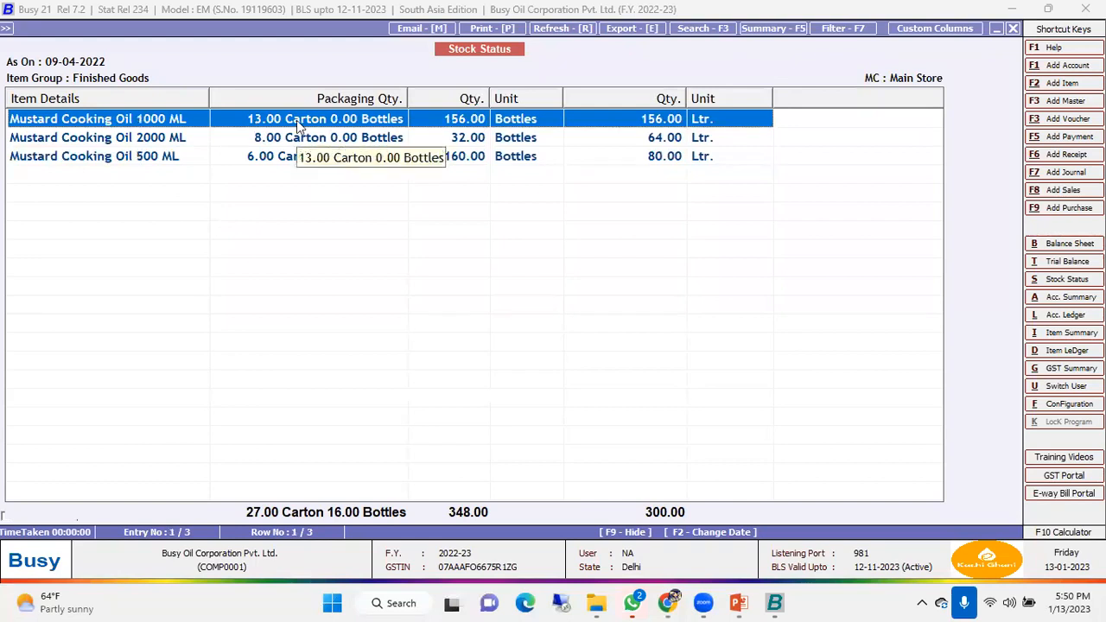
left_click(333, 157)
left_click(166, 119)
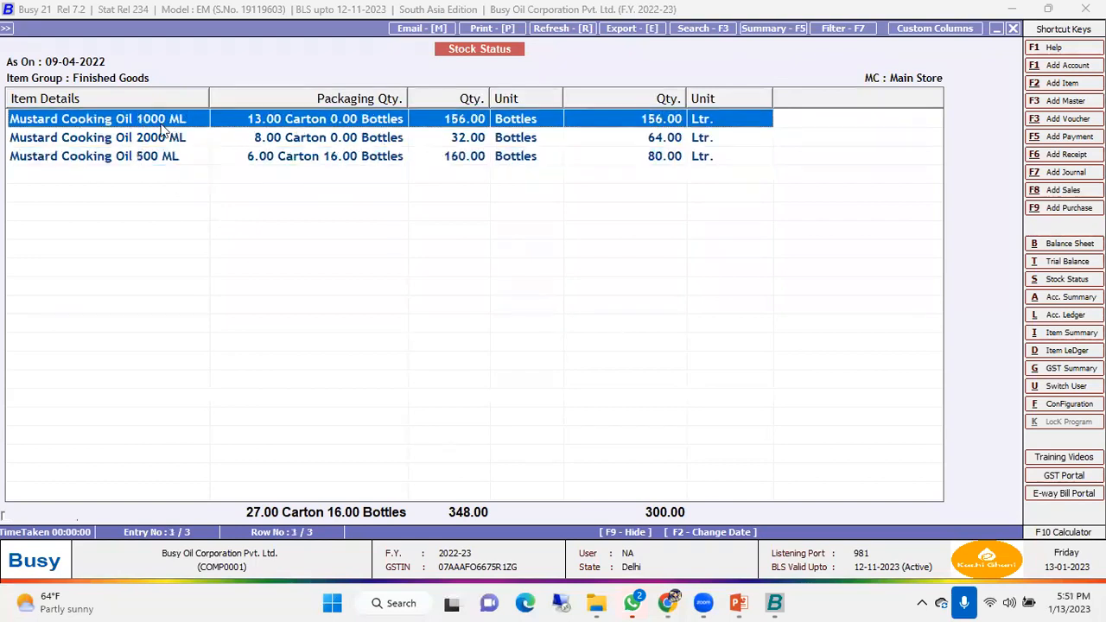
left_click(168, 139)
left_click(167, 156)
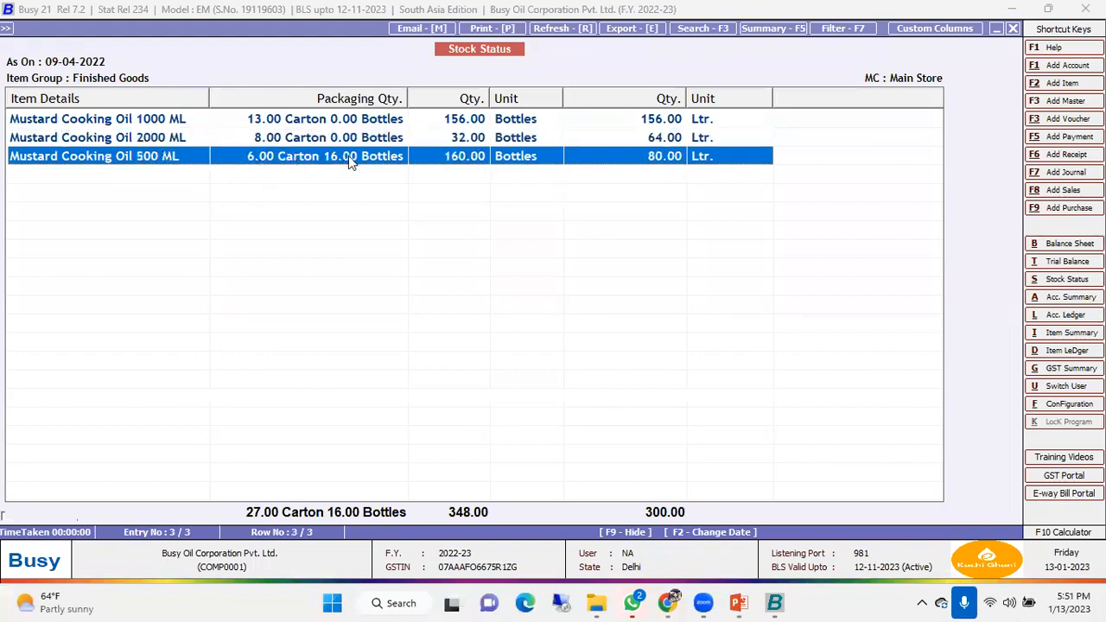
- Compare the stock of the three mustard cooking oil items in bottles and in litres
left_click(509, 121)
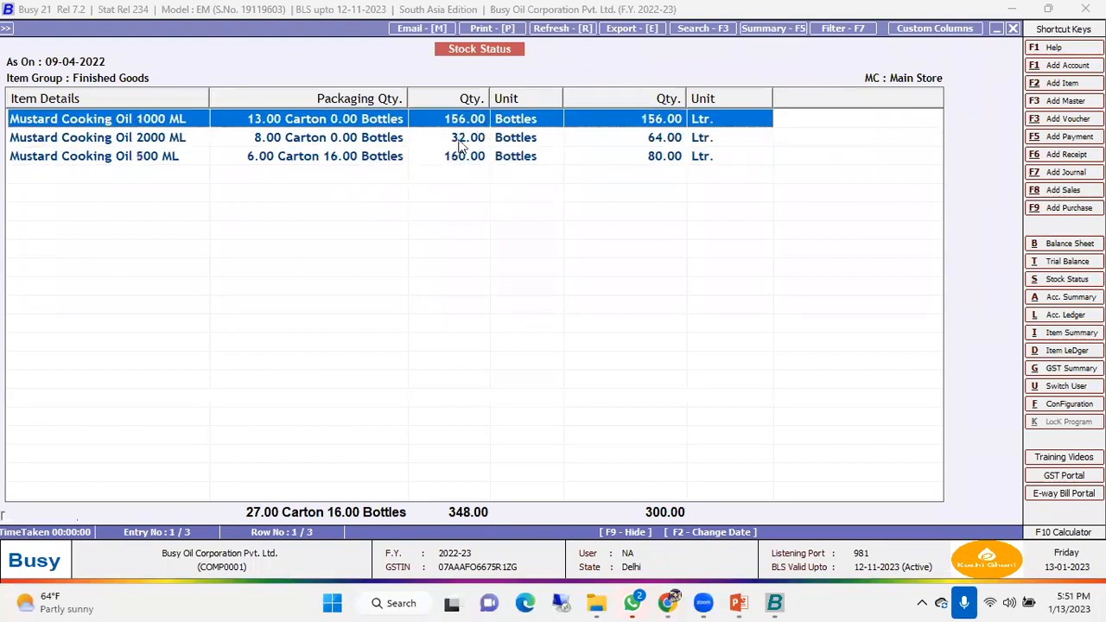
key("Down")
key("Down")
left_click(664, 126)
left_click(673, 155)
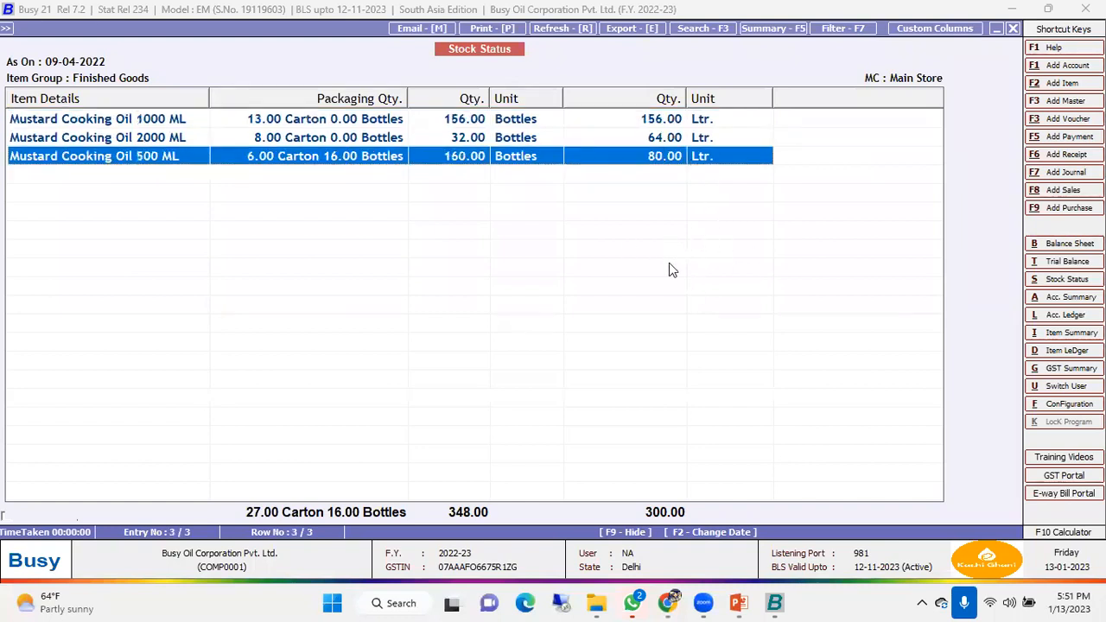
- Close the stock status report and start a new sales voucher dated 10-04-2022
key("Escape")
key("Escape")
key("Escape")
key("Escape")
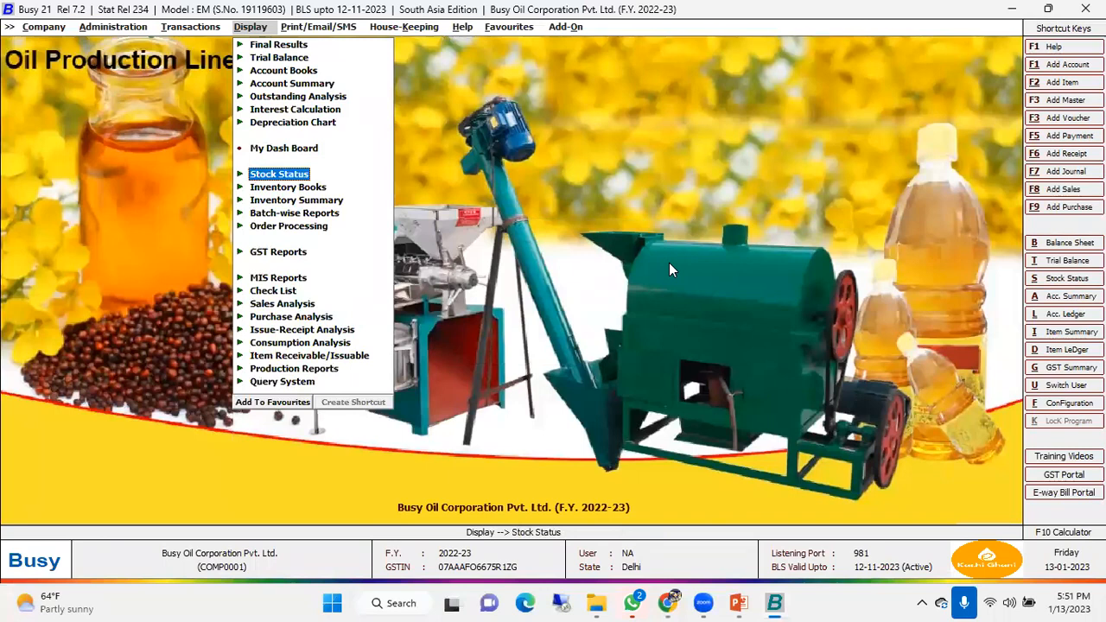
key("Left")
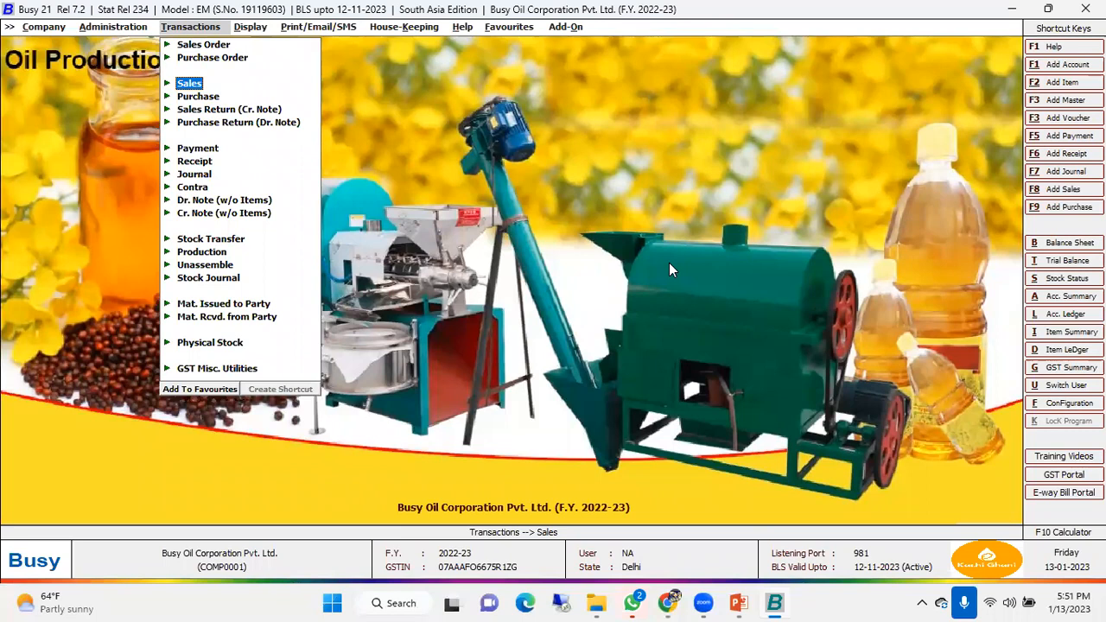
key("Return")
key("Return")
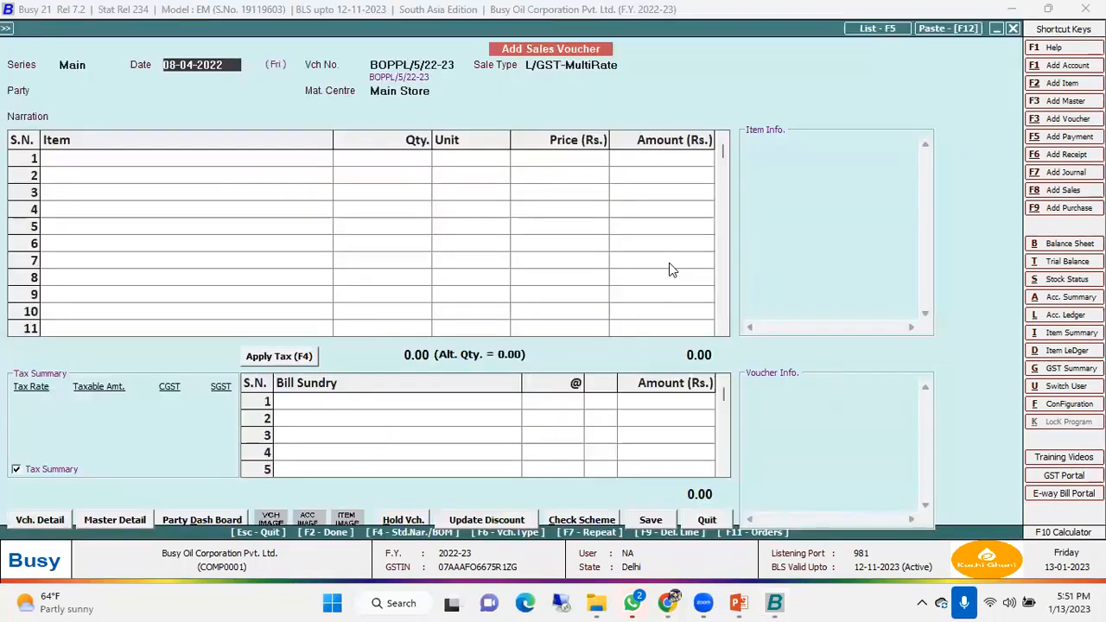
type("10.4")
key("Return")
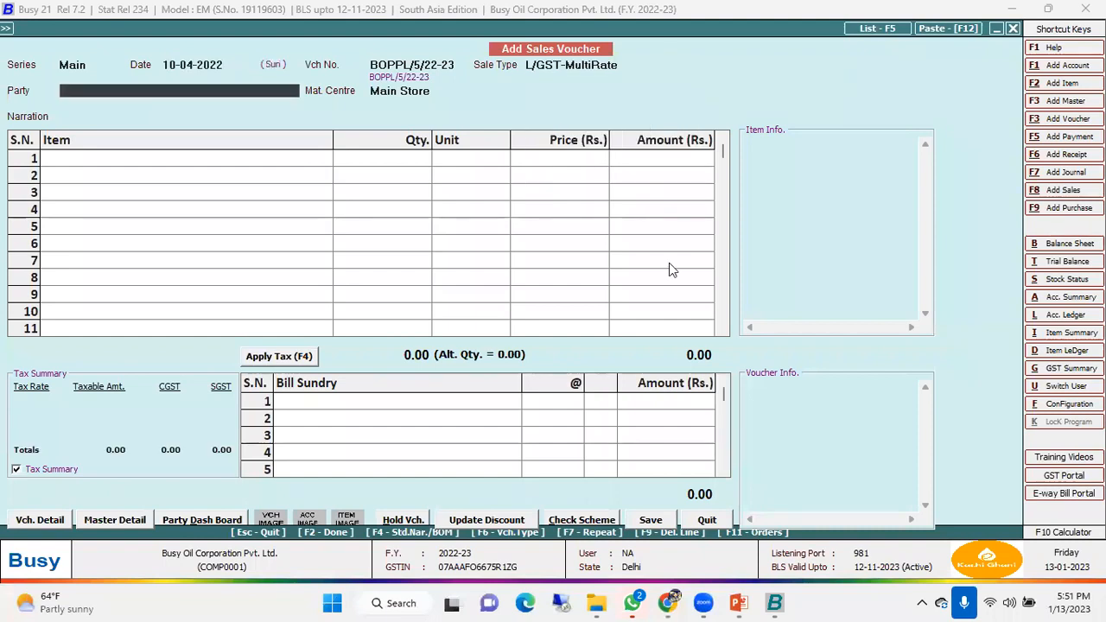
- Select Deewan Trading Company as the party, with sale type I/GST-MultiRate and material centre Main Store, leaving the narration blank
key("space")
key("Down")
key("Down")
key("Up")
key("Down")
key("Down")
key("Up")
key("Return")
key("Return")
key("Return")
key("Escape")
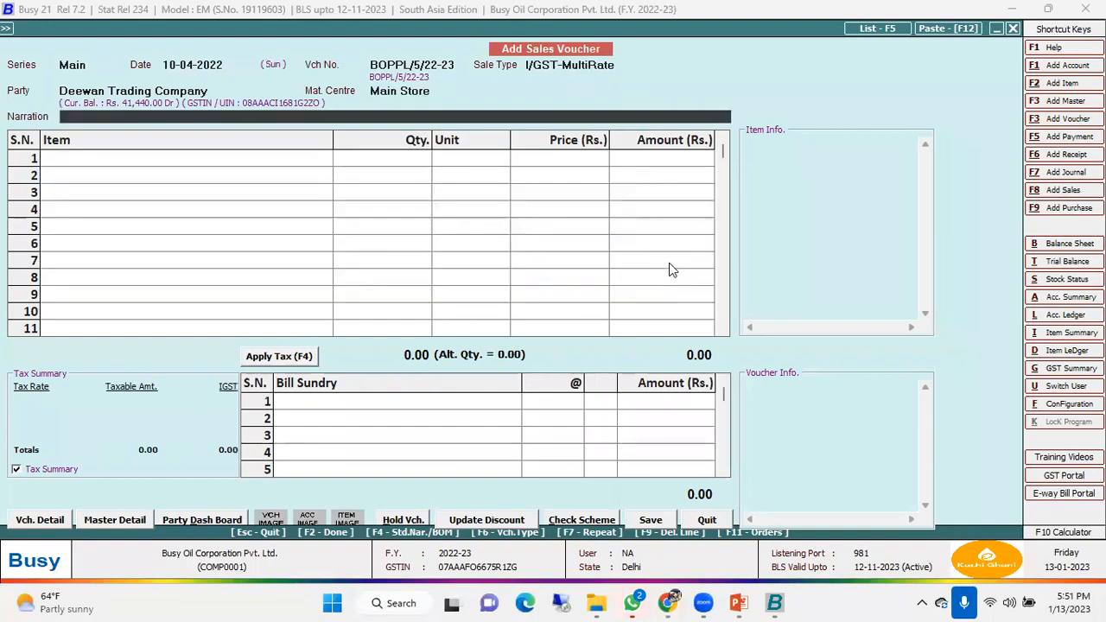
key("Escape")
key("Return")
key("Return")
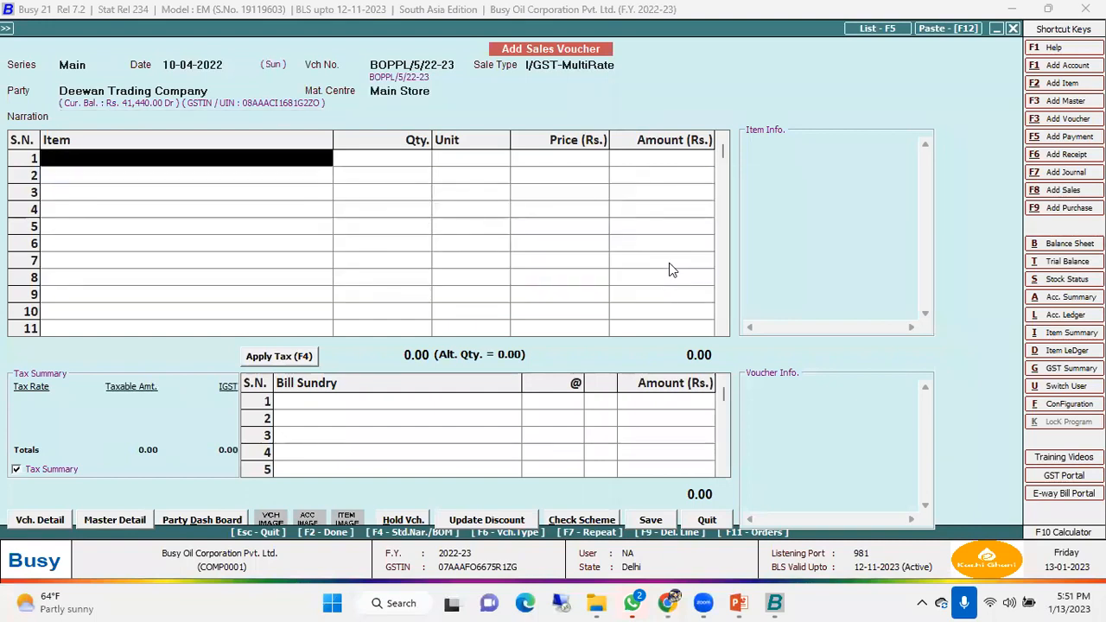
- Add 2 cartons of Mustard Cooking Oil 1000 ML to the first item row and open its batch details
key("Down")
key("Down")
key("Down")
key("Up")
key("Up")
key("Up")
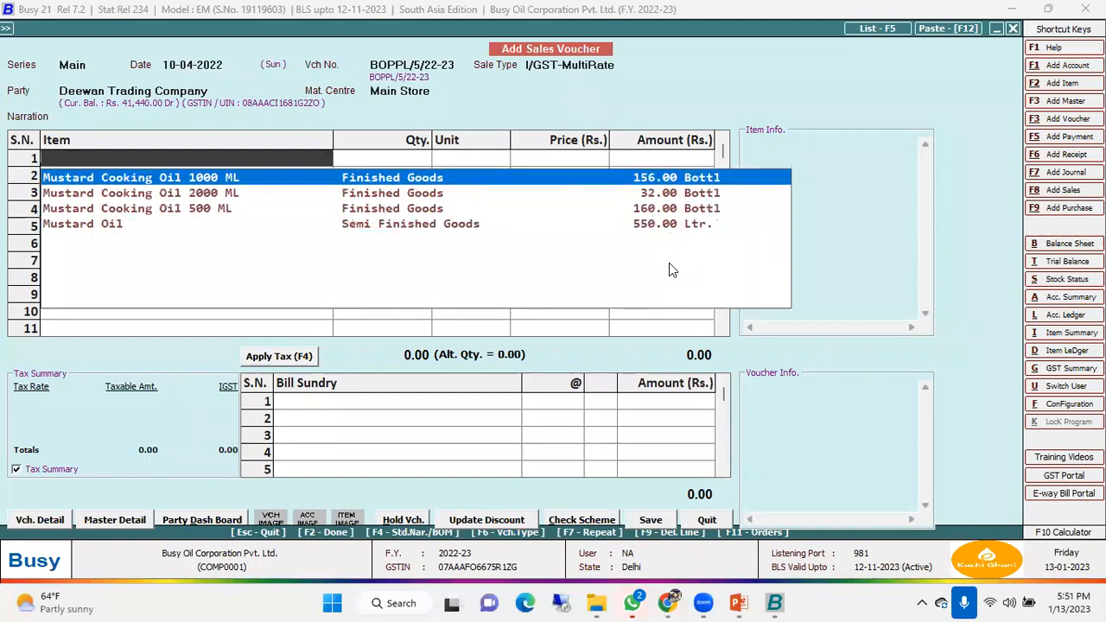
key("Return")
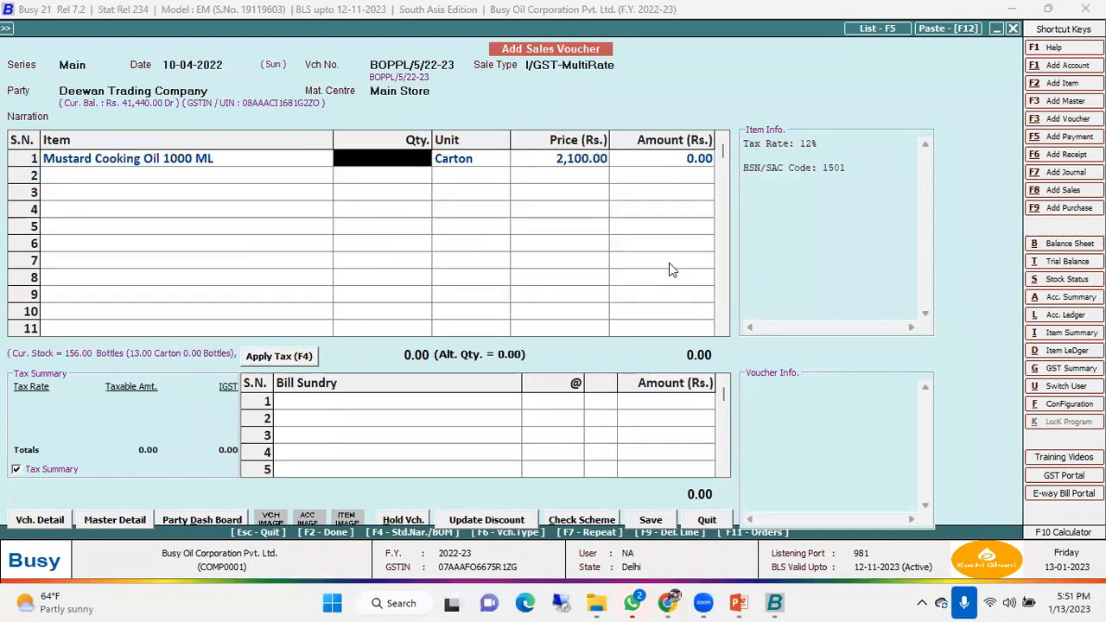
type("2")
key("Return")
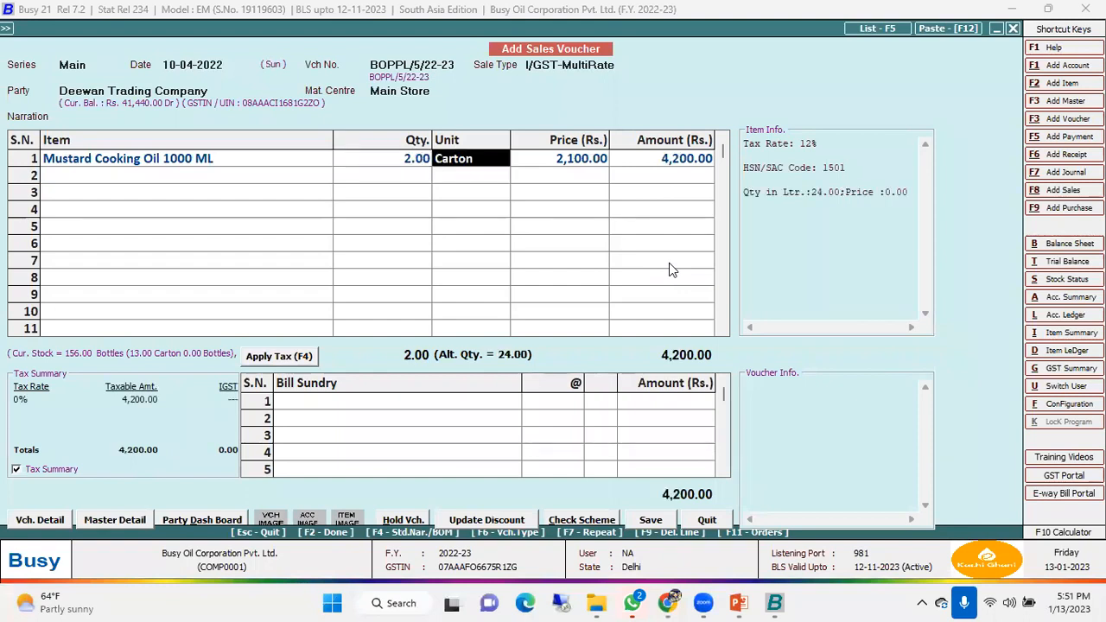
key("Return")
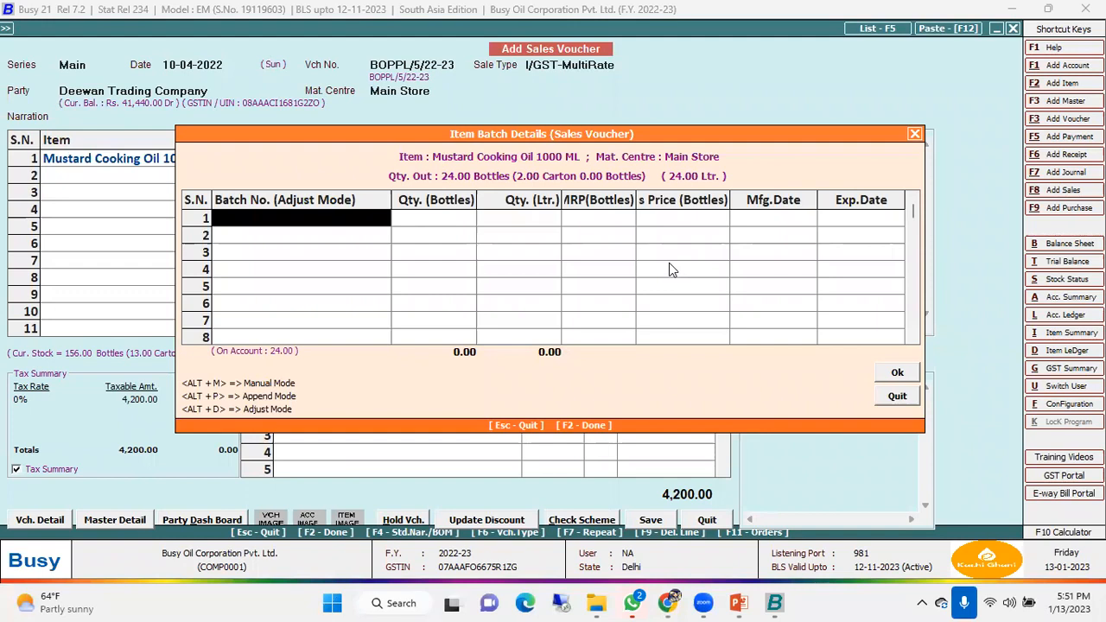
- Try to allocate only 6 bottles from batch 04222 to the item, and clear that batch row
key("Return")
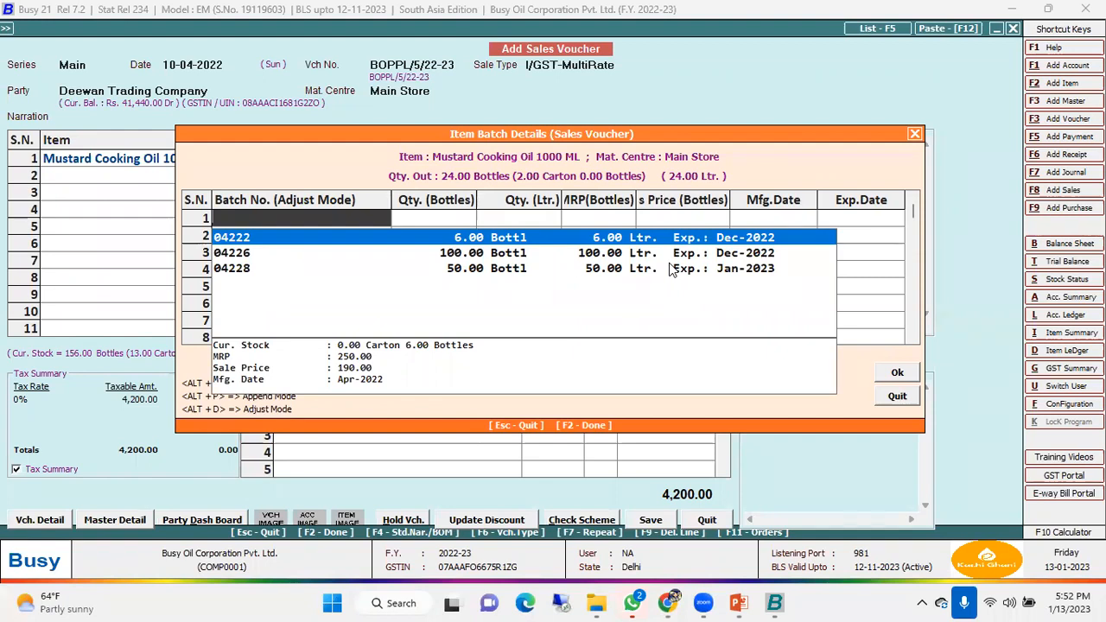
key("Down")
key("Up")
key("Return")
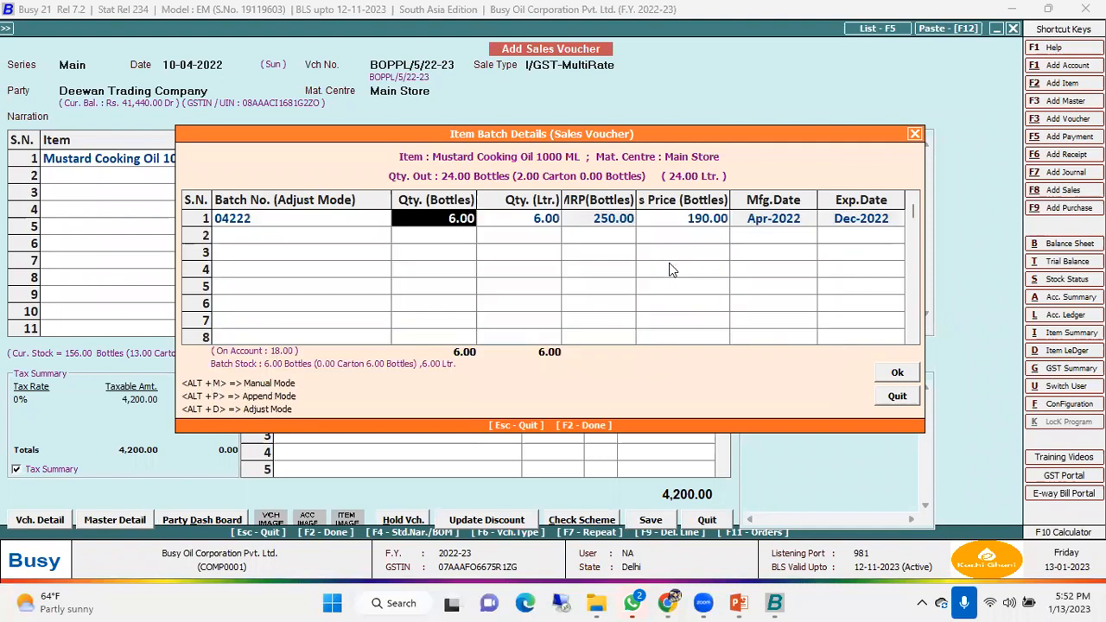
key("Return")
key("Return")
key("Return")
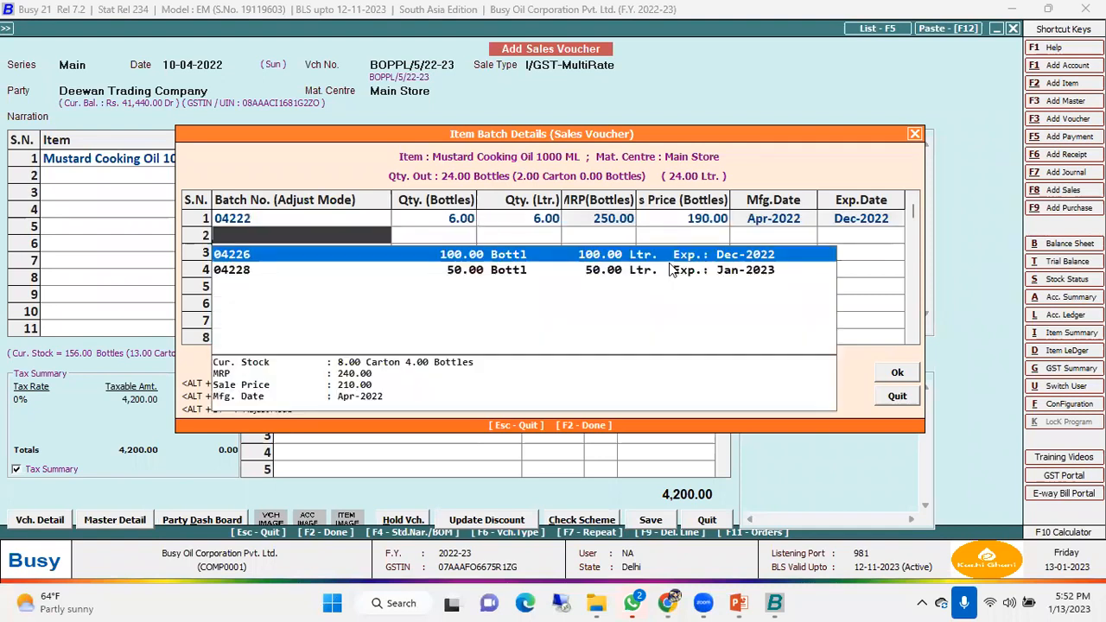
key("Escape")
key("Escape")
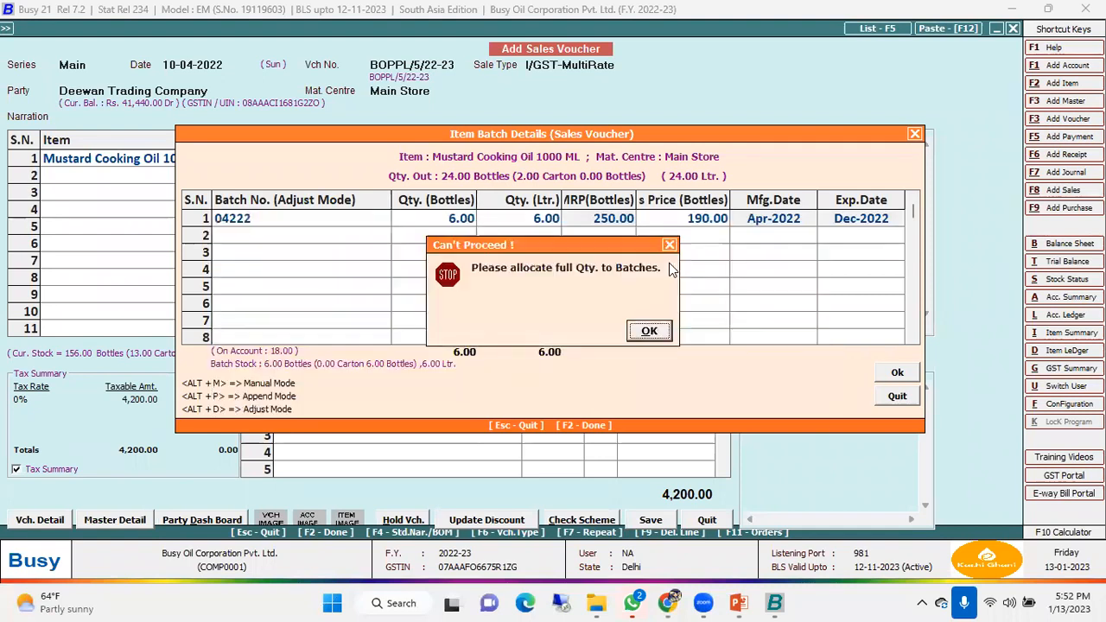
key("Return")
key("Return")
key("Return")
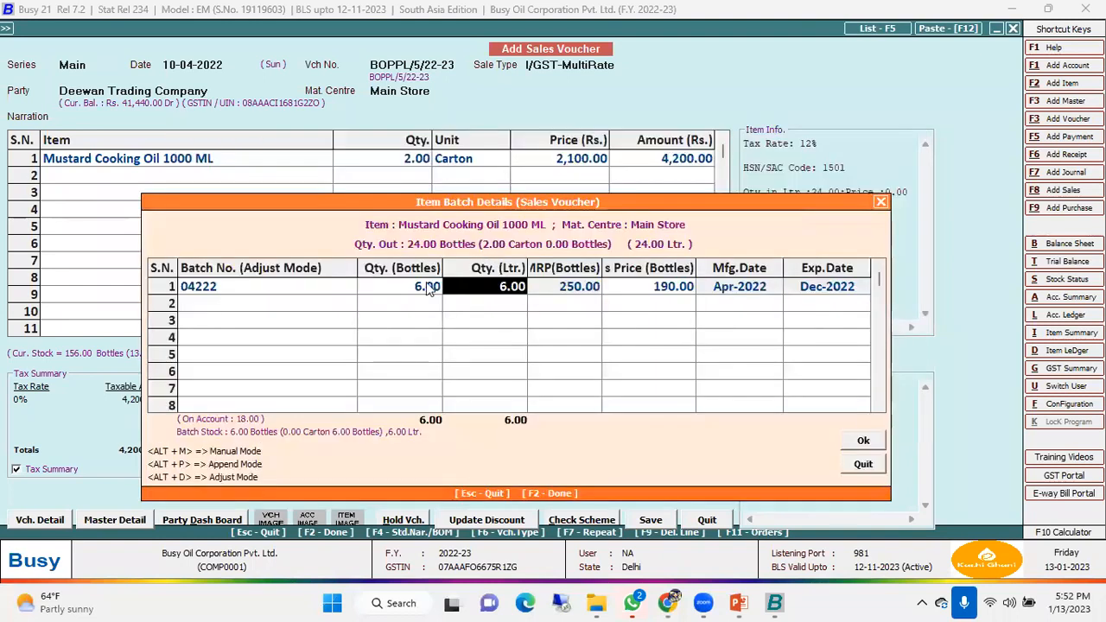
left_click(432, 288)
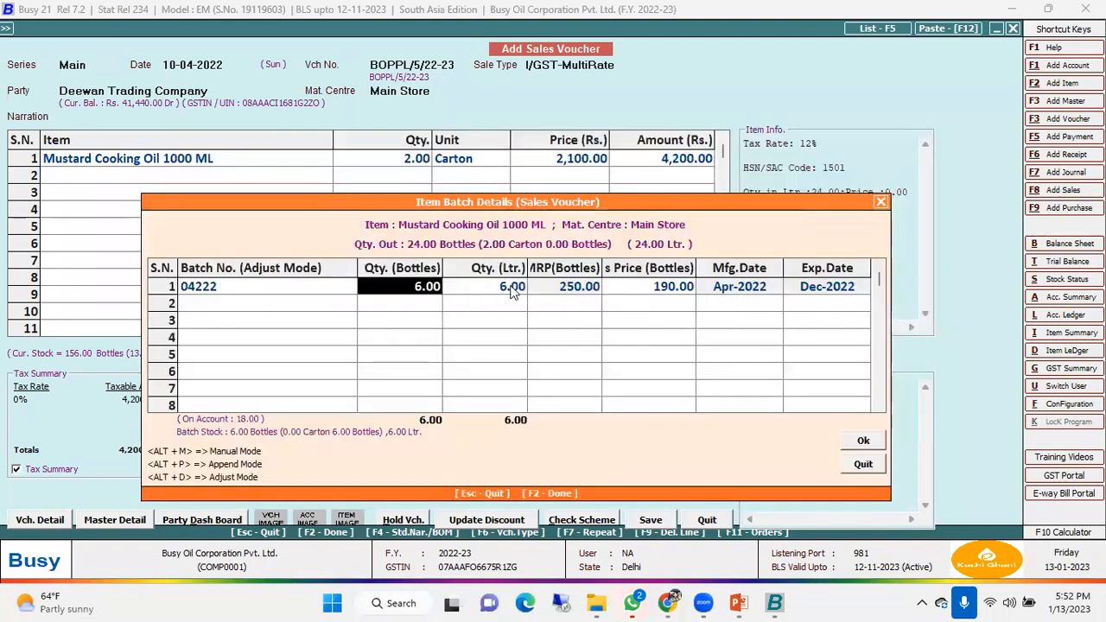
key("shift+Tab")
key("BackSpace")
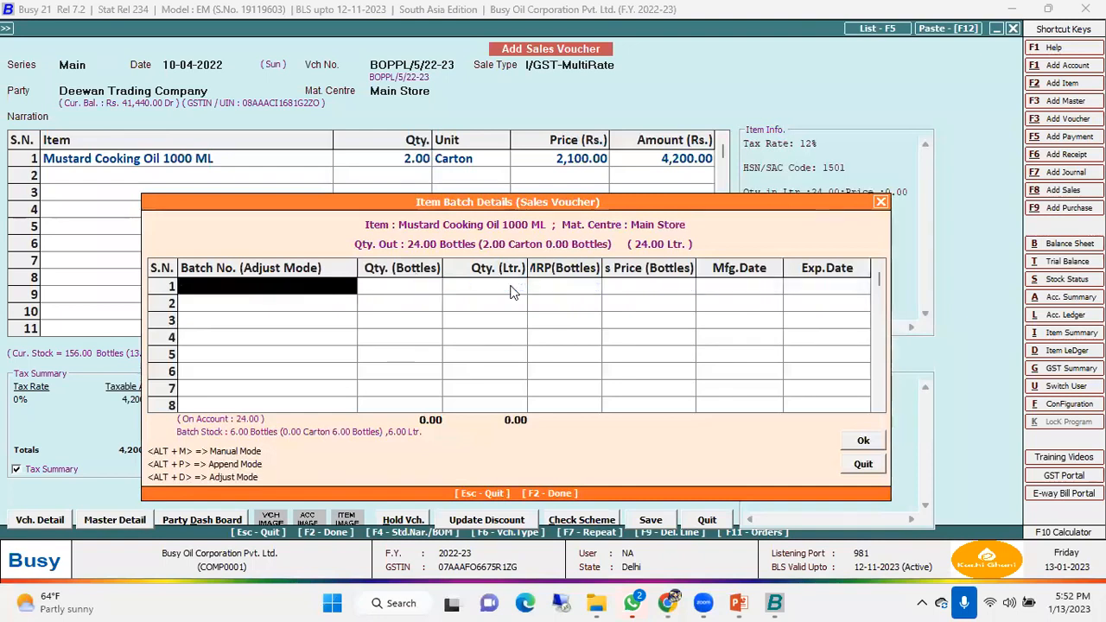
- Allocate the full 24 bottles of the item from batch 04226 and accept the batch details
key("Down")
key("Return")
key("Return")
key("Return")
key("Return")
key("Return")
key("Return")
key("Return")
key("Return")
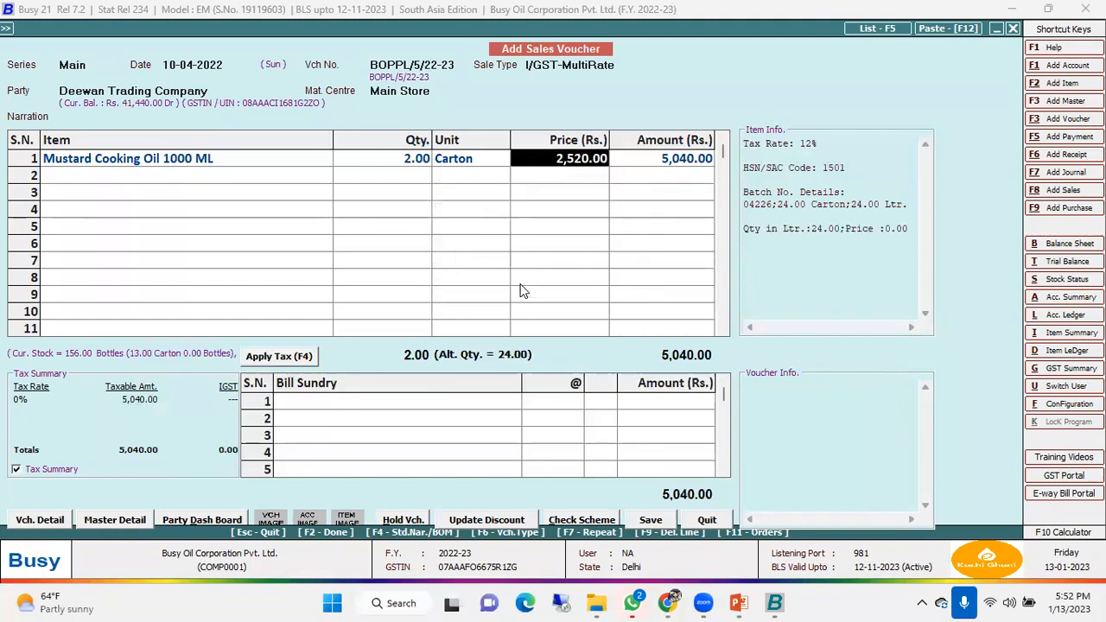
- Complete the item row at the 2,520.00 price and apply 12% IGST as the voucher's bill sundry
key("Return")
key("Return")
key("Return")
key("Return")
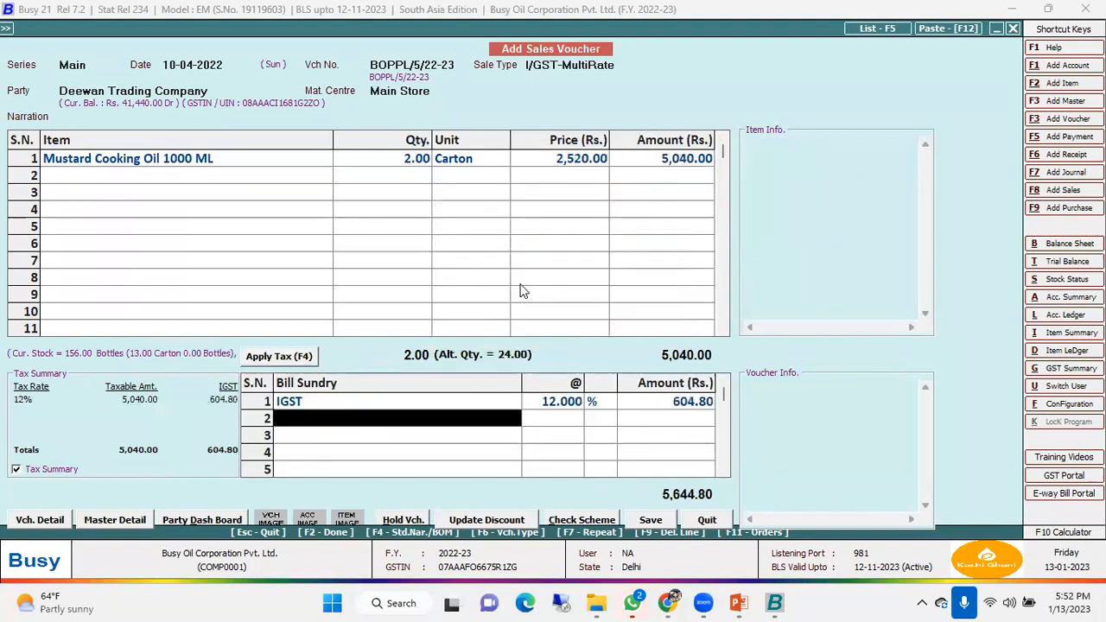
key("Return")
key("Return")
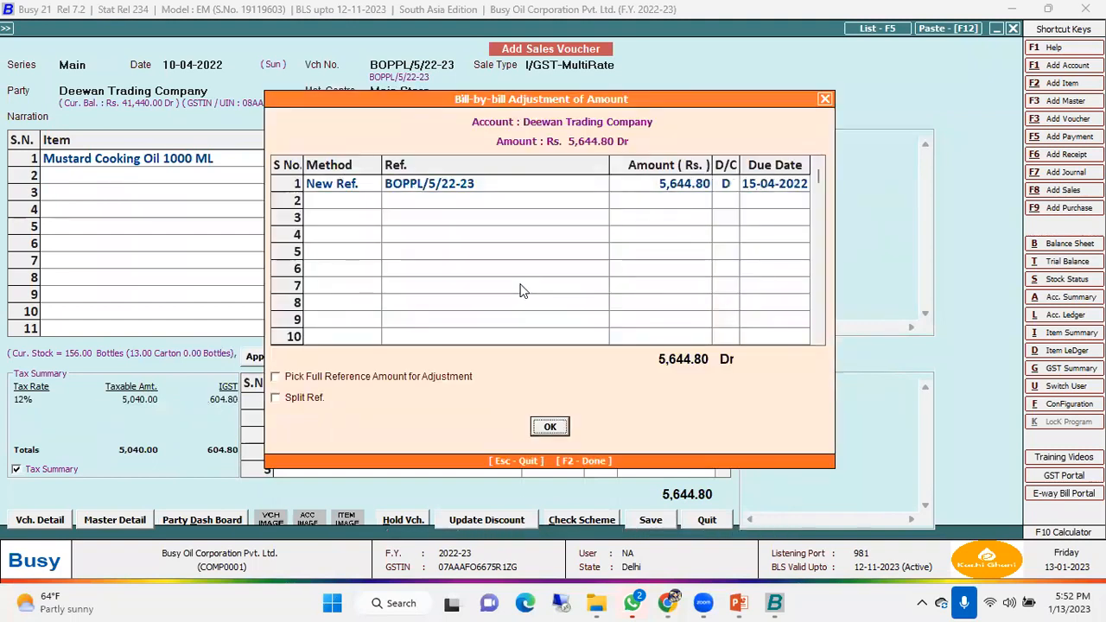
- Accept the party's new bill reference due 15-04-2022 and the transport details, and save the sales voucher
key("Return")
key("Return")
key("Return")
key("Return")
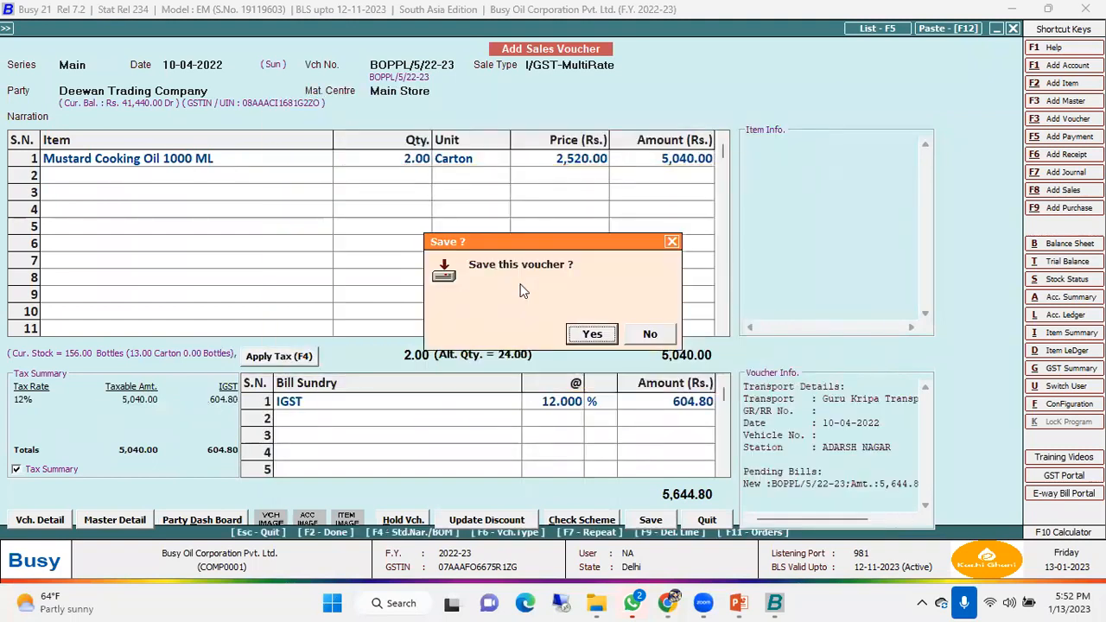
key("Return")
- Preview the saved voucher's invoice in the STANDARD print format, check its batch and tax details, and close the preview
key("Return")
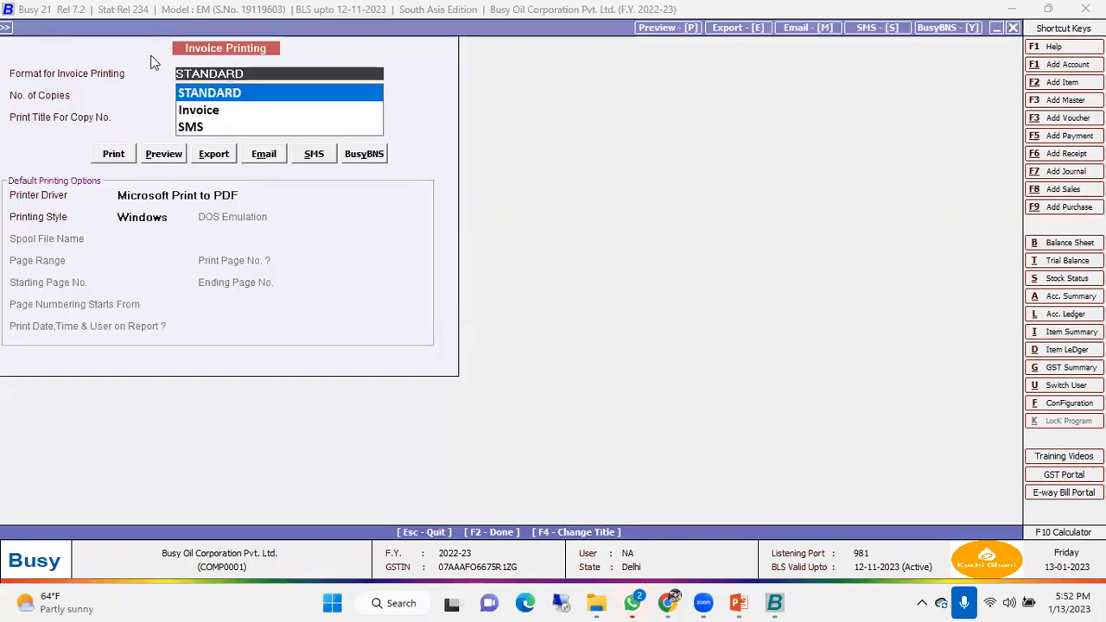
left_click(164, 154)
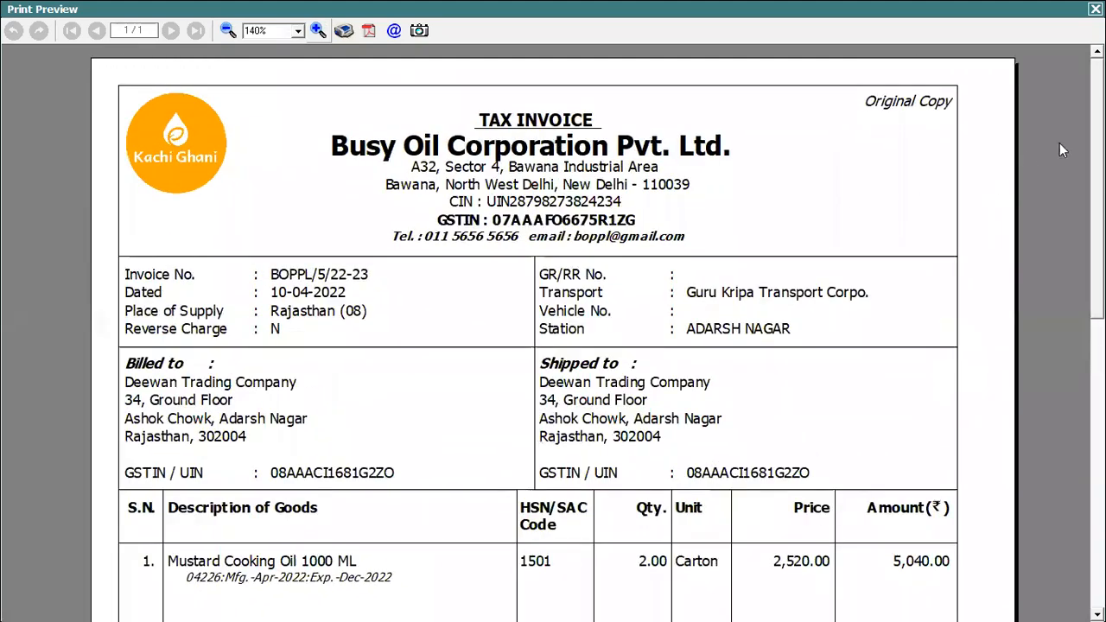
left_click_drag(1097, 164, 1097, 356)
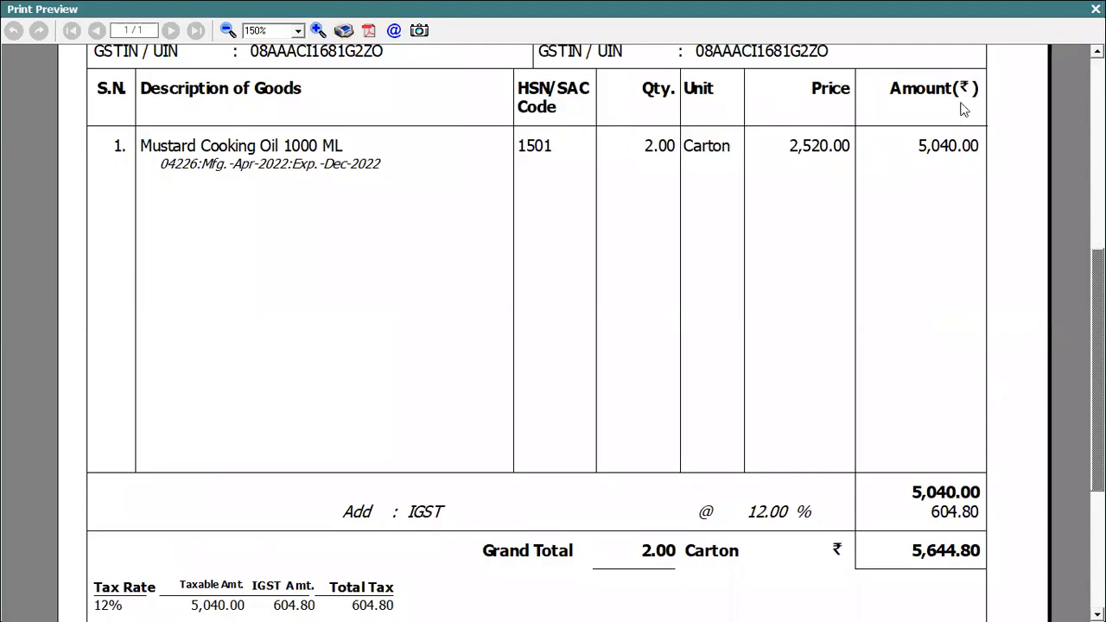
key("Escape")
key("Escape")
key("Return")
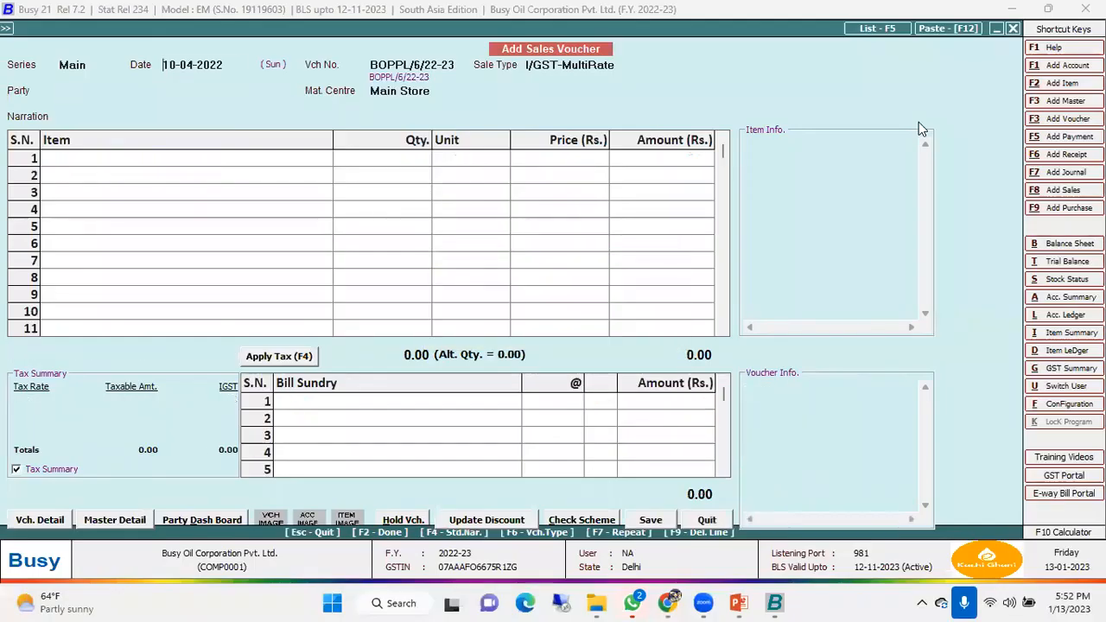
- Reopen the saved sales voucher BOPPL/5/22-23 for modification and open its invoice printing options
key("Down")
key("Return")
key("Return")
key("alt+p")
key("Return")
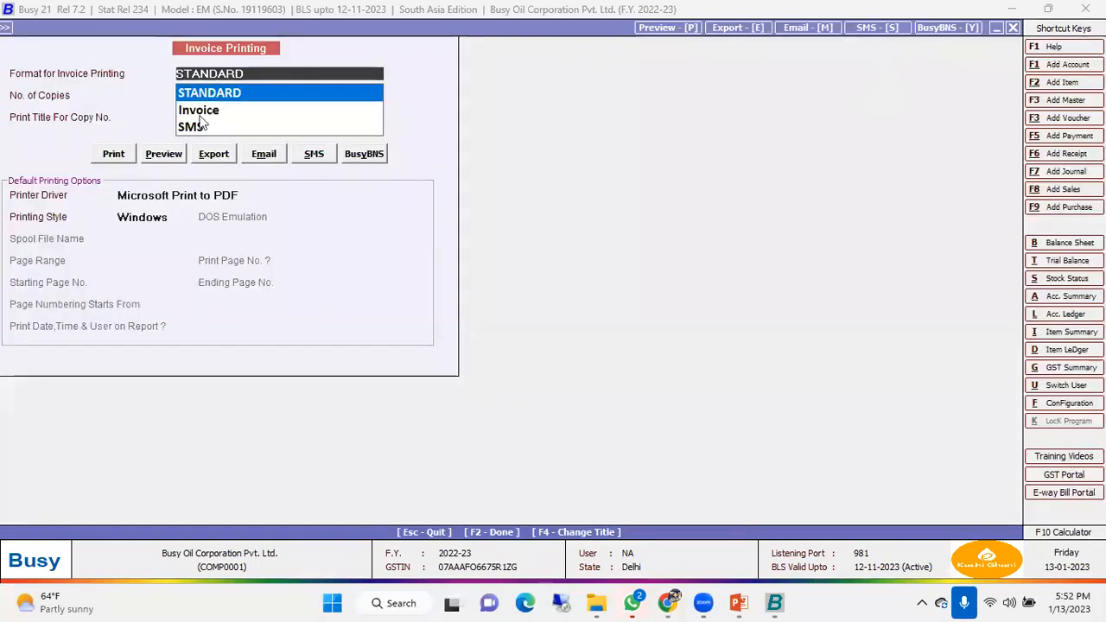
- Preview the voucher in the Invoice print format, check its batch, manufacturing and expiry details, and close the voucher unchanged
left_click(199, 114)
left_click(182, 156)
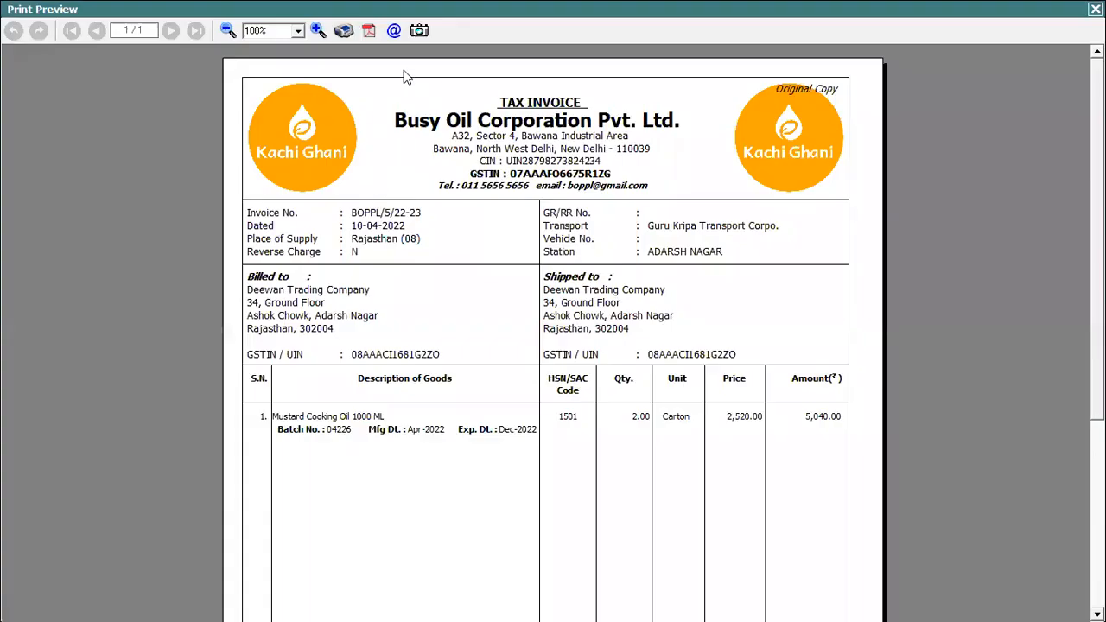
scroll(404, 70, "up", 2)
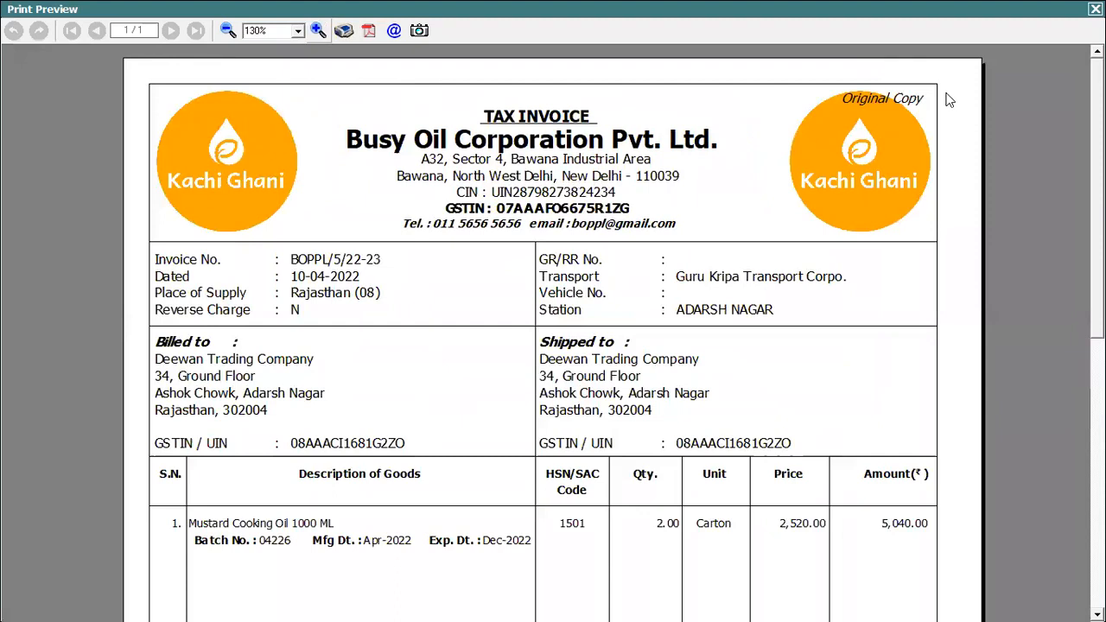
scroll(626, 231, "down", 3)
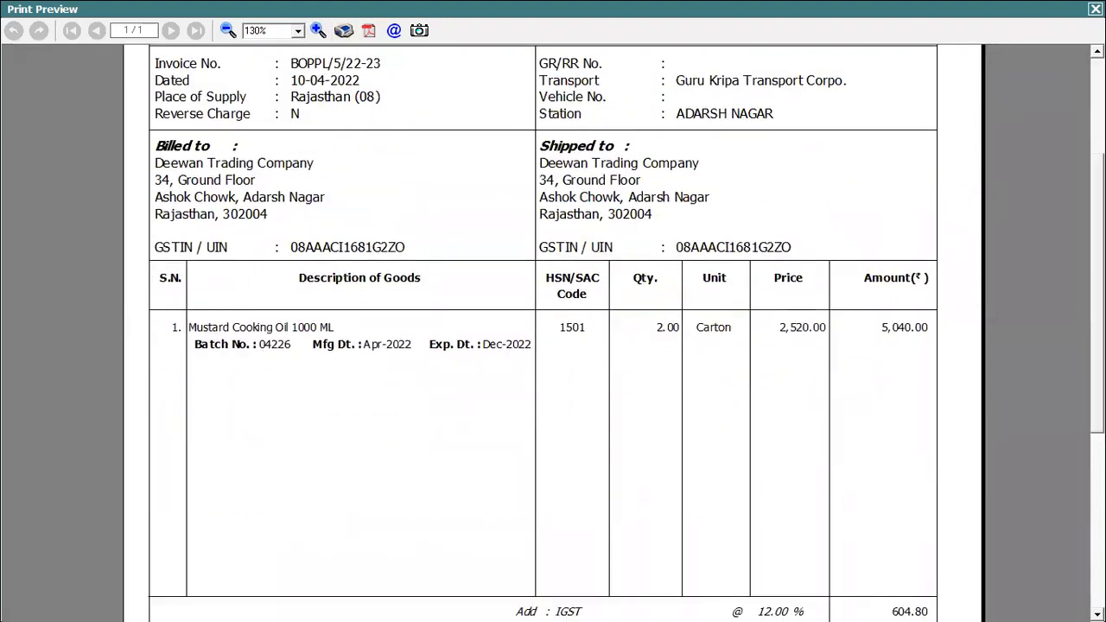
key("Escape")
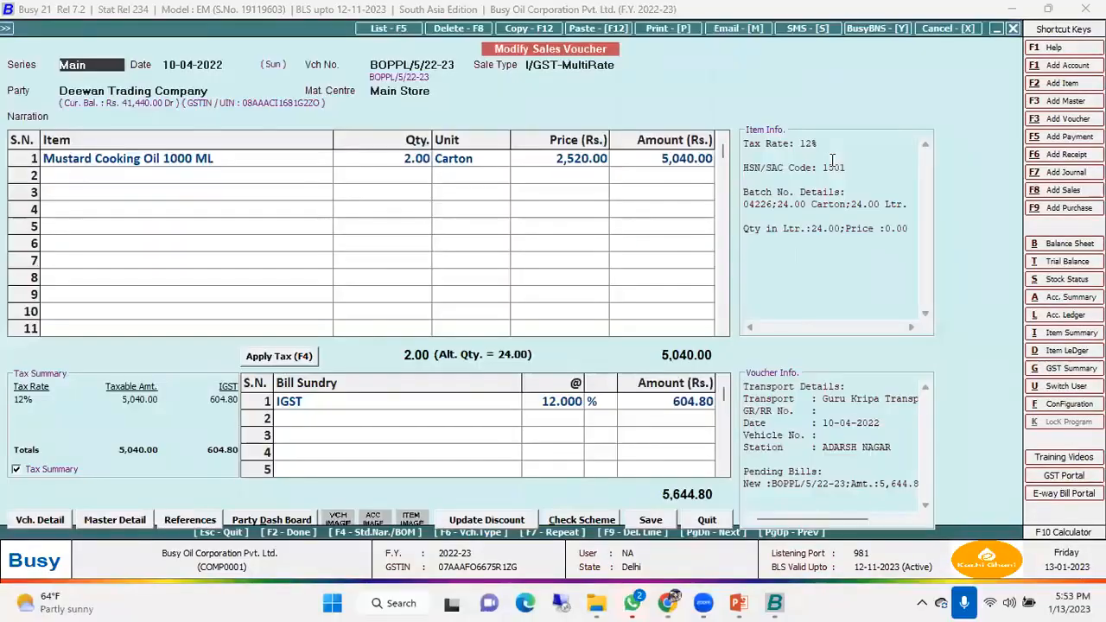
key("Escape")
key("Return")
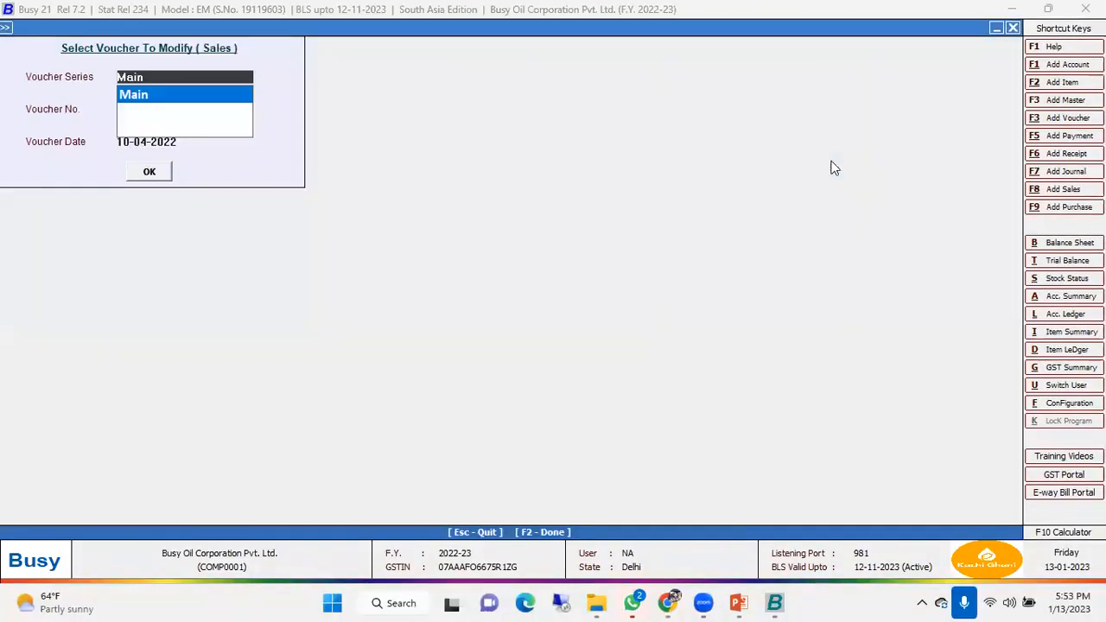
key("Escape")
- Start a sales voucher dated 01-01-2023 with Cash as the party, sale type I/GST-MultiRate and material centre Main Store
key("Up")
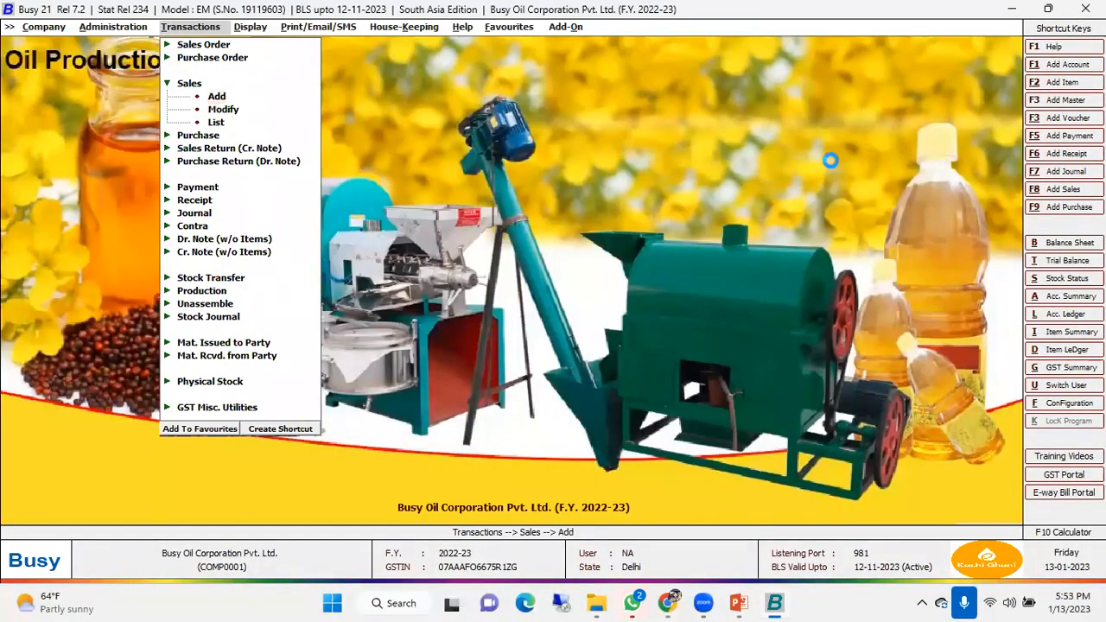
key("Return")
type("1.1")
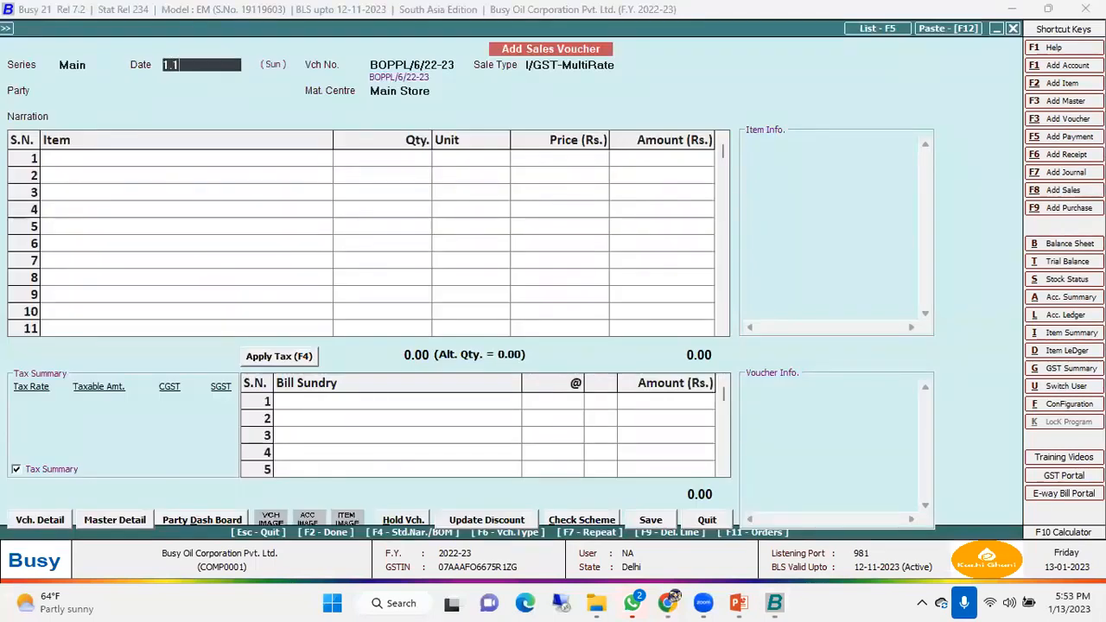
key("Return")
key("Return")
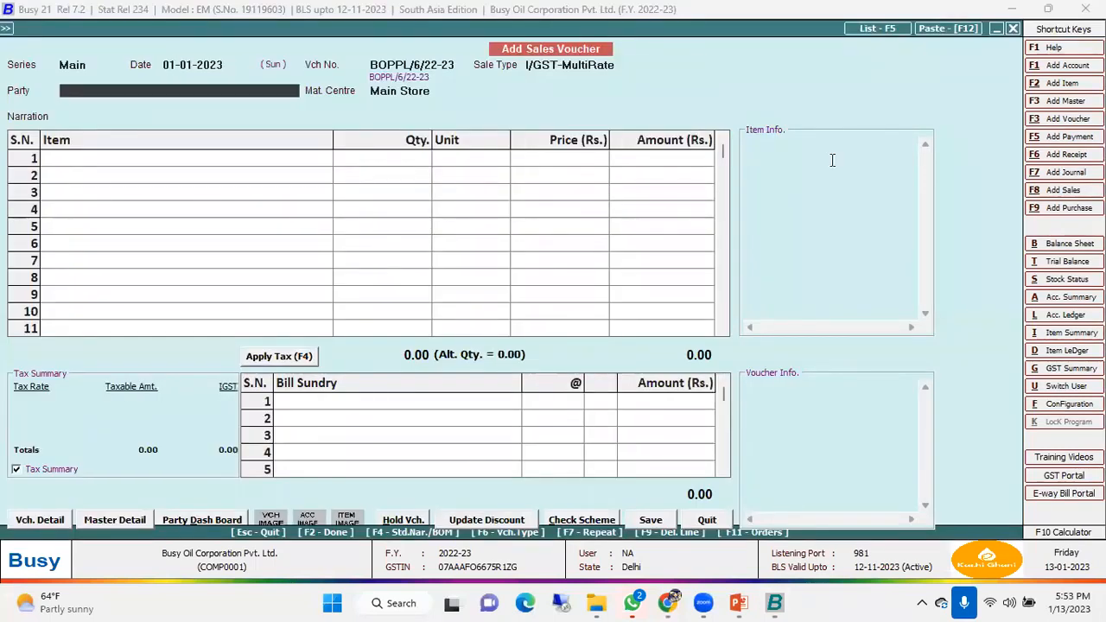
key("Down")
key("Down")
key("Up")
key("Return")
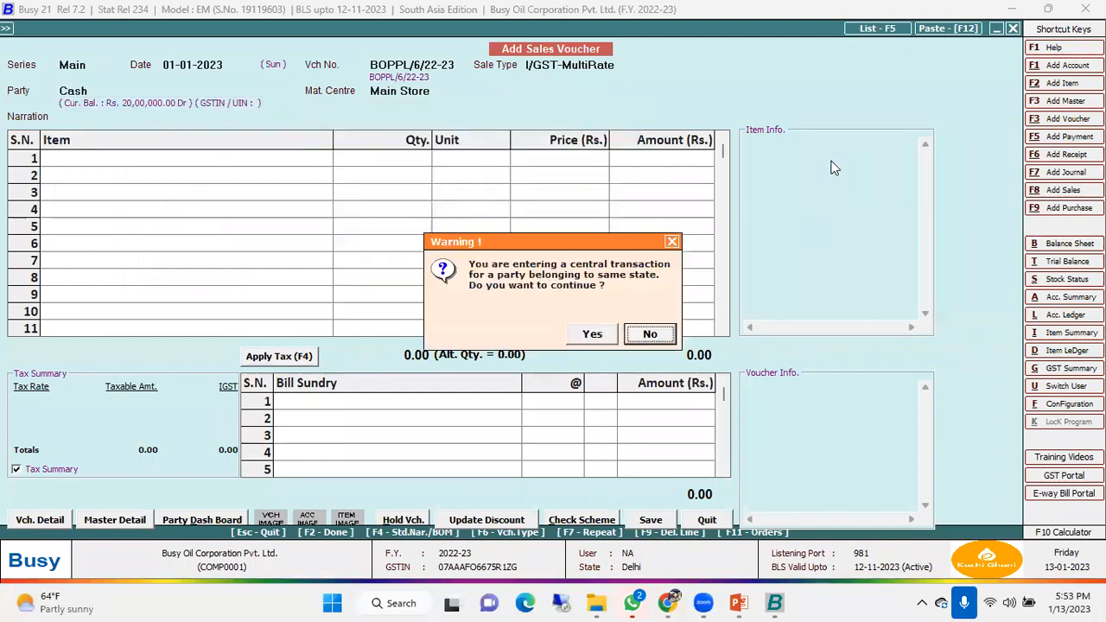
key("Return")
key("Return")
- Add 1 carton of Mustard Cooking Oil 500 ML to the first item row and open its batch details
key("Down")
key("Down")
key("Down")
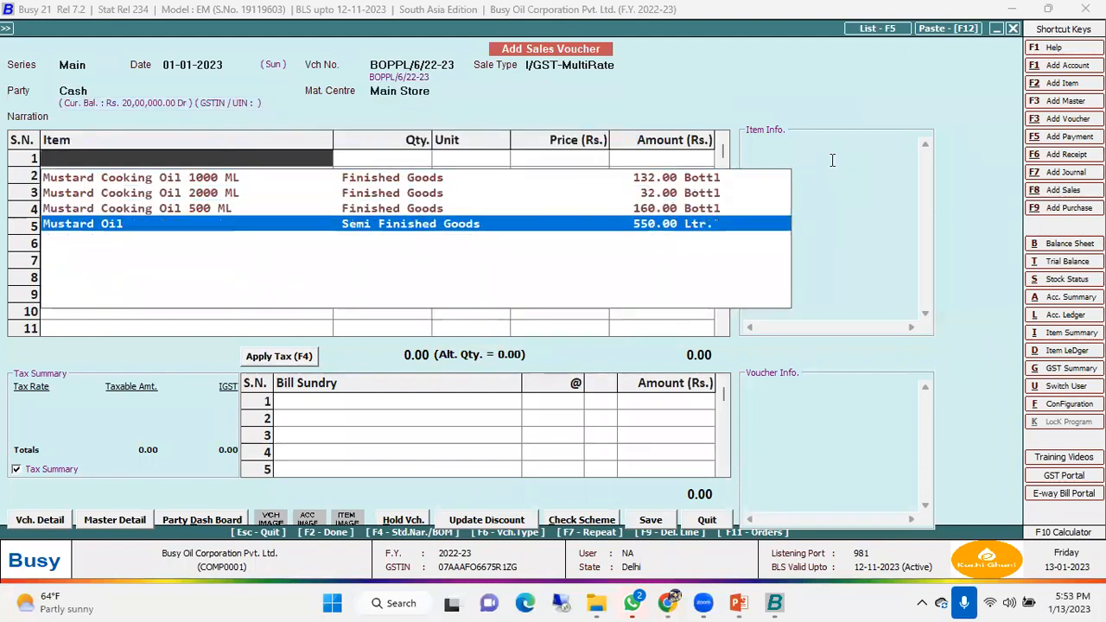
key("Up")
key("Up")
key("Up")
key("Return")
type("1")
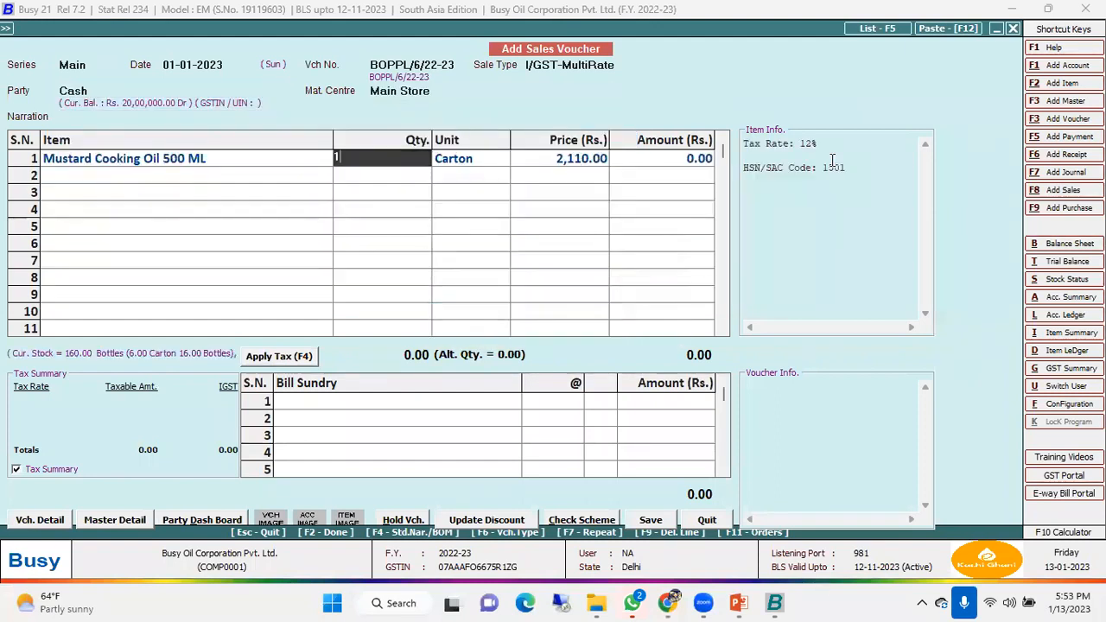
key("Return")
key("Return")
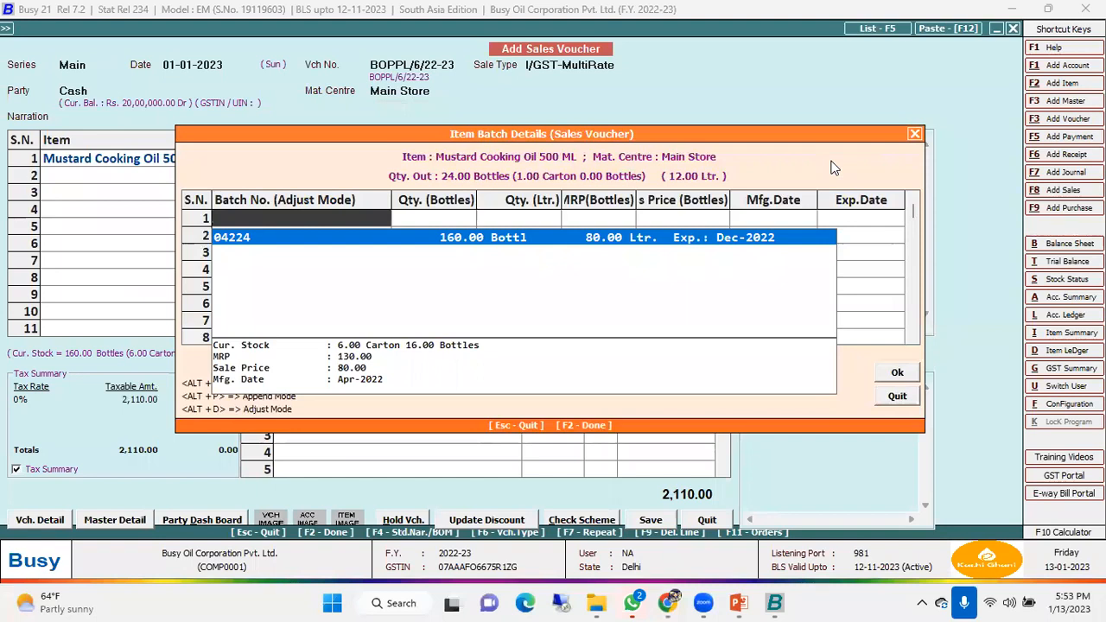
- Try to allocate the carton's 24 bottles from batch 04224, and discard the unsaved sales voucher
key("Return")
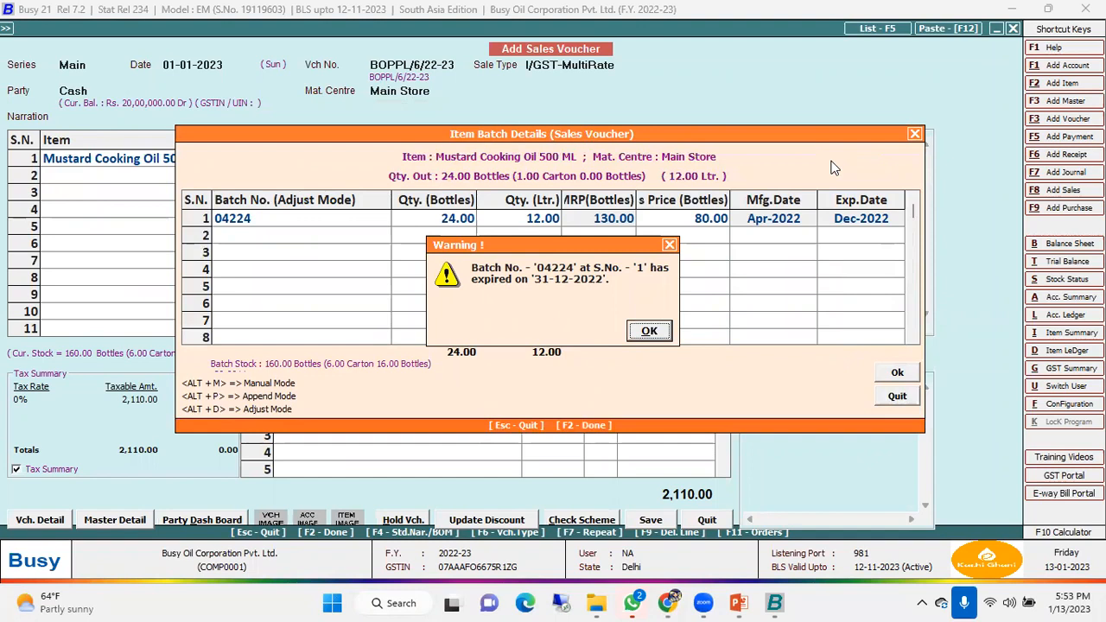
key("Escape")
key("Escape")
key("Escape")
key("Escape")
key("Escape")
key("Escape")
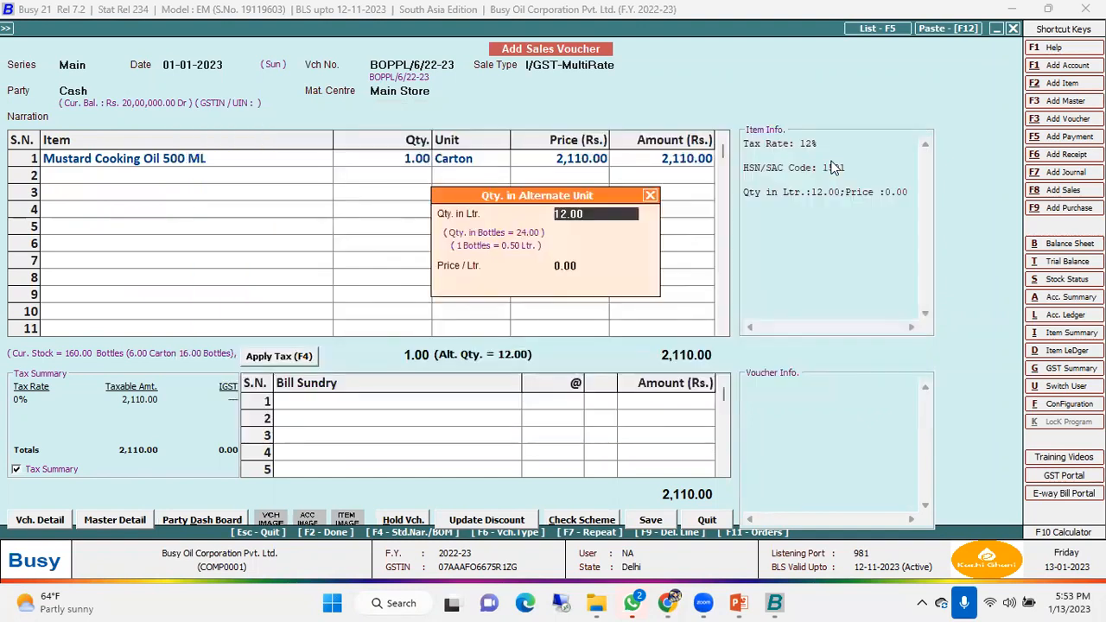
key("Left")
key("Return")
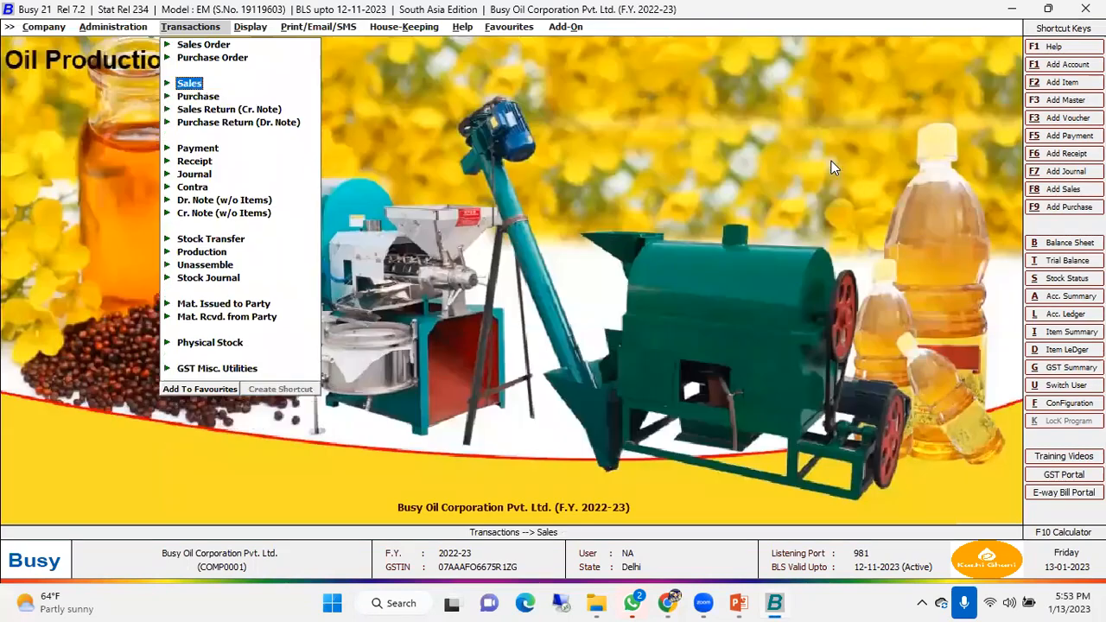
- Open the options of the Expiring Batches report for all items, shown till a date
key("Right")
key("Return")
key("Down")
key("Up")
key("Up")
key("Return")
key("Down")
key("Down")
key("Down")
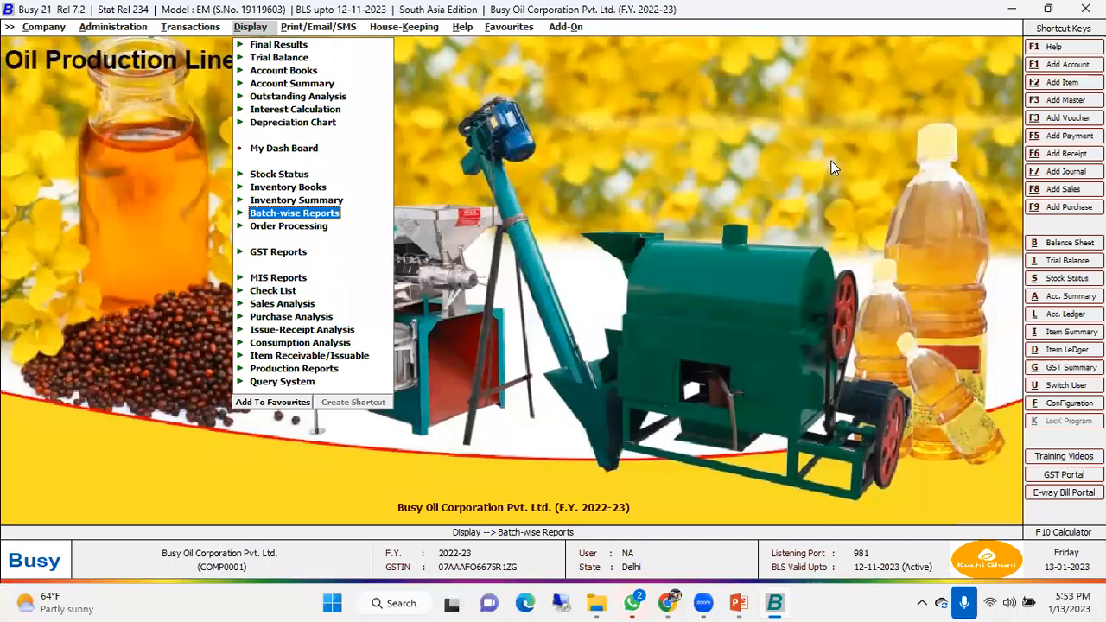
key("Return")
key("Down")
key("Return")
key("Right")
key("Right")
key("Return")
key("Return")
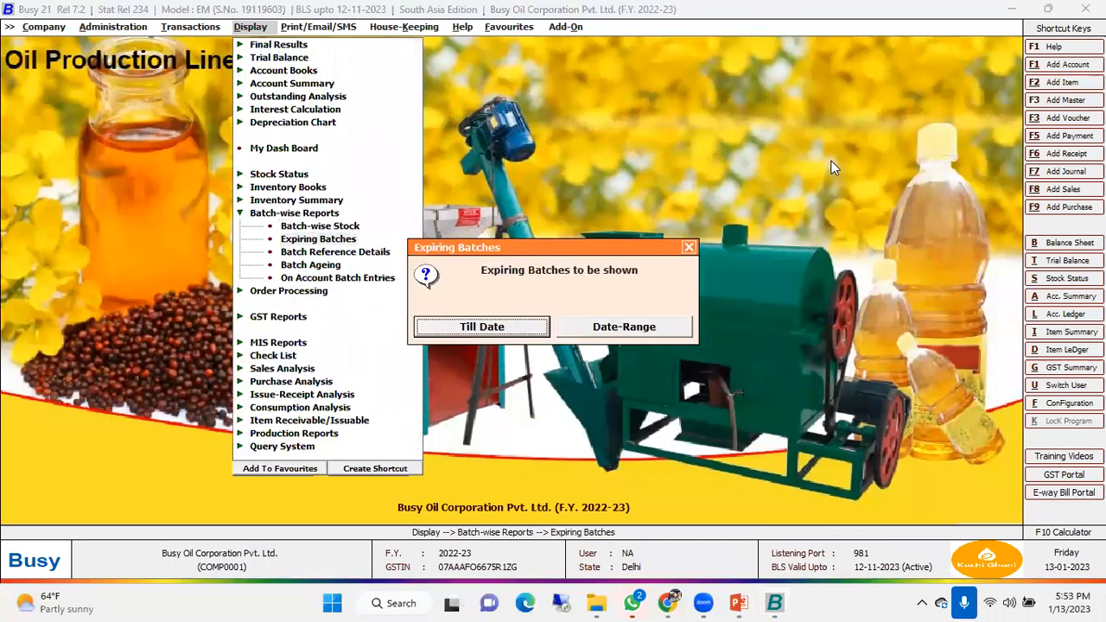
key("Return")
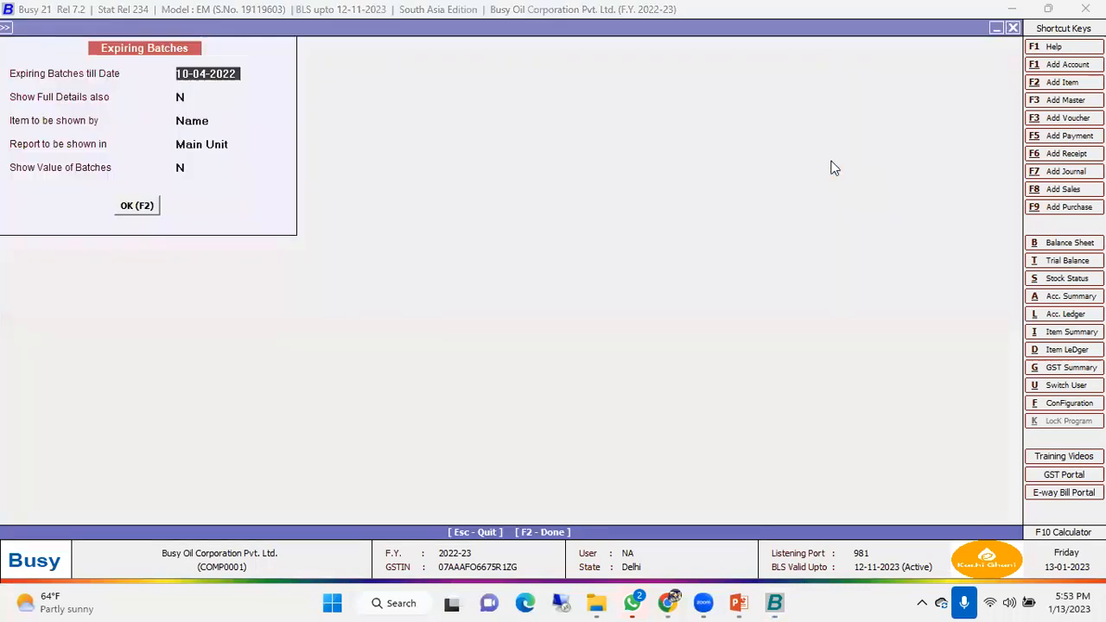
- Show the batches expiring till 31-12-2022 in main units without full details or values, review them, and close the report
type("31")
type(".12")
key("Return")
key("Return")
key("Return")
key("Return")
key("Return")
key("Return")
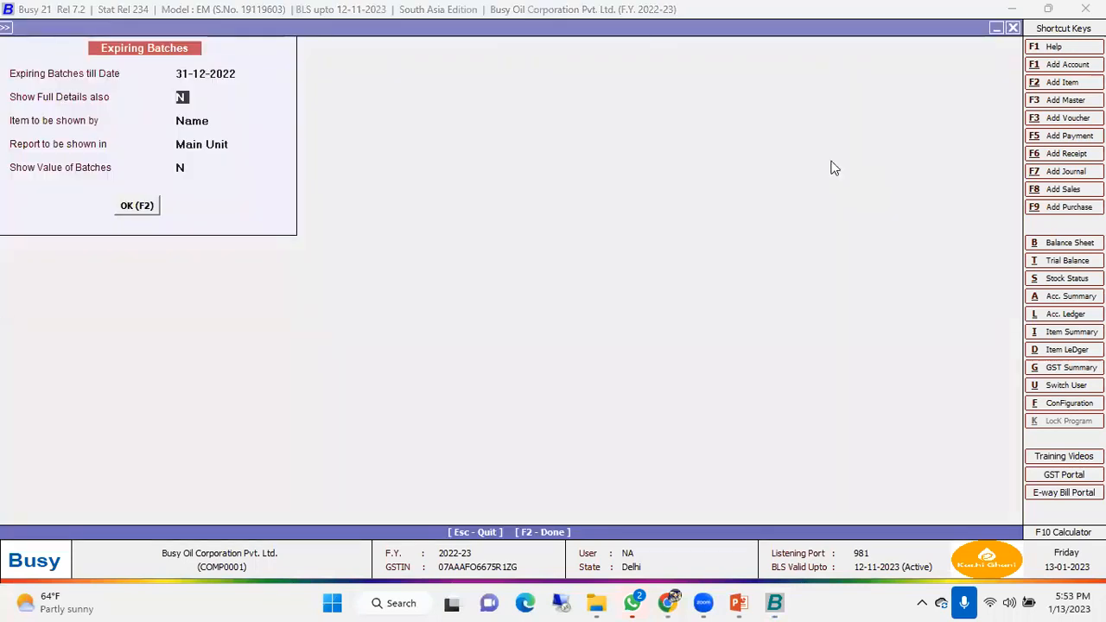
key("F2")
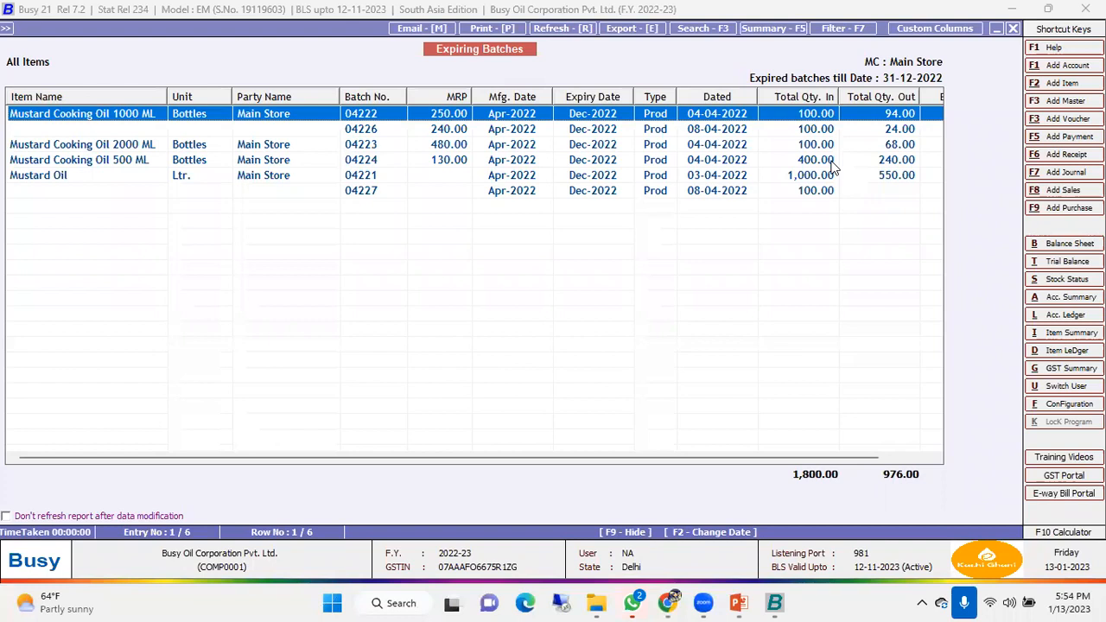
key("Escape")
key("Escape")
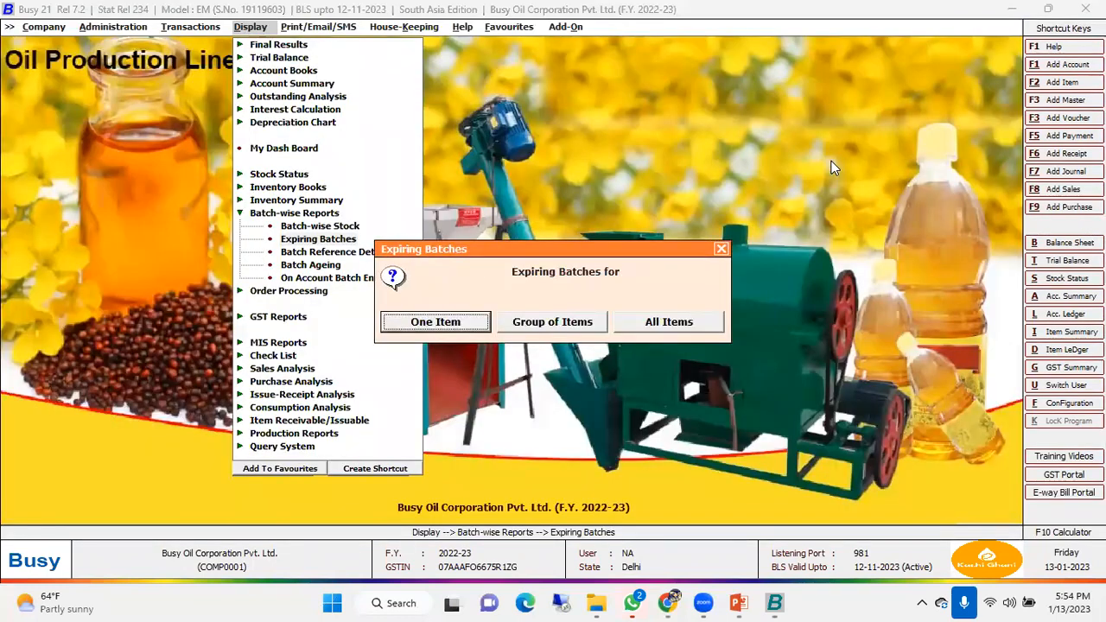
key("Escape")
- Review the Batch-wise Stock report of pending entries for Mustard Cooking Oil 1000 ML from 01-04-2022 to 10-04-2022, and close it
key("Up")
key("Return")
key("Return")
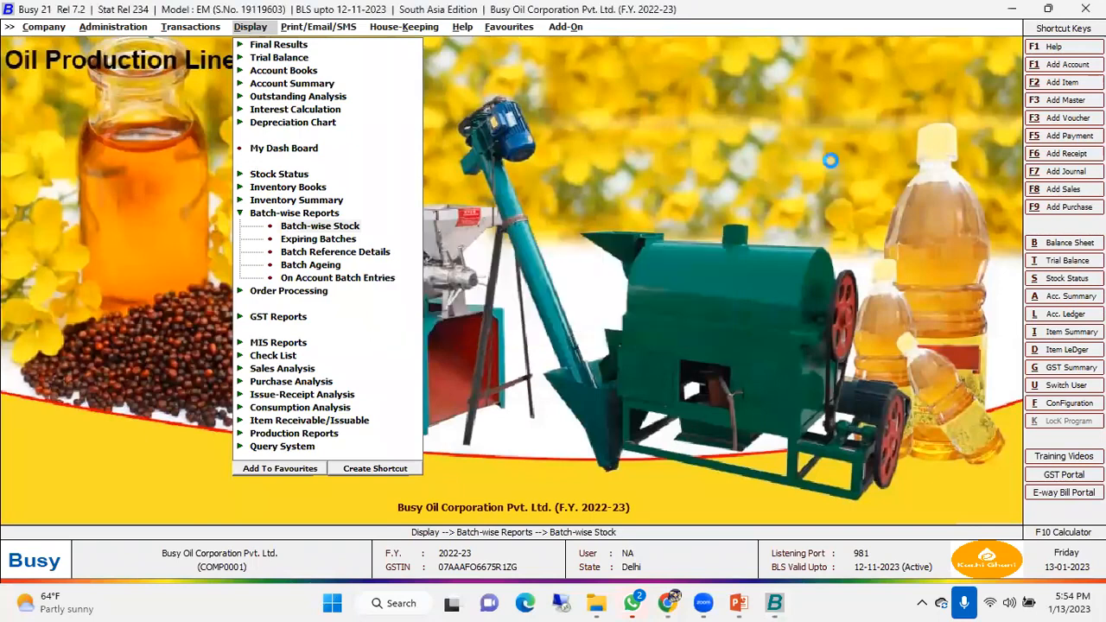
key("Return")
key("Return")
key("Return")
key("Return")
key("Return")
key("Return")
key("Return")
key("Return")
key("Return")
key("Return")
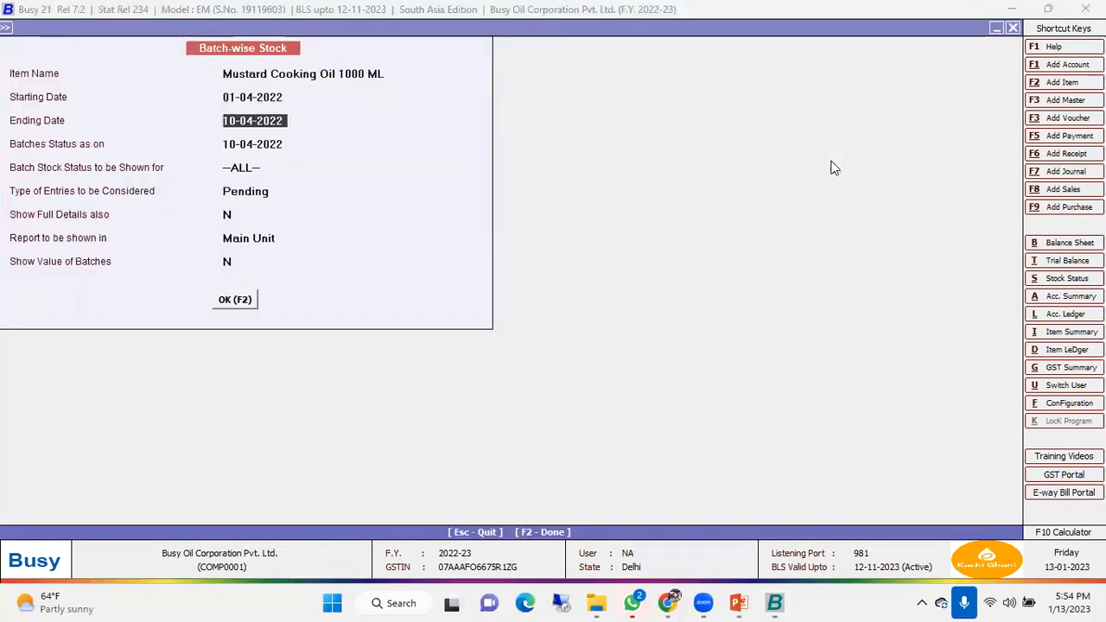
key("Return")
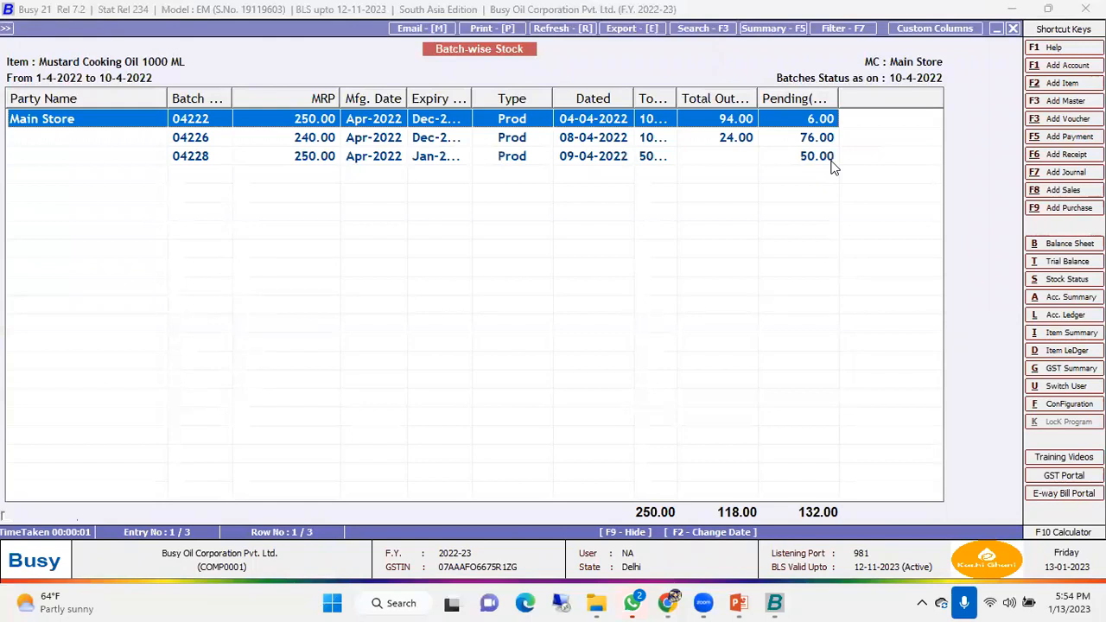
key("Escape")
key("Escape")
key("Escape")
- Leave the batch-wise reports and close the company
key("Escape")
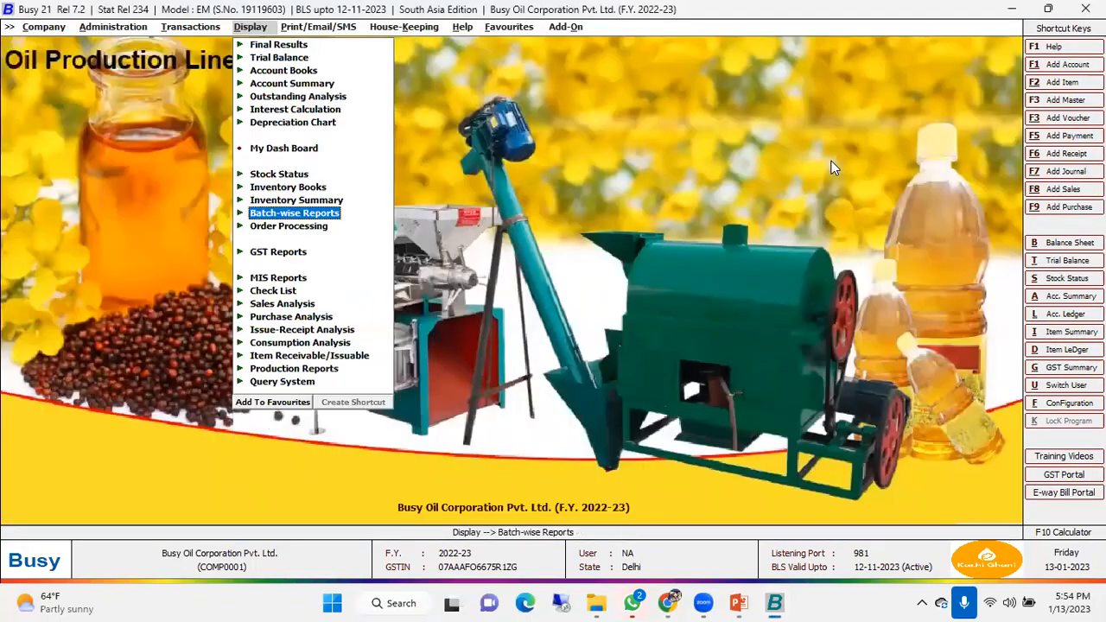
key("Left")
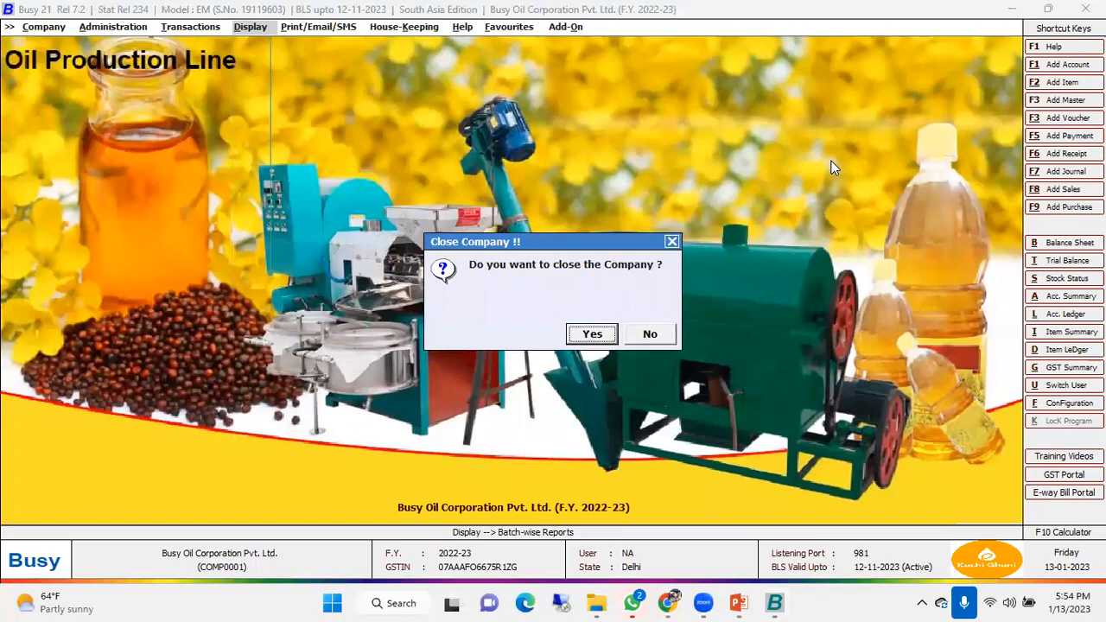
key("Return")
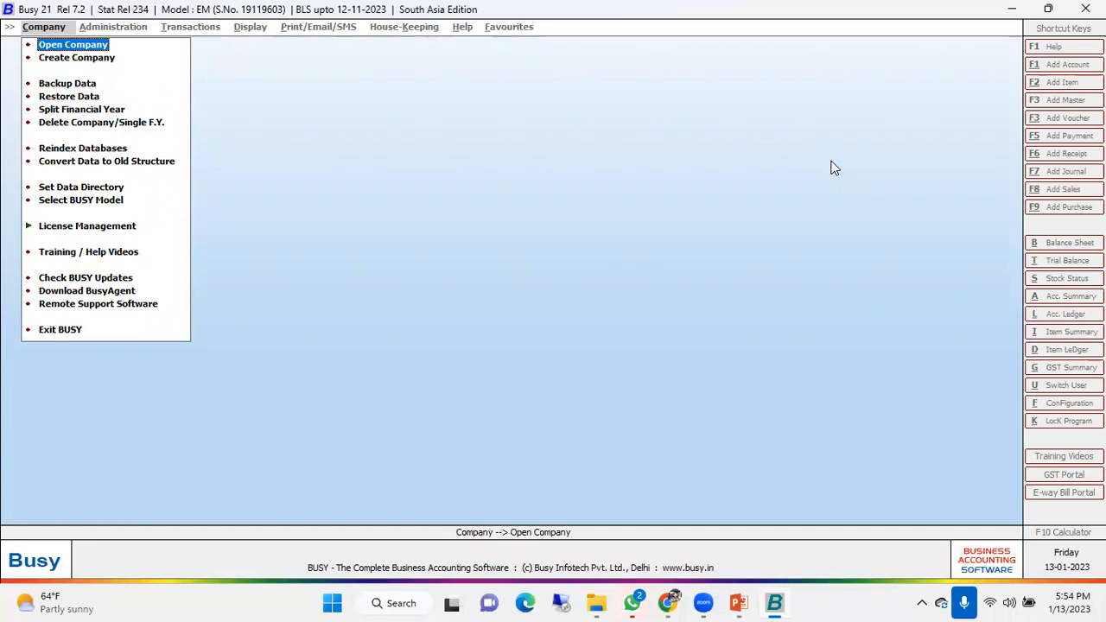
- Open Busy Distribution Company for F.Y. 2022-23 and bring up its Inventory feature options
key("Return")
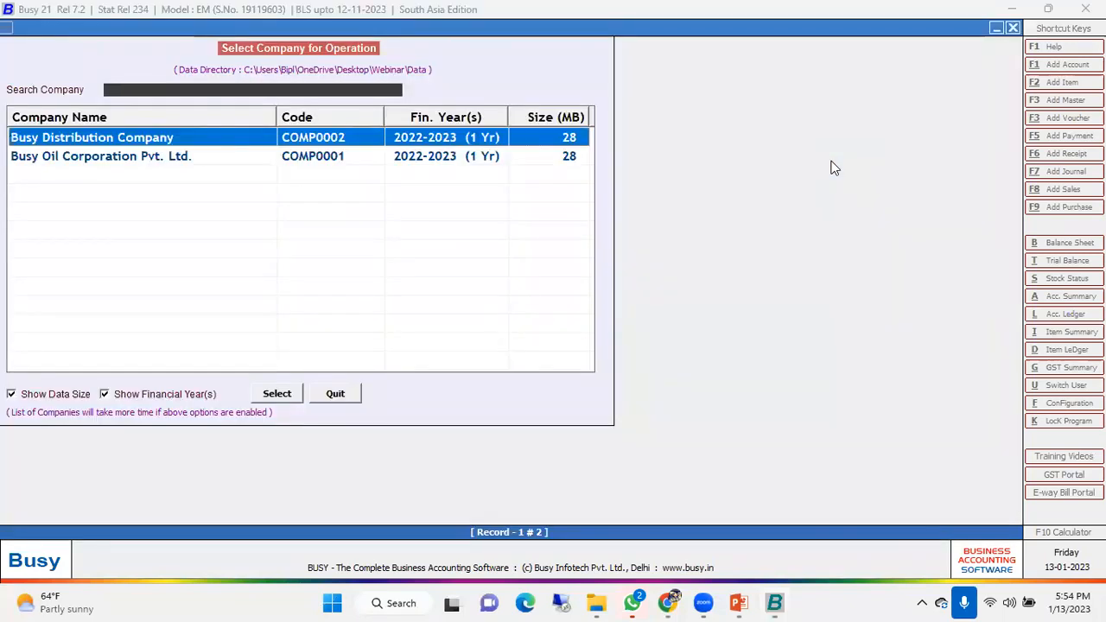
key("Return")
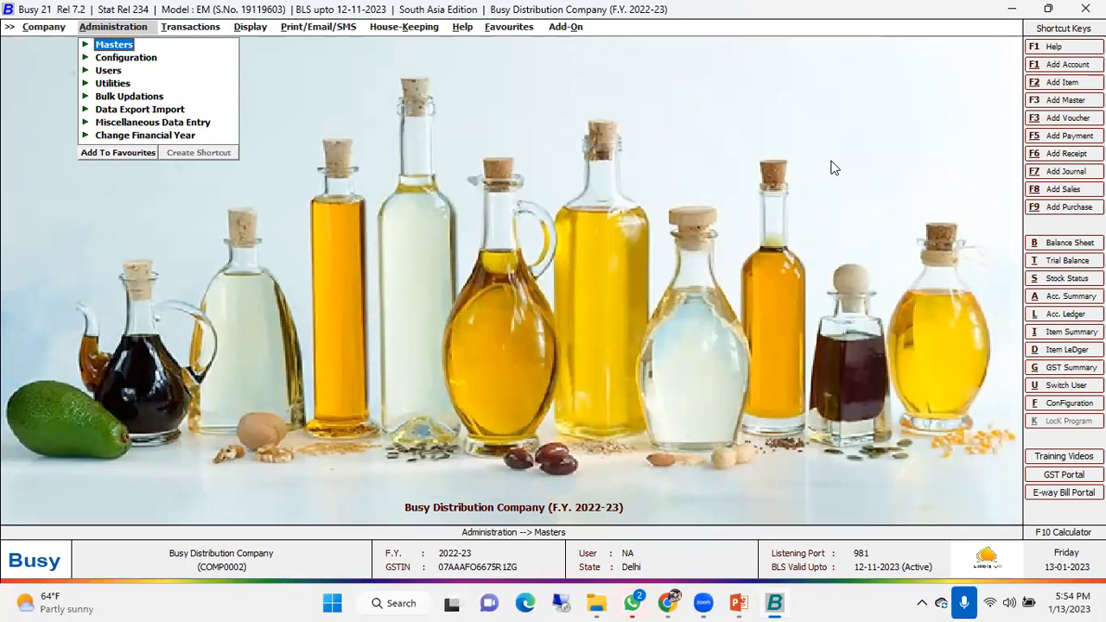
key("Down")
key("Return")
key("Down")
key("Up")
key("Return")
key("Down")
key("Down")
key("Down")
key("Down")
key("Down")
key("Up")
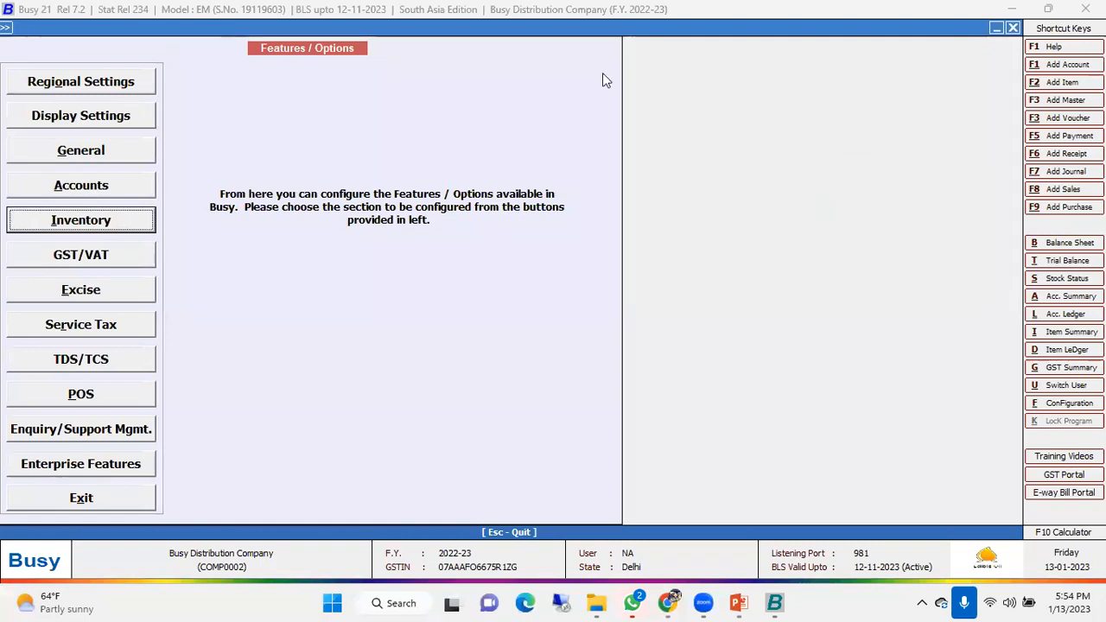
key("Return")
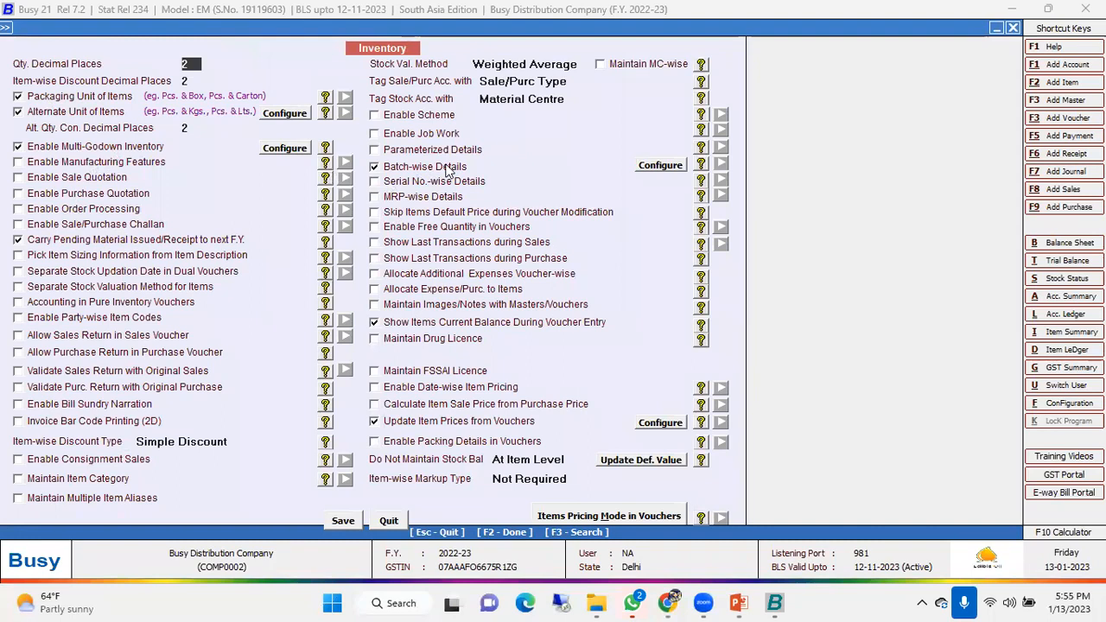
- Review the configuration of Batch-wise Details, including date formats and expired-batch handling, and leave the feature options
left_click(665, 166)
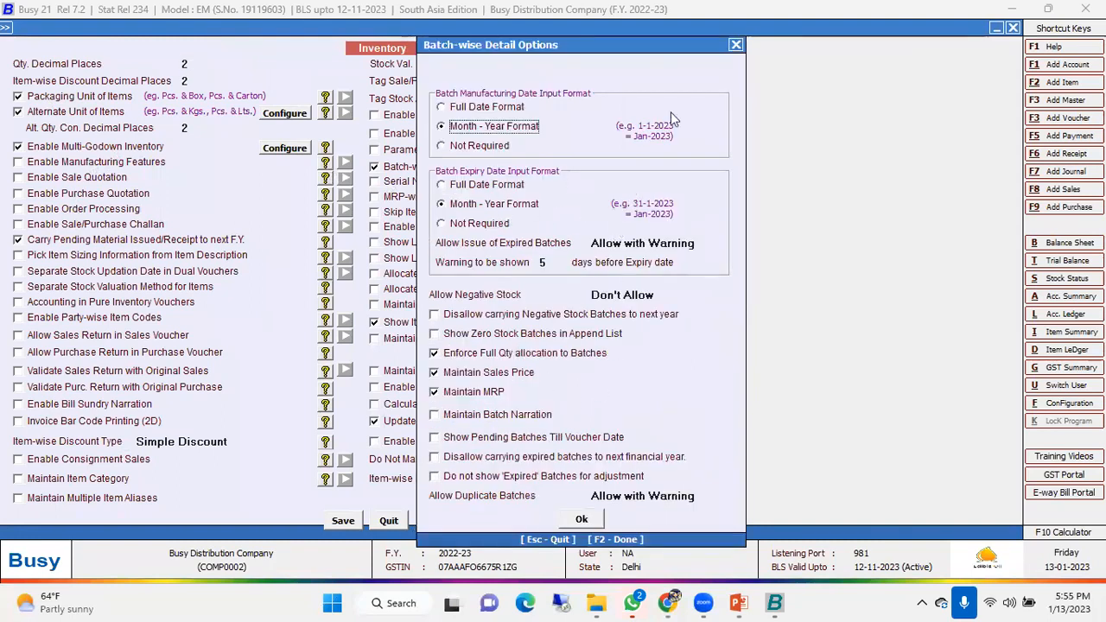
key("Escape")
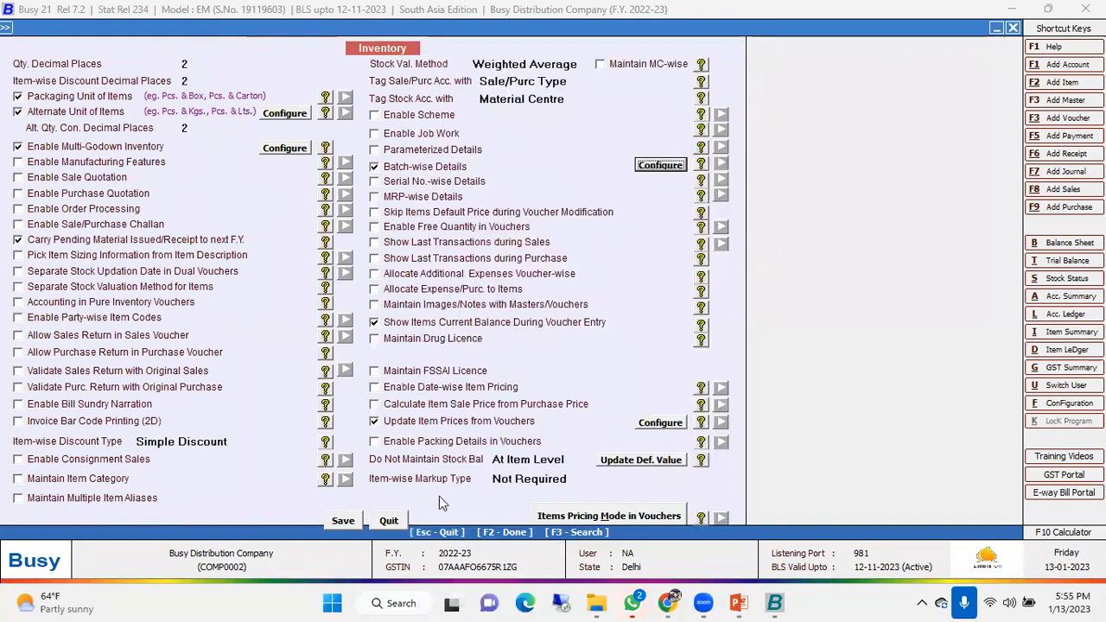
left_click(392, 520)
key("Escape")
- Show the item master list for all items, with their tax category and without a tax category filter
key("Up")
key("Return")
key("Down")
key("Down")
key("Down")
key("Down")
key("Down")
key("Up")
key("Up")
key("Down")
key("Down")
key("Up")
key("Up")
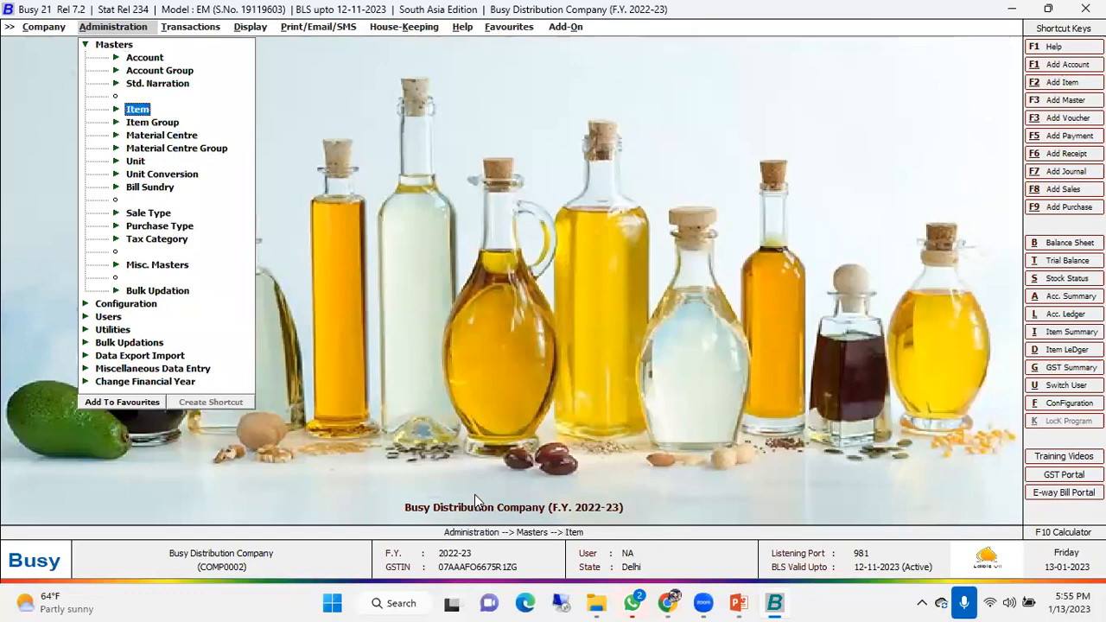
key("Return")
key("Down")
key("Down")
key("Down")
key("Return")
key("Return")
key("Return")
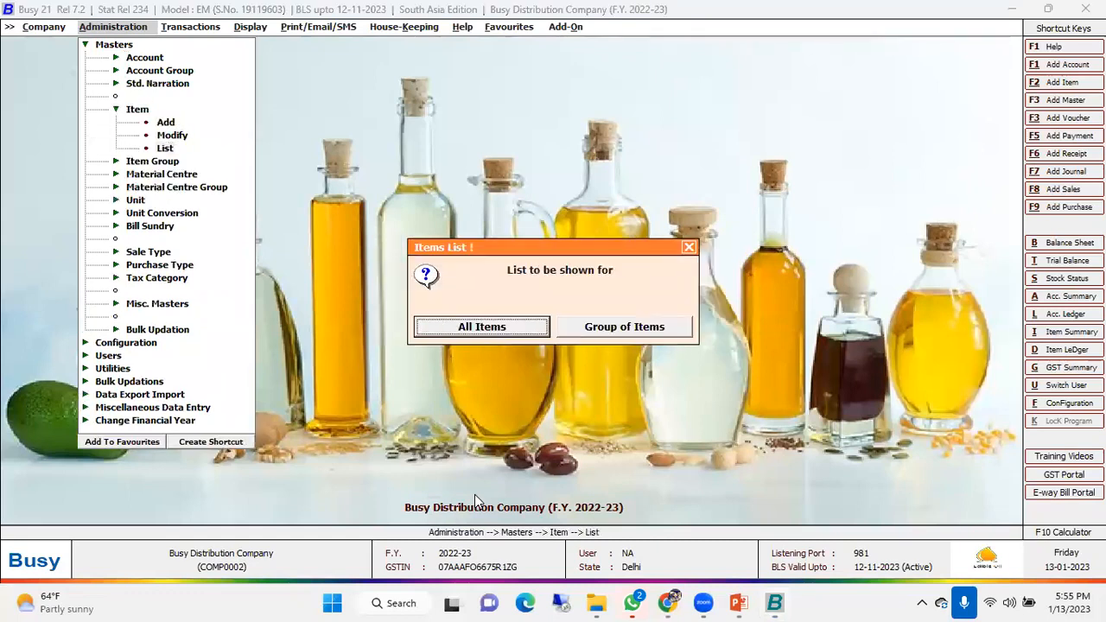
key("Return")
key("Return")
key("Return")
key("Return")
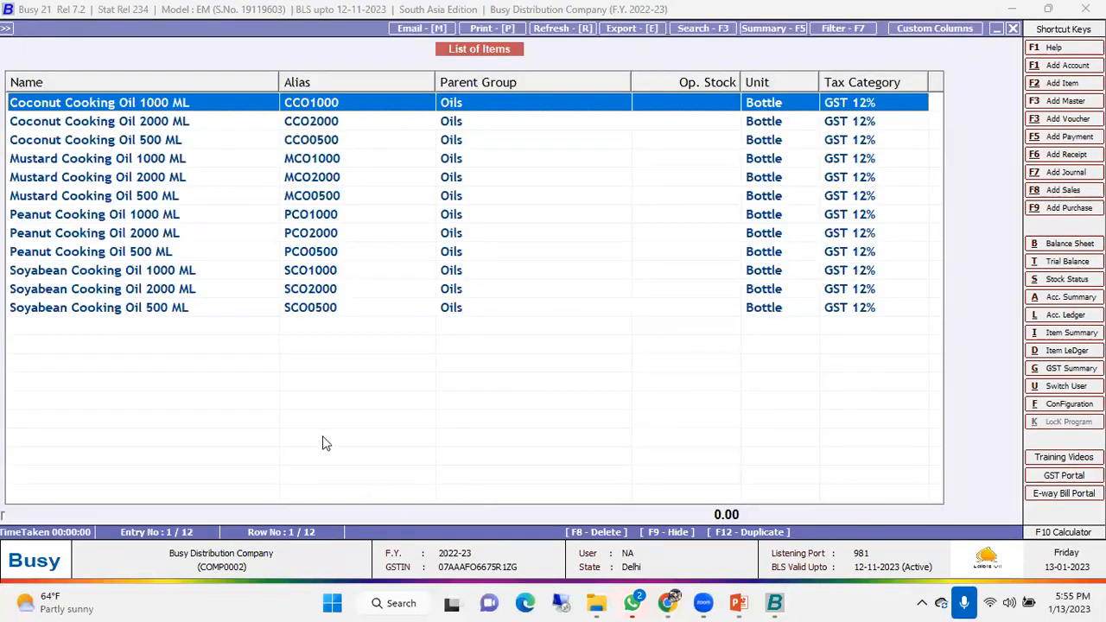
- Examine the coconut, mustard, peanut and soyabean cooking oils and their bottle sizes in the item list
left_click(63, 294)
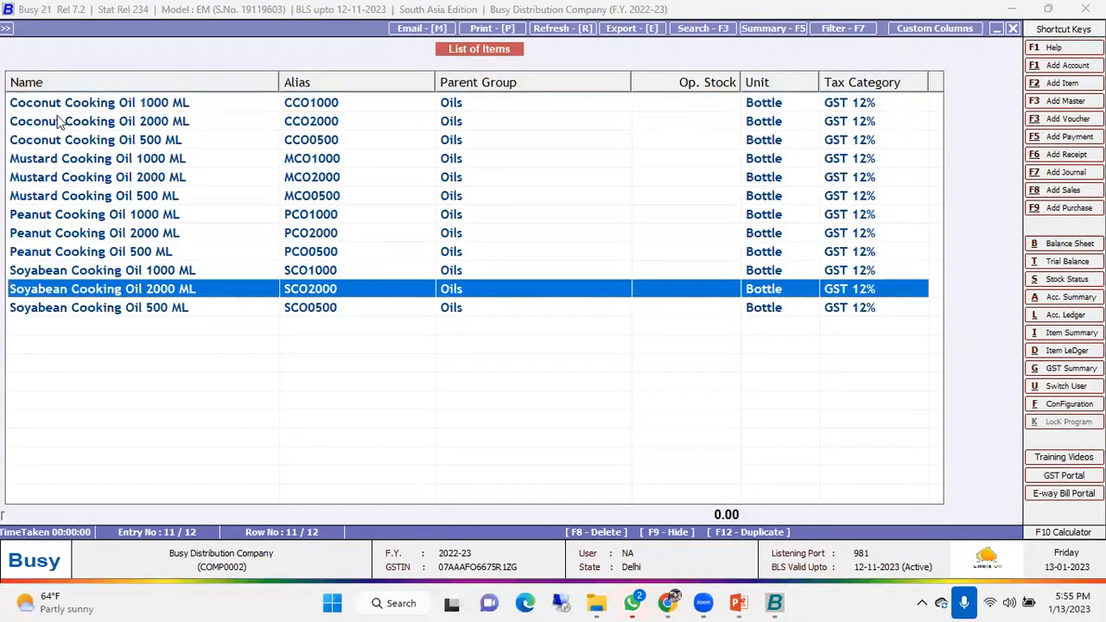
left_click(60, 123)
left_click(28, 181)
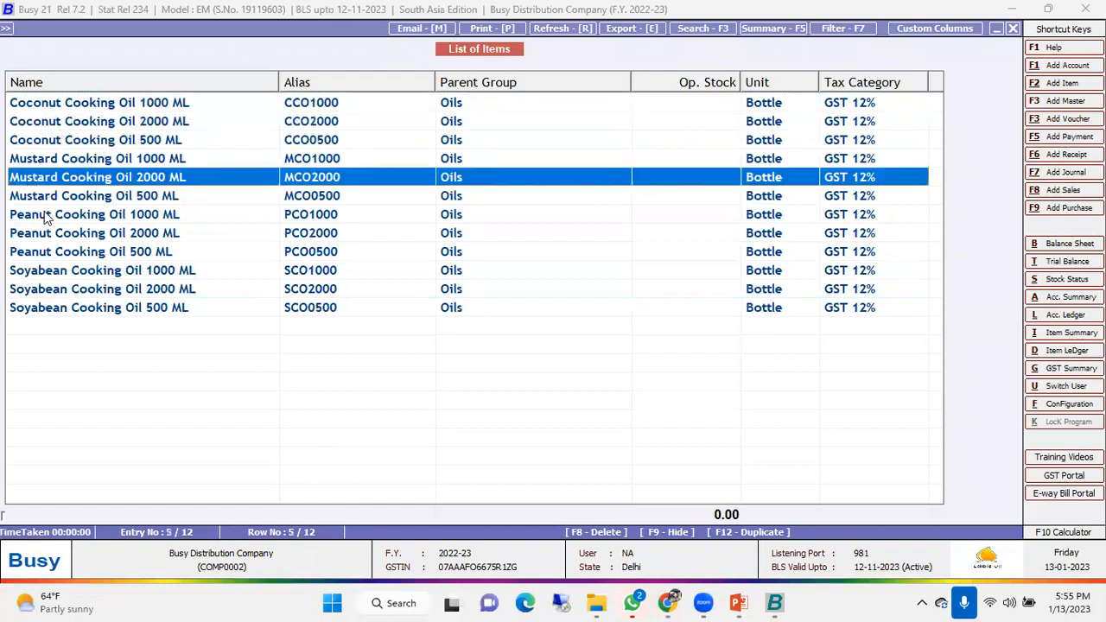
left_click(46, 218)
left_click(55, 276)
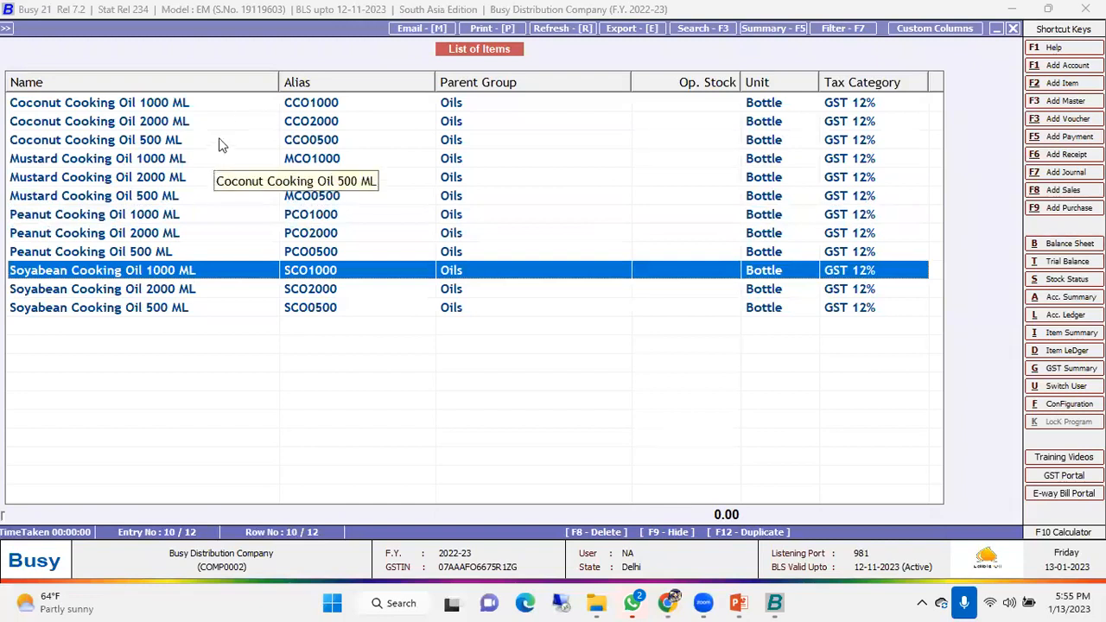
left_click_drag(149, 103, 151, 145)
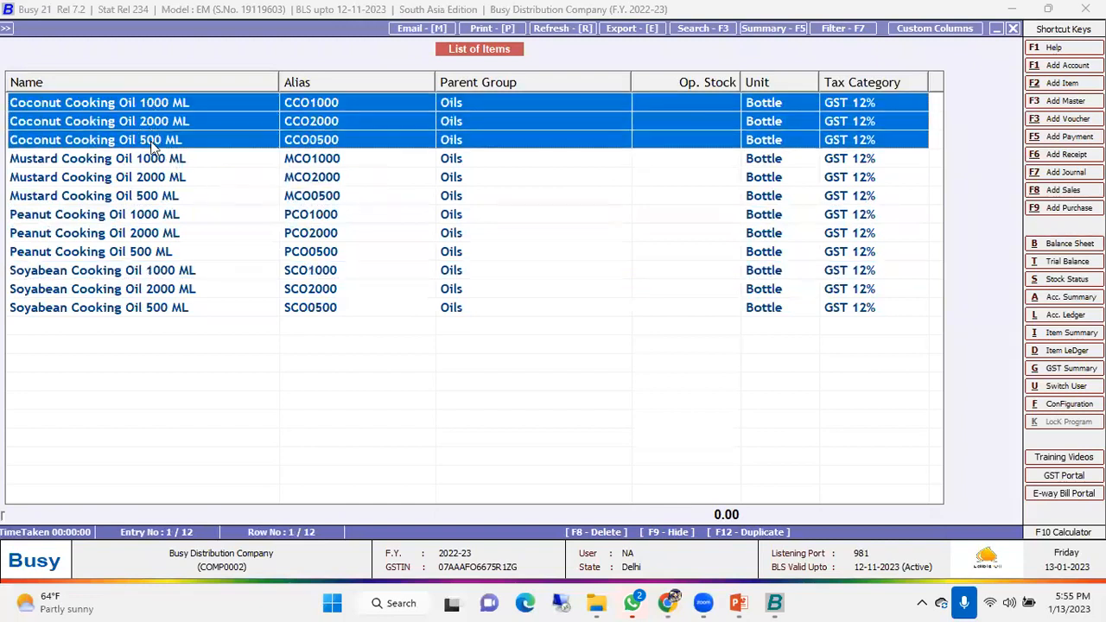
left_click(159, 110)
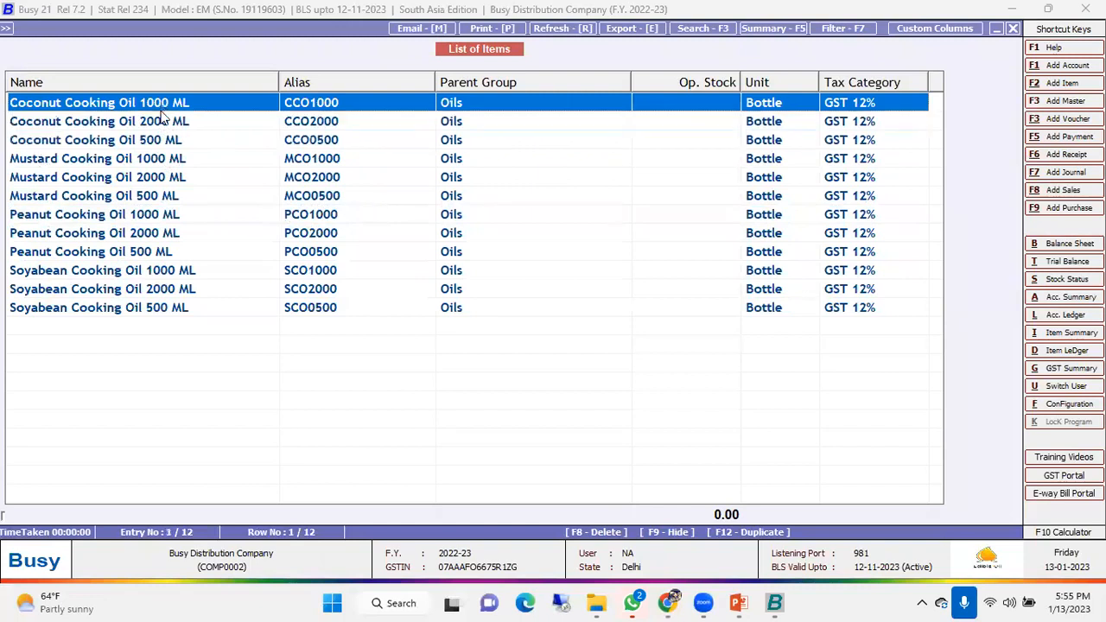
left_click(163, 121)
left_click(164, 142)
left_click(167, 160)
left_click(168, 175)
left_click(169, 195)
left_click(168, 162)
left_click(168, 126)
left_click(408, 162)
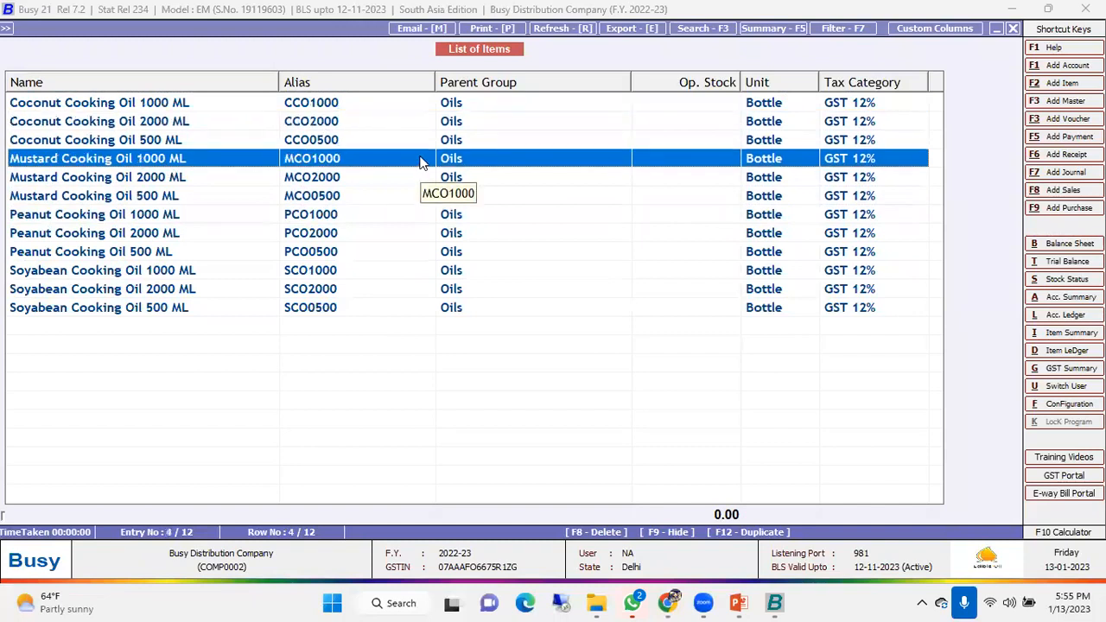
key("Up")
key("Up")
key("Up")
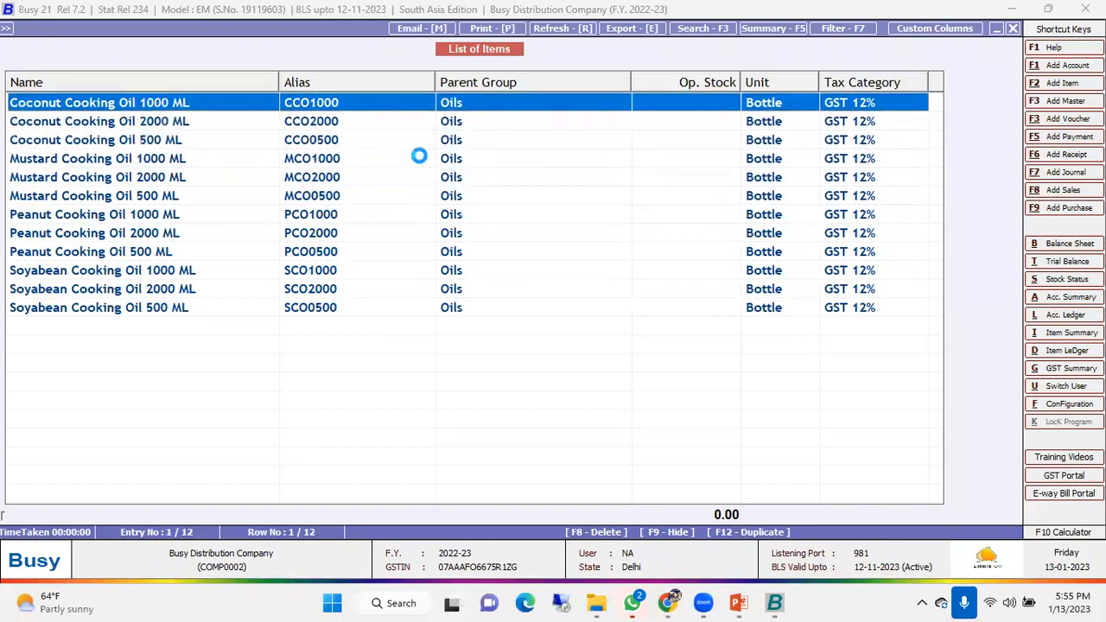
- Review the units, packaging, prices and batch-wise settings of Coconut Cooking Oil 1000 ML, and close the item master and list
key("Return")
left_click(710, 367)
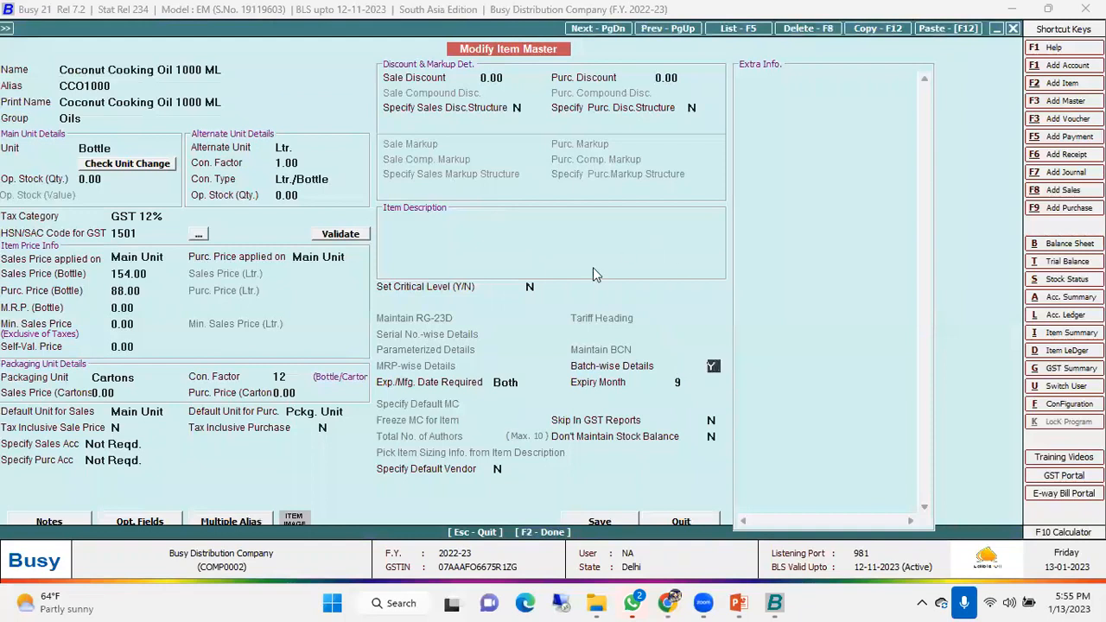
left_click(95, 149)
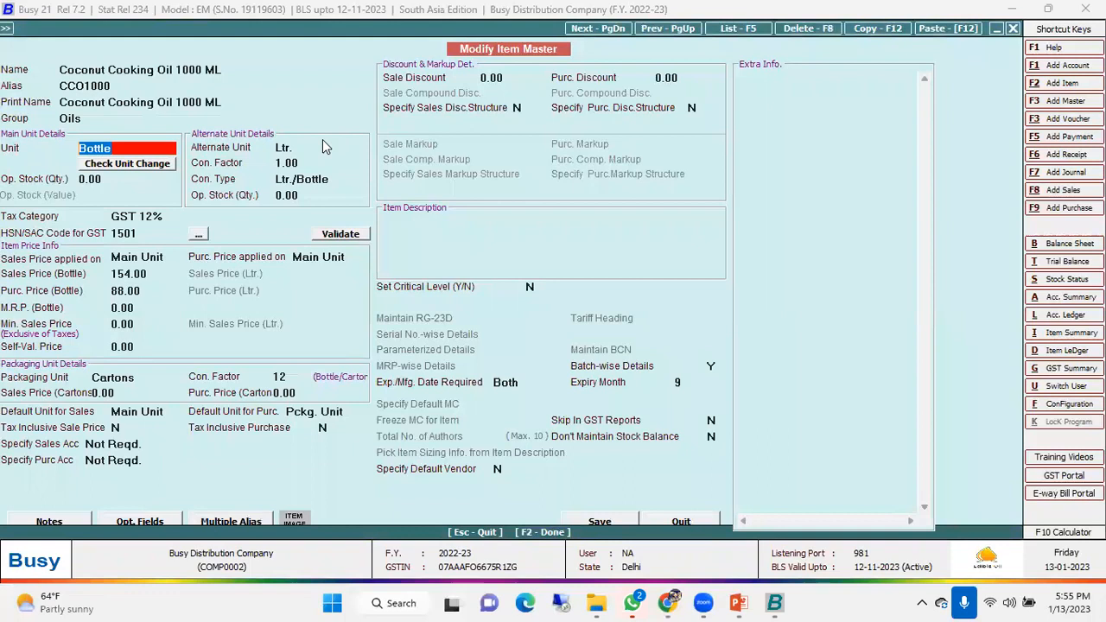
left_click(293, 148)
left_click(142, 383)
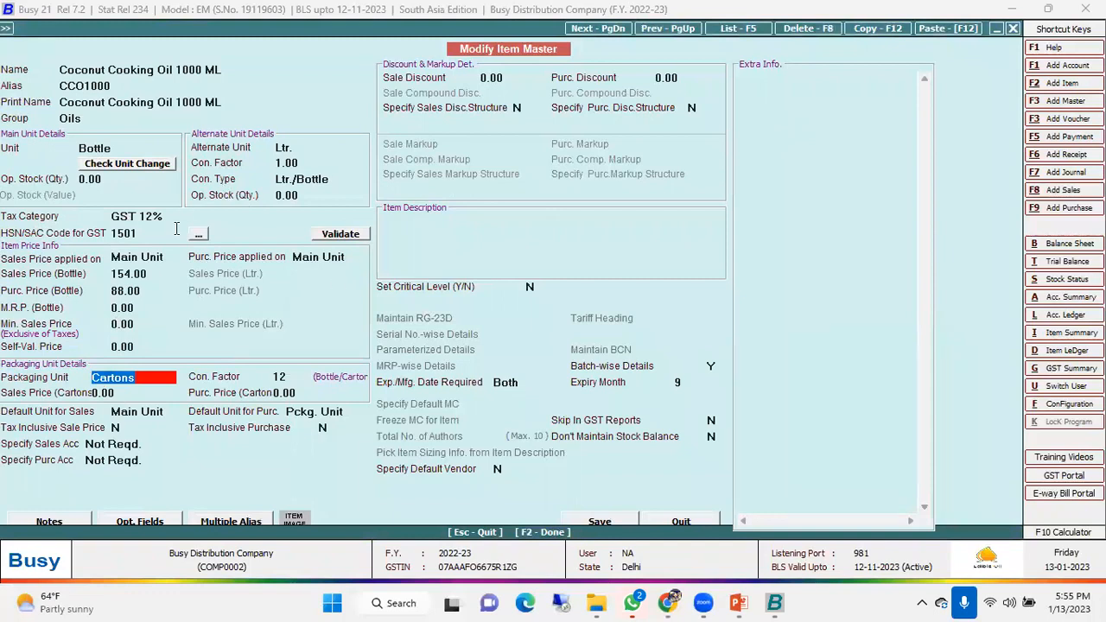
left_click(147, 273)
left_click(147, 290)
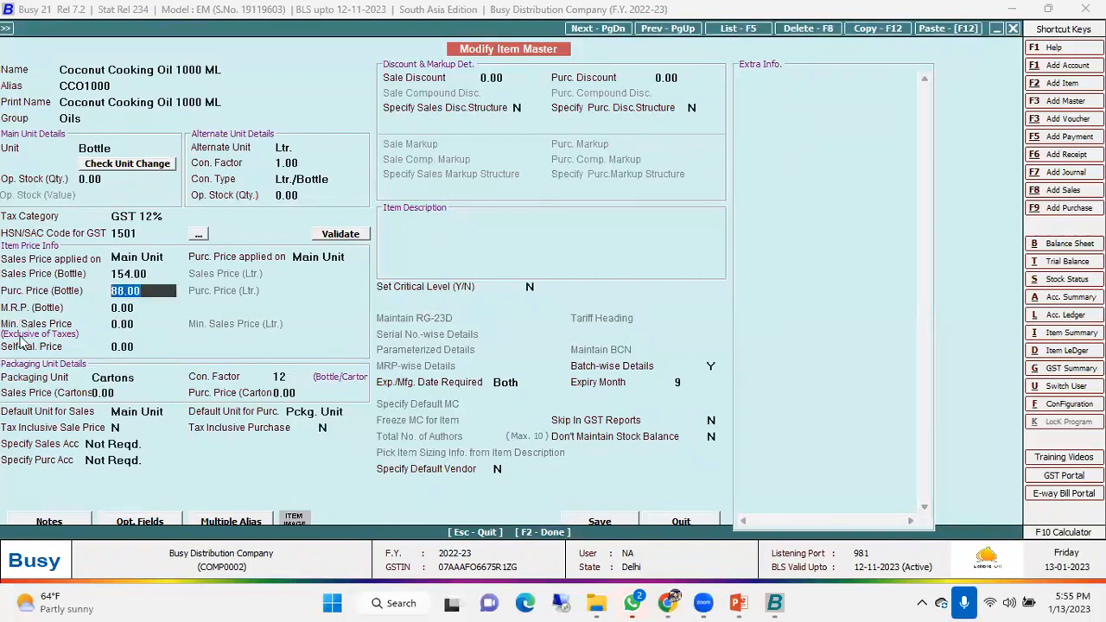
left_click(712, 367)
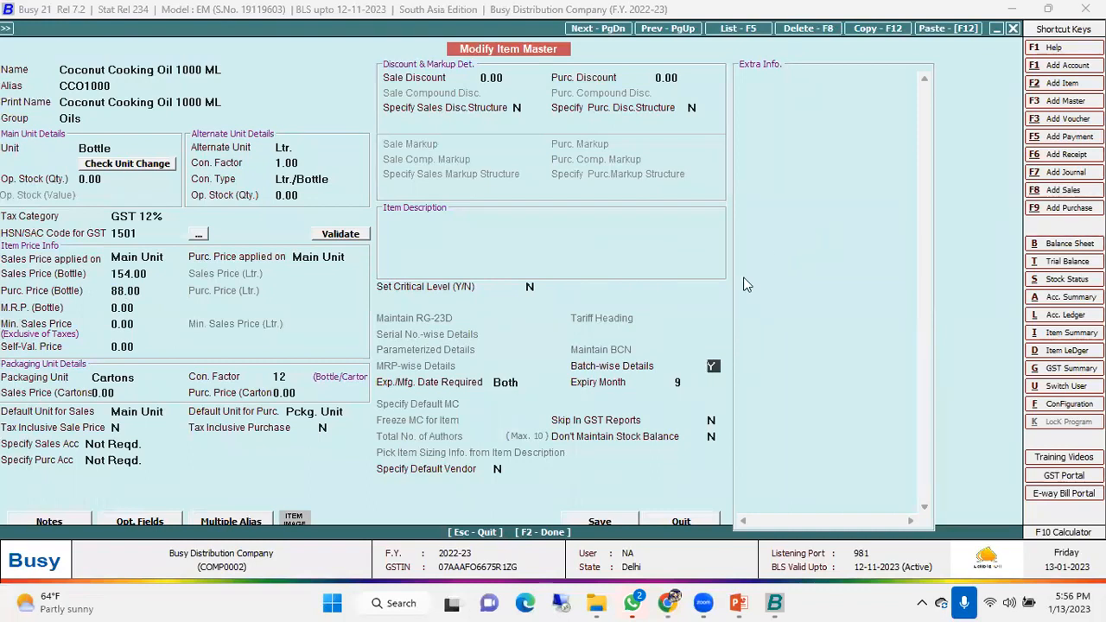
left_click(513, 381)
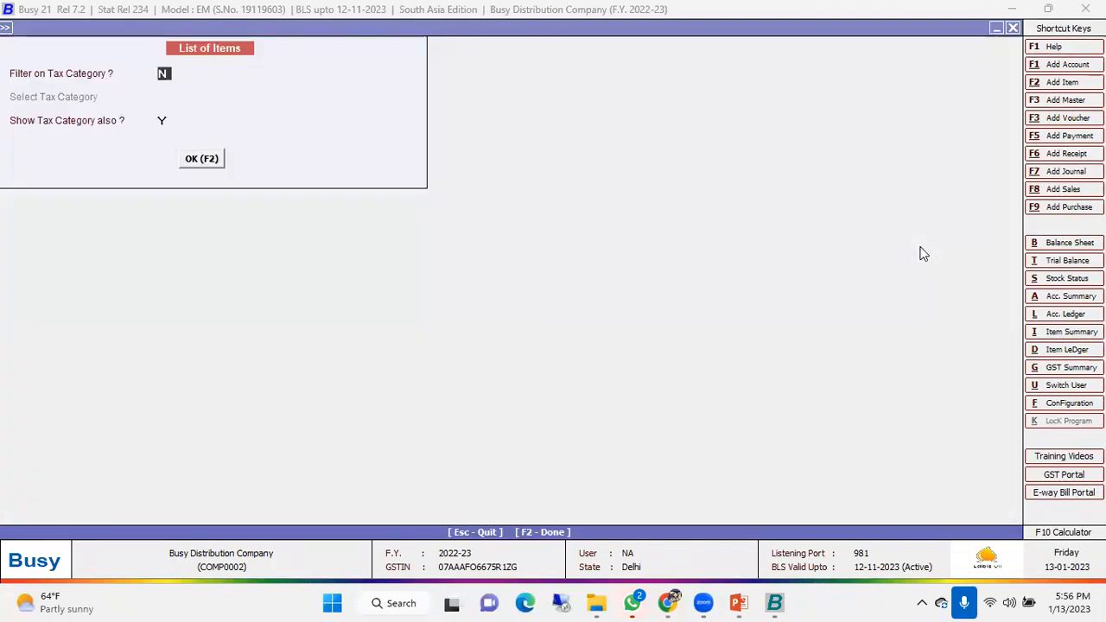
key("Return")
key("Escape")
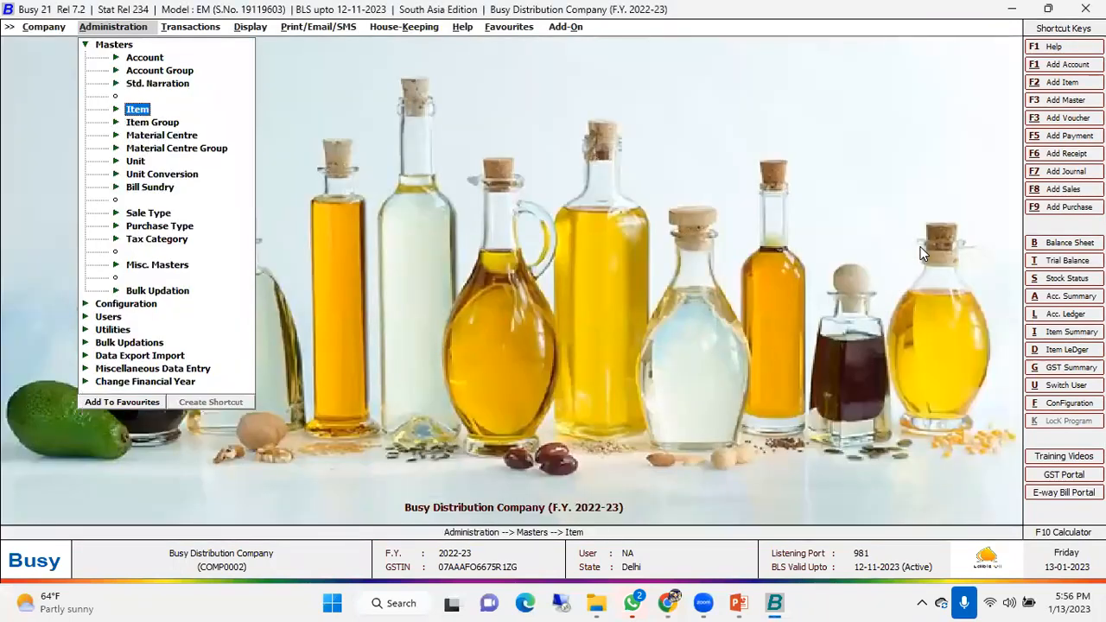
- Start a purchase voucher dated 03-04-2022 with purchase type L/GST-TaxIncl., party B.M. Traders Private Limited and material centre Main Store
key("Up")
key("Up")
key("Up")
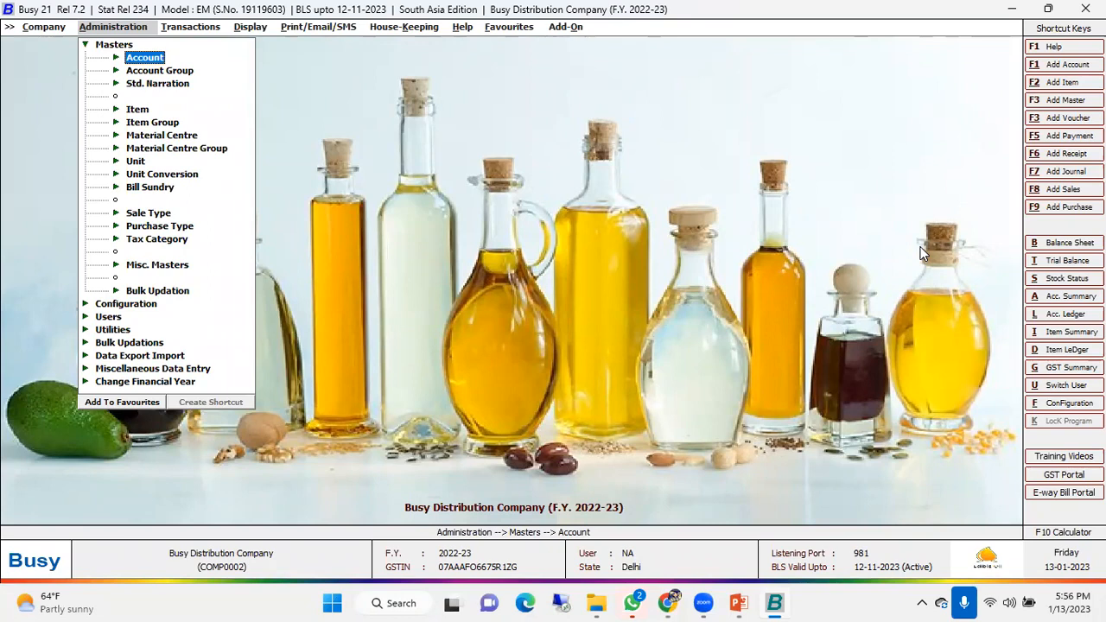
key("Right")
key("Down")
key("Return")
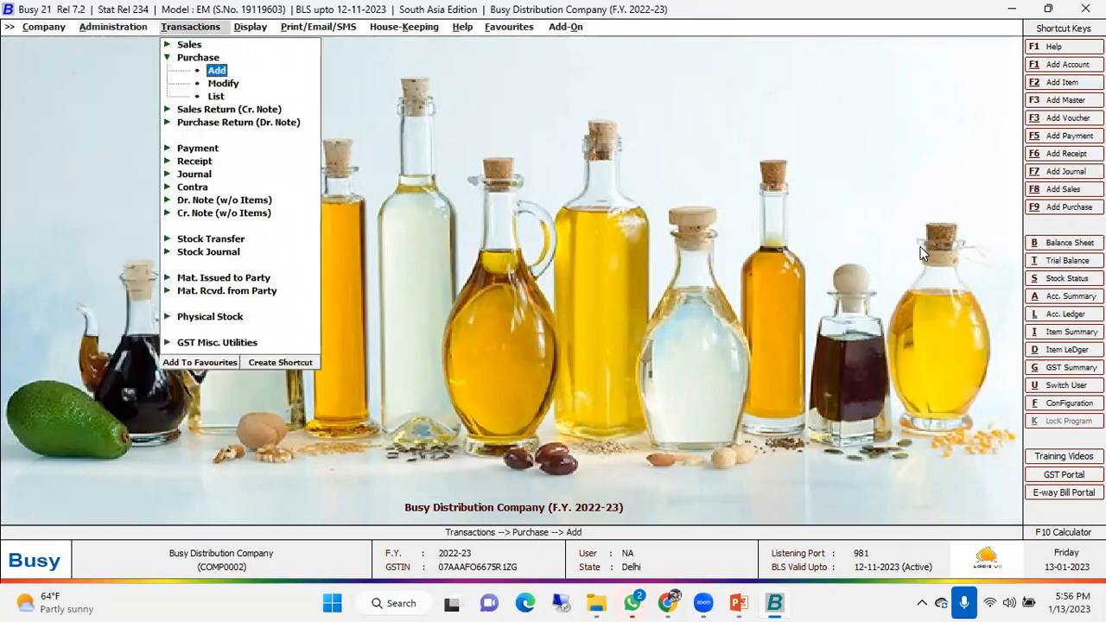
key("Down")
key("Up")
key("Return")
key("Return")
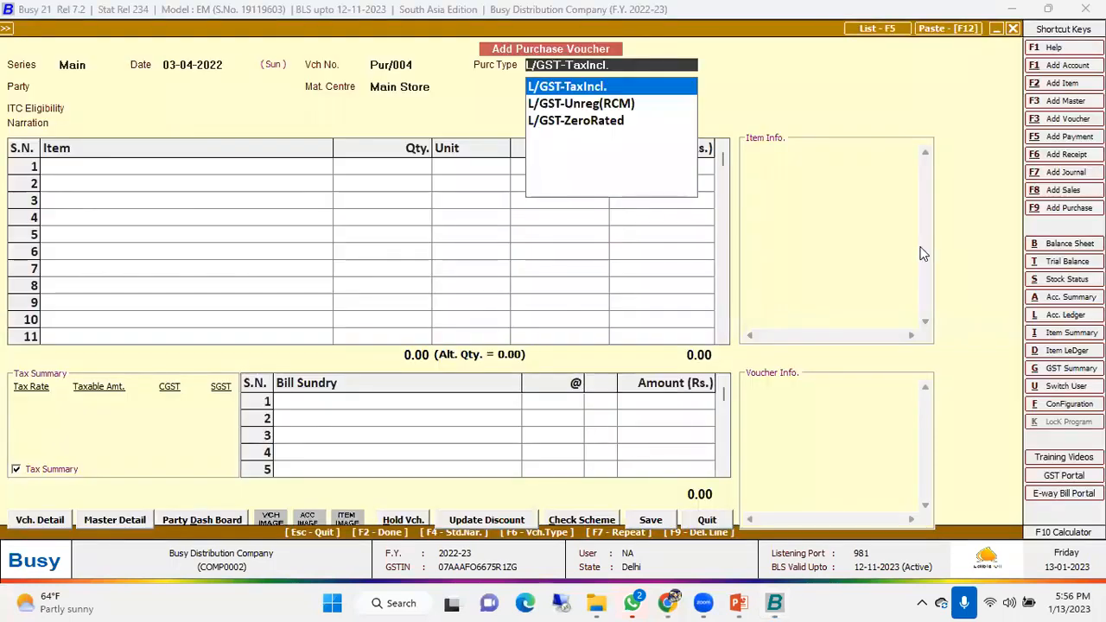
key("Return")
key("Return")
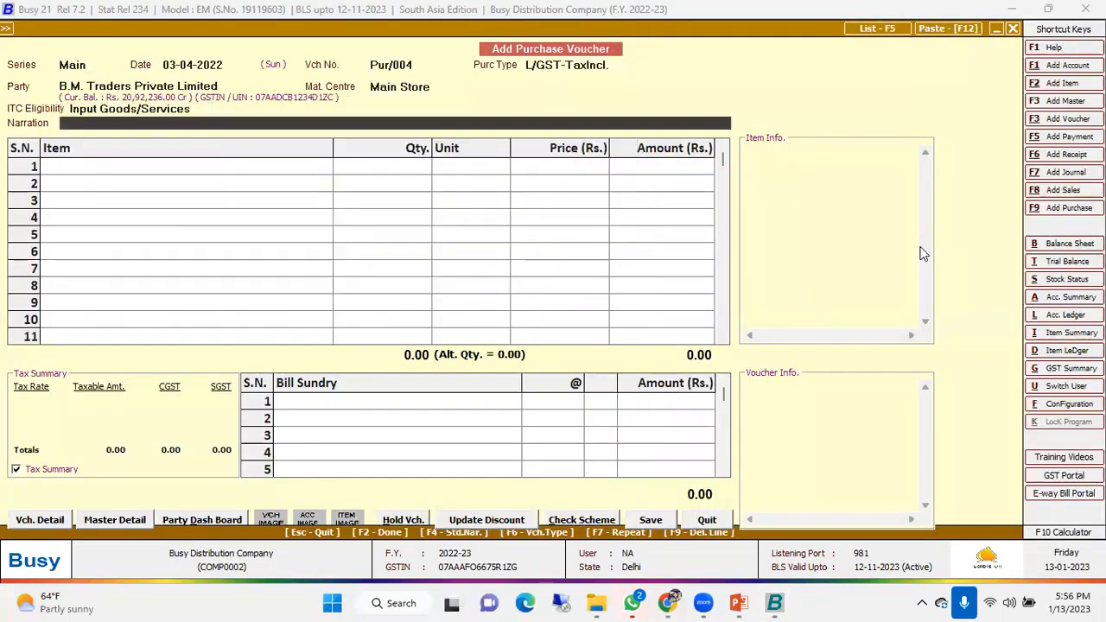
- Enter 10 cartons of Coconut Cooking Oil 1000 ML at Rs. 1,056.00 as the voucher's first item
key("Return")
key("Down")
key("Down")
key("Down")
key("Down")
key("Down")
key("Up")
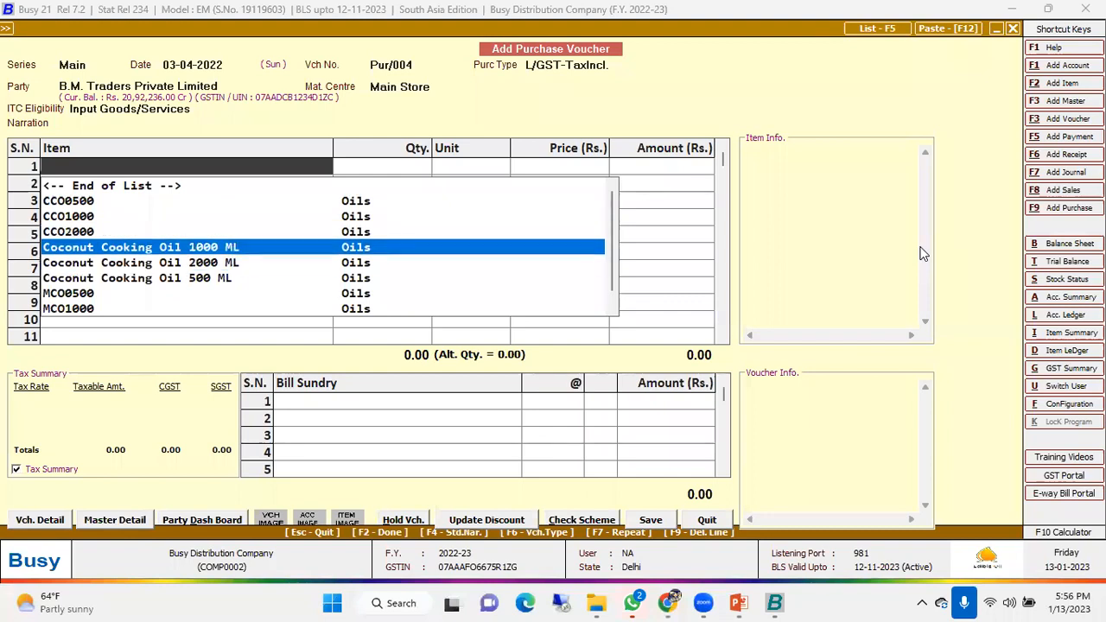
key("Return")
type("10")
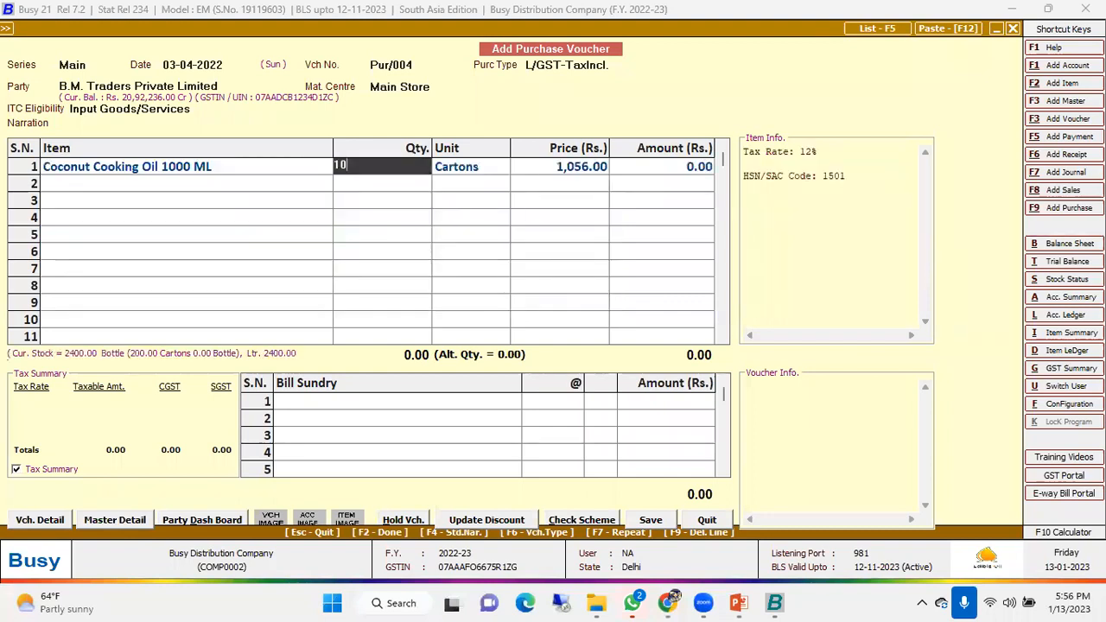
key("Return")
key("Return")
key("Return")
key("Return")
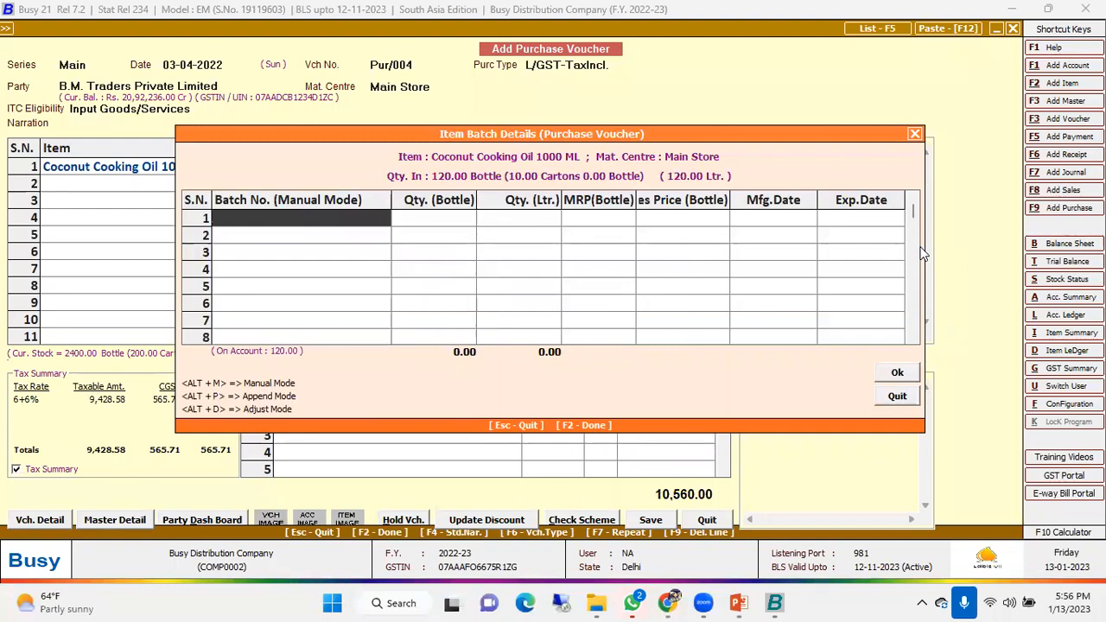
- Enter batch number CCO10008 for Coconut Cooking Oil 1000 ML with a quantity of 120 bottles (120 Ltr.), keeping the voucher's item row in view
type("CCO10008")
key("Return")
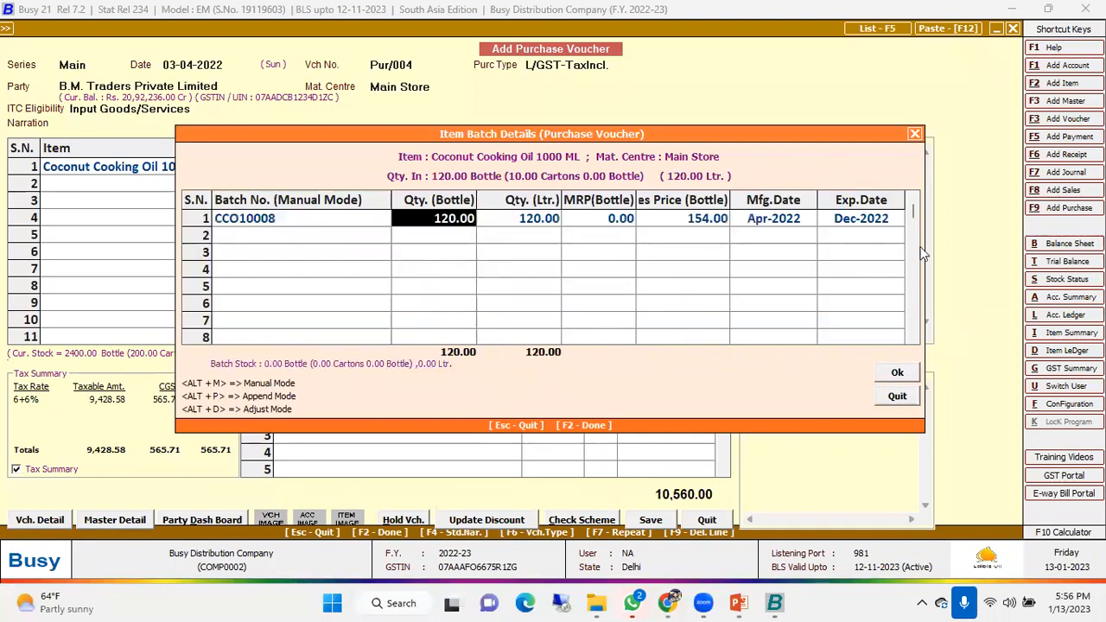
key("shift+Tab")
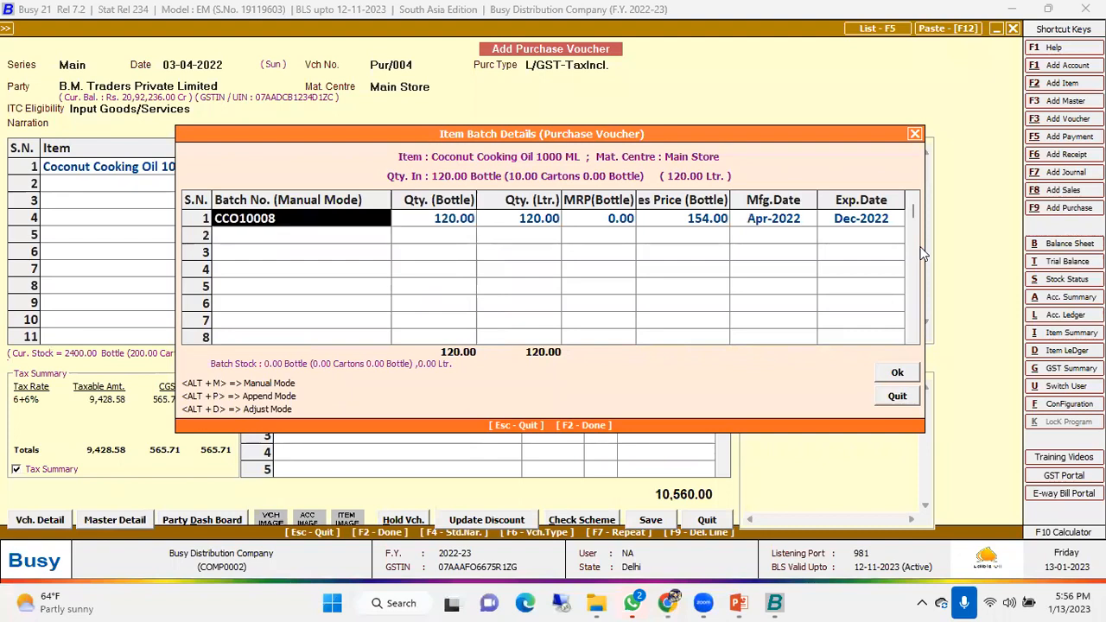
key("Return")
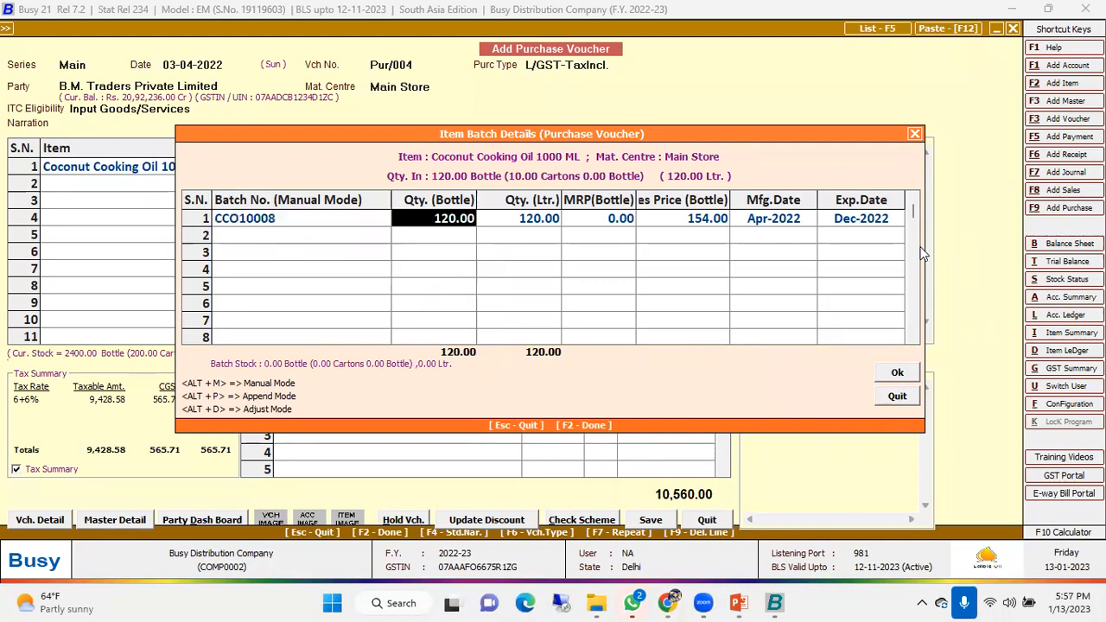
key("Return")
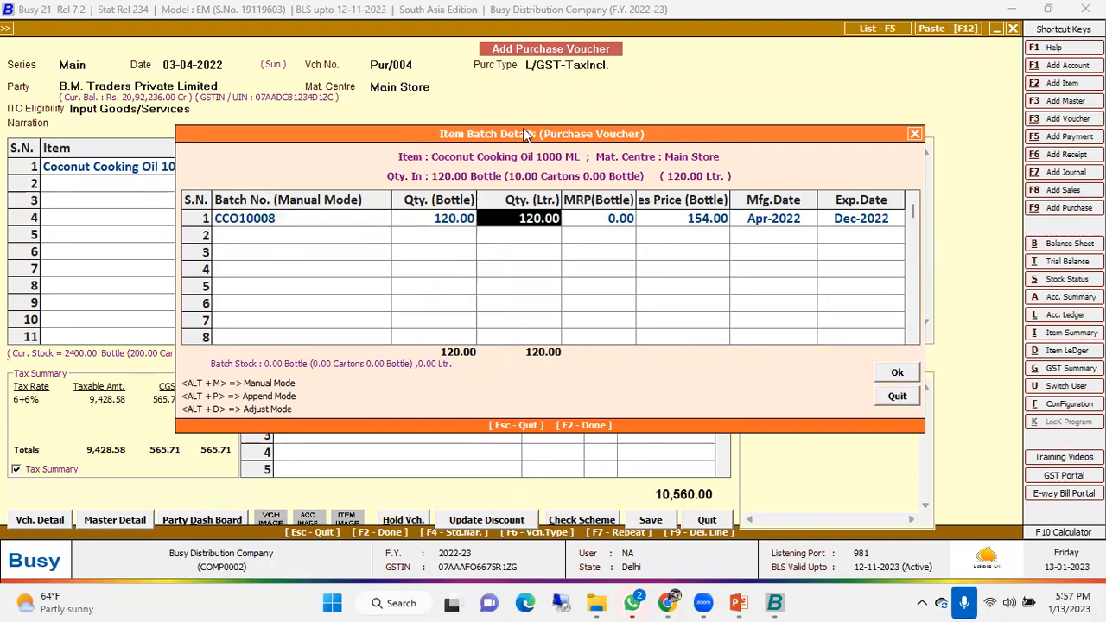
left_click_drag(521, 142, 479, 198)
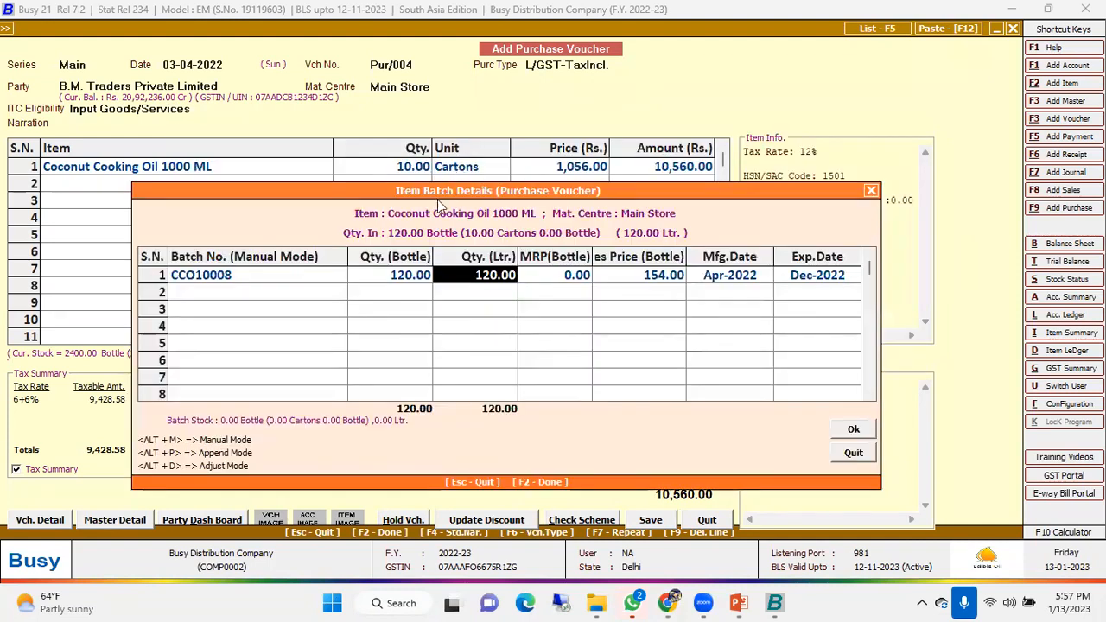
left_click(410, 275)
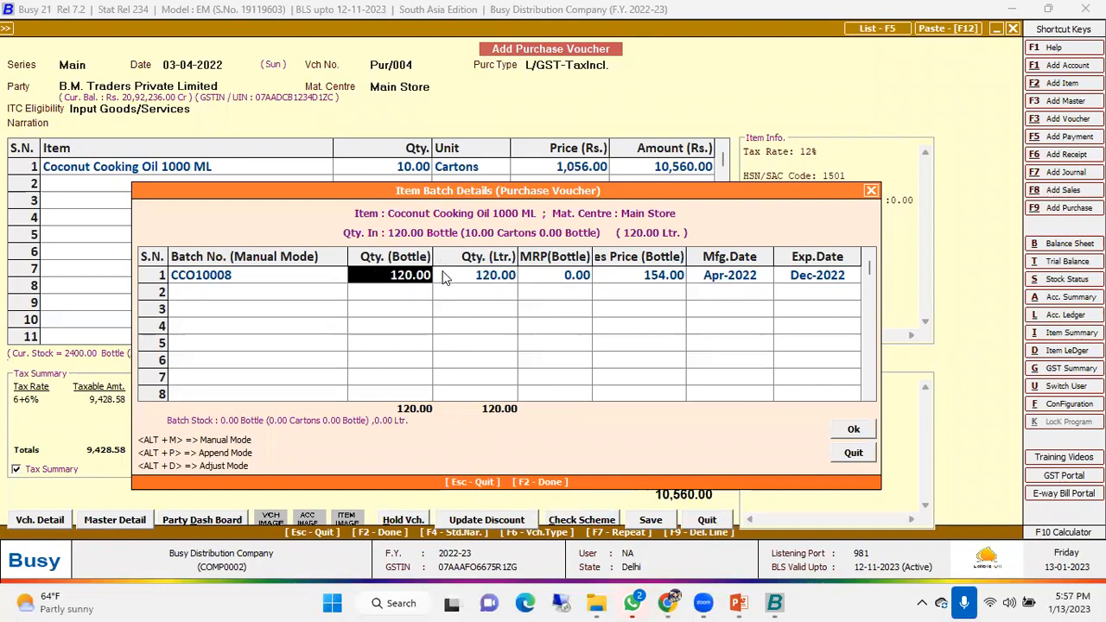
key("Left")
key("Right")
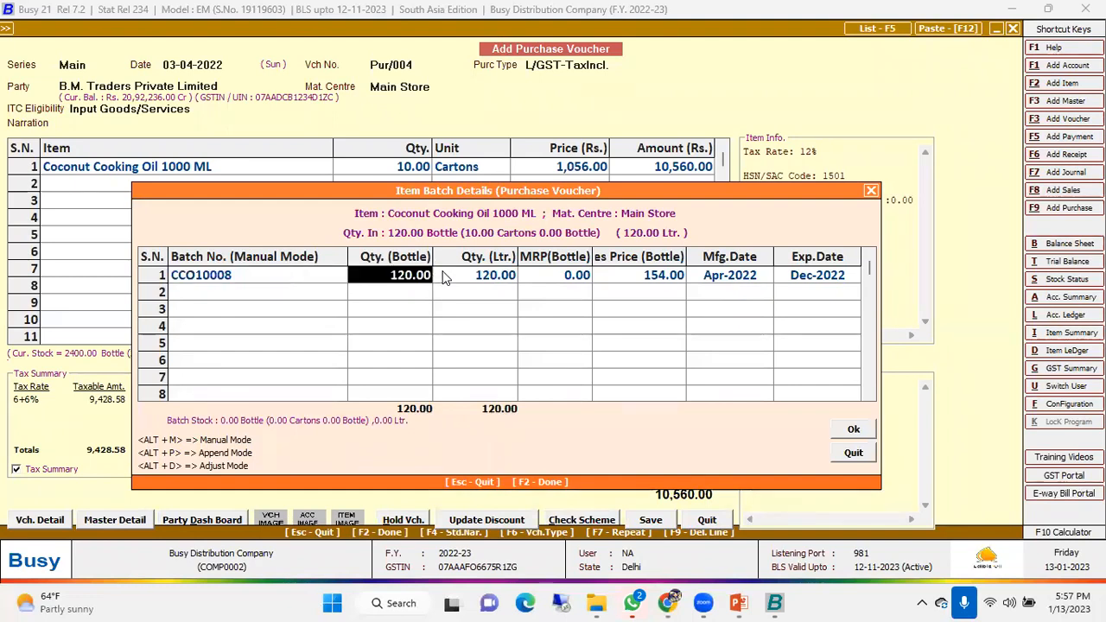
- Set batch CCO10008's MRP to 340 and its sales price to 290 per bottle
key("Right")
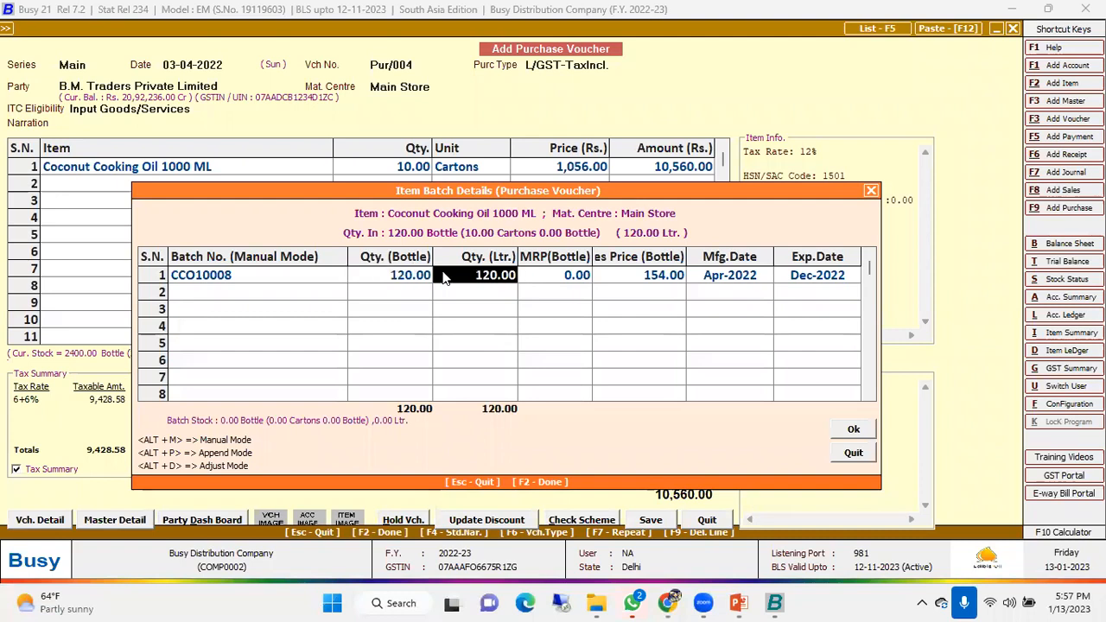
key("Right")
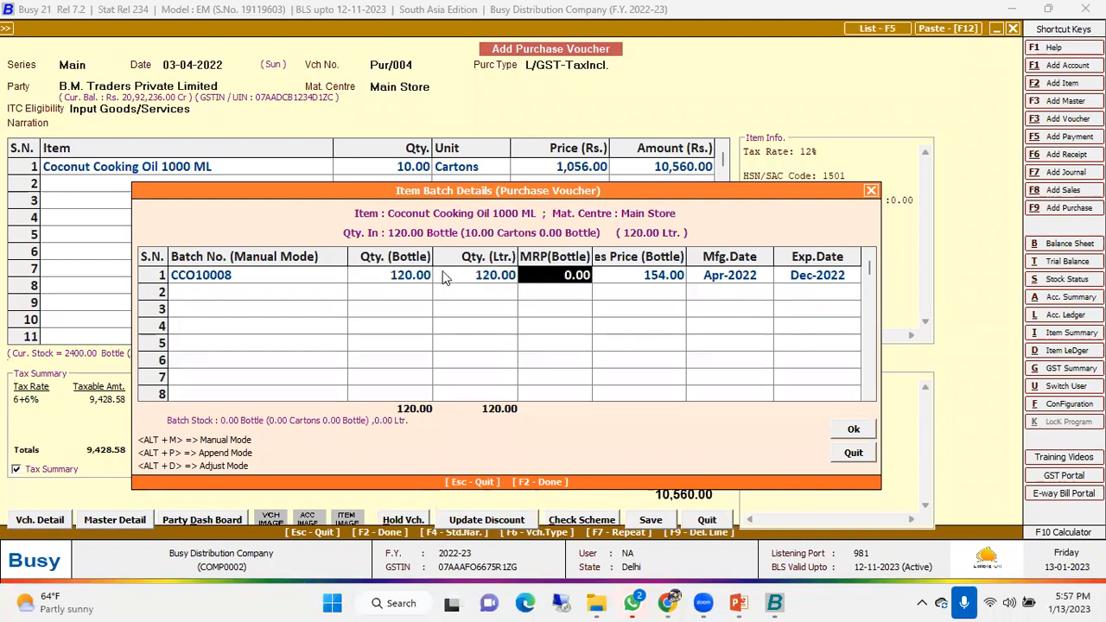
type("340")
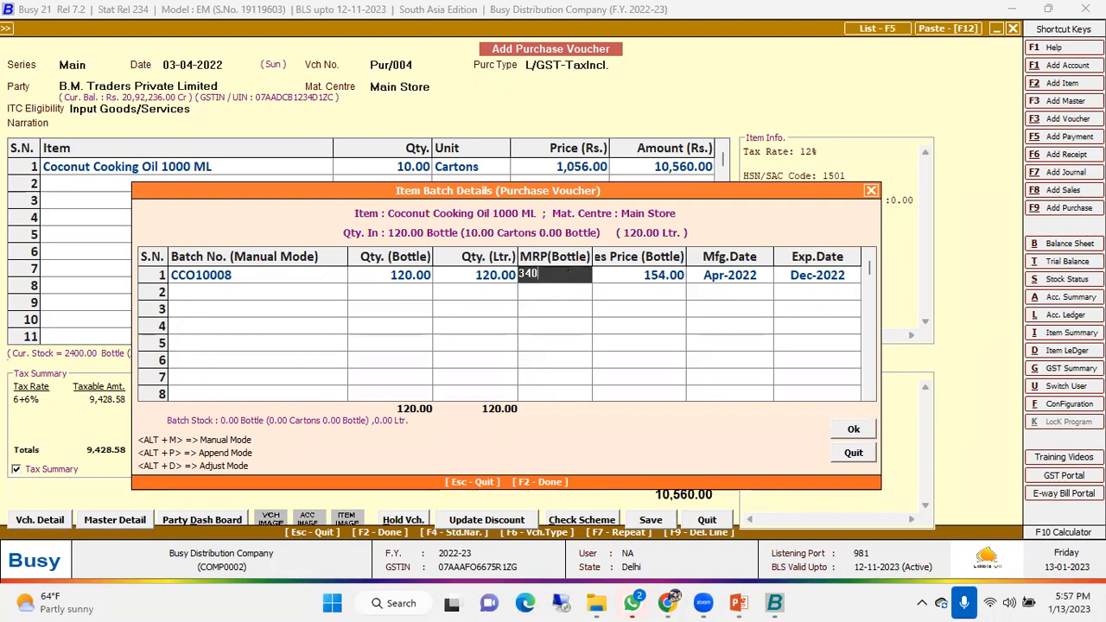
key("Return")
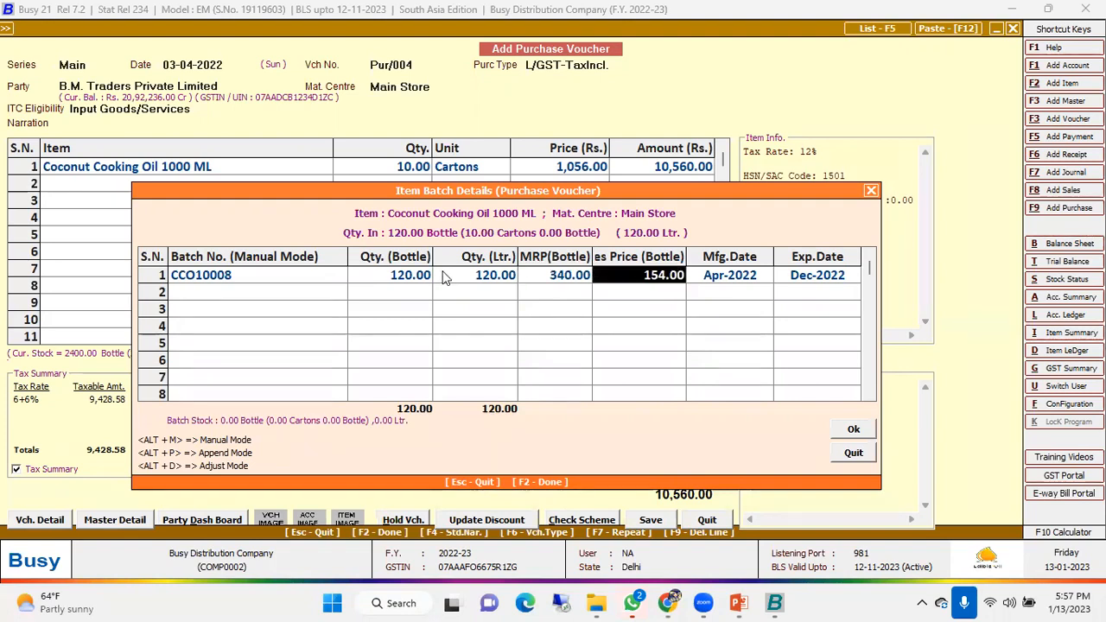
key("Left")
key("Right")
type("290")
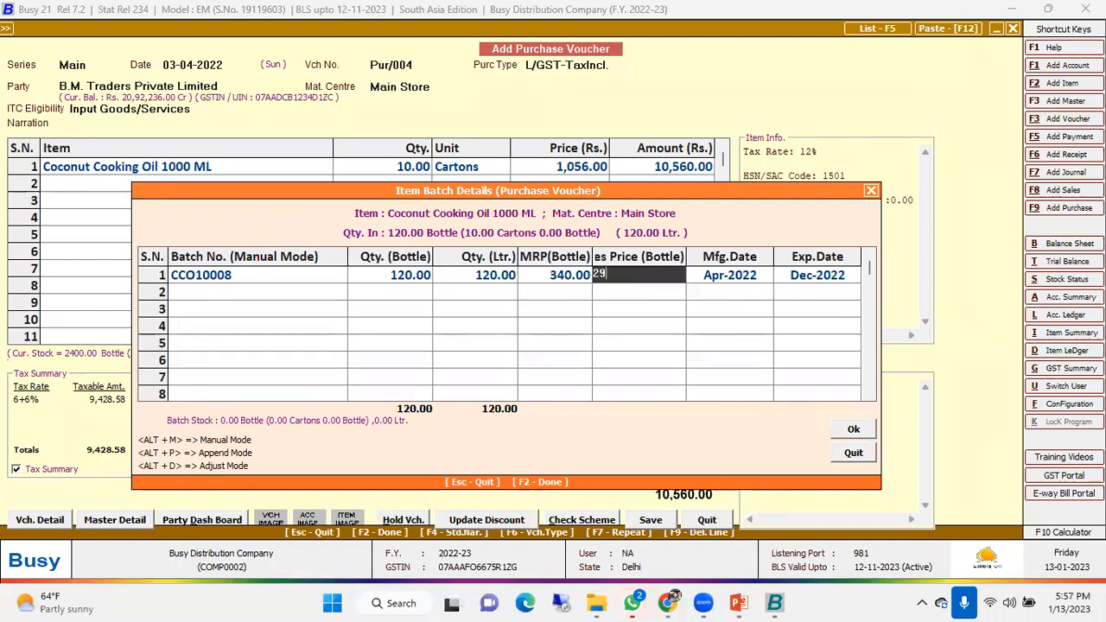
key("Return")
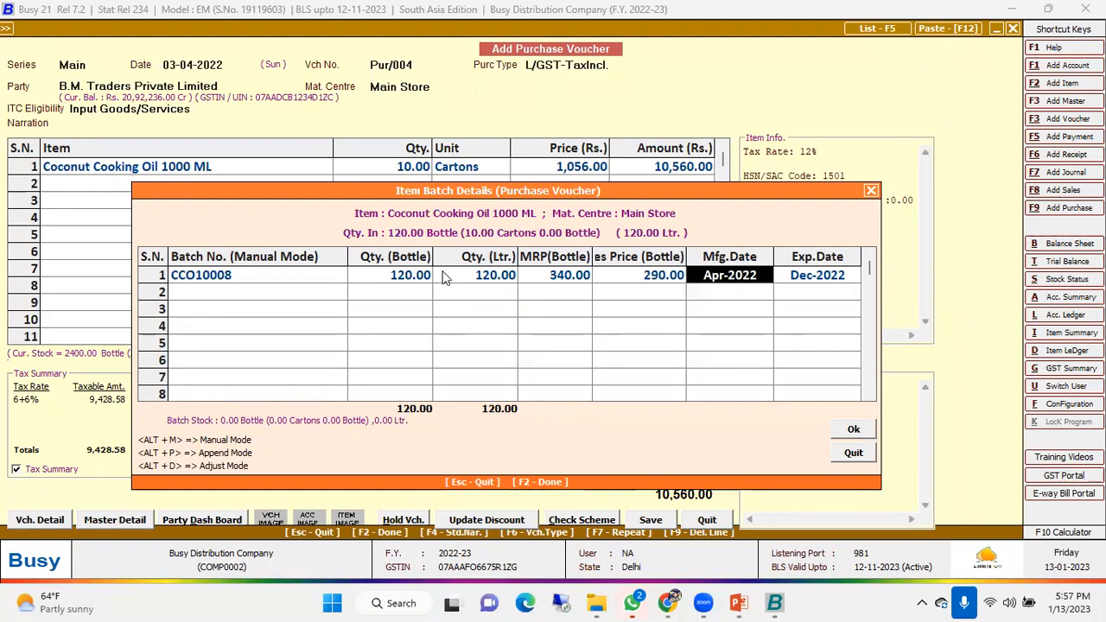
- Set the batch's manufacturing date to Mar-2022 and expiry date to Sep-2022, and accept the item's batch details and alternate quantity
key("Return")
key("Left")
type("3.22")
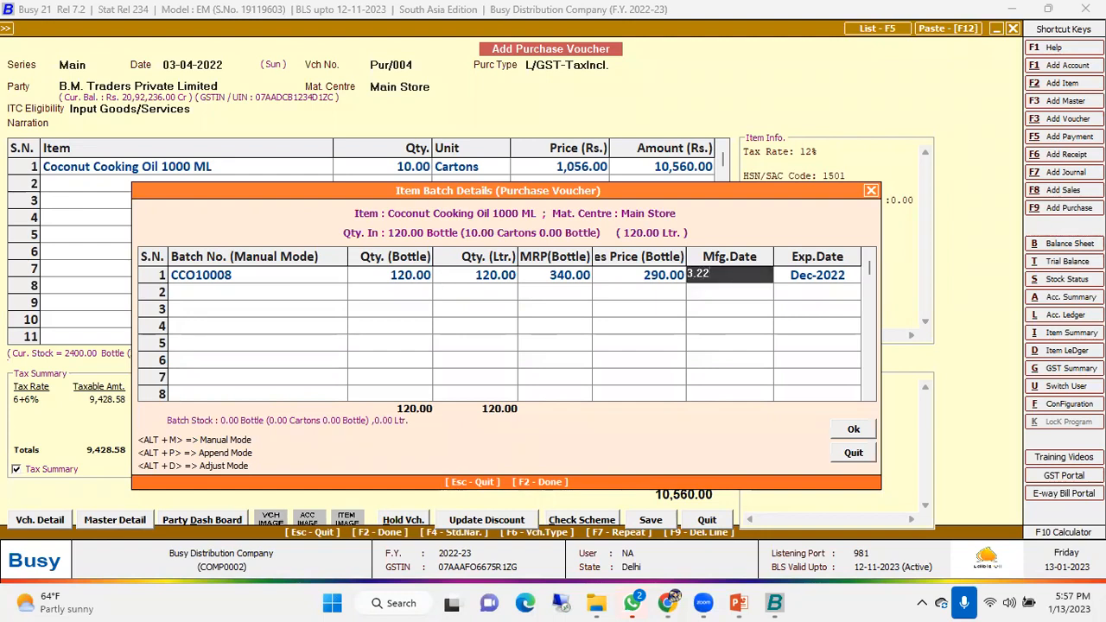
key("Return")
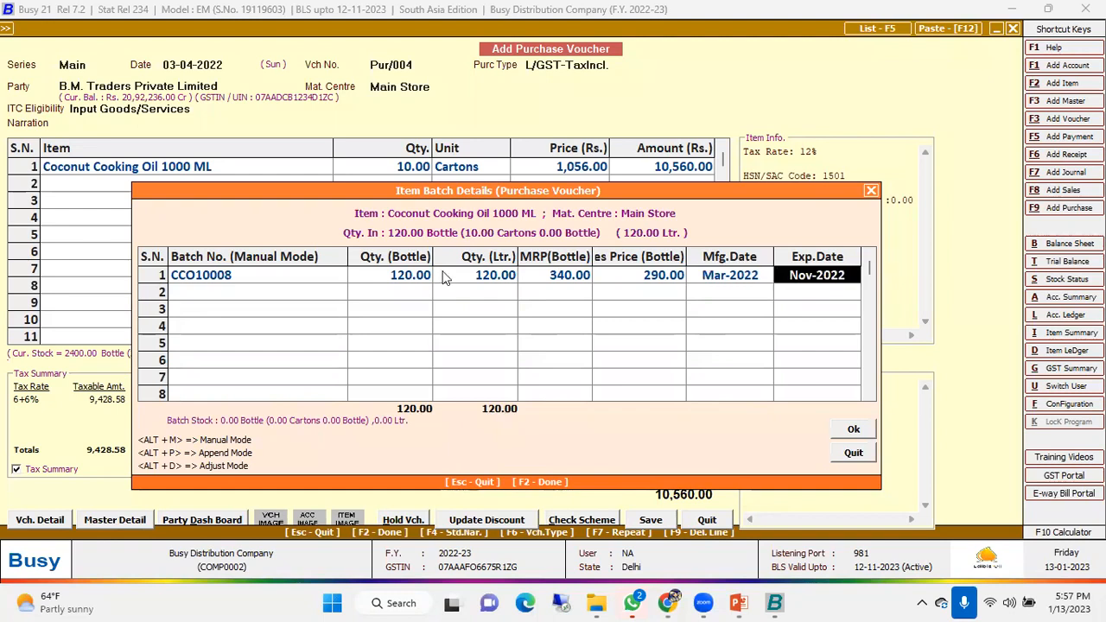
type("9.22")
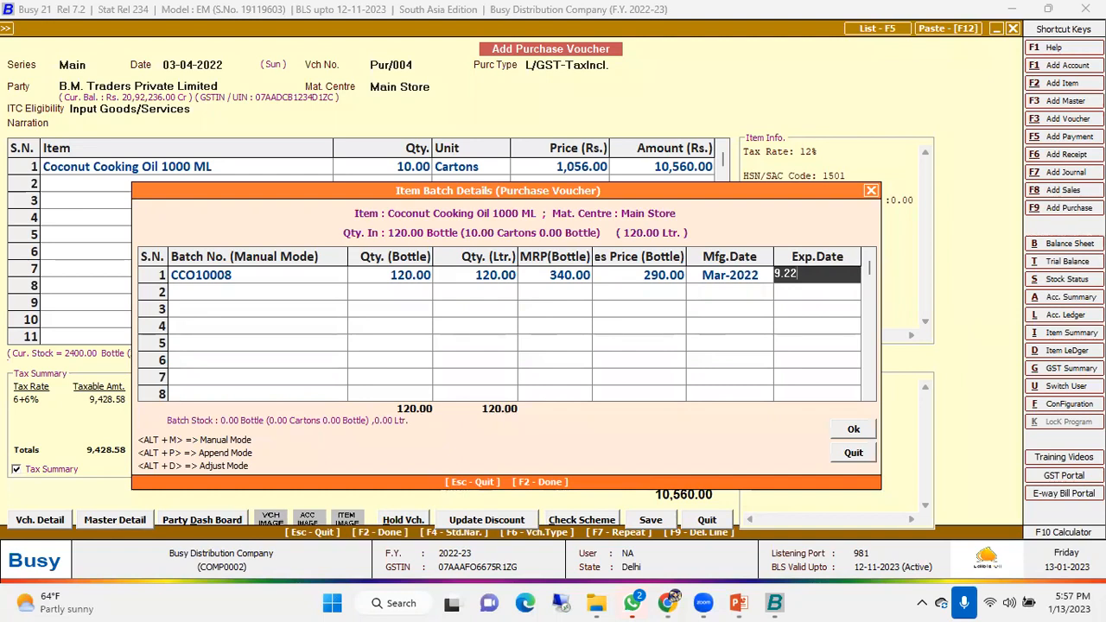
key("Return")
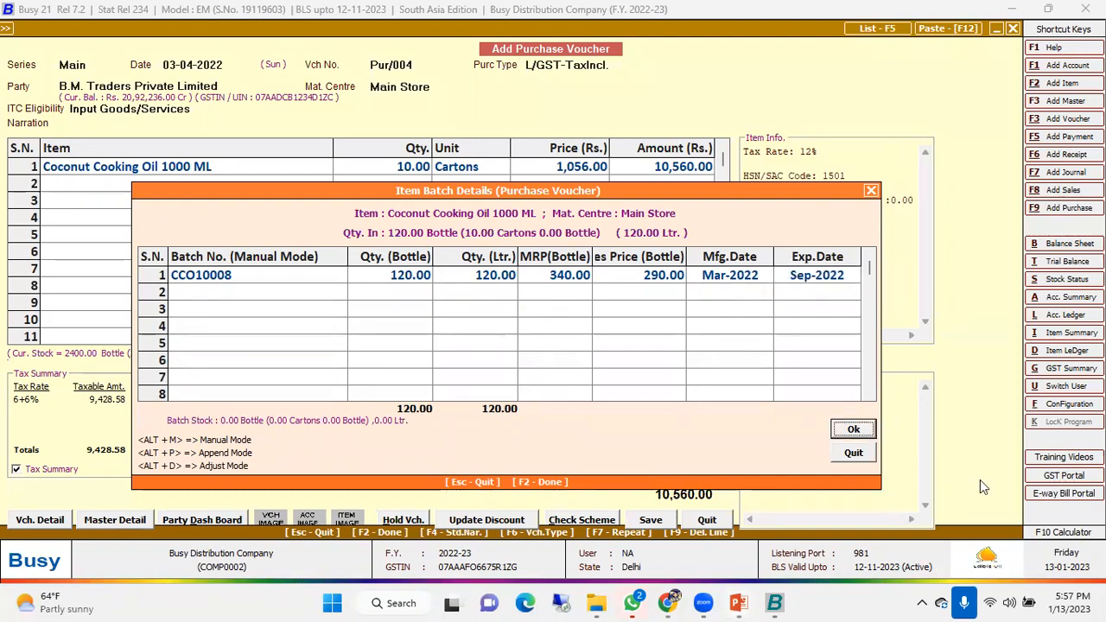
left_click(855, 432)
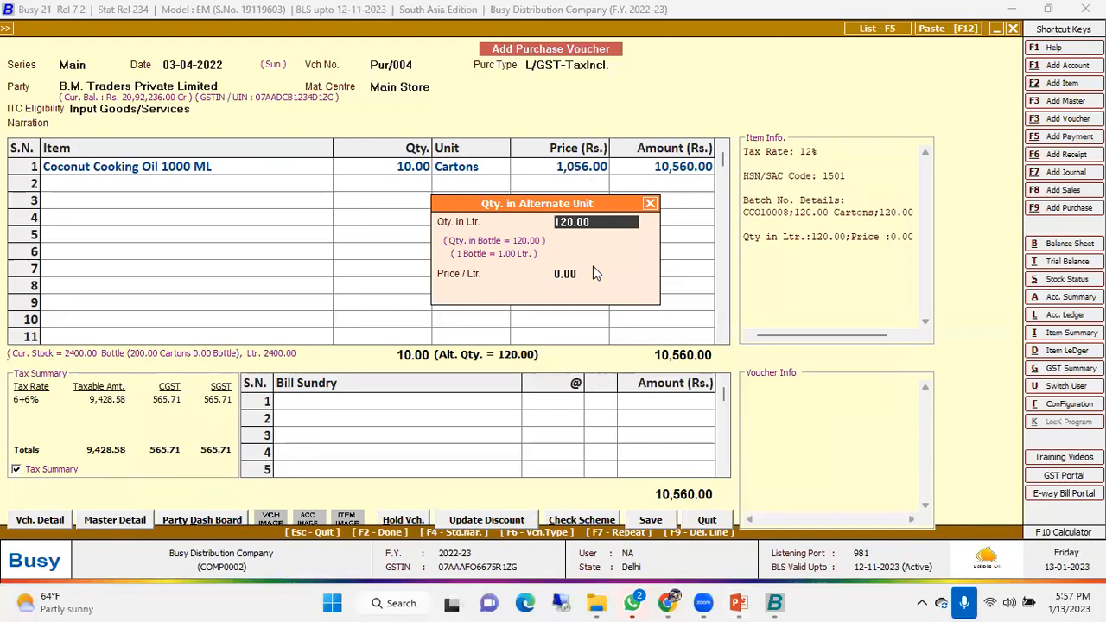
key("Return")
key("Return")
key("Return")
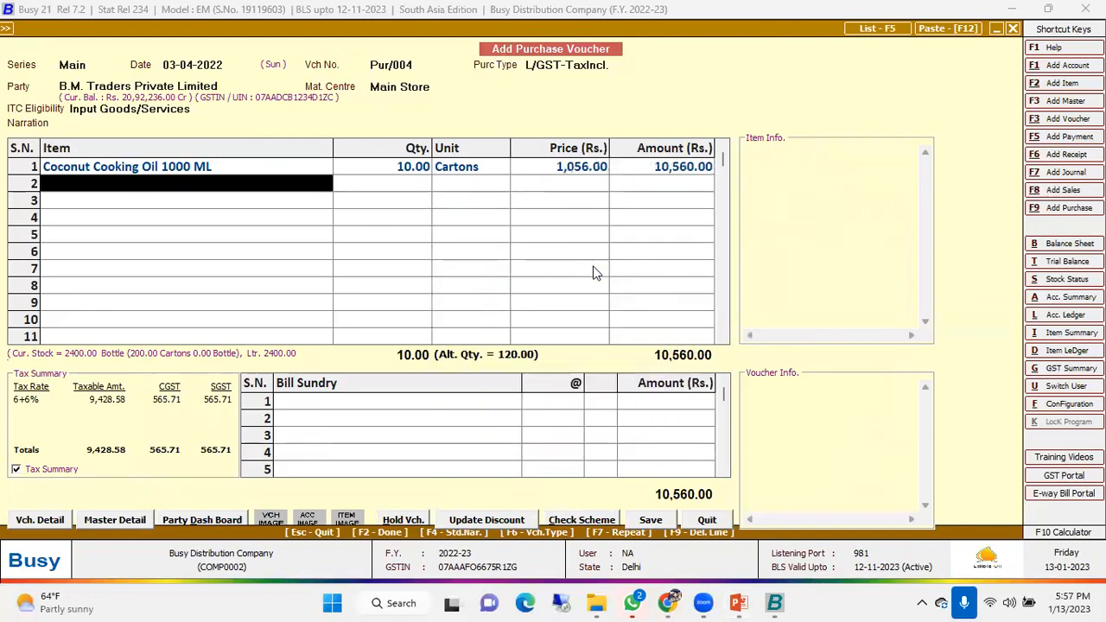
- Save the purchase voucher without bill sundries, with GST purchase bill date 03-04-2022, and quit purchase entry
key("Return")
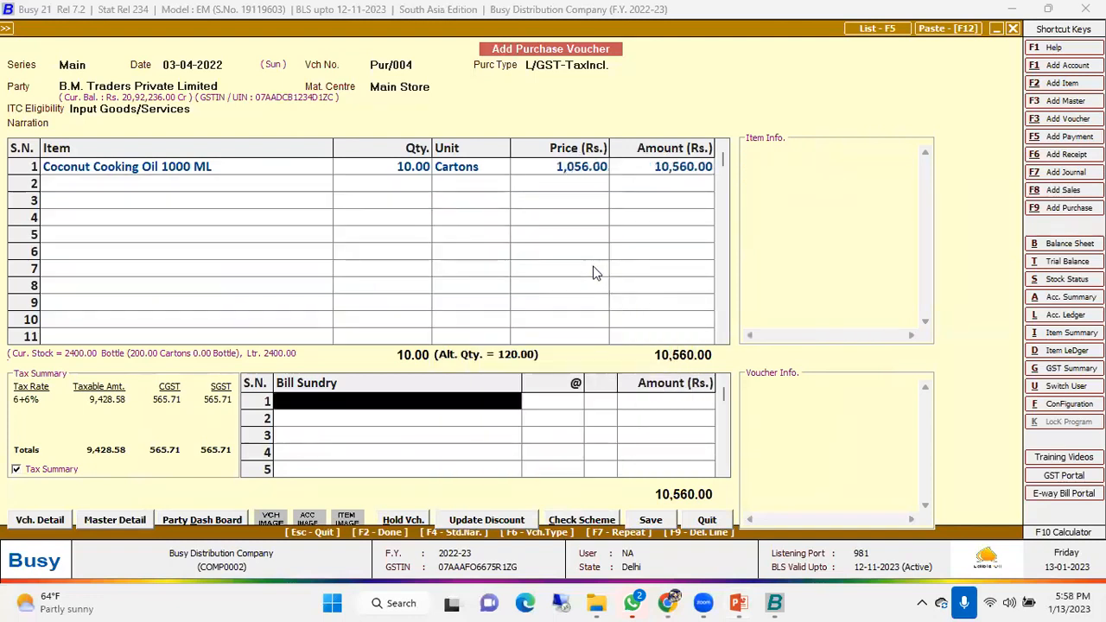
key("Return")
key("Return")
key("Return")
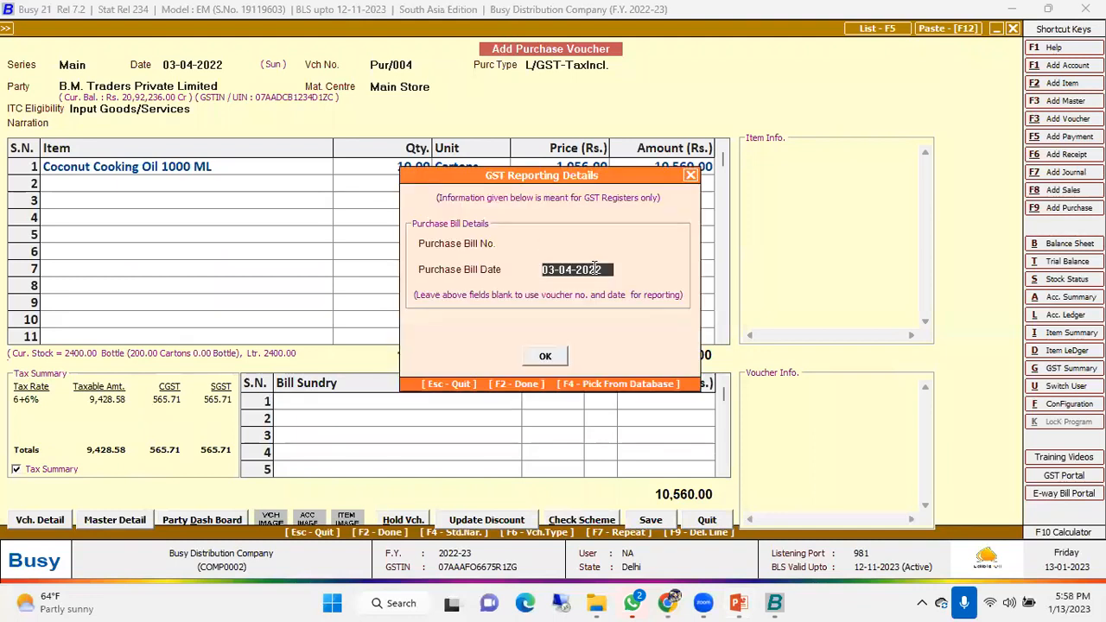
key("Return")
key("Return")
key("Return")
key("Return")
key("Return")
key("Escape")
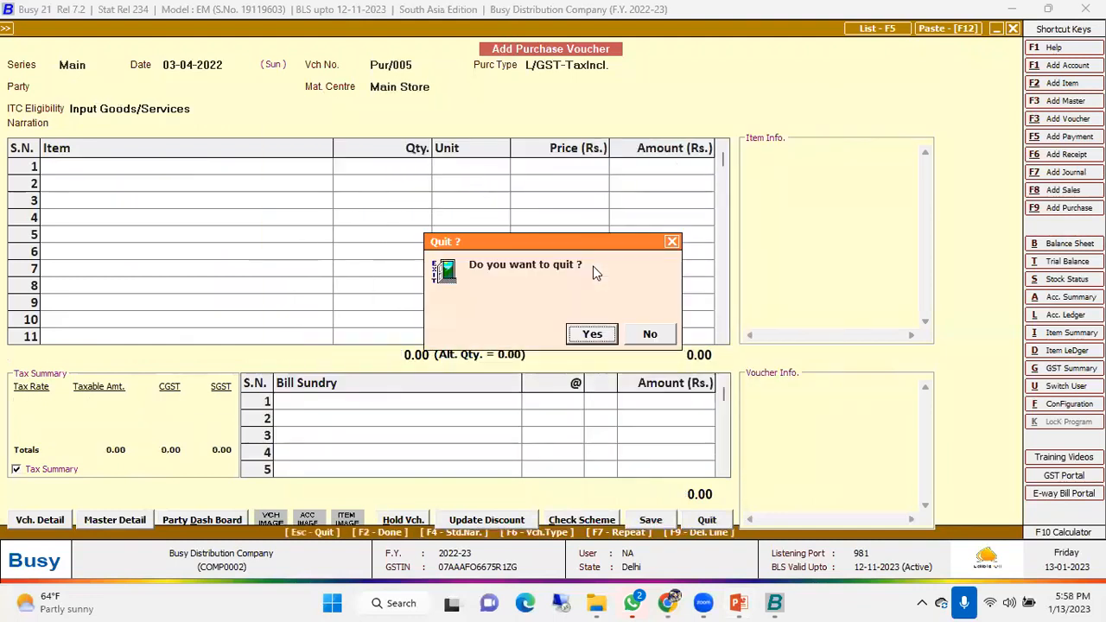
key("Return")
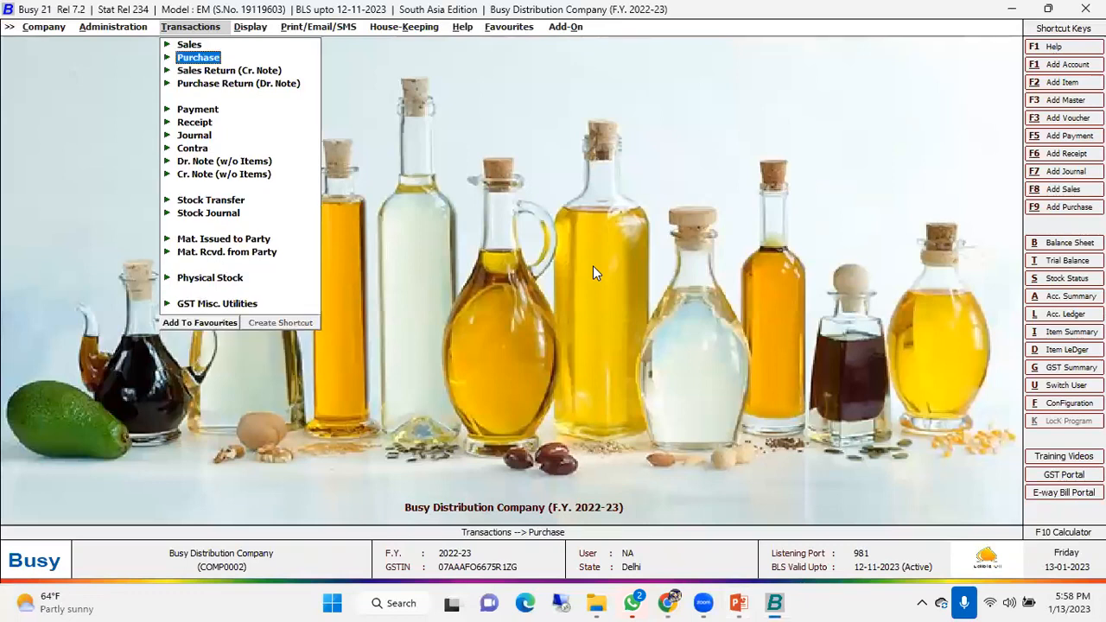
- Open the alphabetical closing stock report with balances only, for all items in Main Store as on 06-04-2022
key("Right")
key("Down")
key("Down")
key("Down")
key("Down")
key("Down")
key("Down")
key("Down")
key("Down")
key("Down")
key("Down")
key("Down")
key("Down")
key("Up")
key("Up")
key("Up")
key("Up")
key("Return")
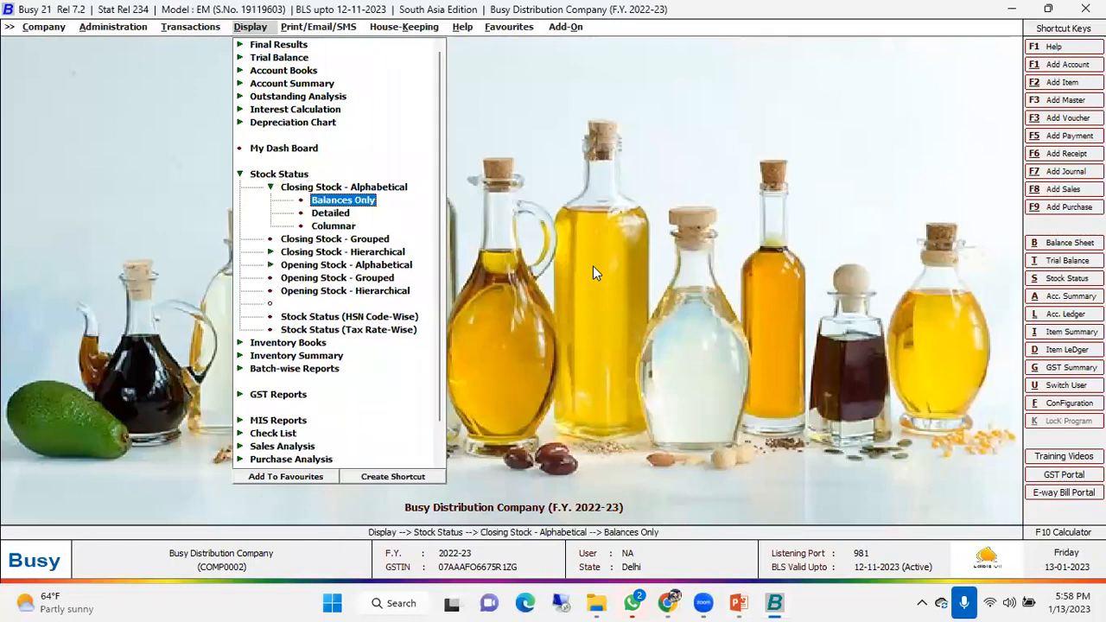
key("Return")
key("Return")
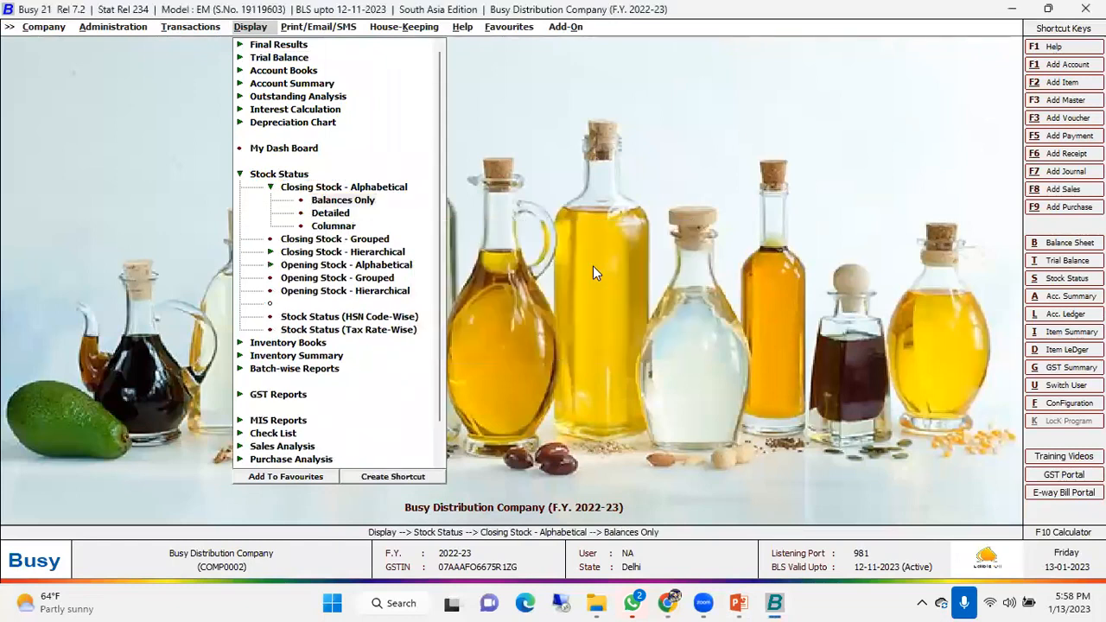
key("Return")
key("Return")
key("Return")
key("Return")
key("Return")
key("Return")
key("Return")
key("Return")
key("Return")
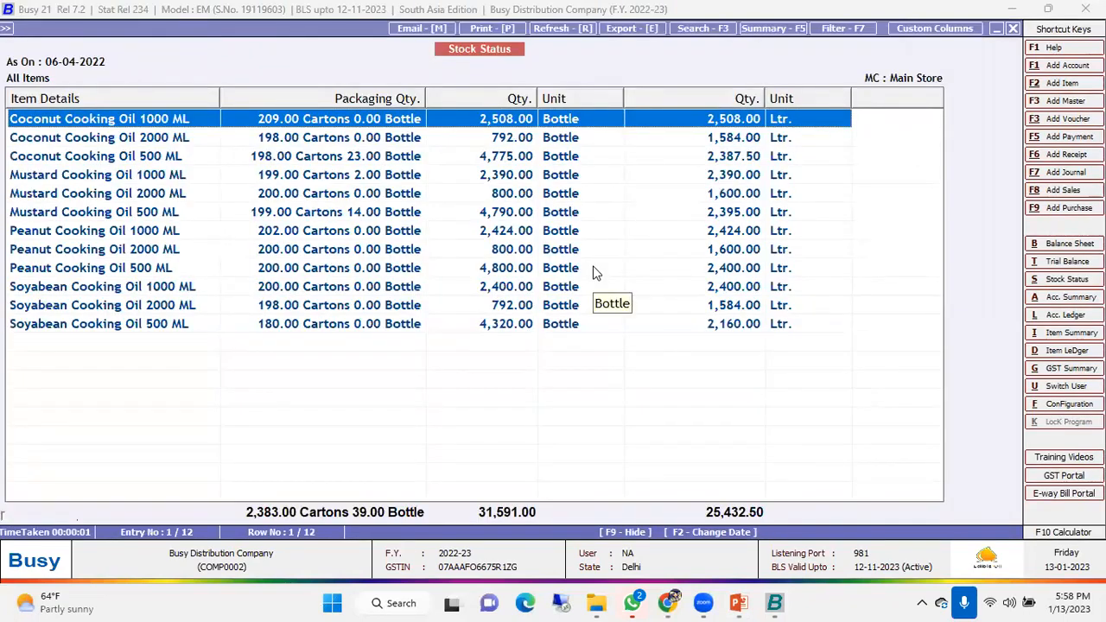
- Examine the carton, bottle and litre stock of the coconut cooking oils, and close the stock status report
key("Down")
key("Down")
key("Up")
key("Up")
key("Escape")
key("Escape")
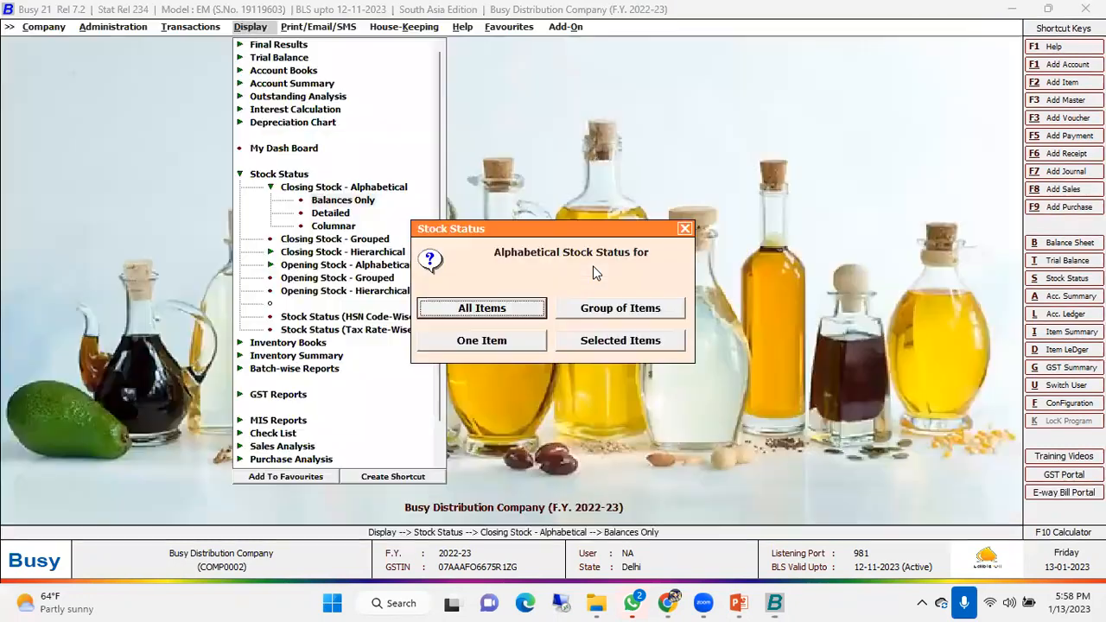
key("Escape")
key("Escape")
- Open the Batch-wise Stock report for all items in Main Store from 1-4-2022 to 6-4-2022
key("Down")
key("Down")
key("Down")
key("Down")
key("Up")
key("Return")
key("Return")
key("Escape")
key("Return")
key("Right")
key("Right")
key("Return")
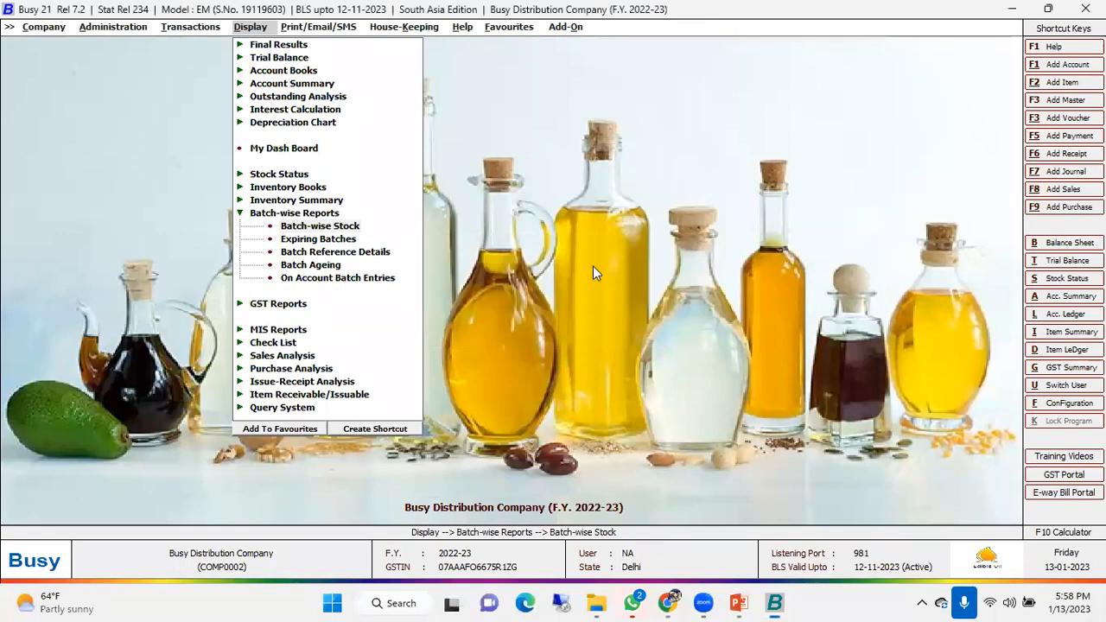
key("F2")
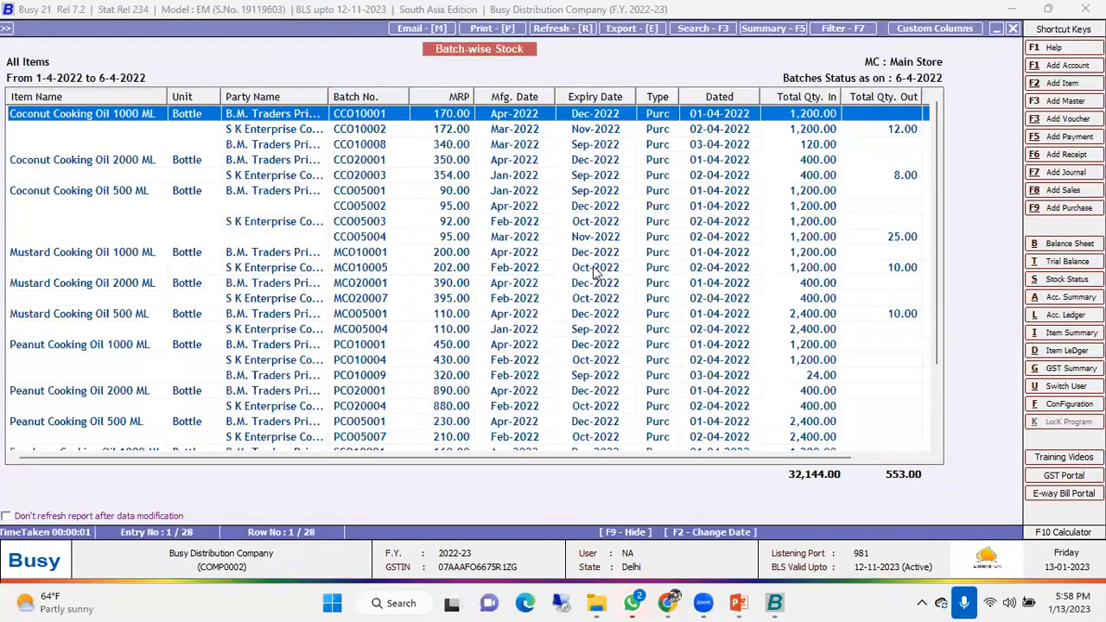
- Check the pending quantities of the listed batches, and close the Batch-wise Stock report
key("Right")
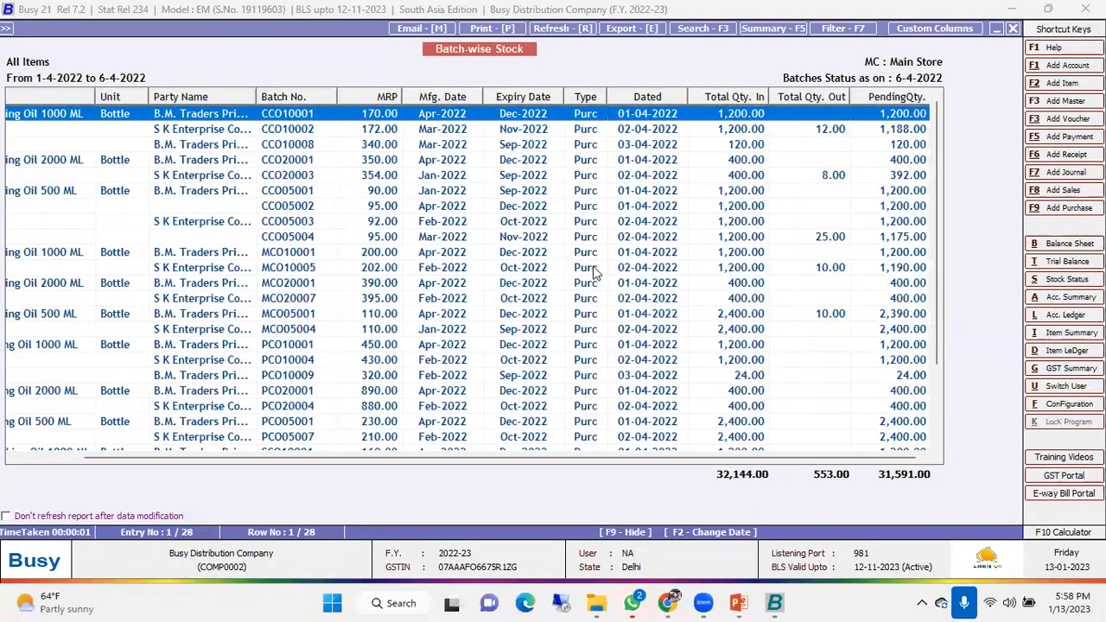
key("Escape")
key("Escape")
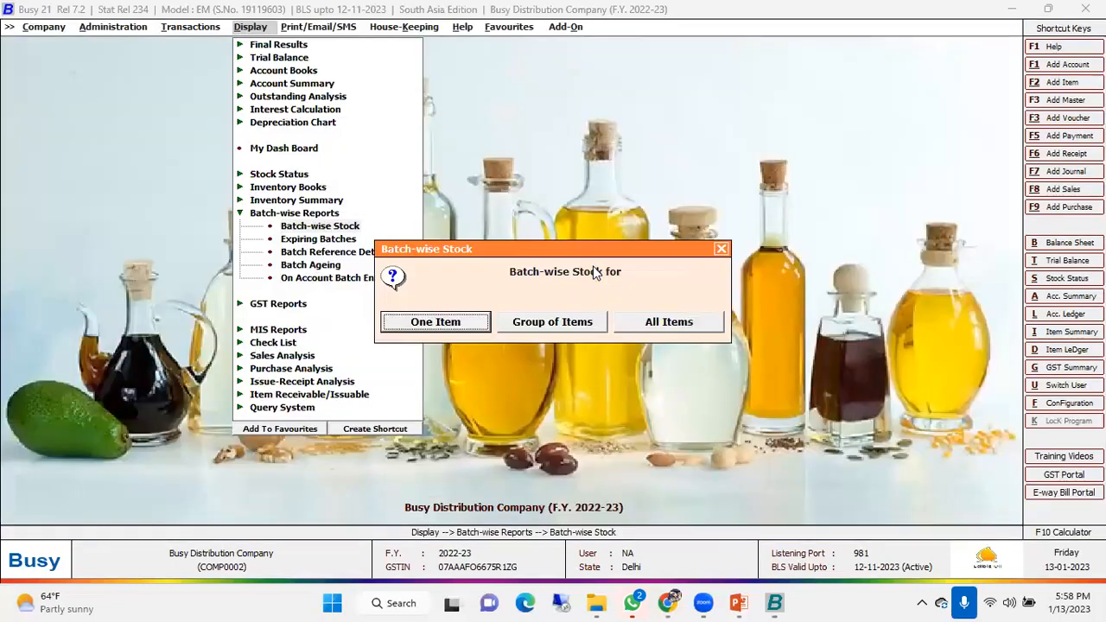
key("Escape")
key("Down")
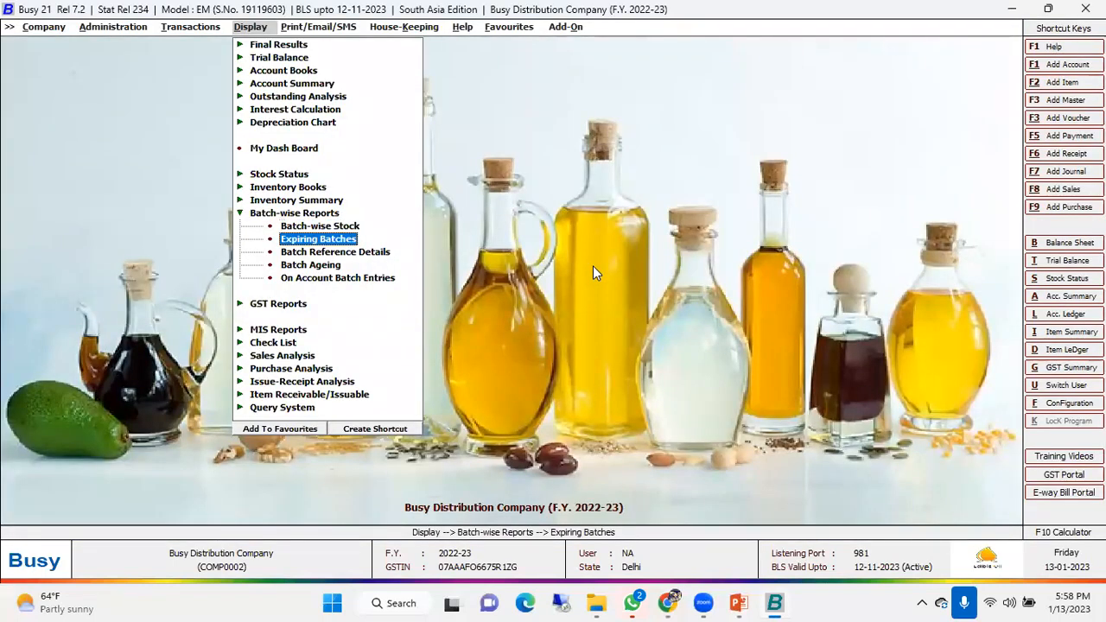
key("Down")
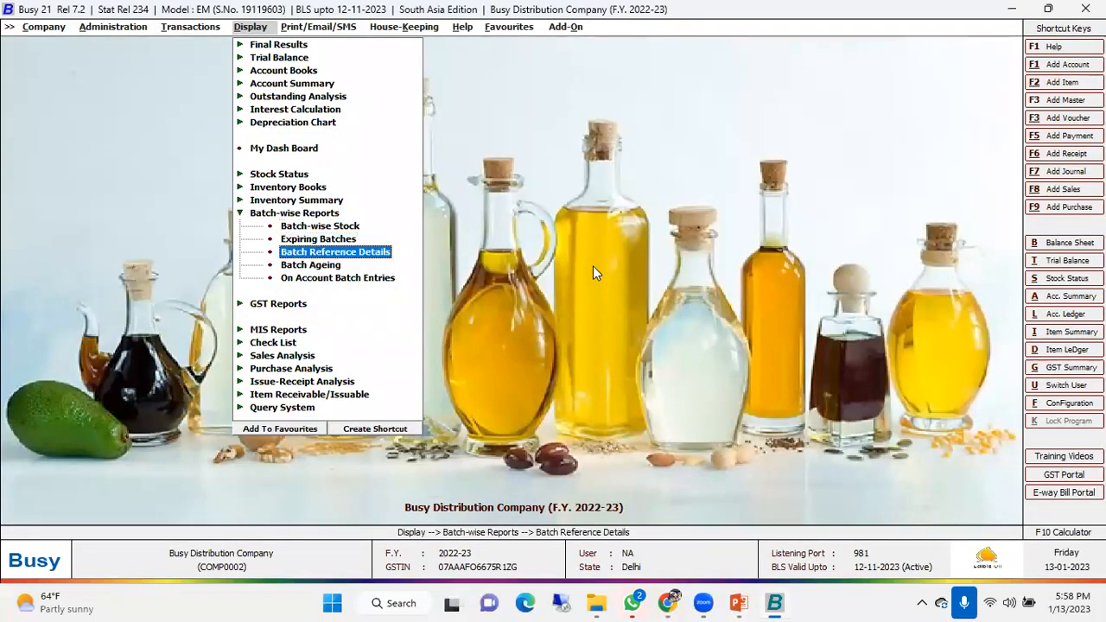
key("Down")
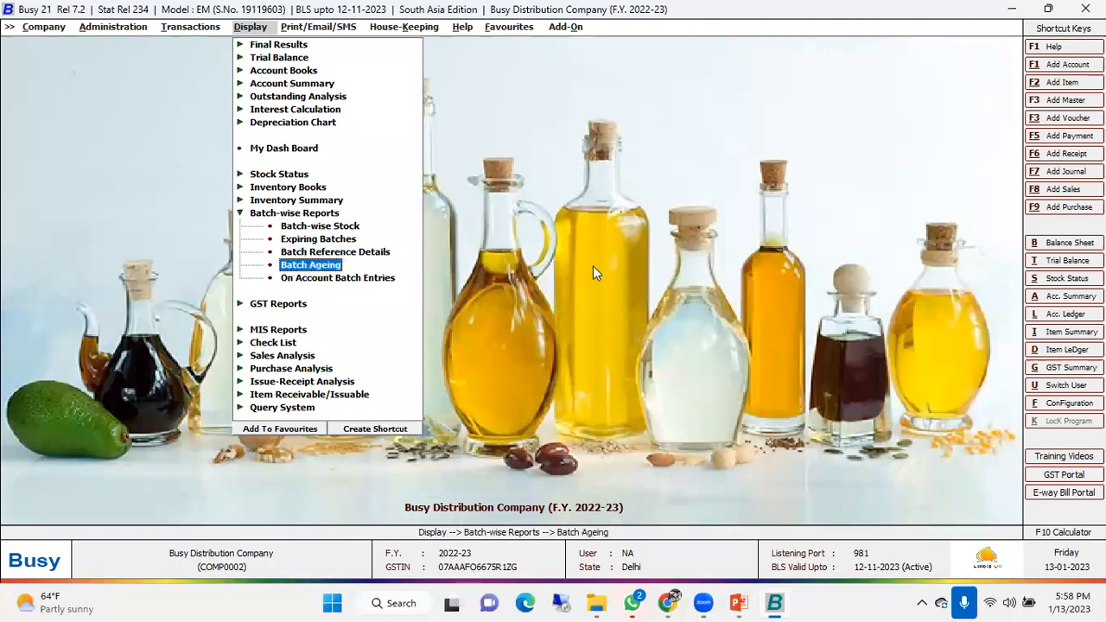
key("Down")
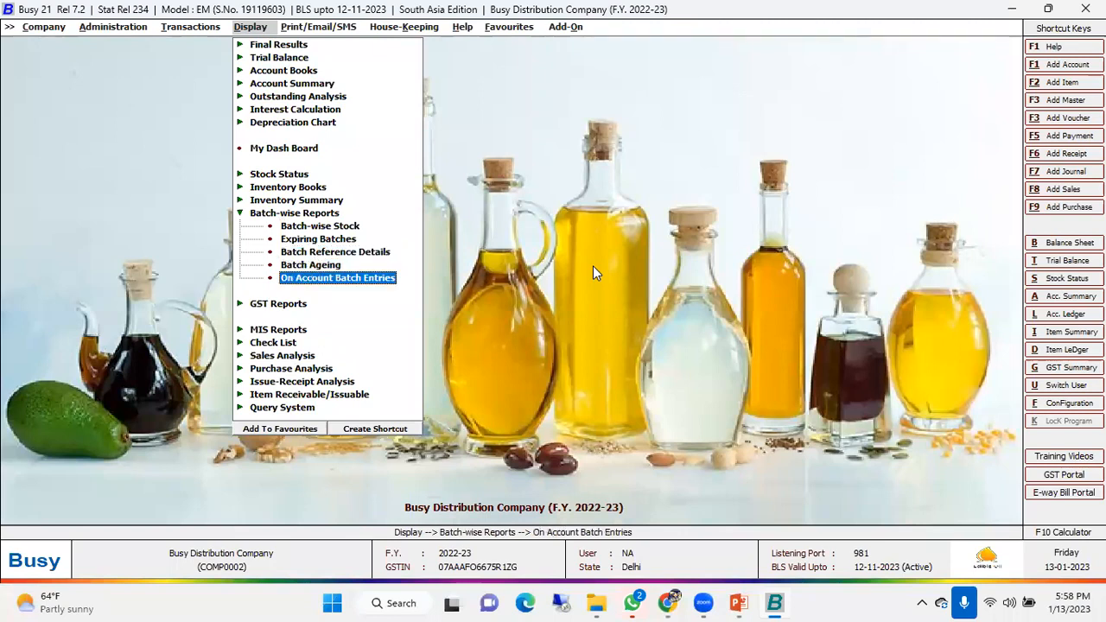
key("Escape")
key("Down")
key("Down")
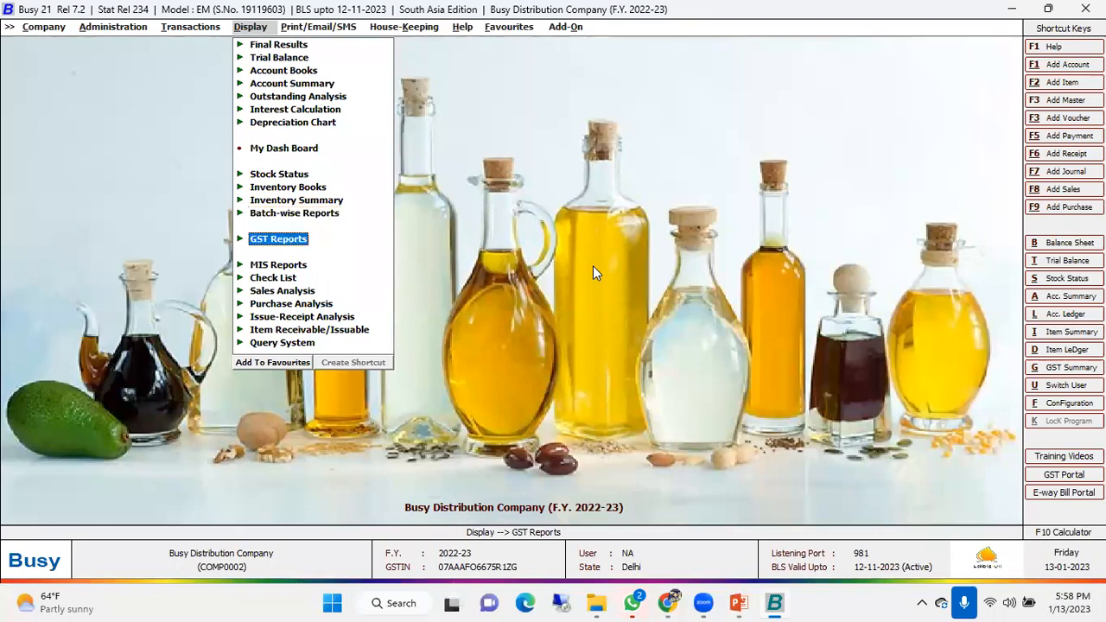
key("Return")
key("Down")
key("Down")
key("Down")
key("Down")
key("Up")
key("Up")
key("Up")
key("Escape")
key("Down")
key("Down")
key("Down")
key("Down")
key("Up")
key("Up")
key("Down")
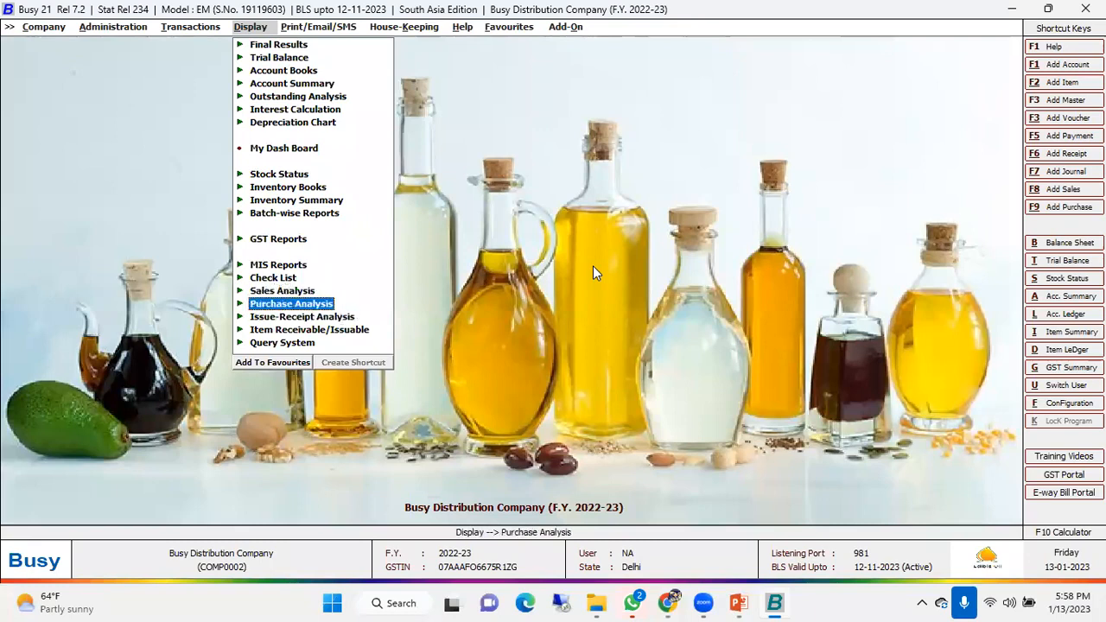
key("Down")
key("Down")
key("Down")
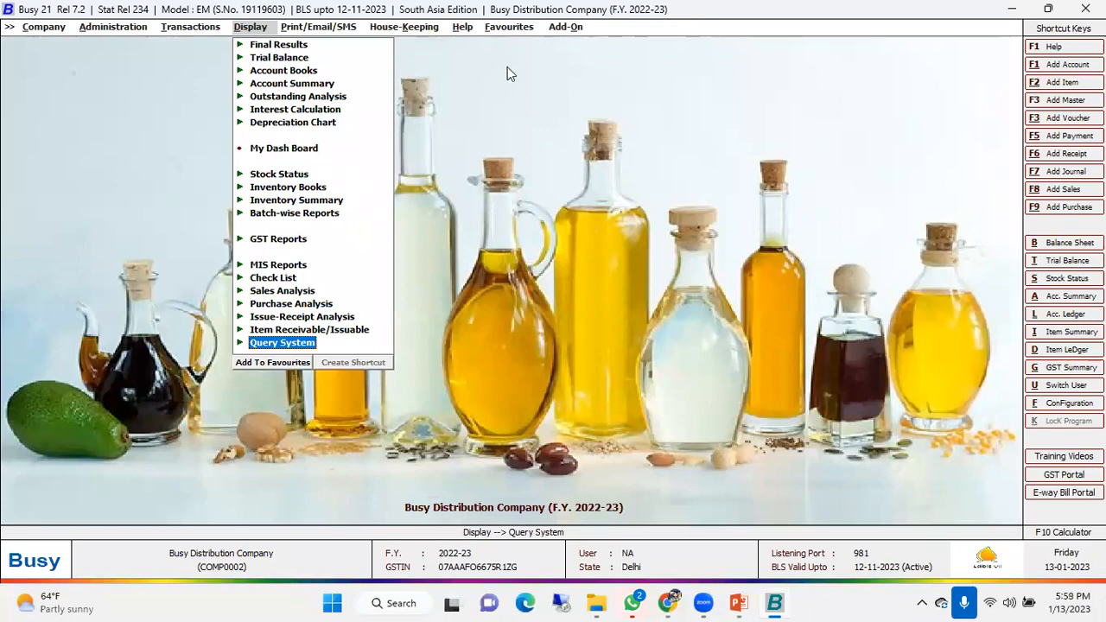
key("Right")
key("Right")
key("Right")
key("Right")
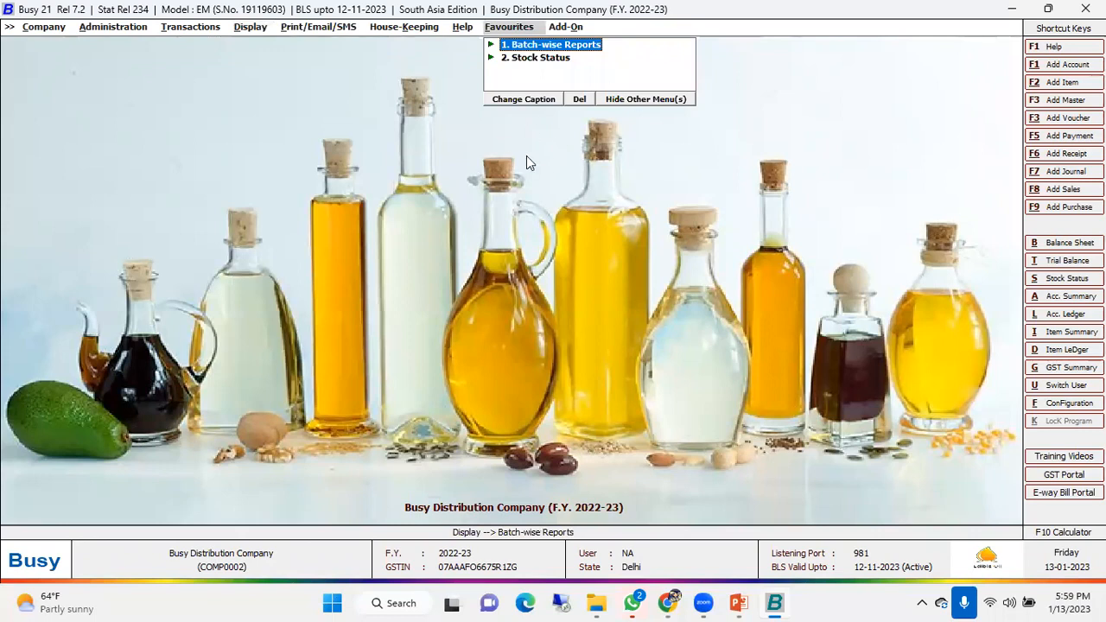
- Open the voucher configuration of the Main series for Sales vouchers
key("Left")
key("Left")
key("Left")
key("Left")
key("Left")
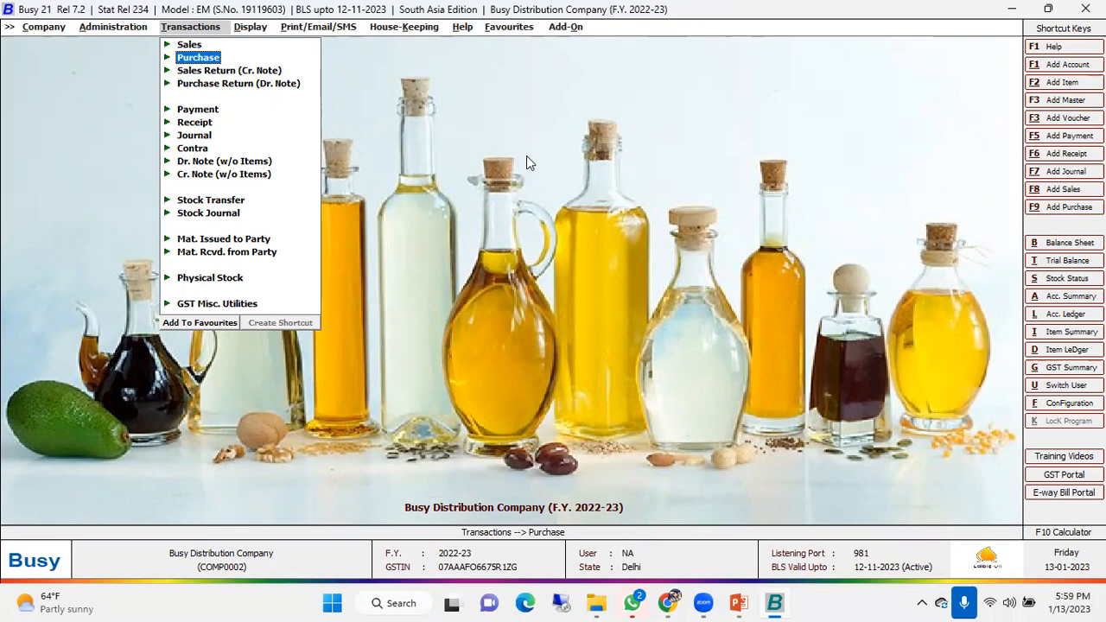
key("Left")
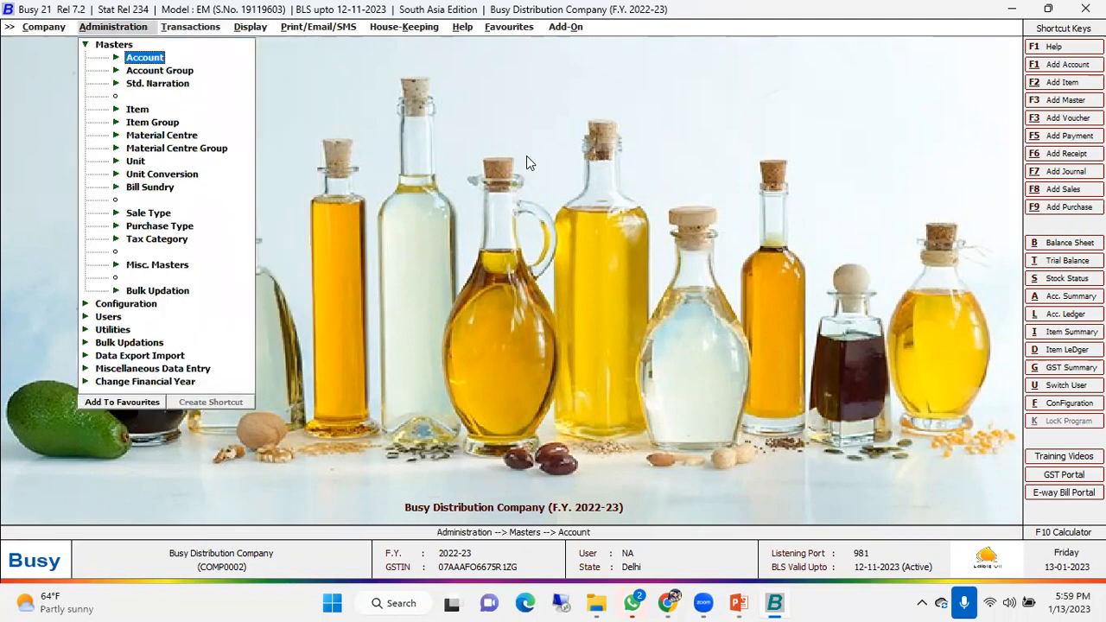
key("Up")
key("Return")
key("Down")
key("Return")
key("Down")
key("Return")
key("Right")
key("Down")
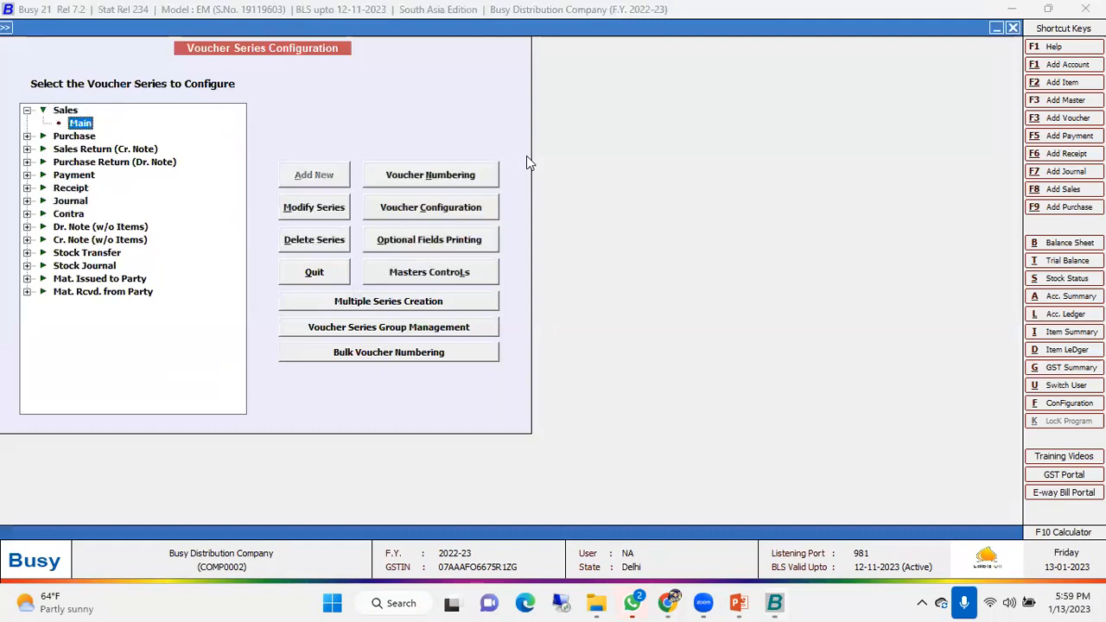
left_click(467, 208)
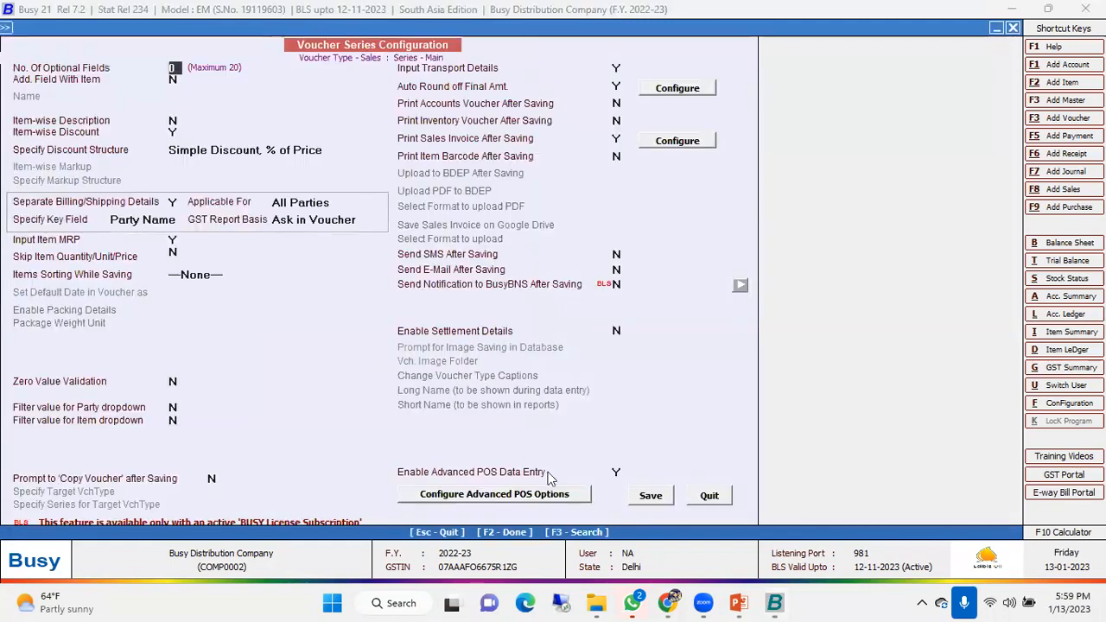
- Review the advanced POS data entry options of the Main sales series, and leave the voucher series configuration without changes
left_click(617, 473)
key("Return")
key("Return")
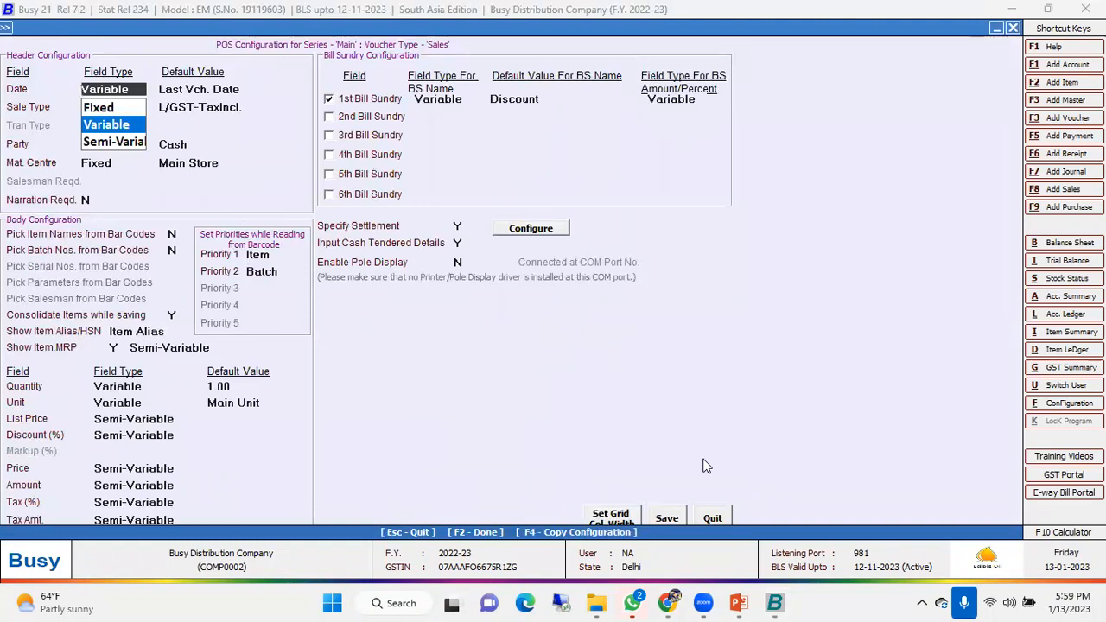
left_click(723, 520)
key("Return")
key("Escape")
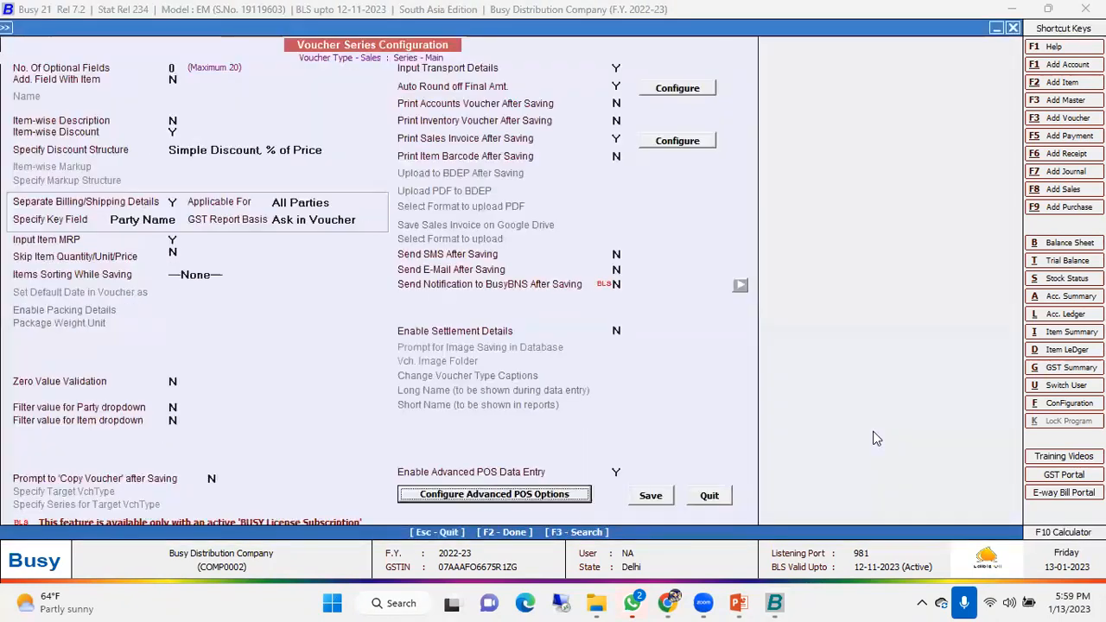
key("Escape")
key("Escape")
- Start a new sales voucher in the Main series and date it 10-04-2022
key("Right")
key("Up")
key("Return")
key("Return")
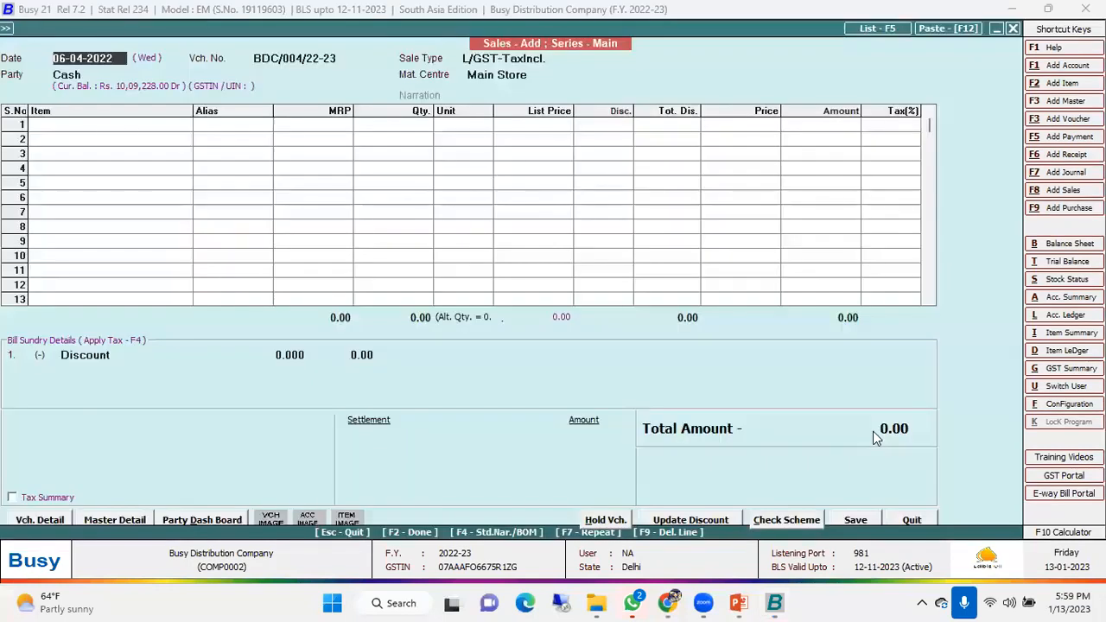
type("10")
key("Return")
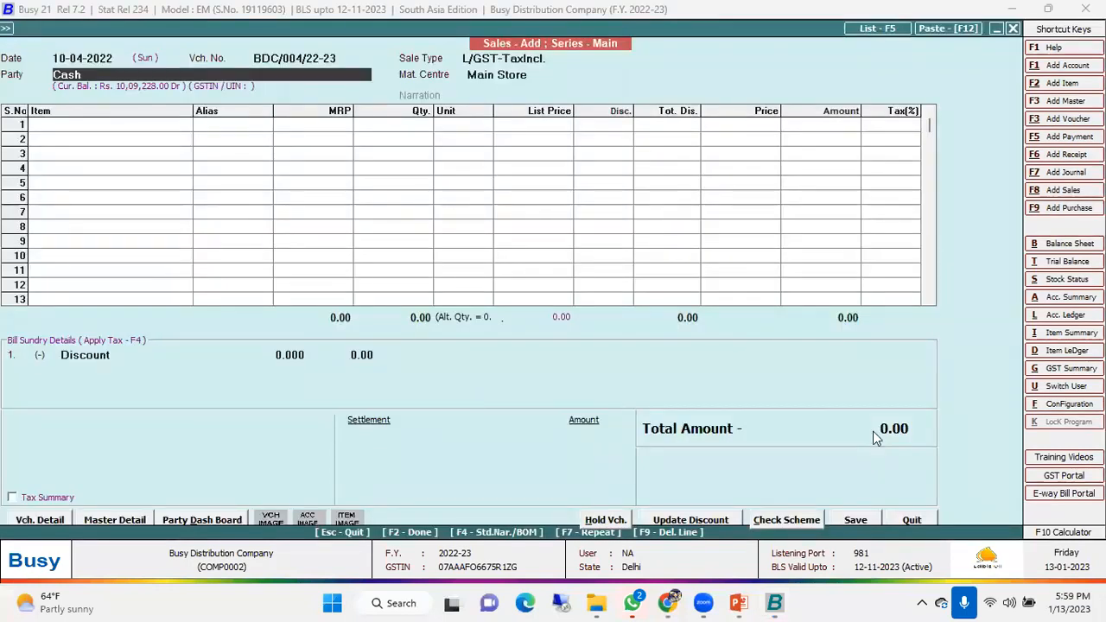
- Keep Cash as the party and accept its billing details with GST reporting as per party master and state Delhi
key("Return")
key("Return")
key("Return")
key("Return")
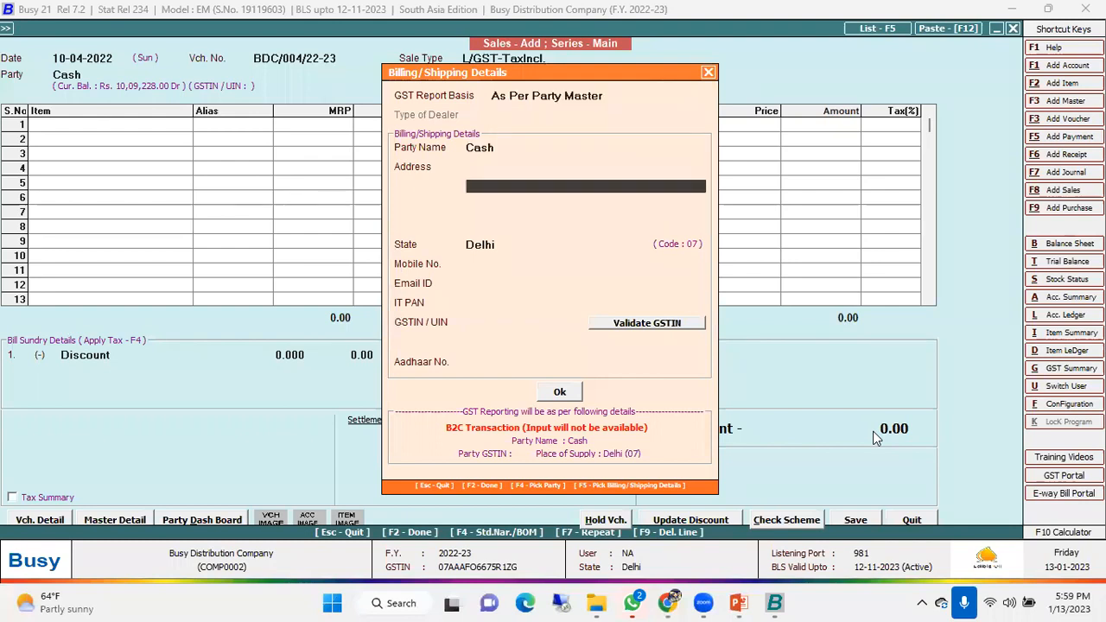
key("Return")
key("Return")
key("Return")
key("Return")
key("Return")
key("Return")
key("Return")
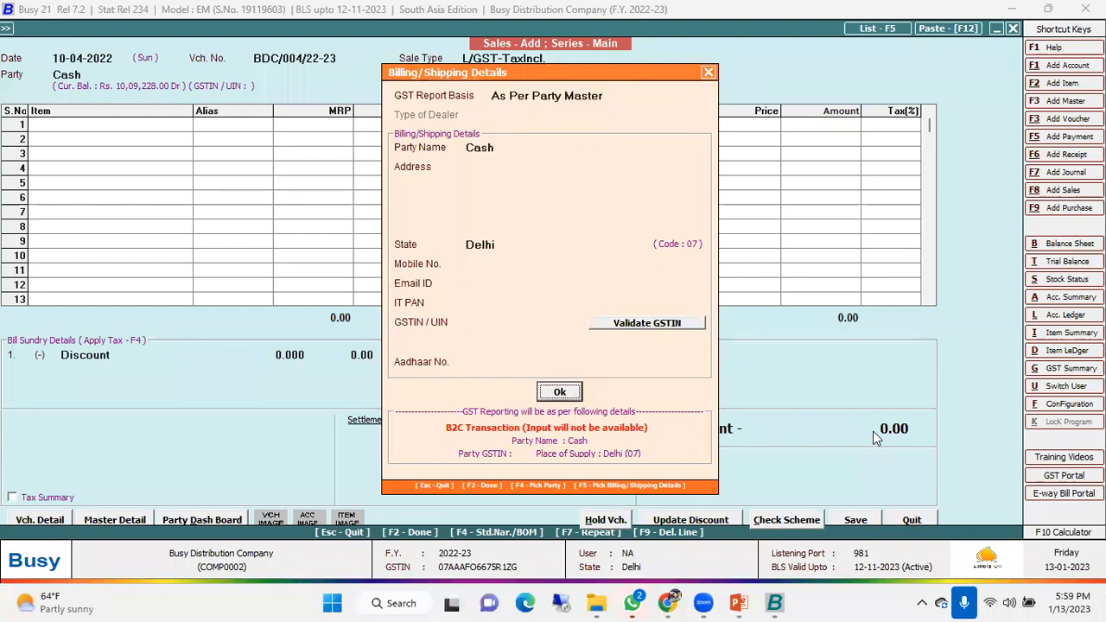
- Add 1 bottle of Coconut Cooking Oil 2000 ML as the first item of the sales voucher
key("Down")
key("Down")
key("Down")
key("Down")
key("Down")
key("Up")
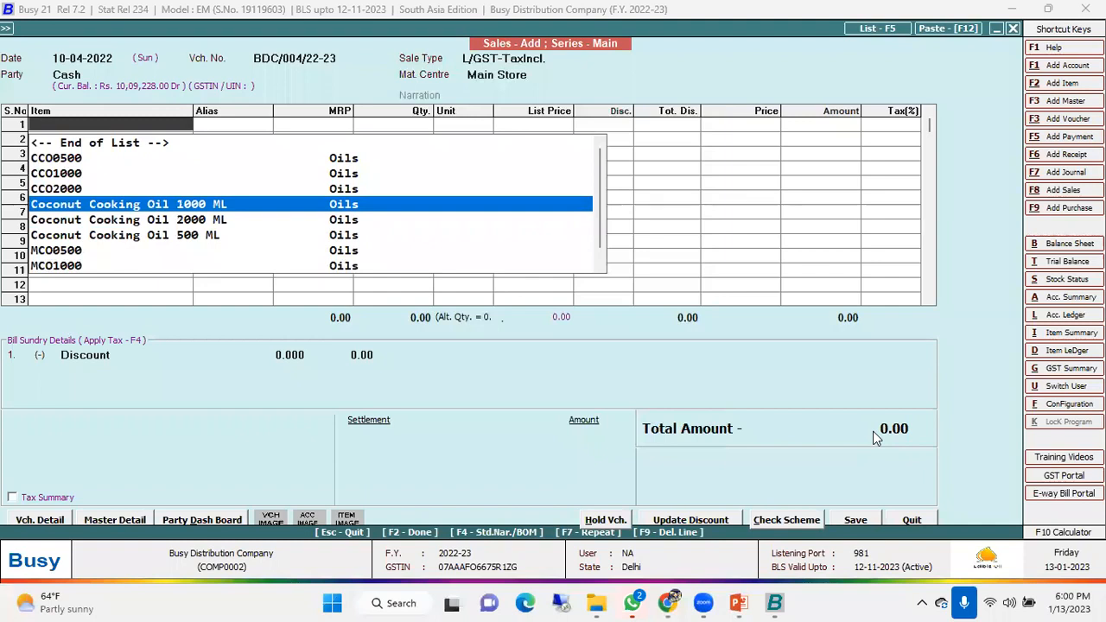
key("Down")
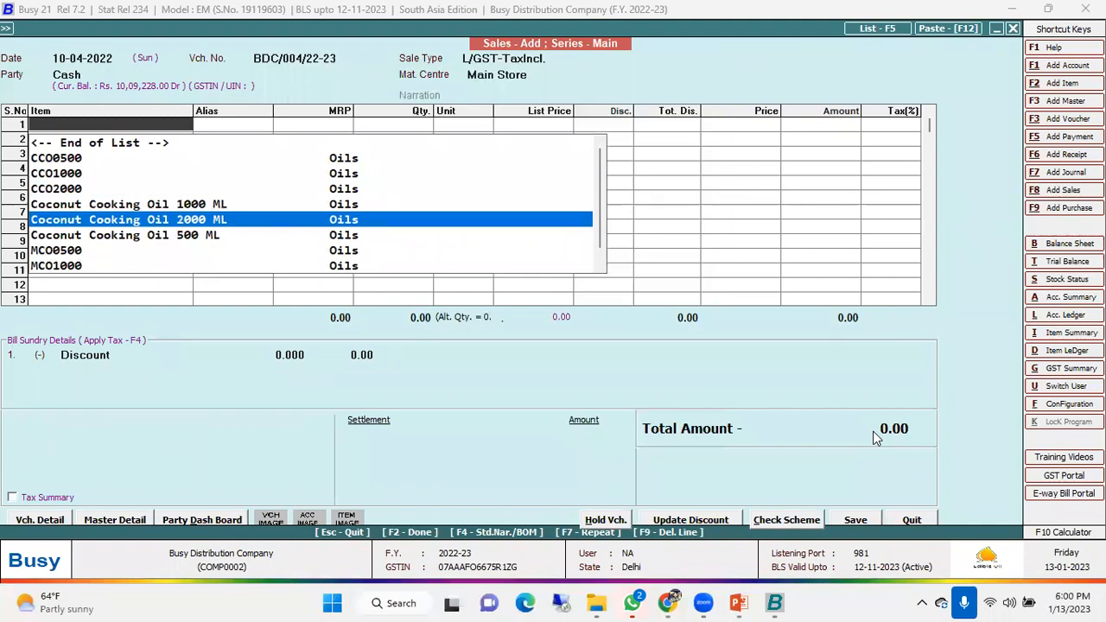
key("Return")
key("Return")
key("Return")
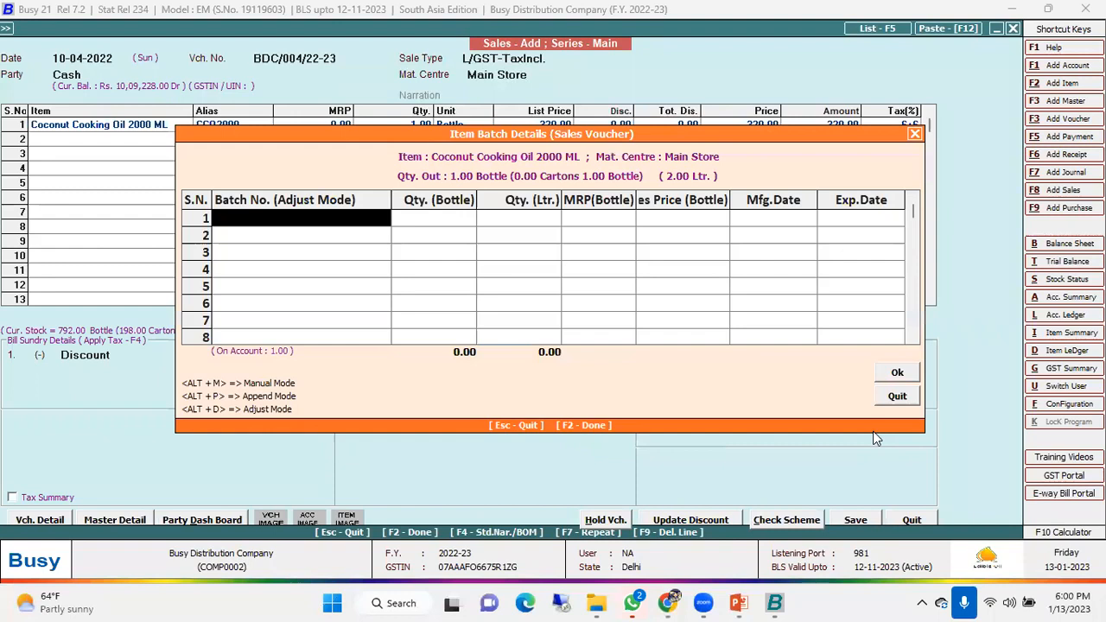
- Allocate the Coconut Cooking Oil 2000 ML bottle to batch CCO20001 and accept its quantity in litres
key("space")
key("Down")
key("Up")
key("Down")
key("Return")
key("Return")
key("Return")
key("Return")
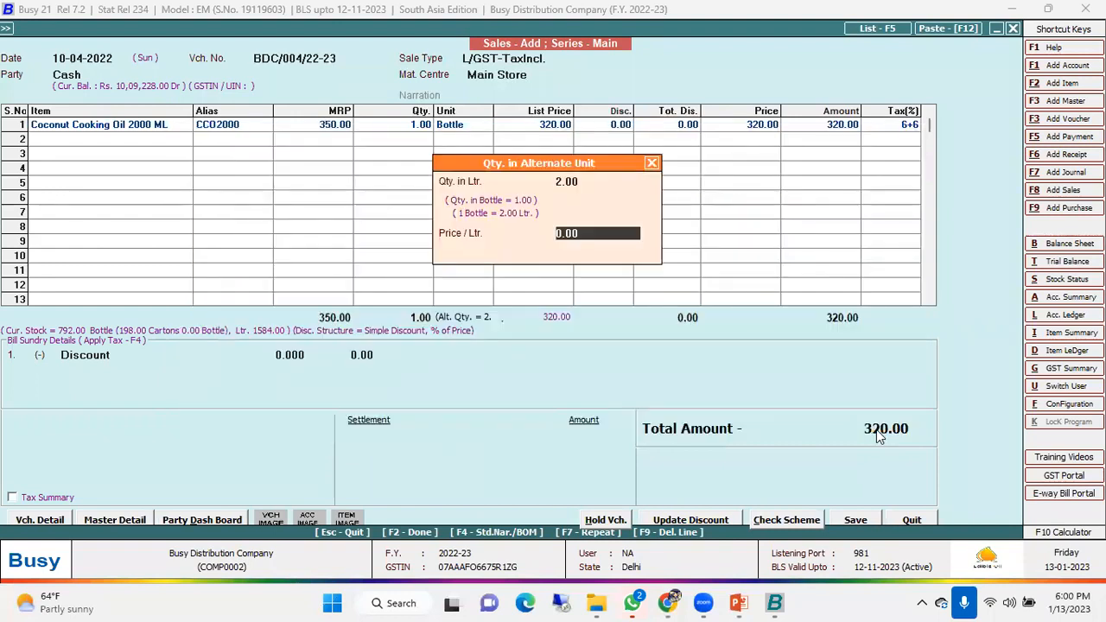
key("Return")
- Add 1 bottle of Peanut Cooking Oil 1000 ML as the second item of the sales voucher
key("Down")
key("Down")
key("Down")
key("Down")
key("Down")
key("Down")
key("Down")
key("Down")
key("Down")
key("Down")
key("Down")
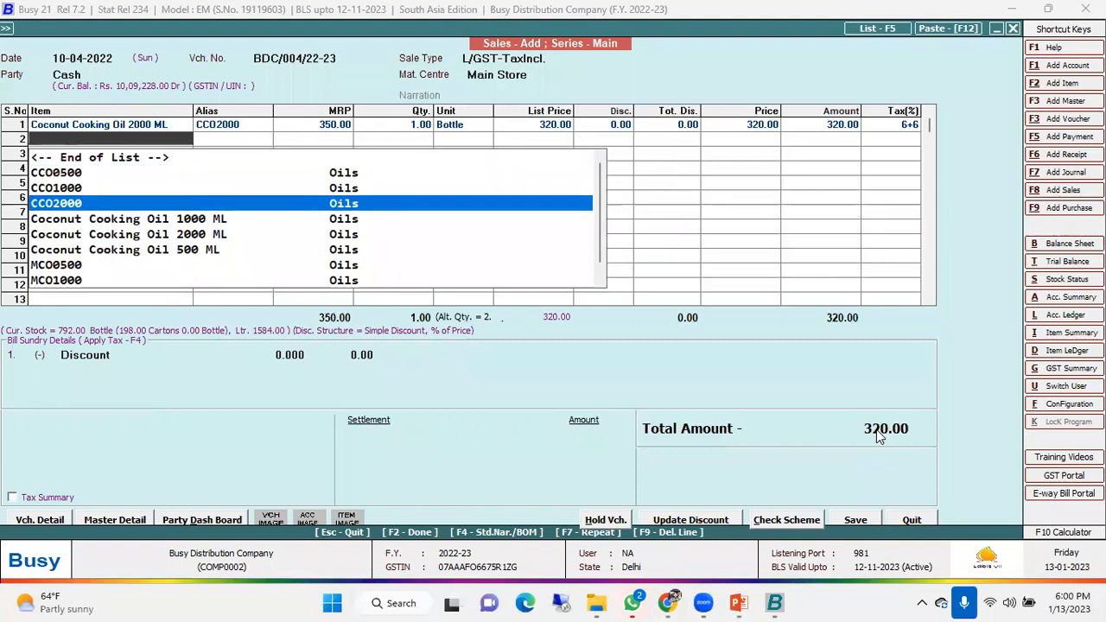
key("Down")
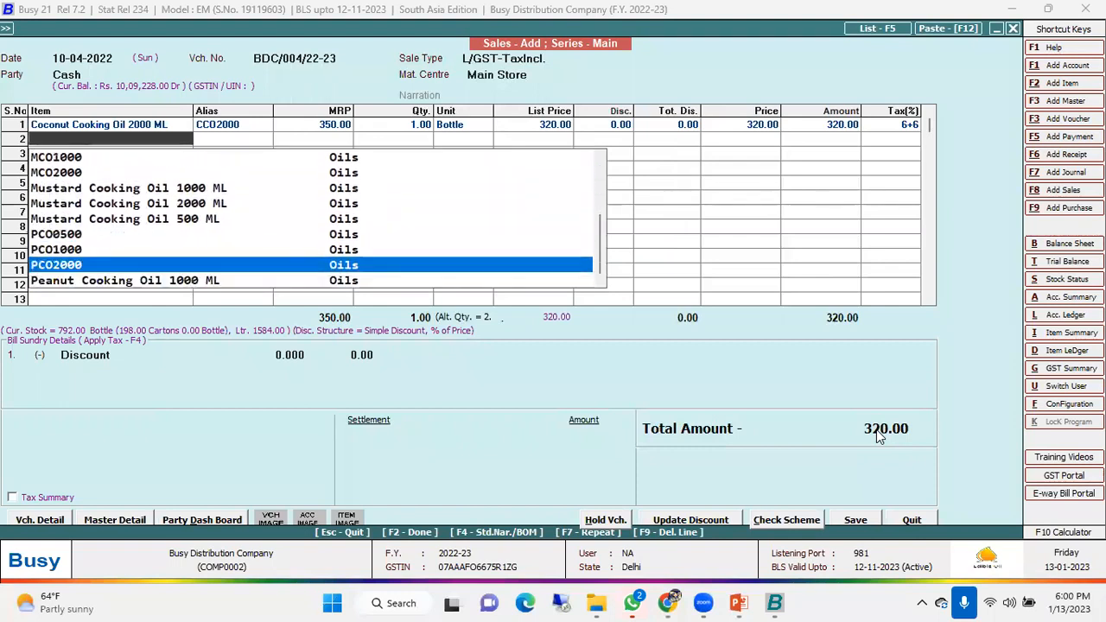
key("Return")
key("Return")
key("Return")
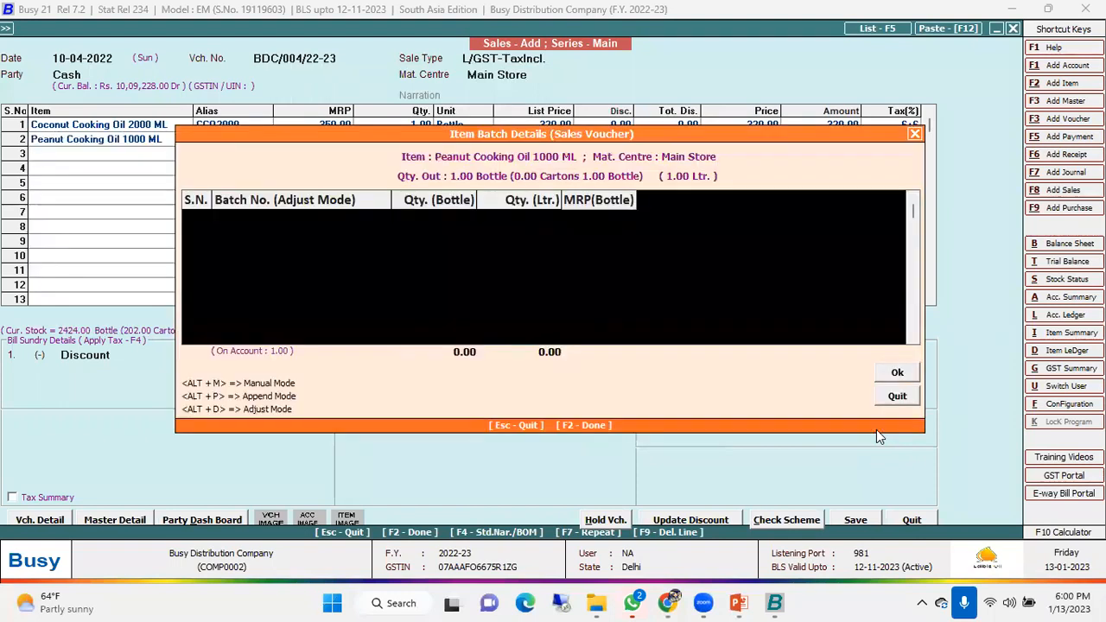
- Allocate the Peanut Cooking Oil 1000 ML bottle to batch PCO10001 and accept its price and alternate quantity
key("Down")
key("Down")
key("Return")
key("Return")
key("Return")
key("Return")
key("Return")
key("Return")
key("Return")
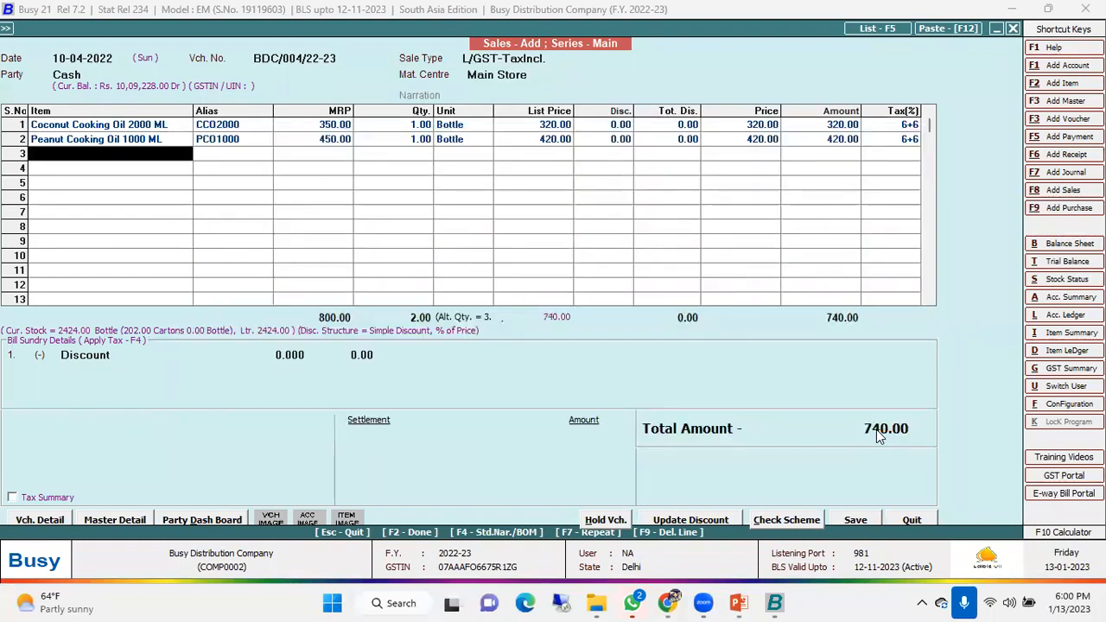
- Apply a 1% discount to the bill and save the voucher with the full amount settled in cash
key("Return")
key("Return")
type("1")
key("Return")
key("Return")
key("Return")
key("Return")
key("Return")
key("Return")
key("Return")
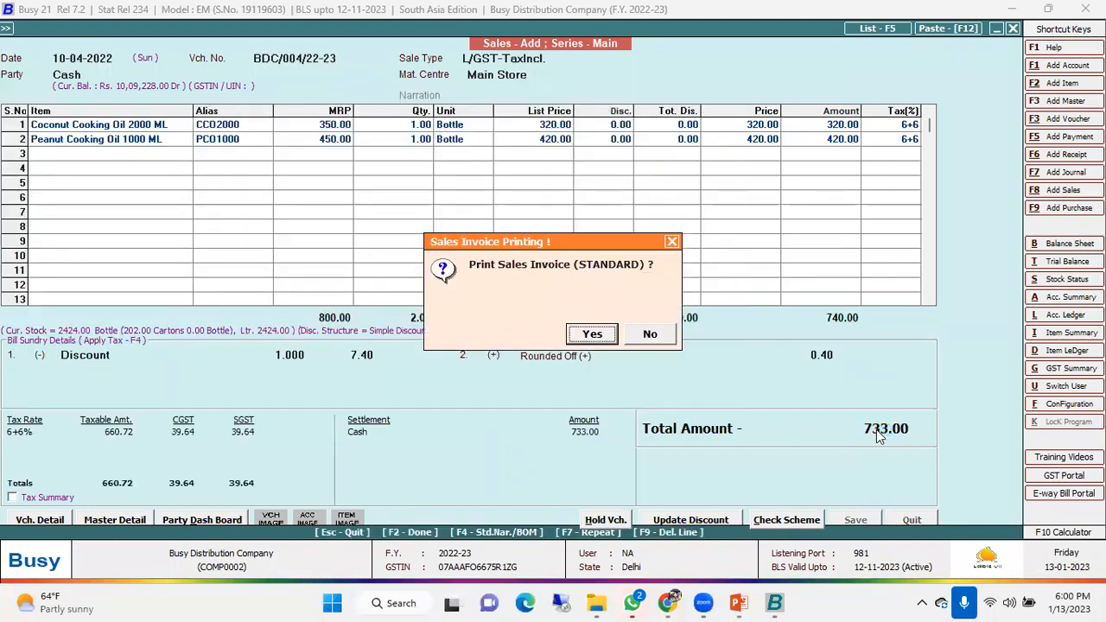
- Generate an on-screen print preview of the saved sales invoice in the STANDARD format
key("Return")
key("Down")
key("Return")
key("Return")
key("Return")
key("Right")
key("Return")
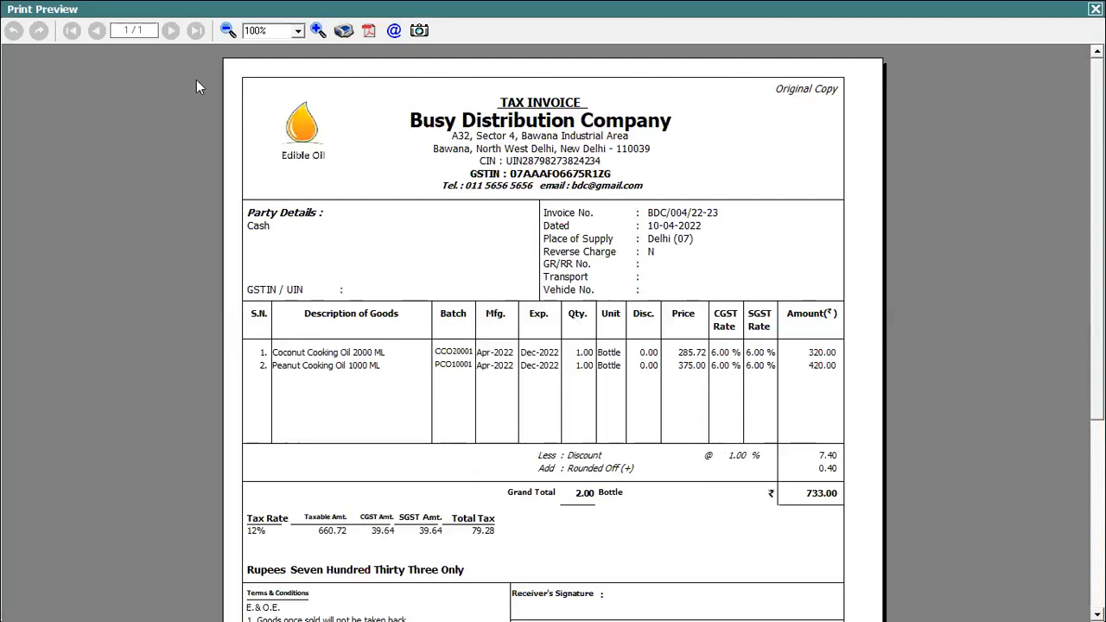
- Check the batch, manufacturing and expiry columns on the invoice preview, and close the preview and the sales voucher screen
left_click(318, 30)
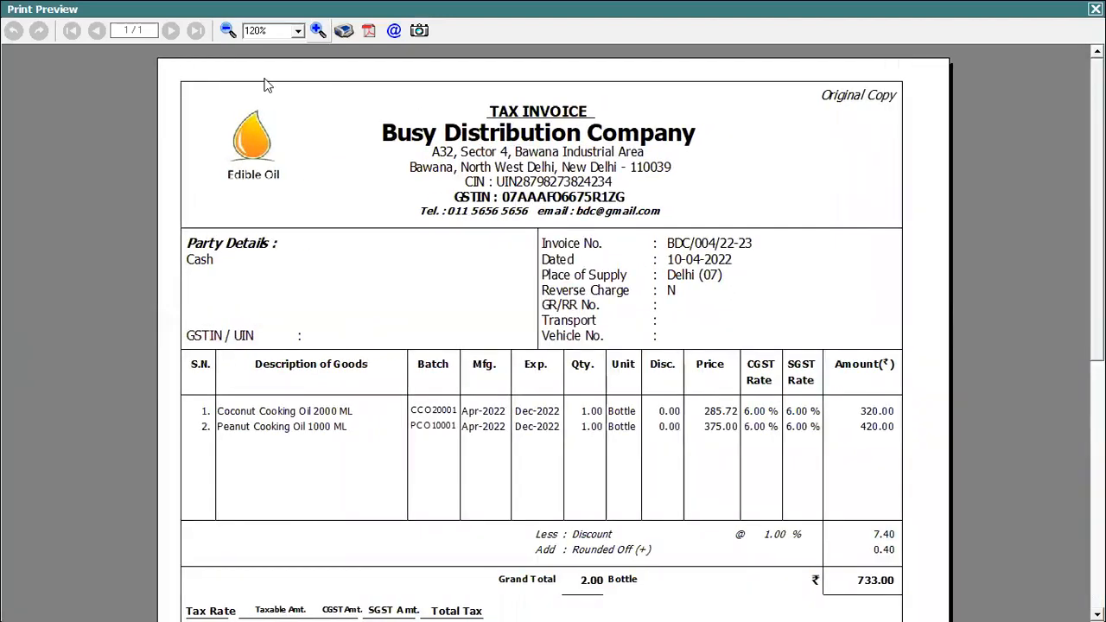
left_click_drag(1097, 145, 1097, 219)
scroll(1047, 237, "down", 1)
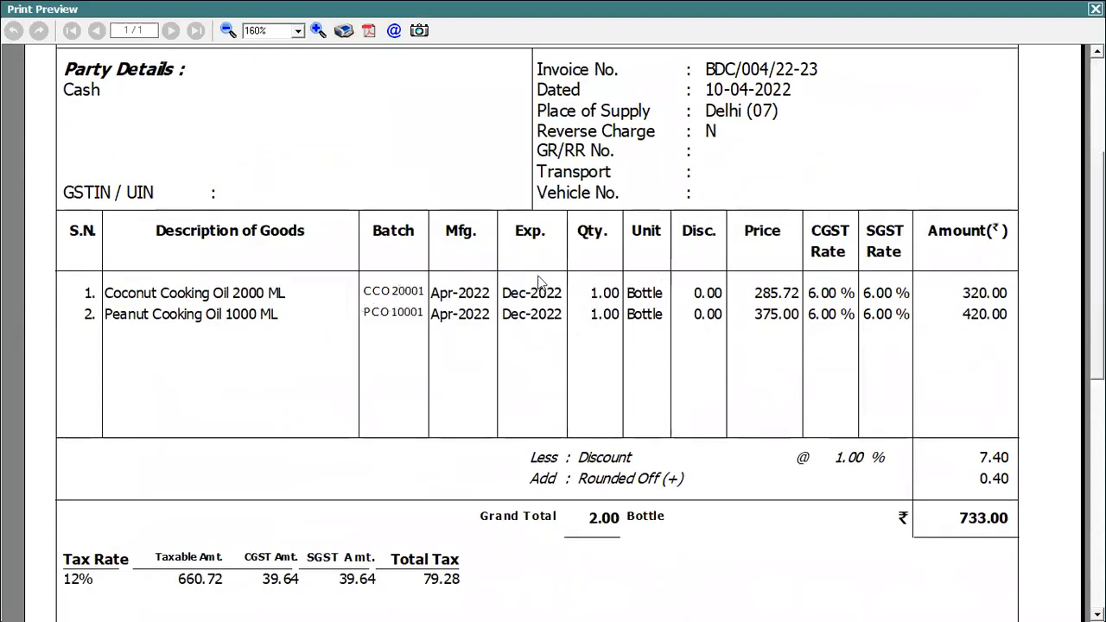
key("Escape")
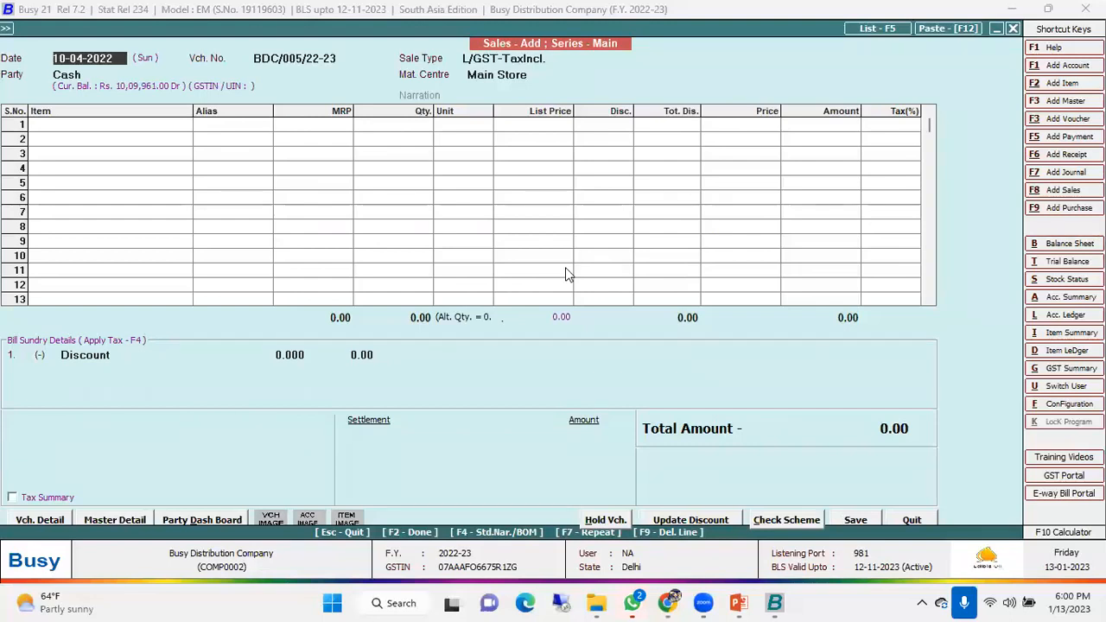
key("Escape")
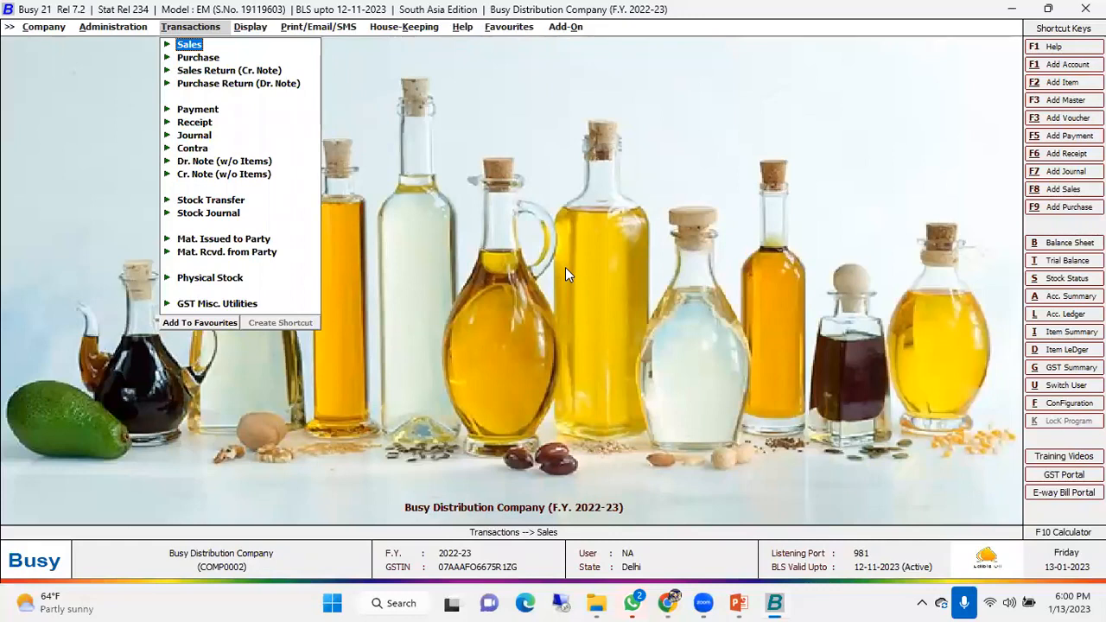
- Open the batch-wise report among the MIS profitability reports
key("Right")
key("Up")
key("Up")
key("Up")
key("Up")
key("Up")
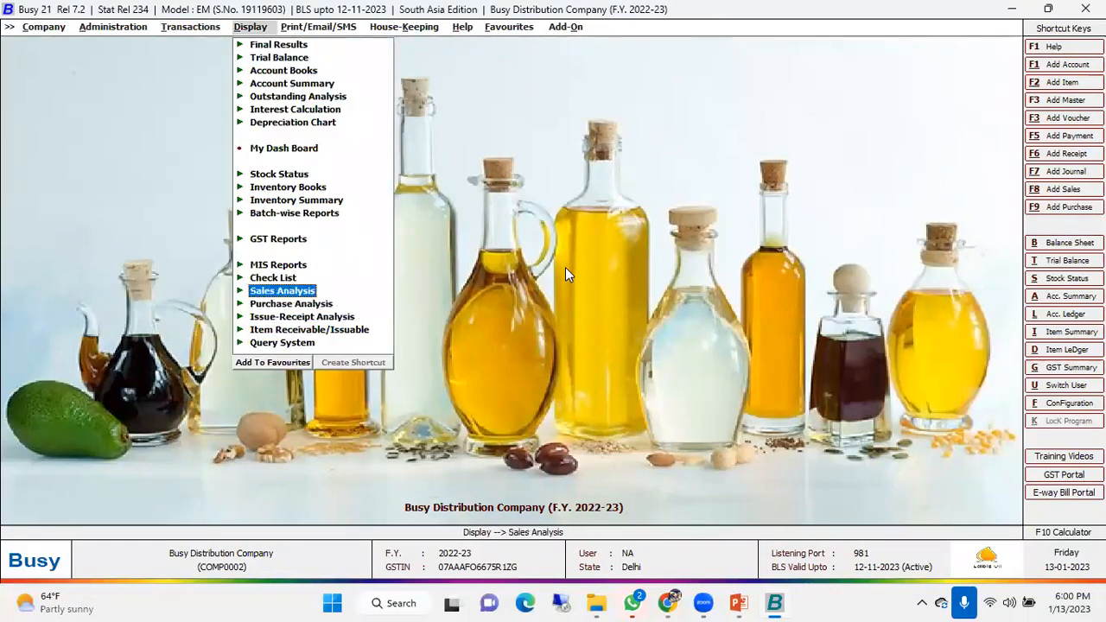
key("Up")
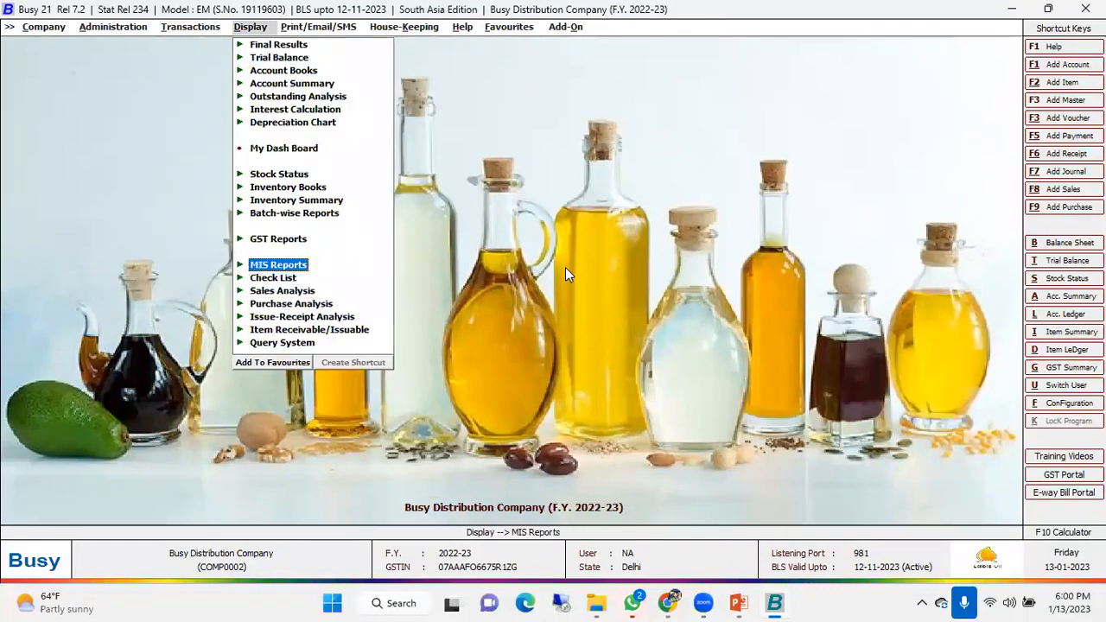
key("Return")
key("Down")
key("Down")
key("Down")
key("Down")
key("Up")
key("Return")
key("Down")
key("Down")
key("Down")
key("Down")
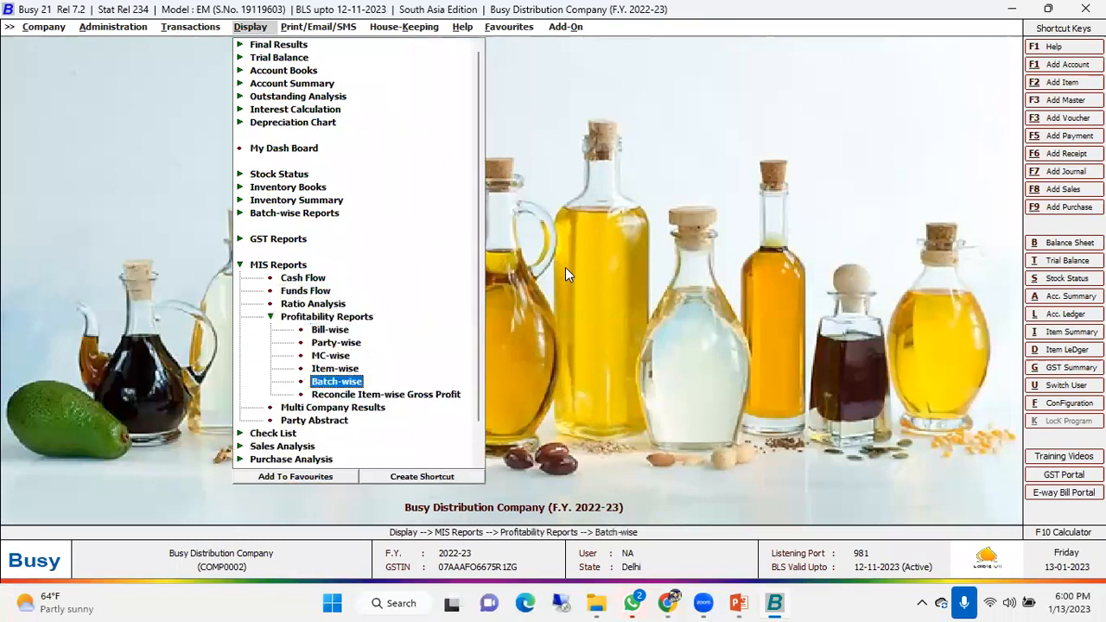
key("Return")
- Show the Batch-wise Profitability of all items in Main Store from 1-4-2022 to 10-4-2022 in main unit, and close the report
key("Tab")
key("Tab")
key("Return")
key("Return")
key("Return")
key("Return")
key("Return")
key("Return")
key("F2")
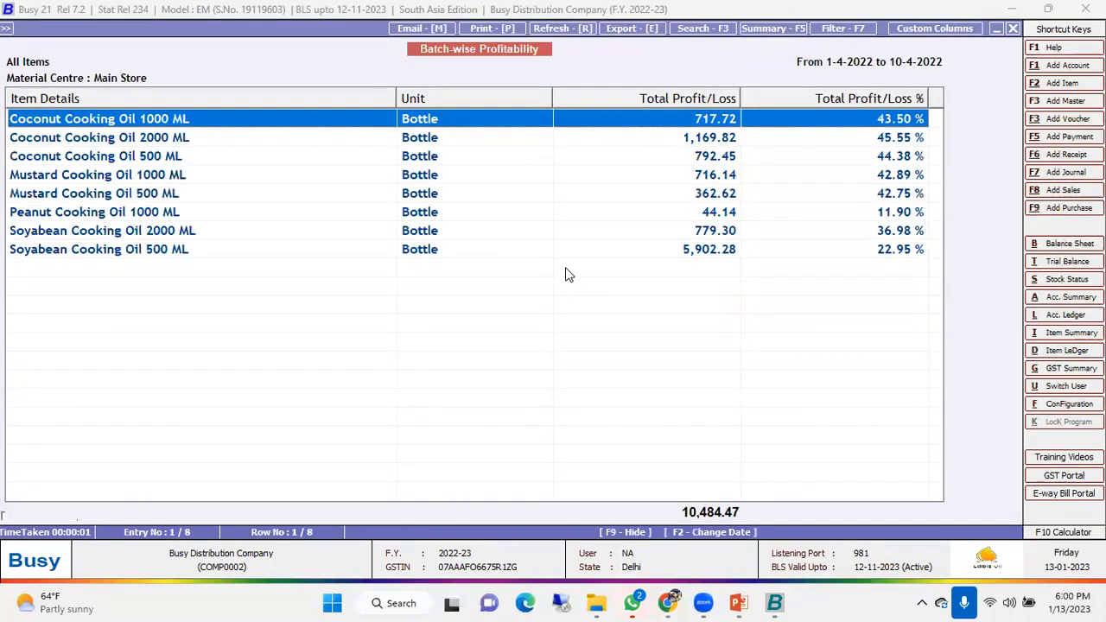
key("Escape")
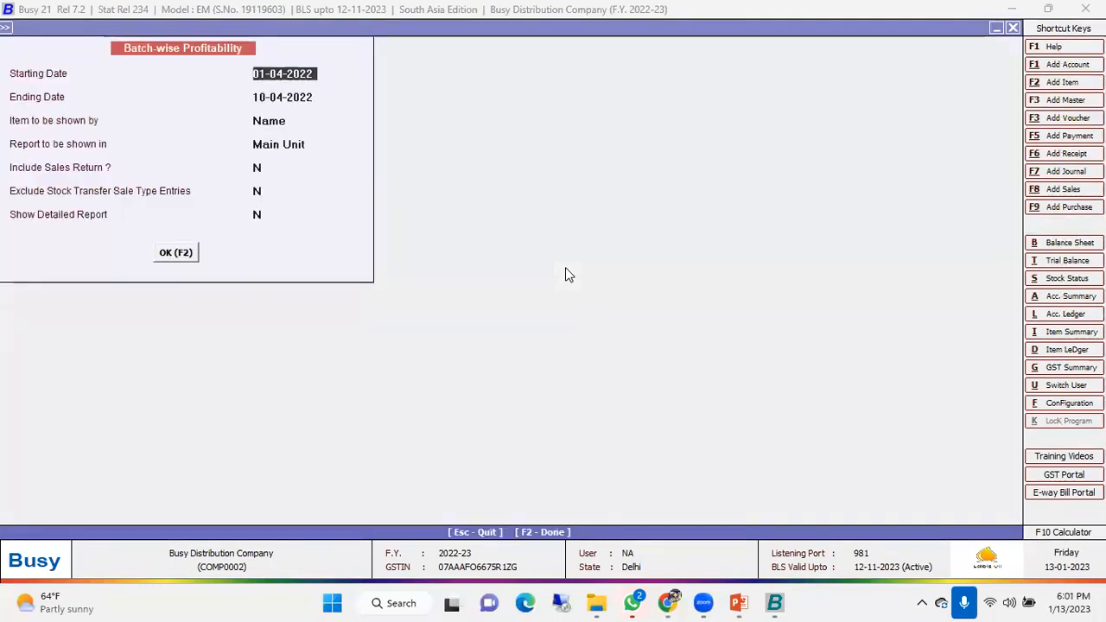
- Show the Item-wise Gross Profit of all items in Main Store from 1-4-2022 to 10-4-2022, and close the report
key("Escape")
key("Escape")
key("Up")
key("Up")
key("Down")
key("Return")
key("Return")
key("Return")
key("F2")
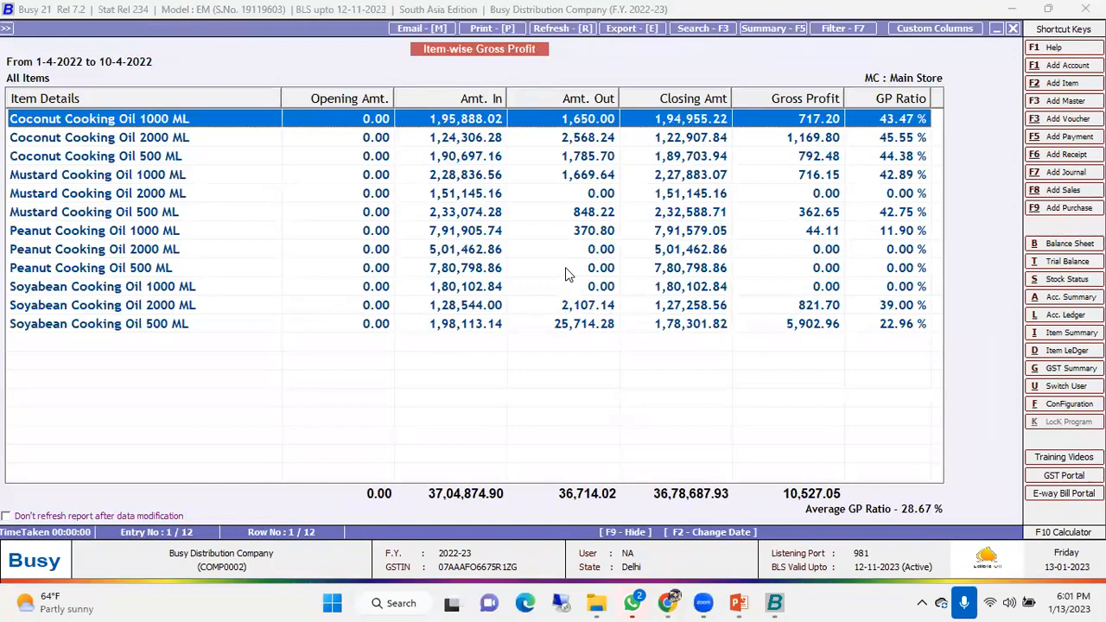
key("Escape")
key("Escape")
key("Escape")
key("Escape")
key("Escape")
key("Escape")
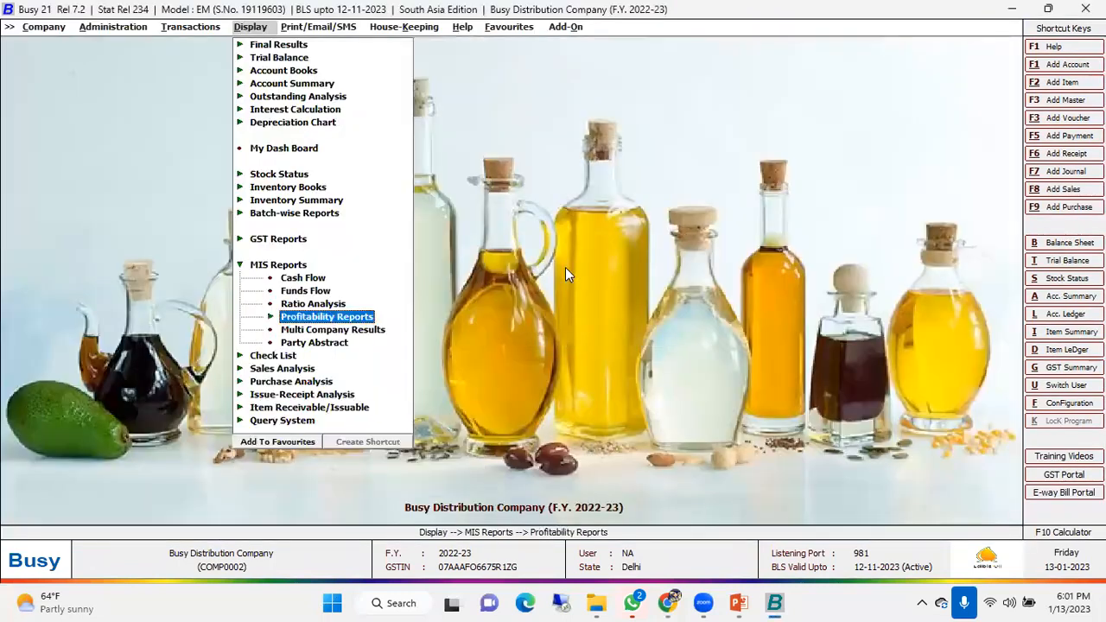
- Find the item-wise reports under Sales Analysis
key("Down")
key("Down")
key("Down")
key("Up")
key("Return")
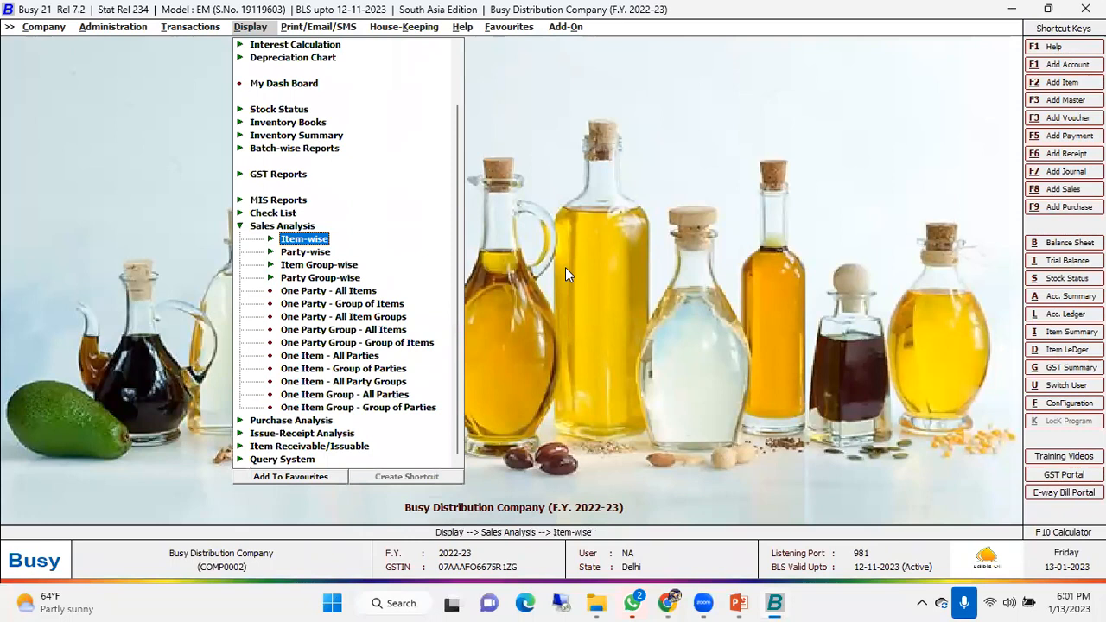
- Show the monthly Sales Analysis of all items for all parties, by name in main unit, without unmoved items or item values
key("Return")
key("Down")
key("Return")
key("Return")
key("Return")
key("Return")
key("Return")
key("Return")
key("Return")
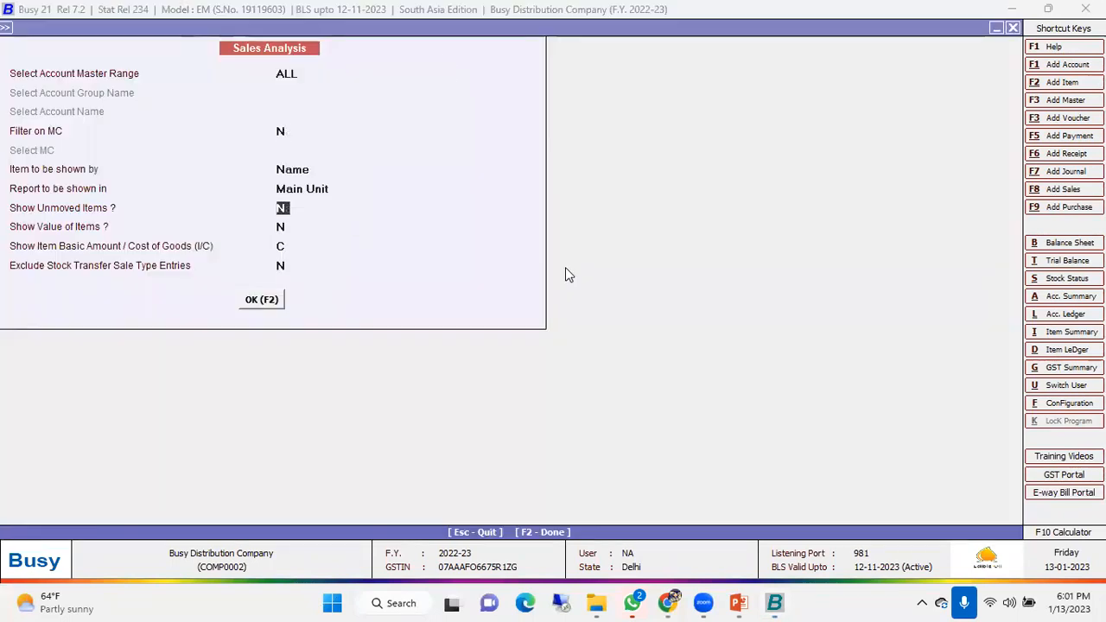
key("F2")
- Enlarge the monthly sales graph of Coconut Cooking Oil 1000 ML, and close the graph and the Sales Analysis report
left_click(321, 406)
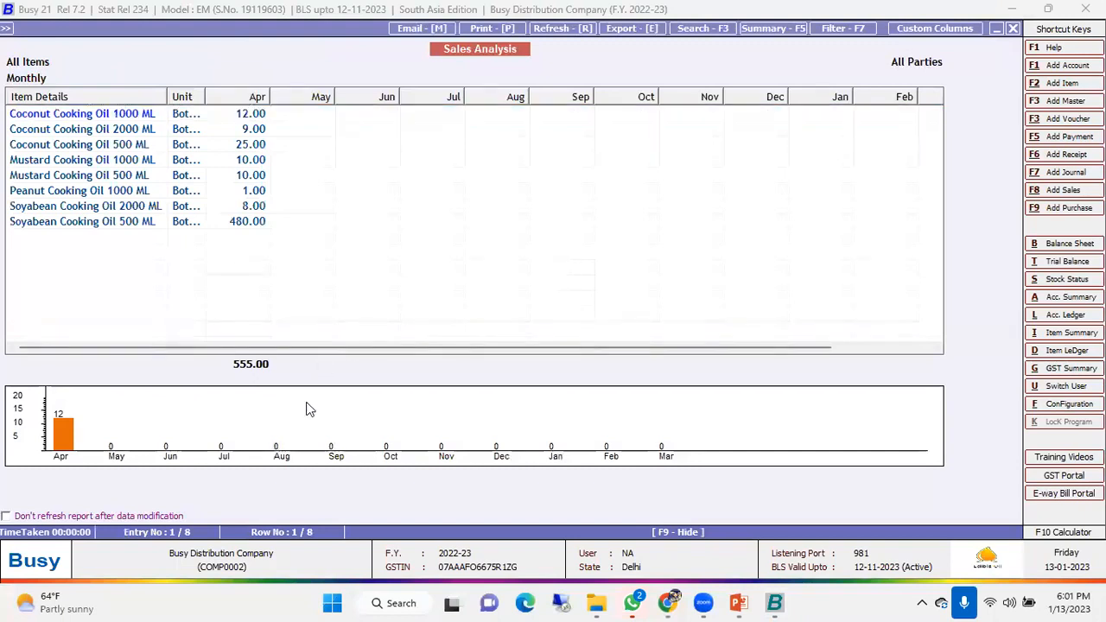
double_click(306, 404)
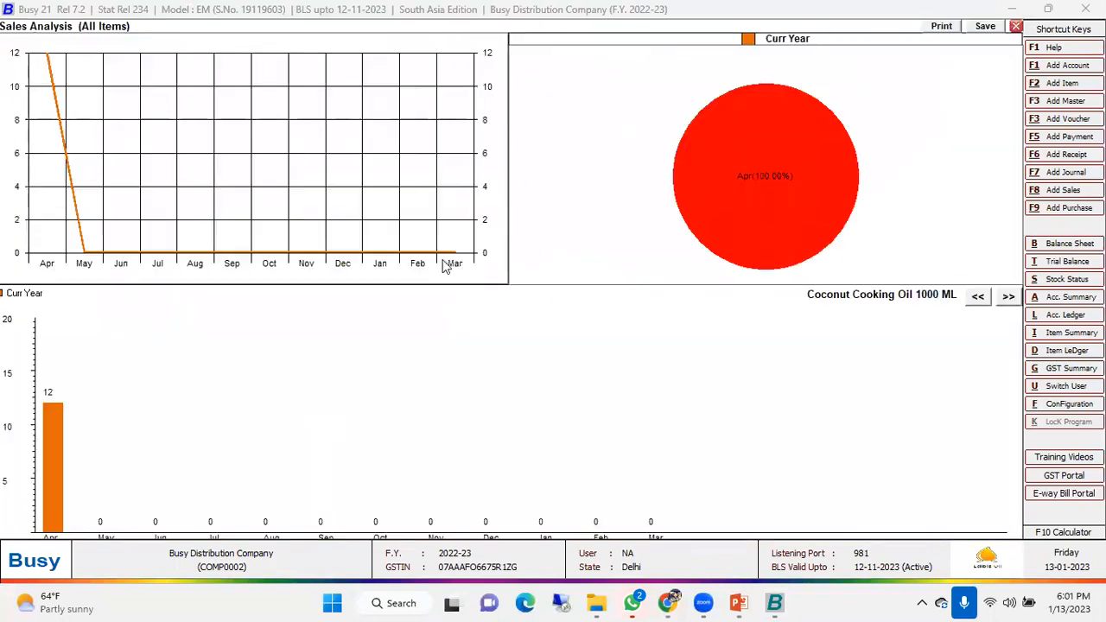
key("Escape")
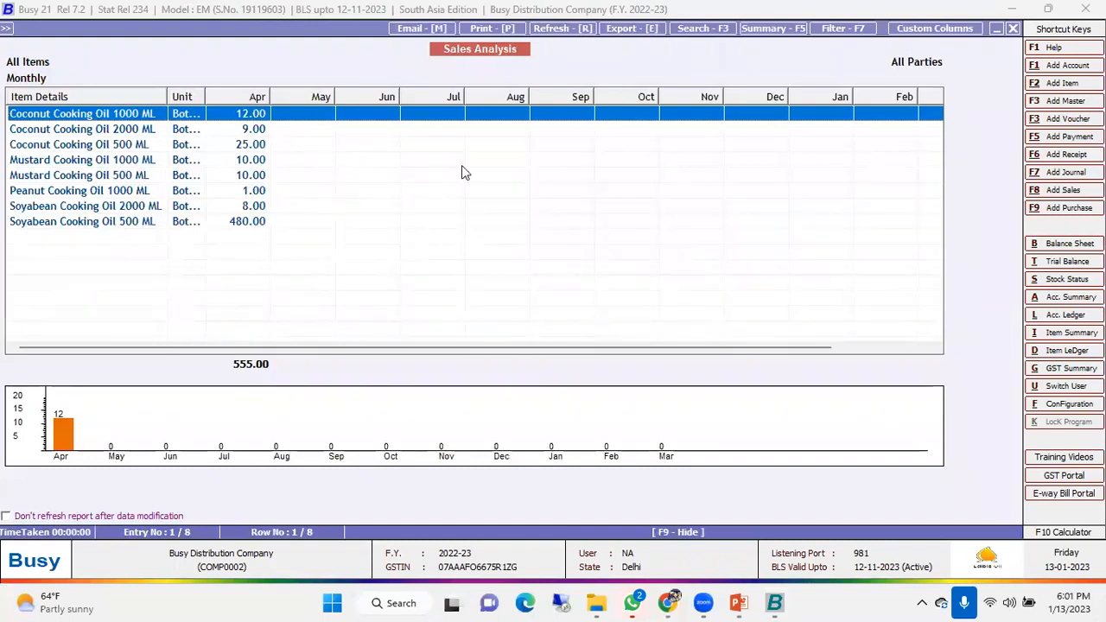
key("Escape")
key("Escape")
key("Escape")
- View the options of another Sales Analysis report with the account master range ALL, and close the Sales Analysis reports
key("Down")
key("Return")
key("Escape")
key("Return")
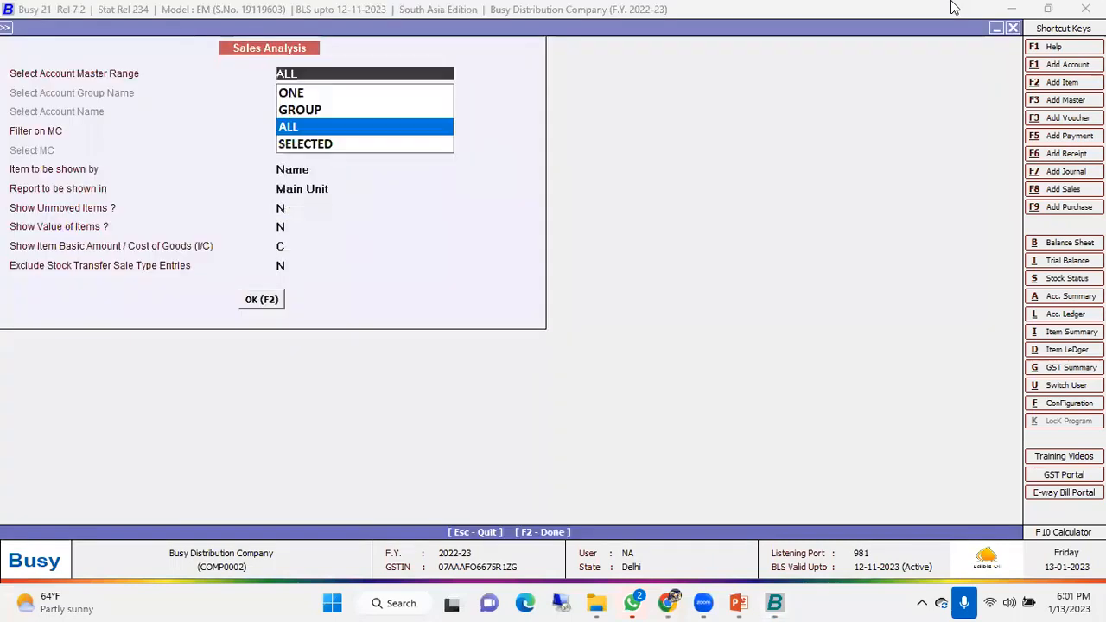
key("F2")
key("Escape")
key("Escape")
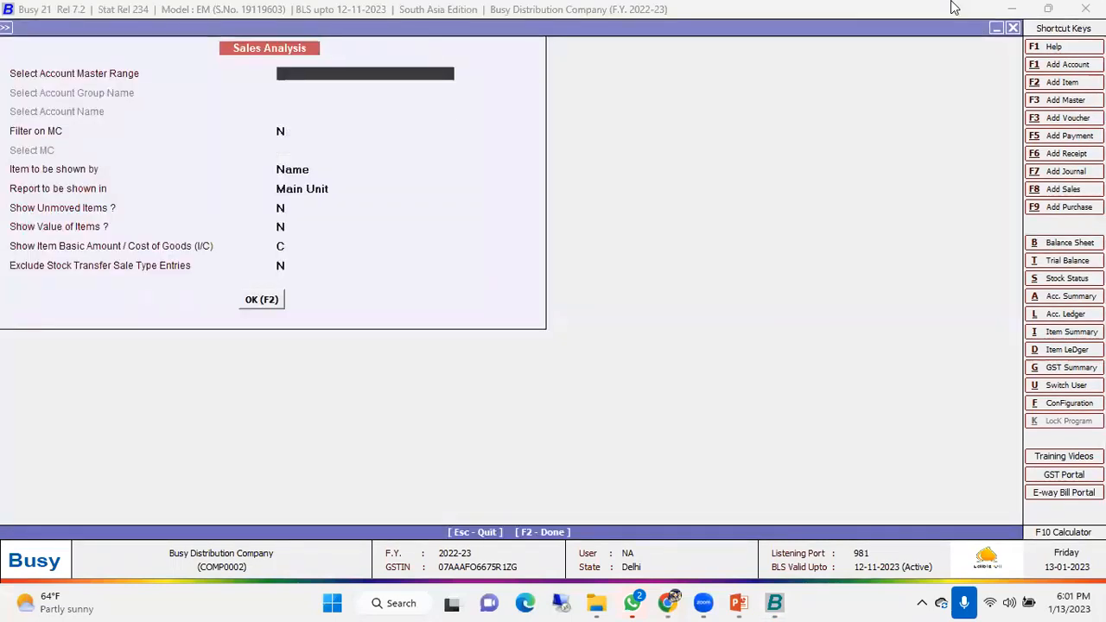
key("Escape")
key("Escape")
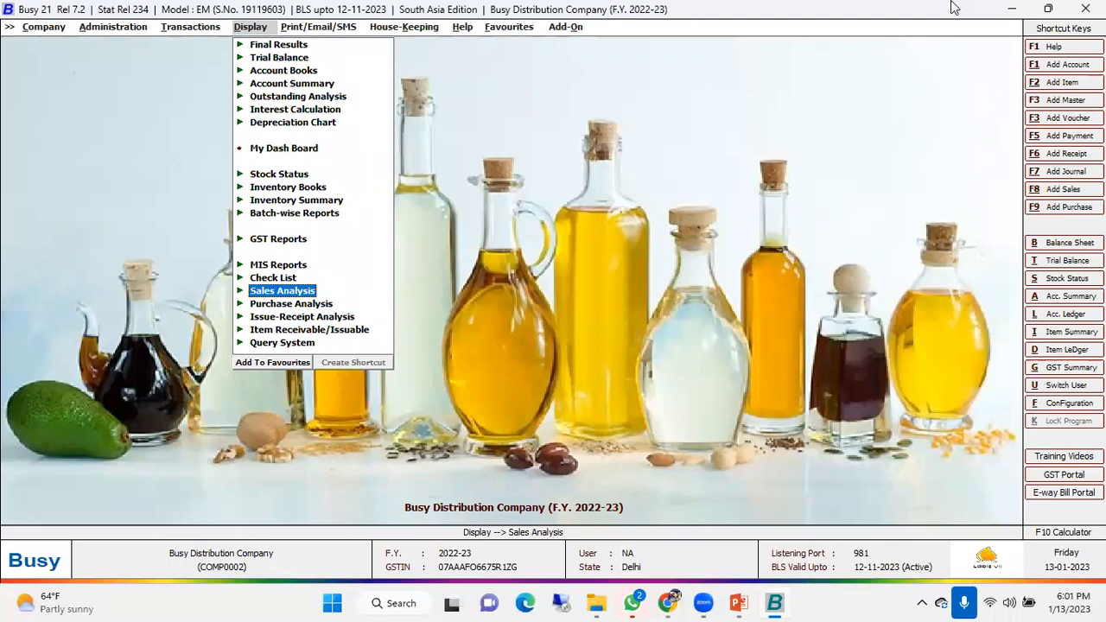
- Close the Busy Distribution Company
key("Left")
key("Left")
key("Left")
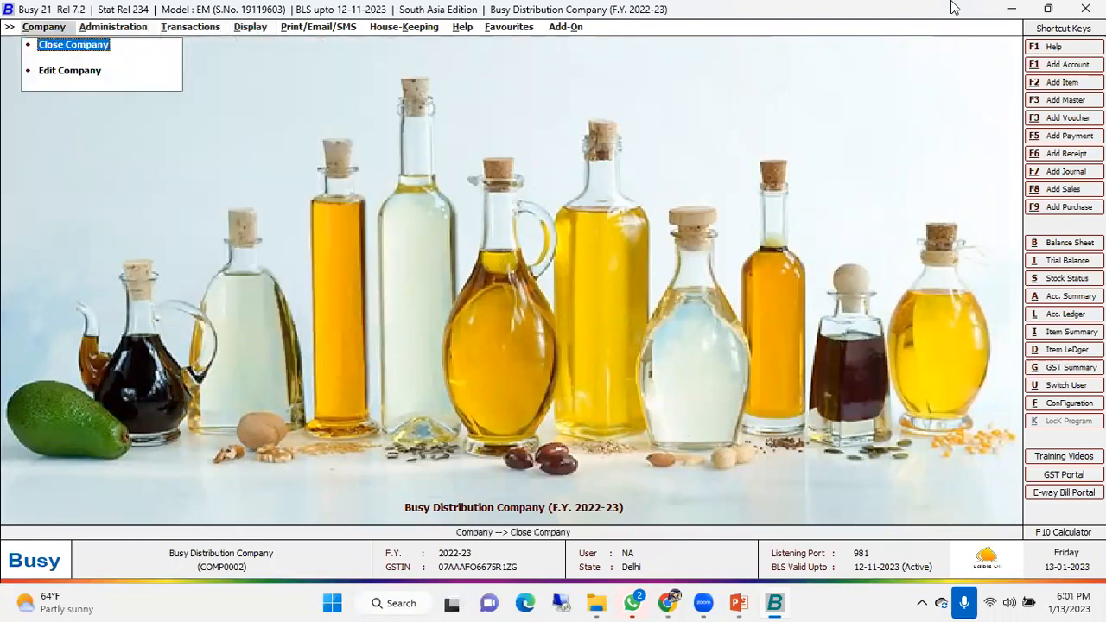
key("Return")
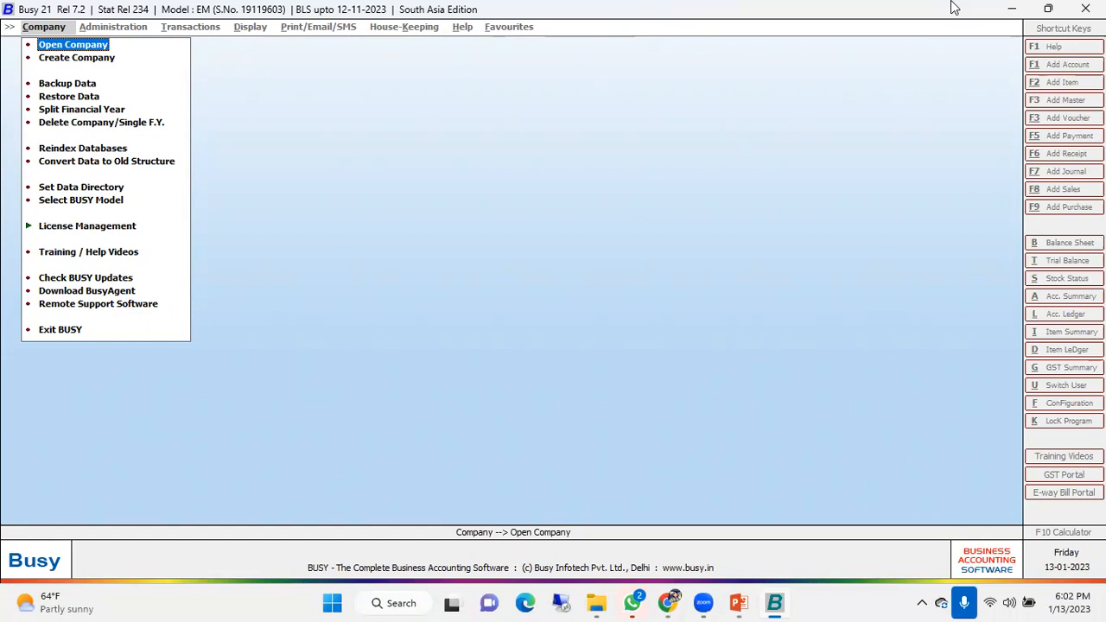
- Switch to the PowerPoint slide show
left_click(741, 603)
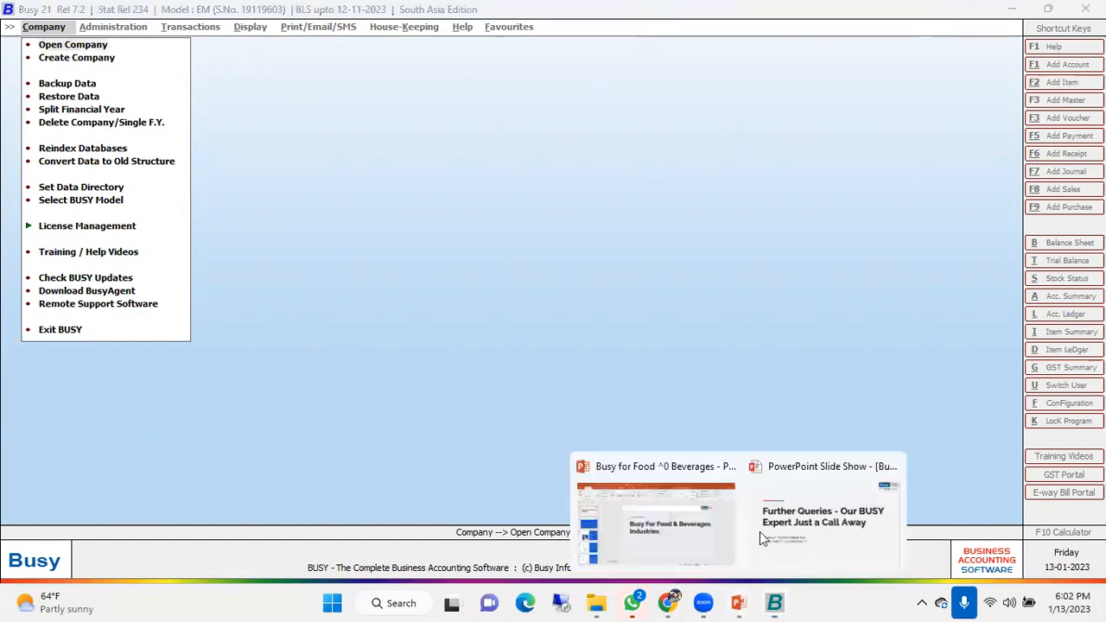